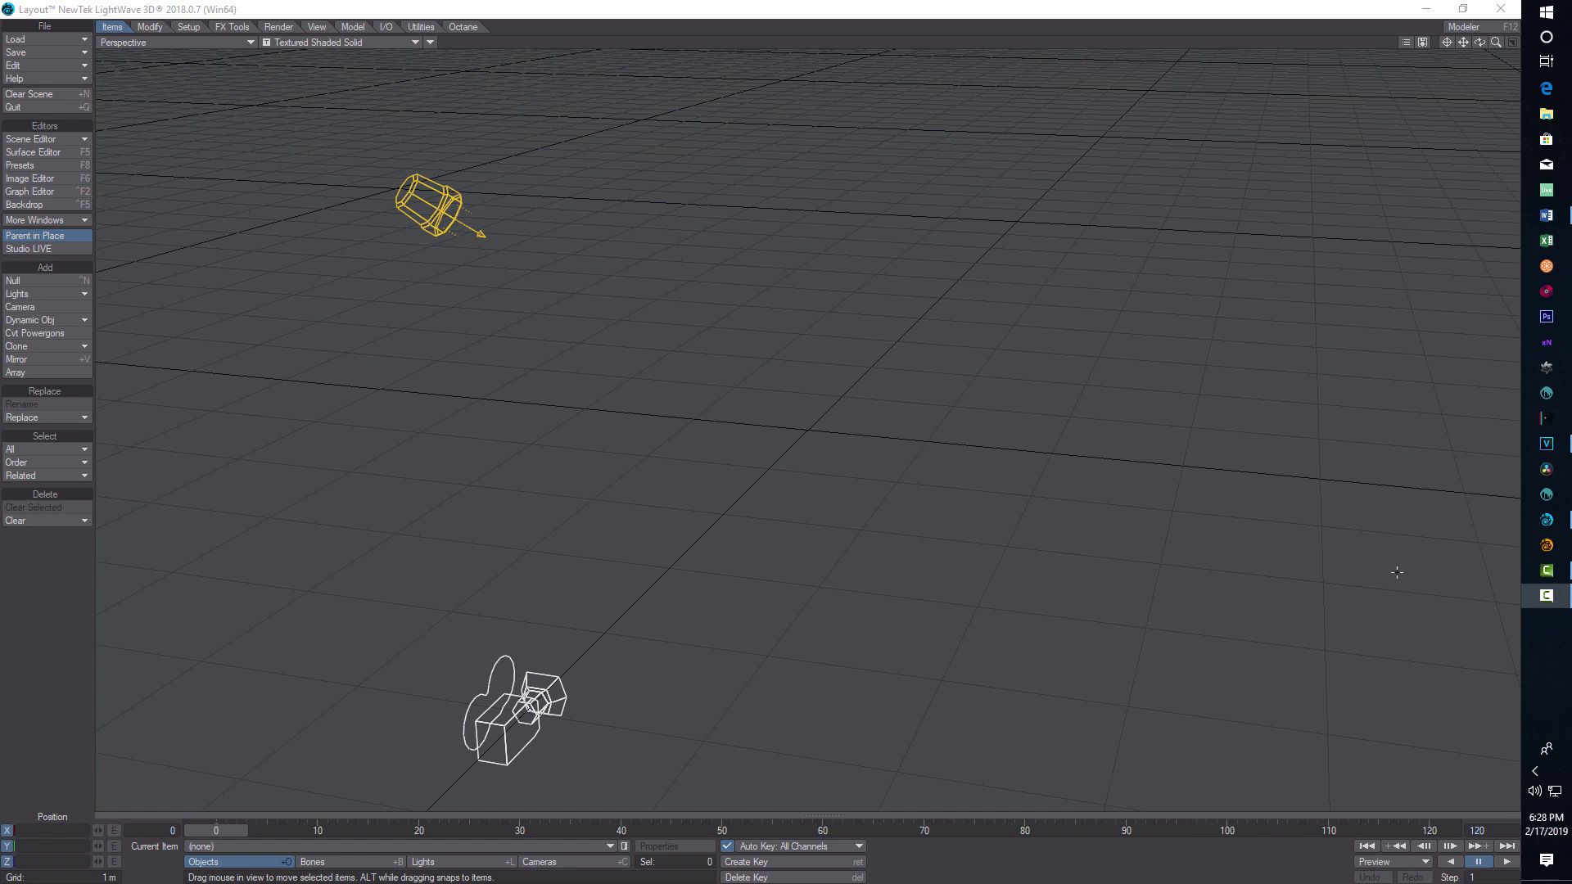
Switch to LightWave Modeler, draw a flat box on the XZ plane, and set its width and depth to 10 m.
left_click(1546, 546)
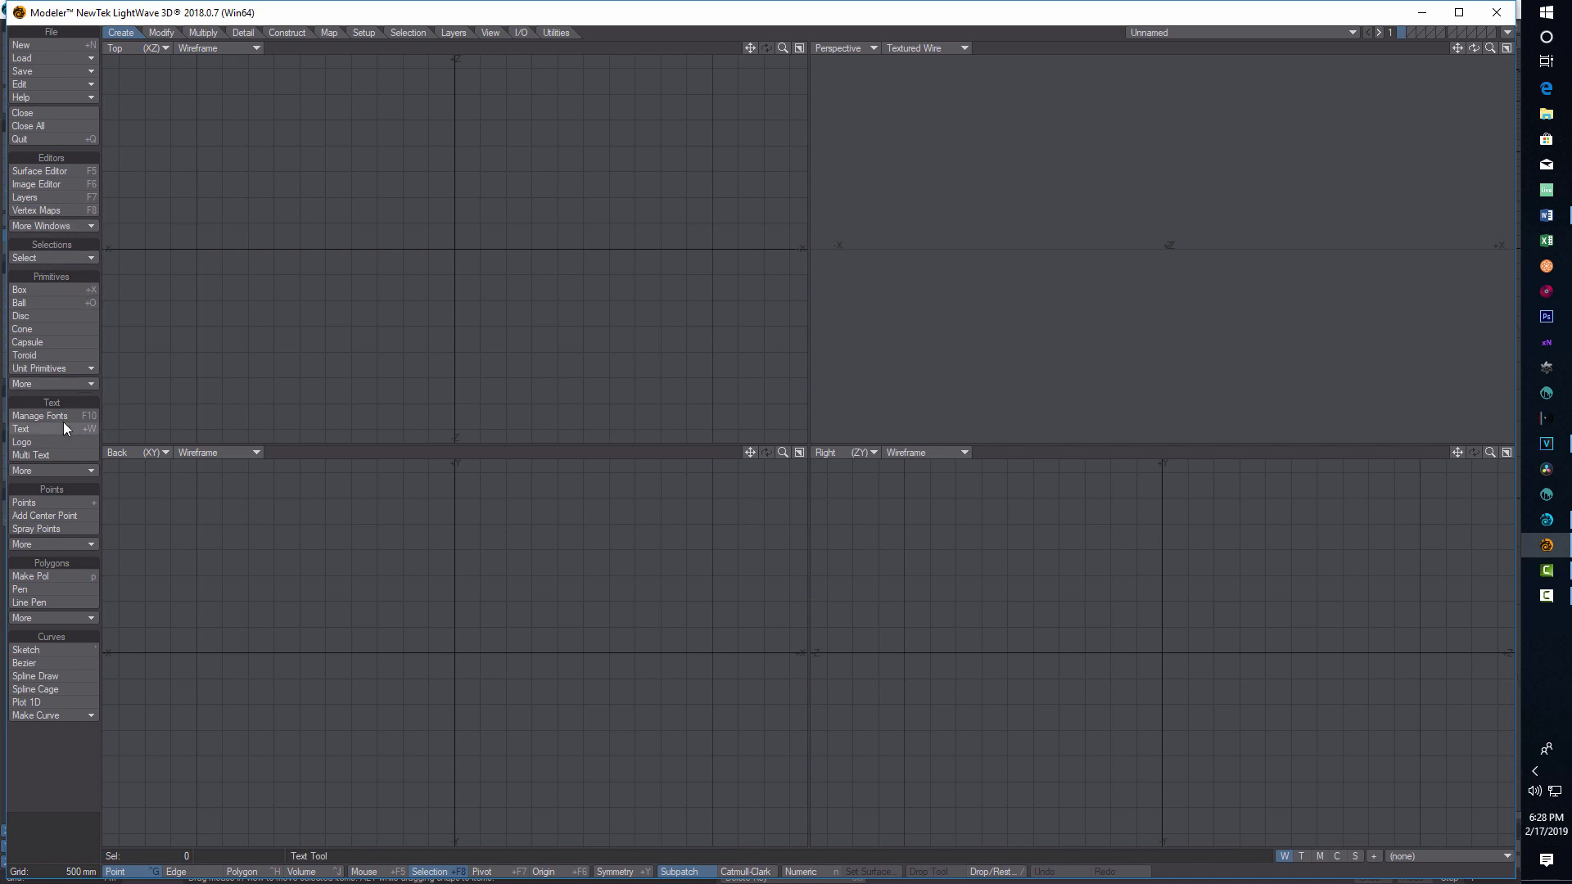
left_click(62, 291)
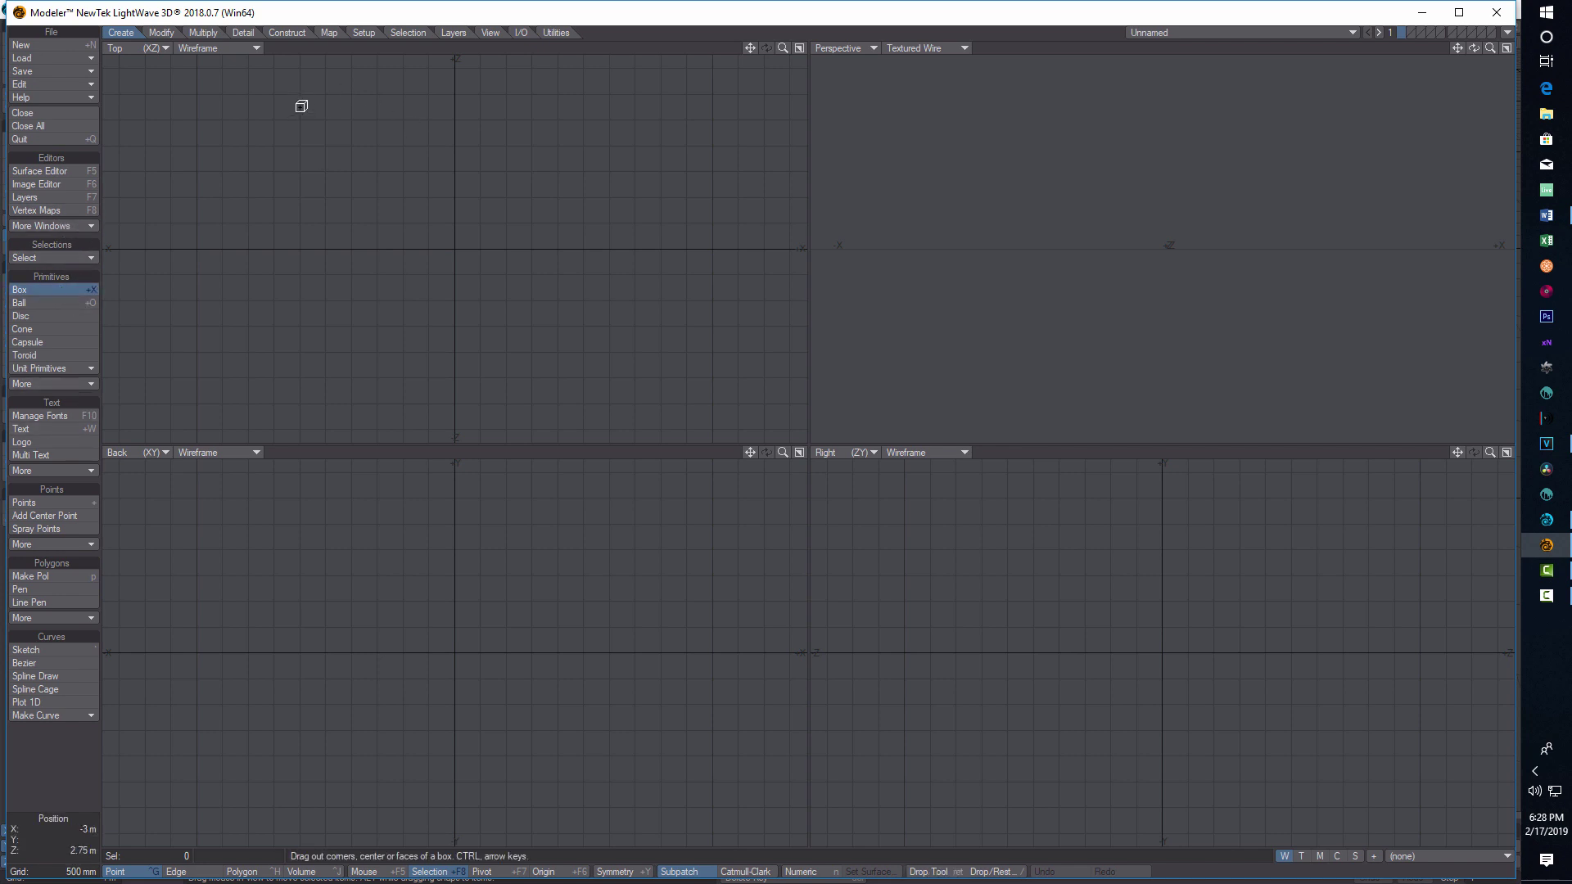
left_click_drag(301, 106, 654, 366)
left_click(800, 871)
type("10")
left_click(818, 373)
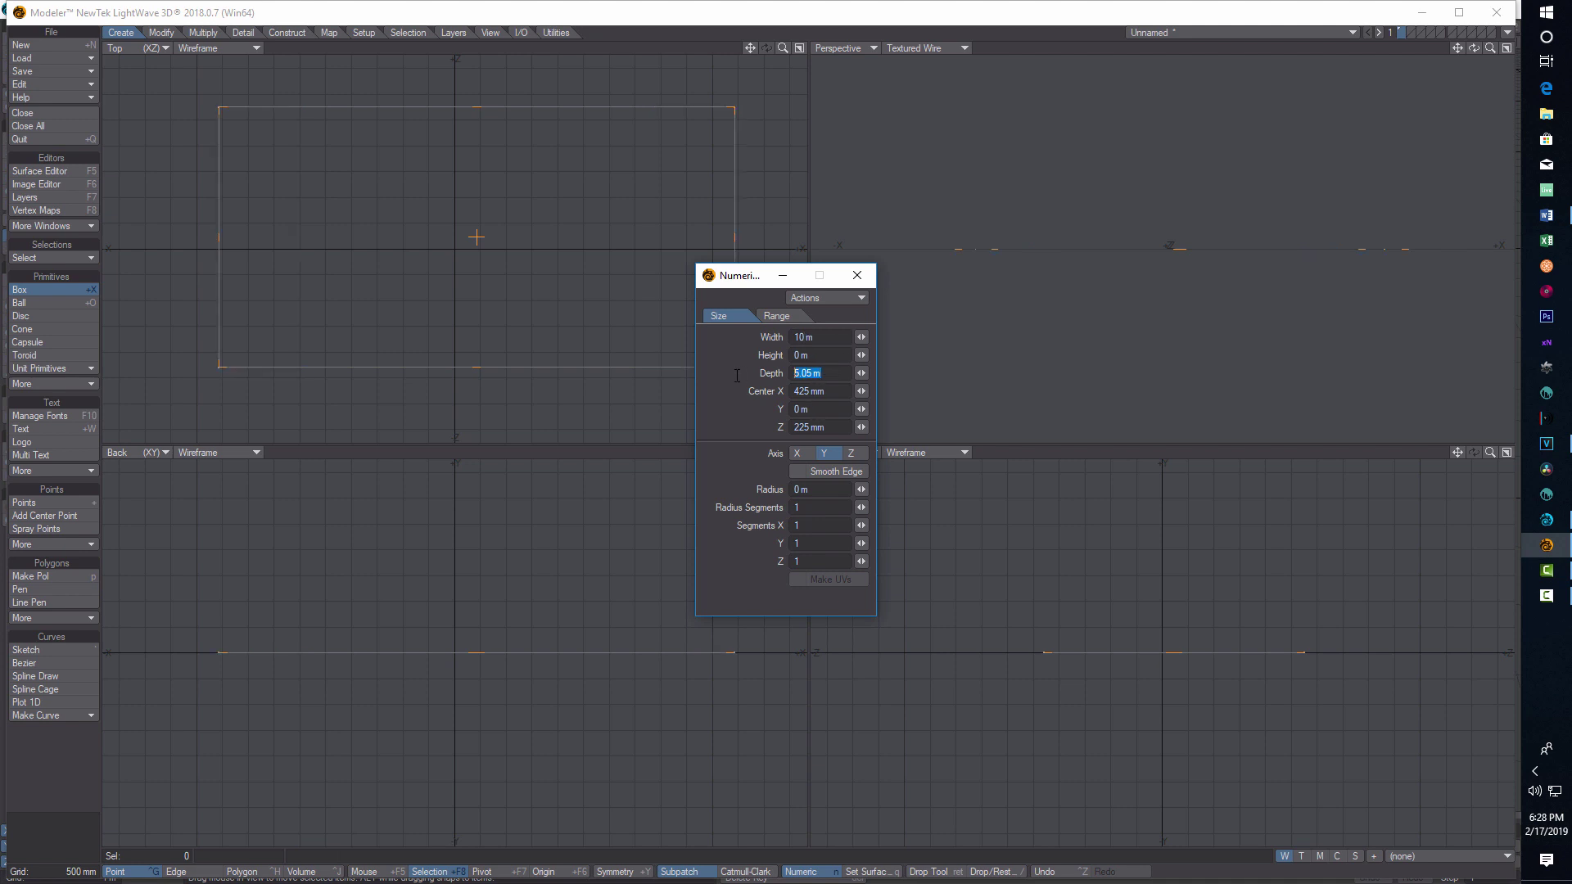
type("10")
key("Tab")
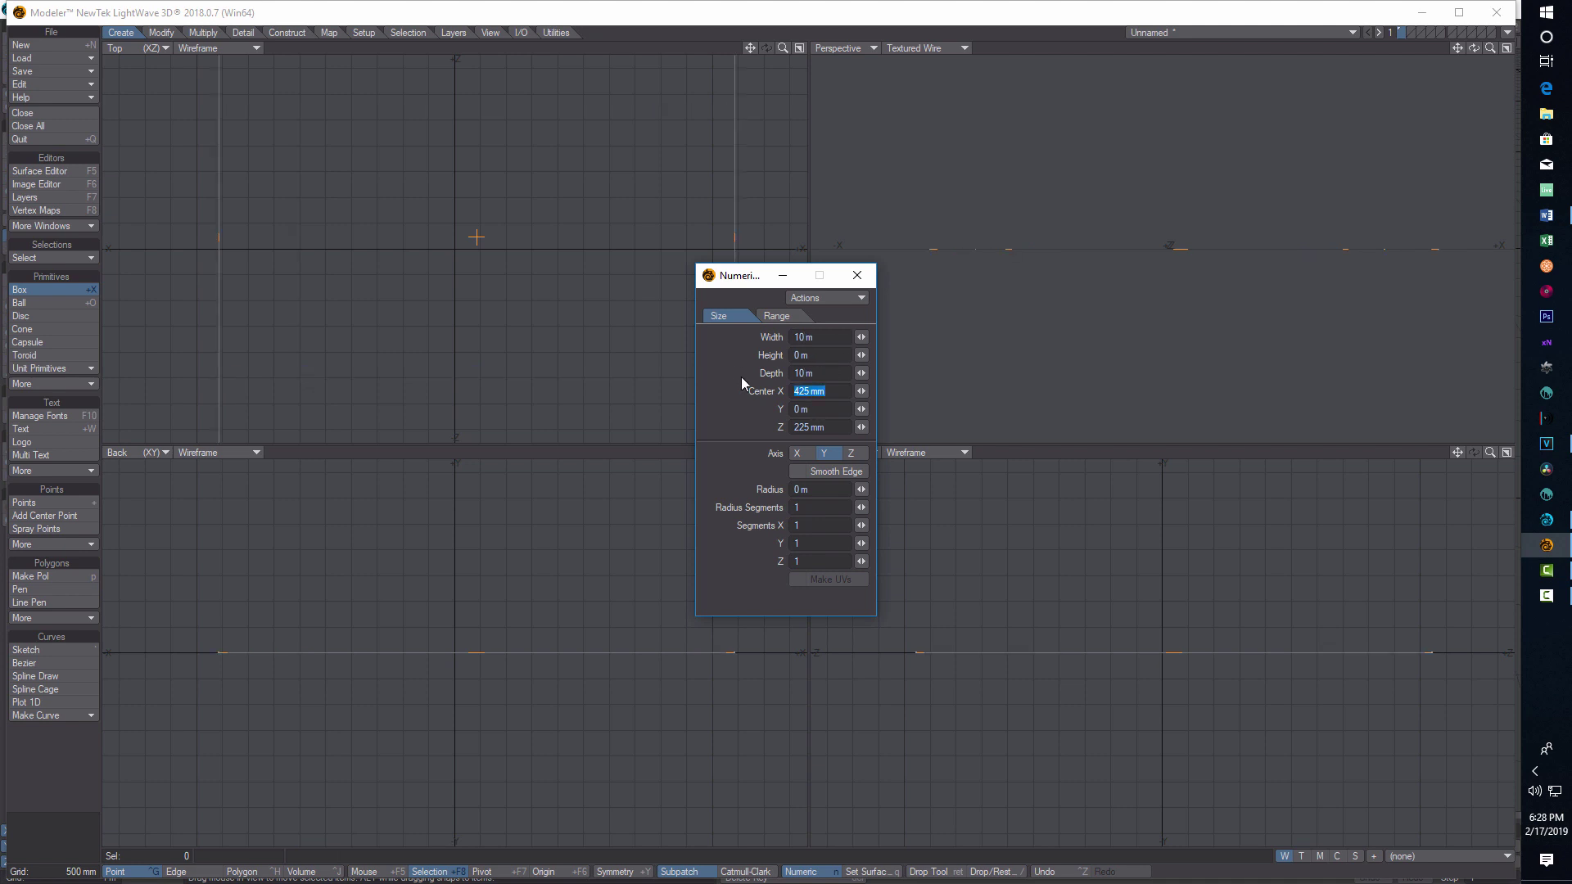
Subdivide the flat box into 400 segments along X and 400 along Z, and create it.
left_click(821, 526)
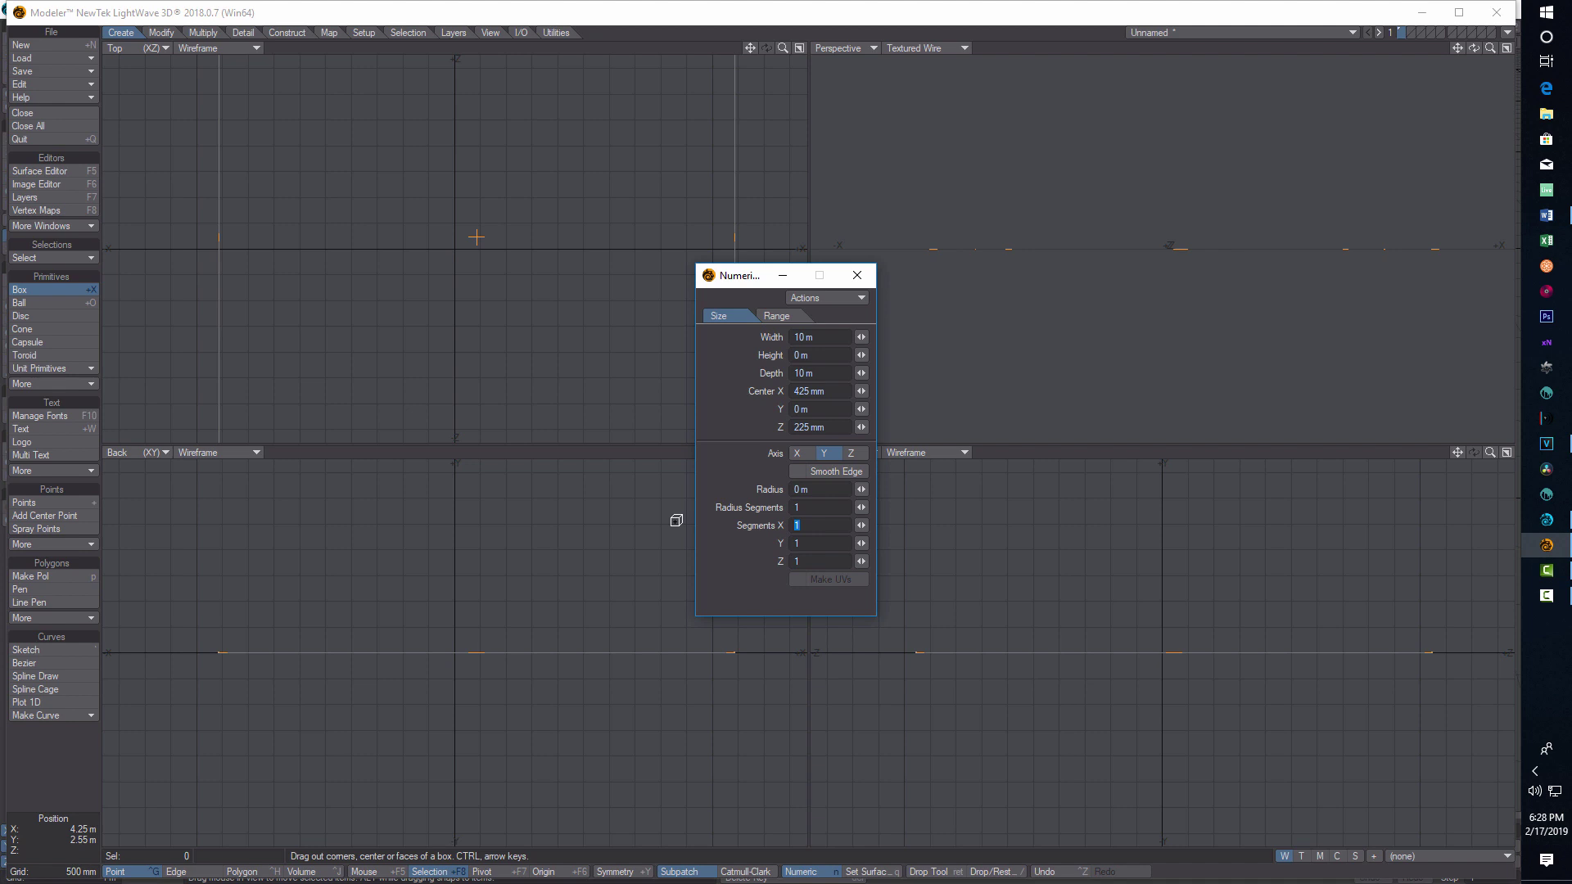
type("400")
key("Return")
left_click(787, 562)
type("4")
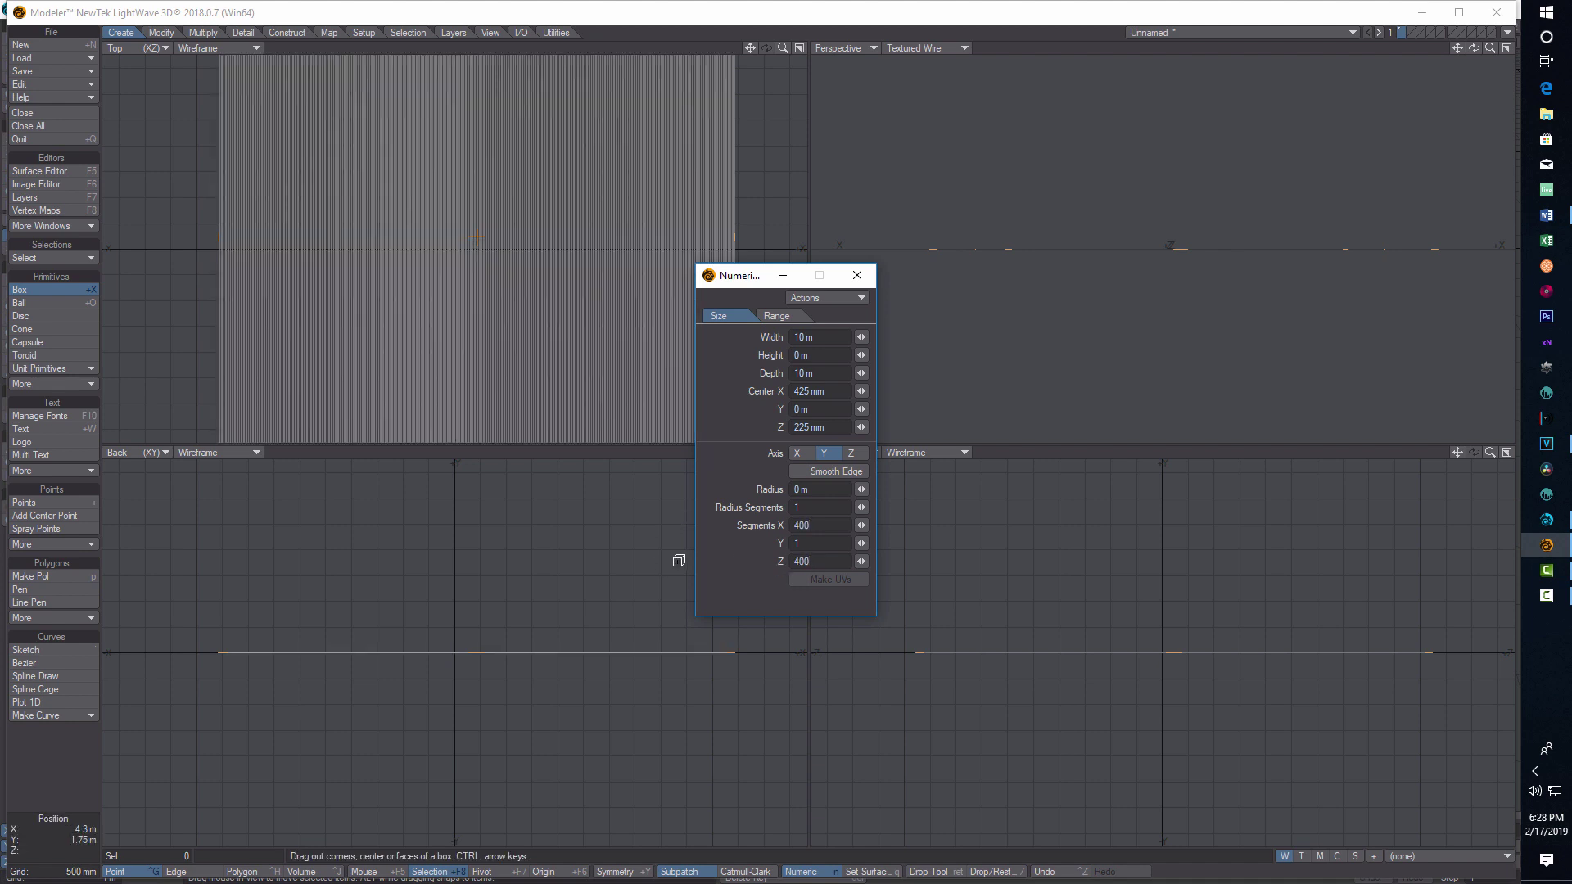
key("Return")
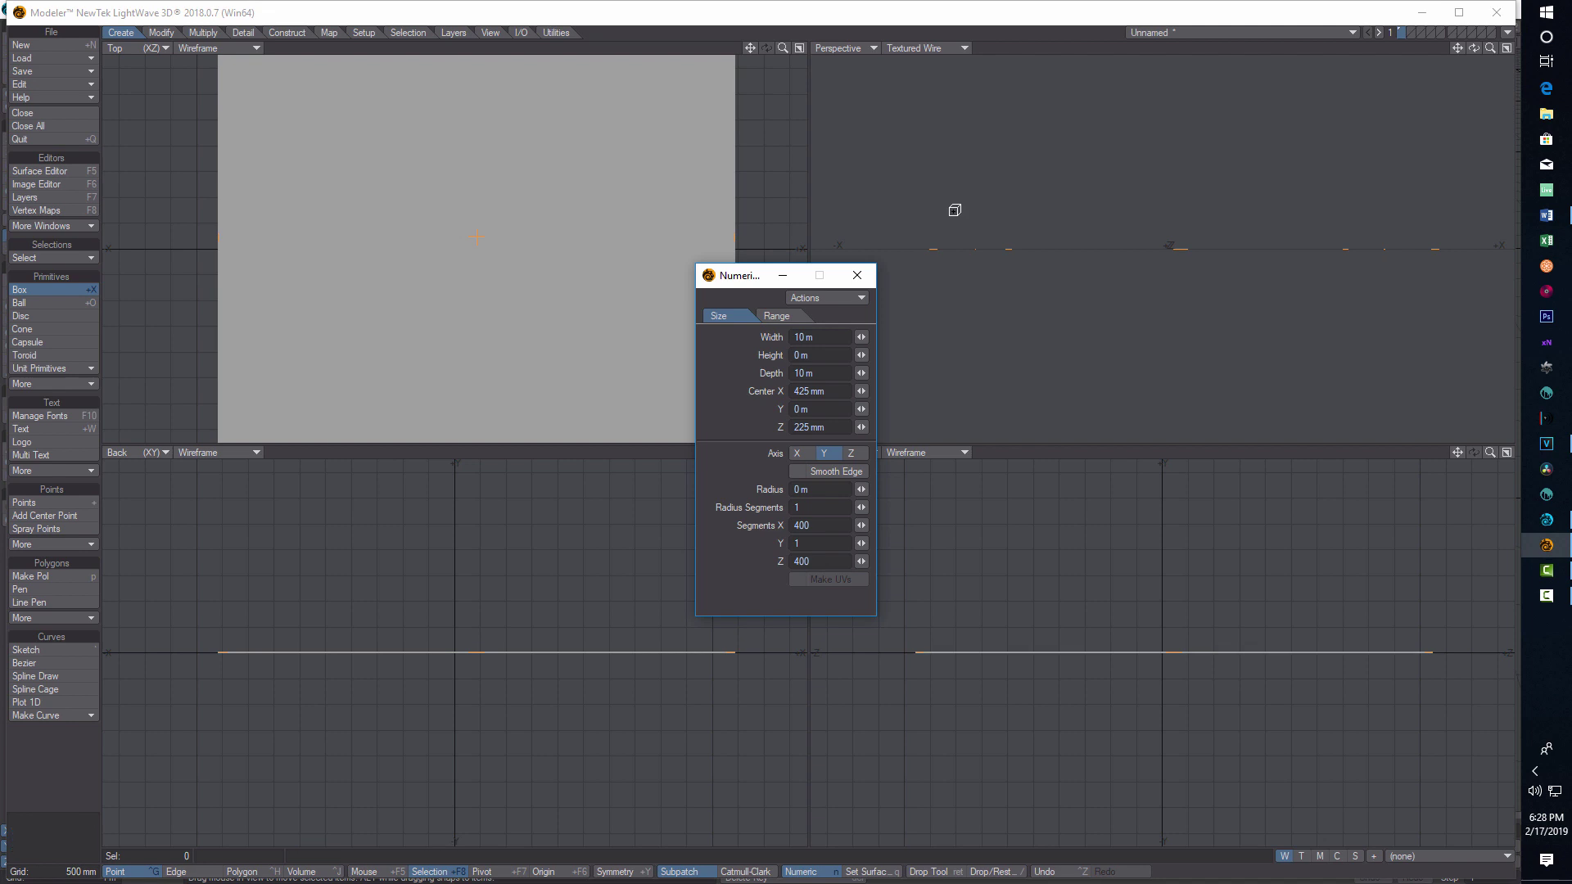
left_click(857, 275)
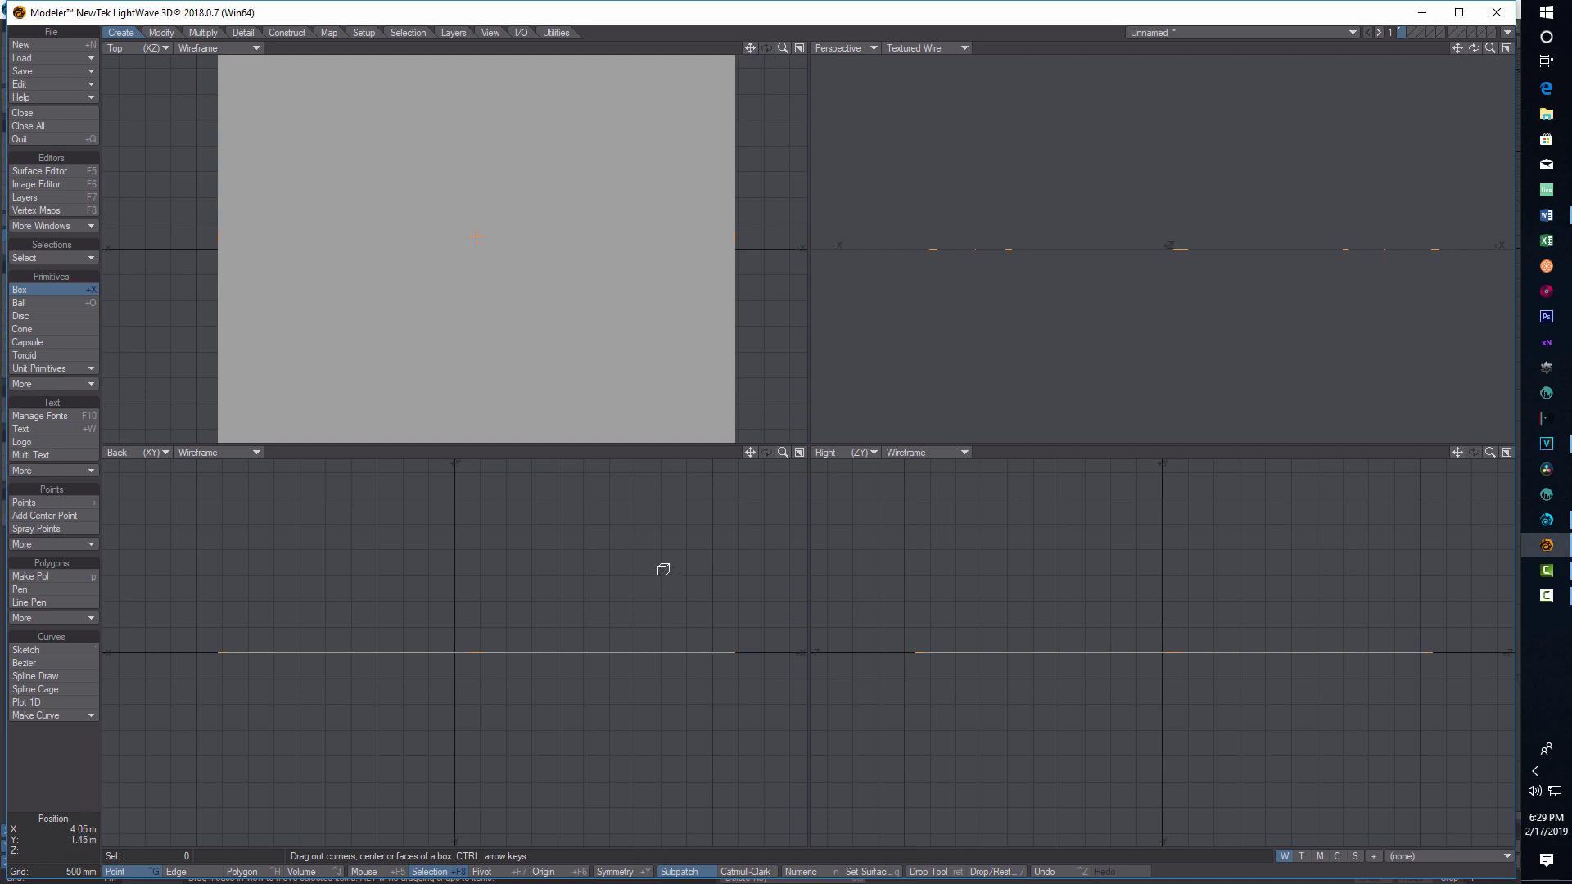
key("Return")
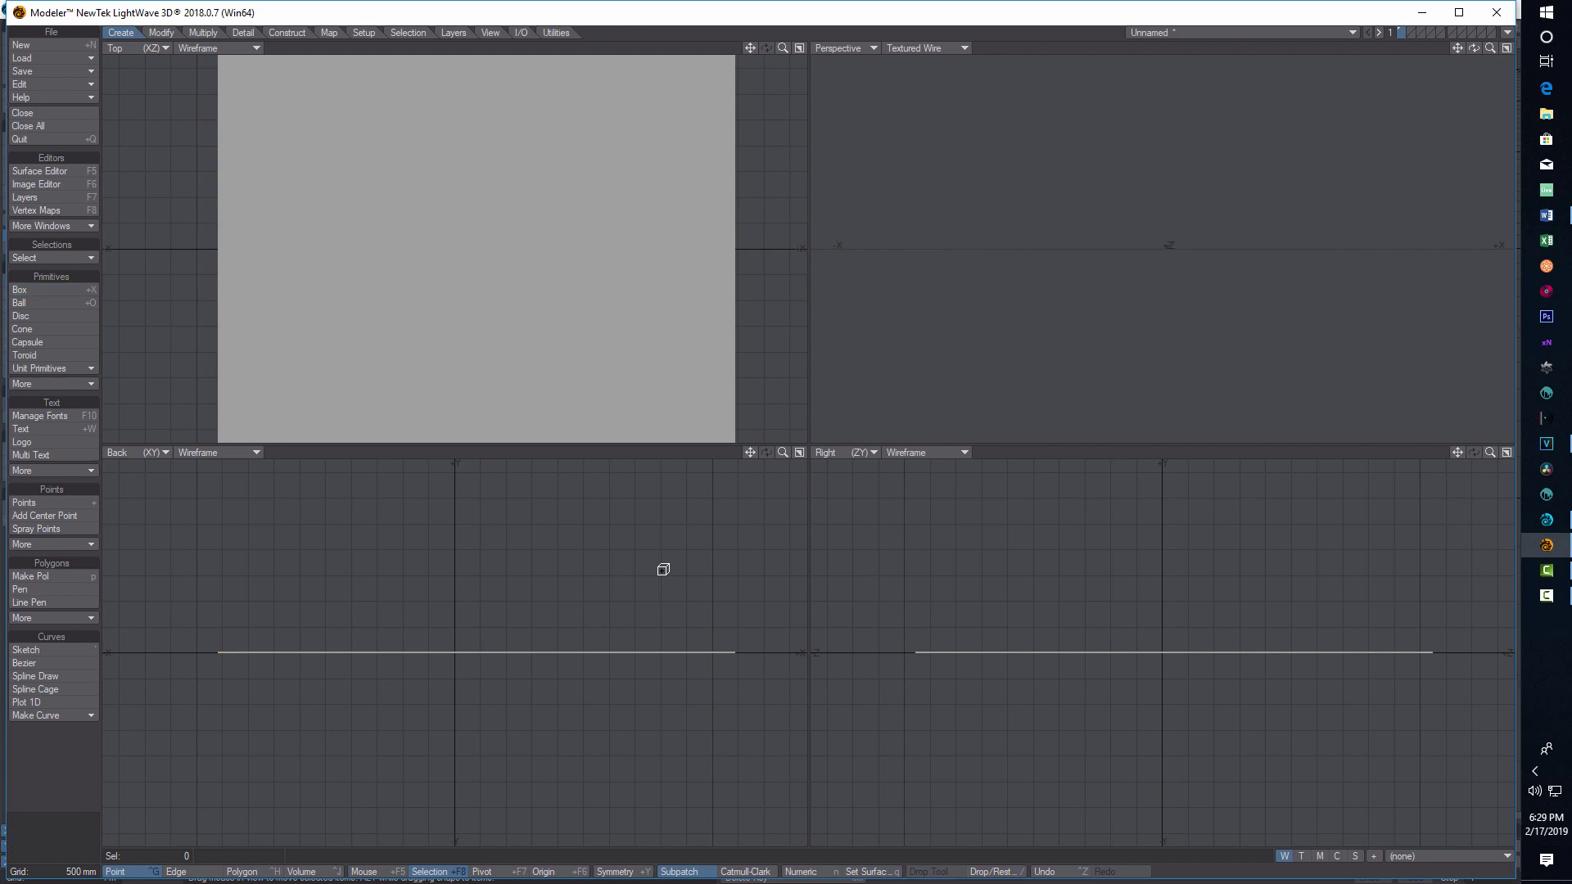
Check the polygon statistics of the subdivided plane in polygon selection mode.
left_click(263, 873)
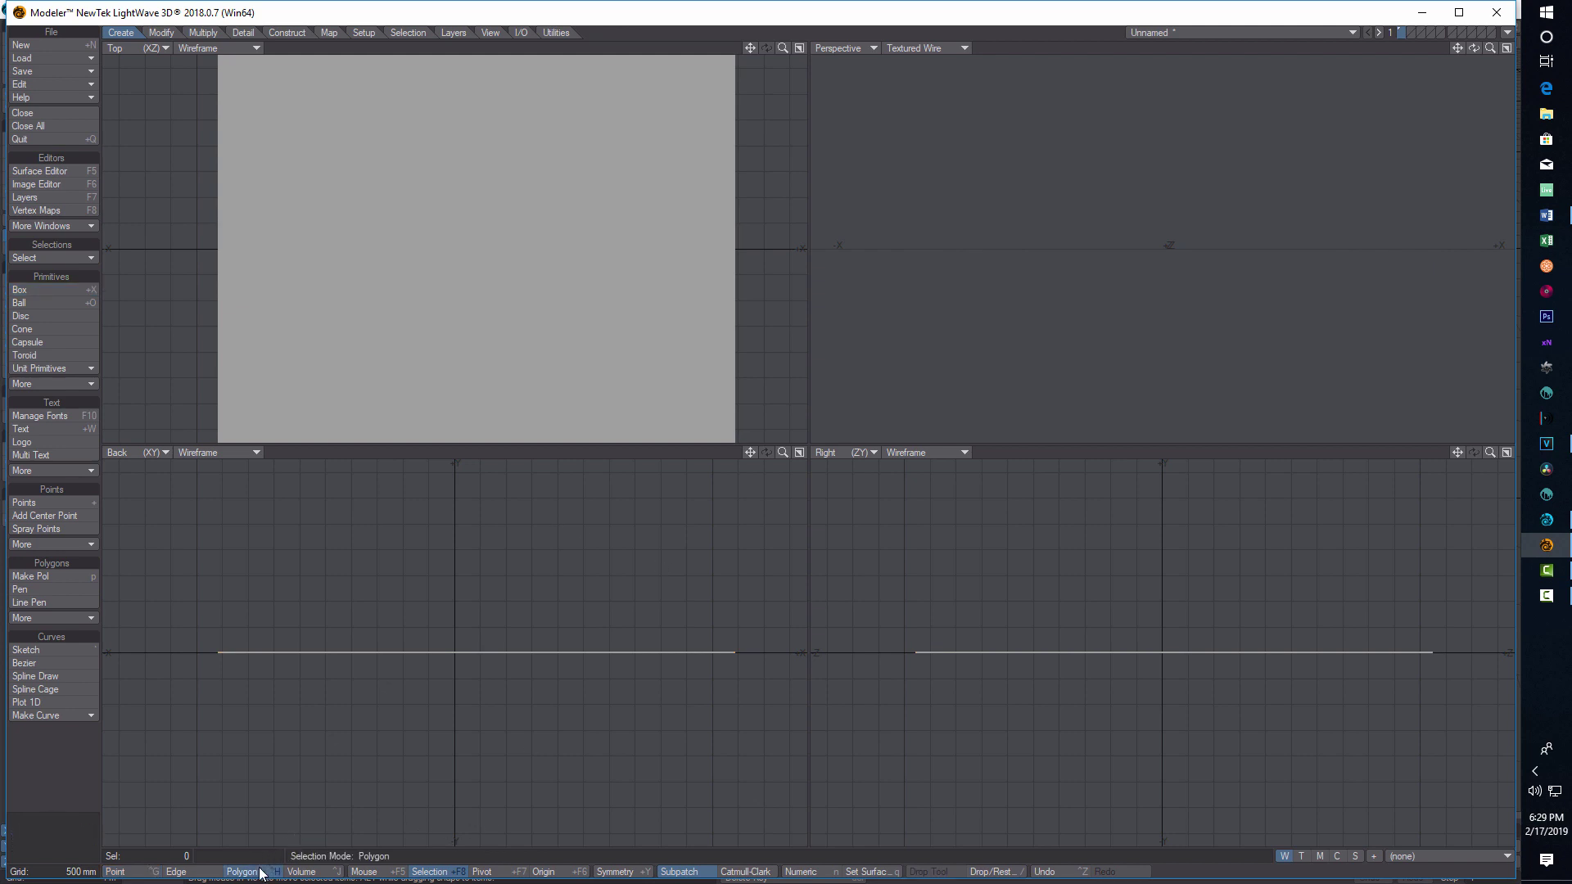
key("w")
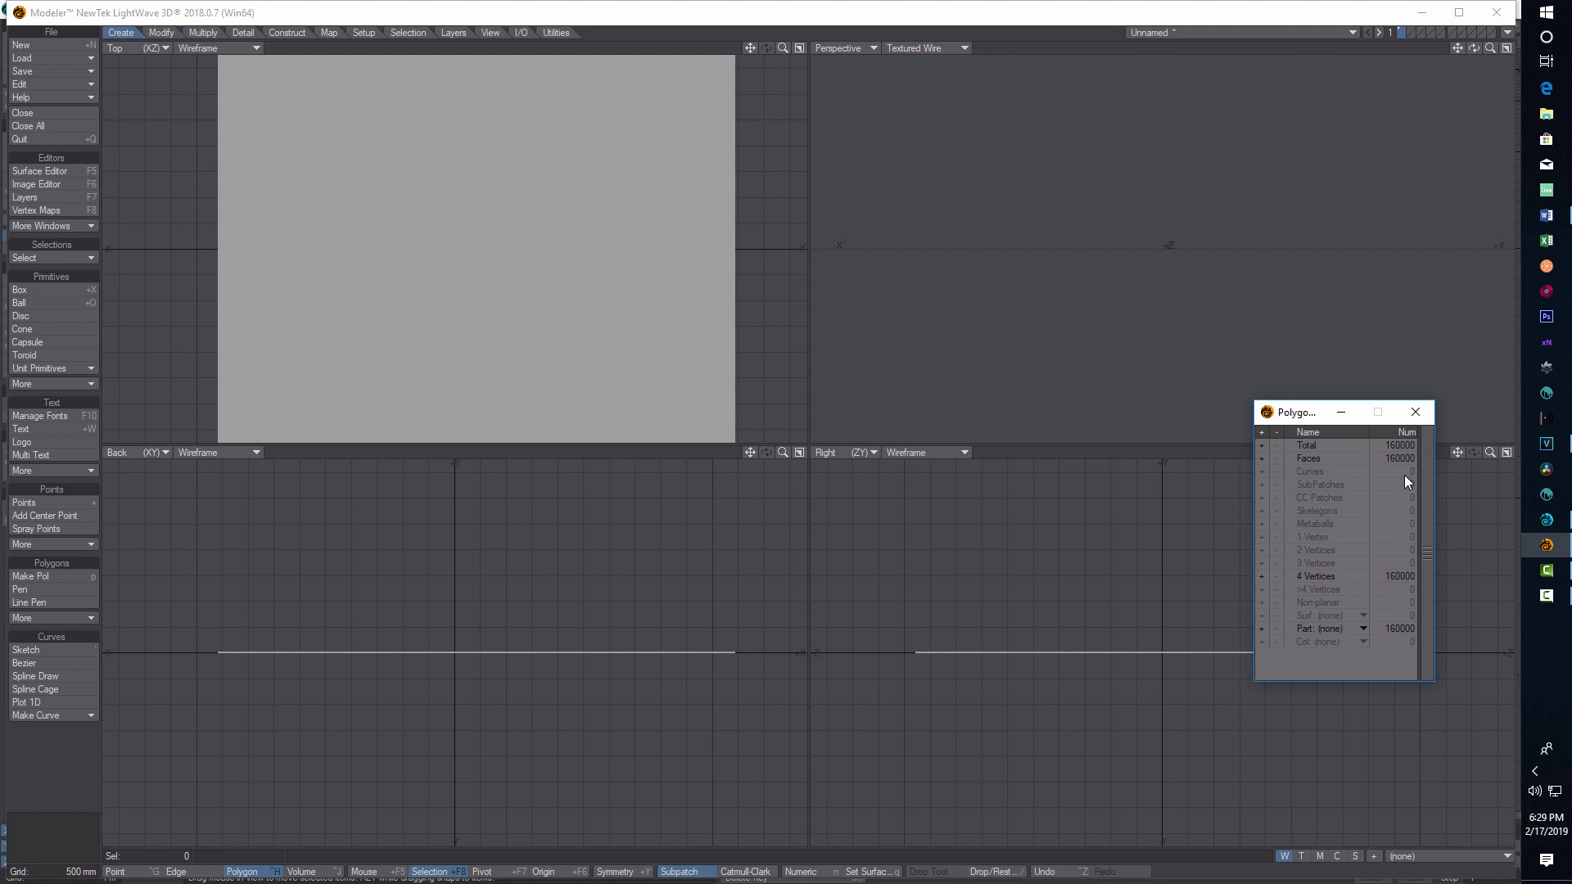
left_click(1416, 413)
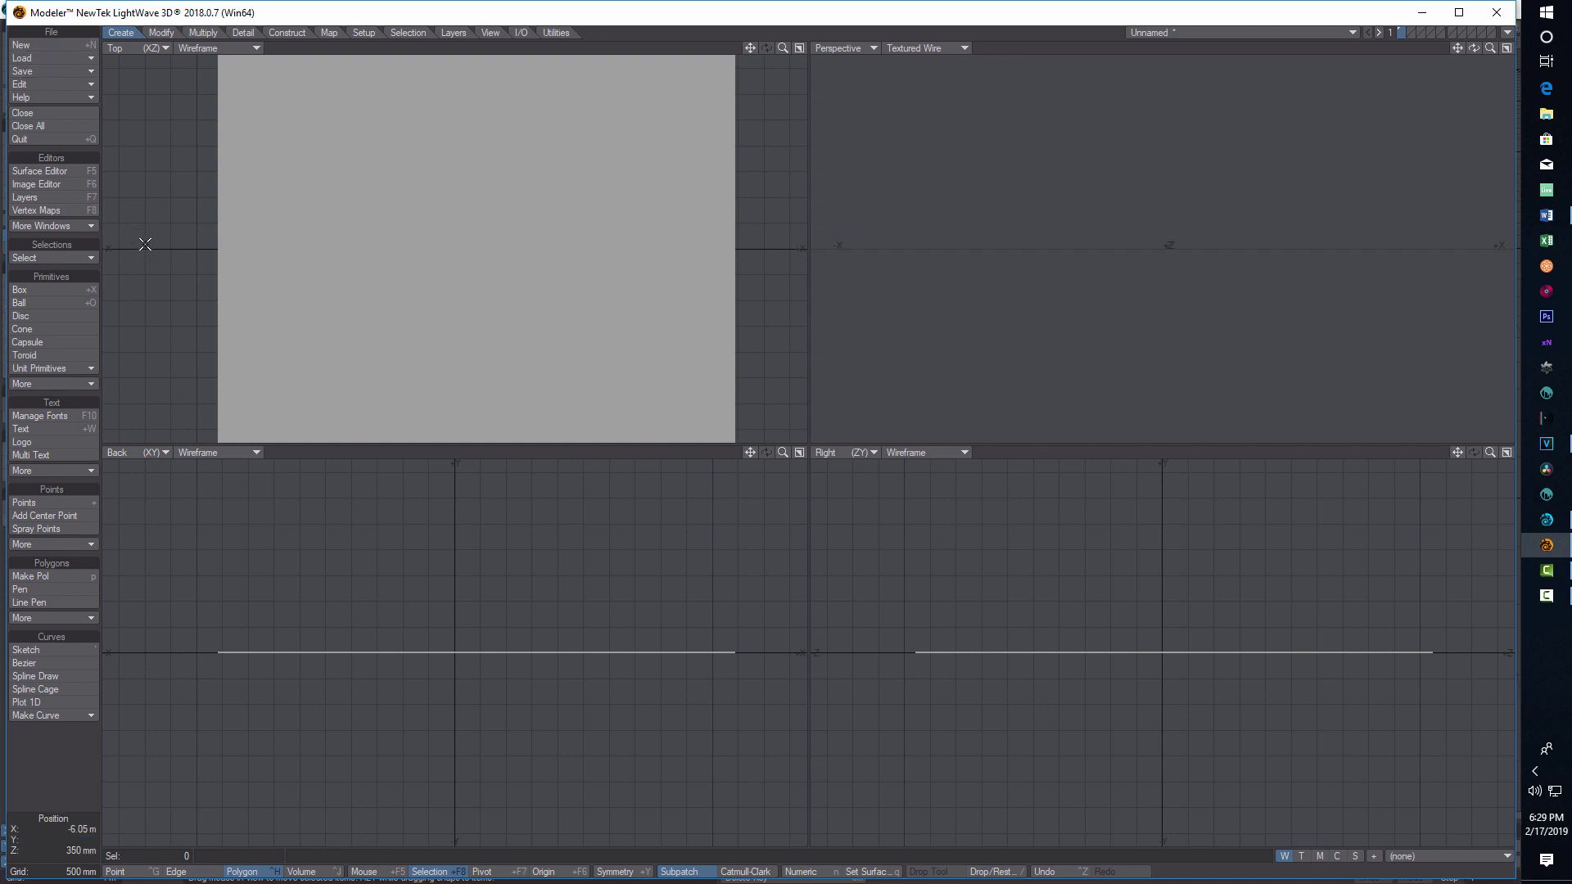
Assign a new surface named "surface" to the plane's polygons.
type("q")
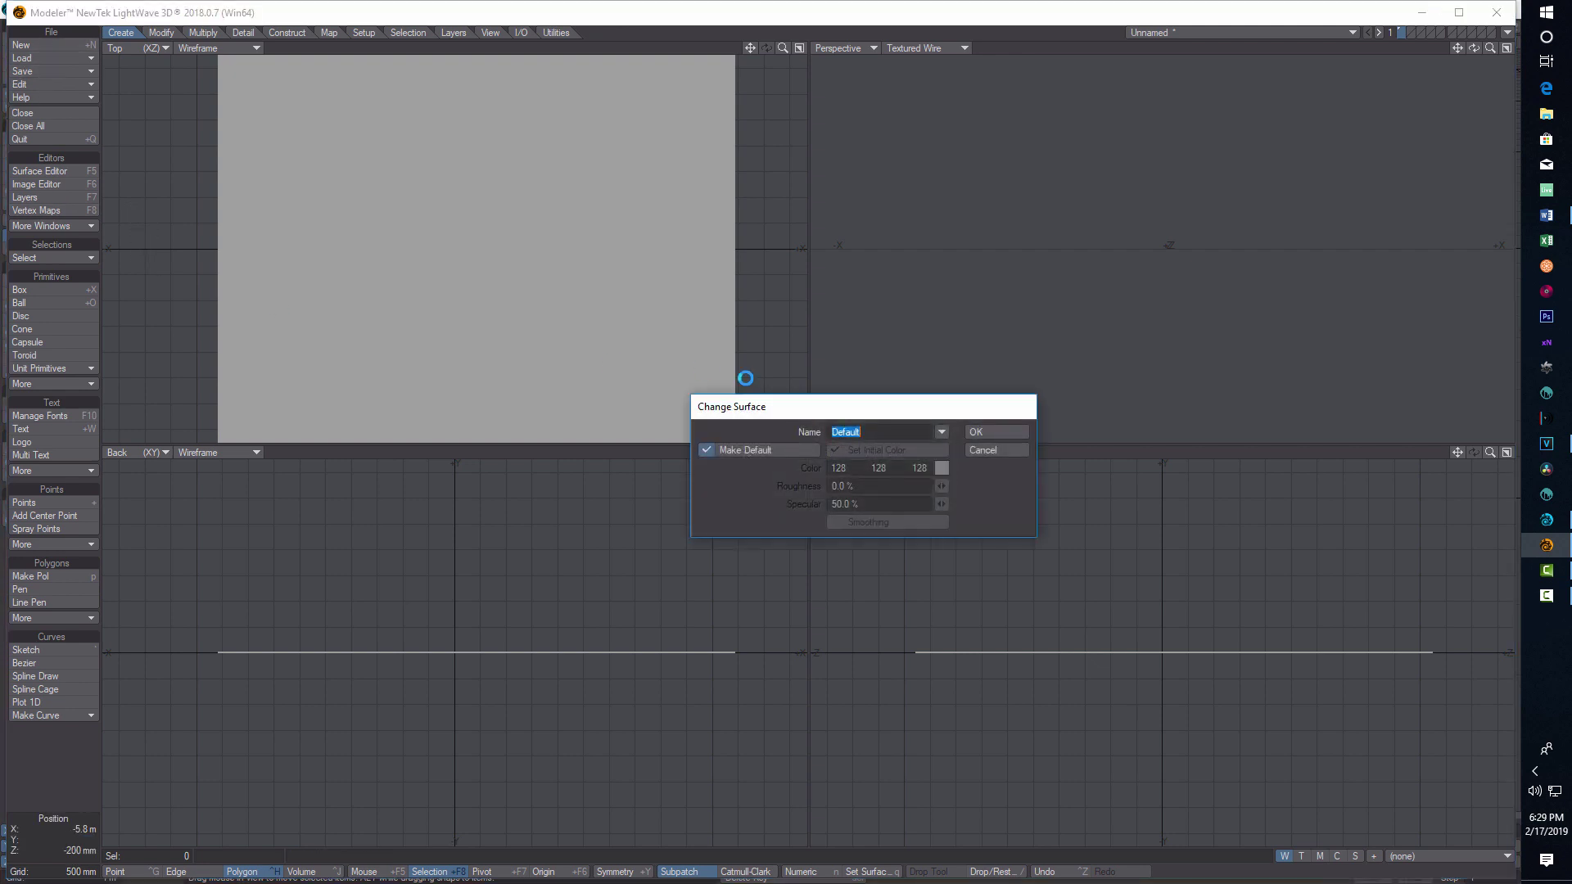
type("surface")
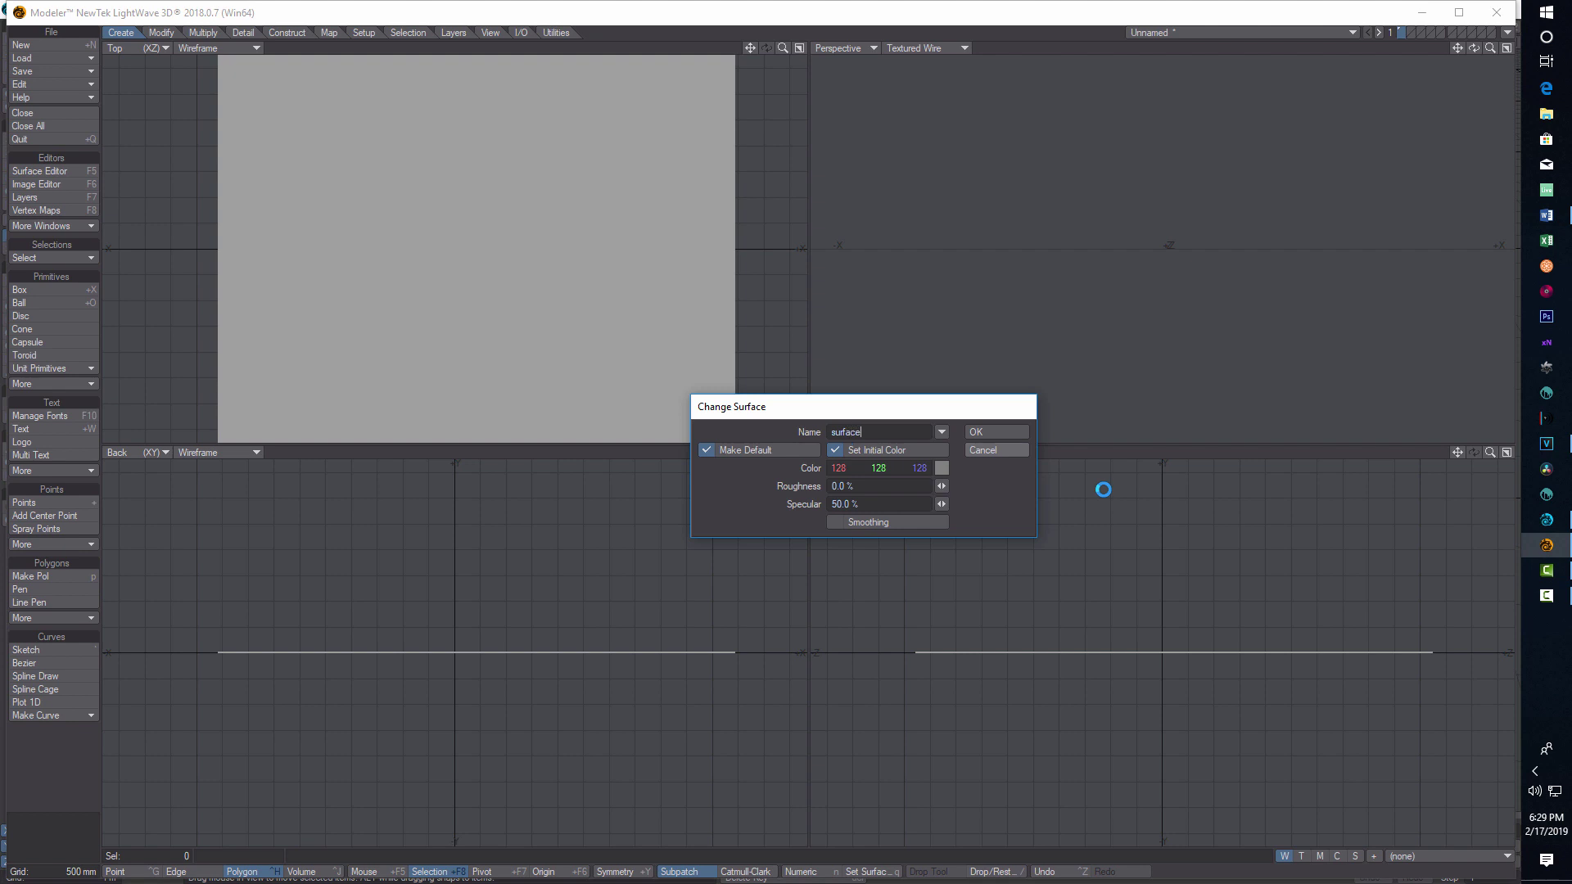
left_click(988, 440)
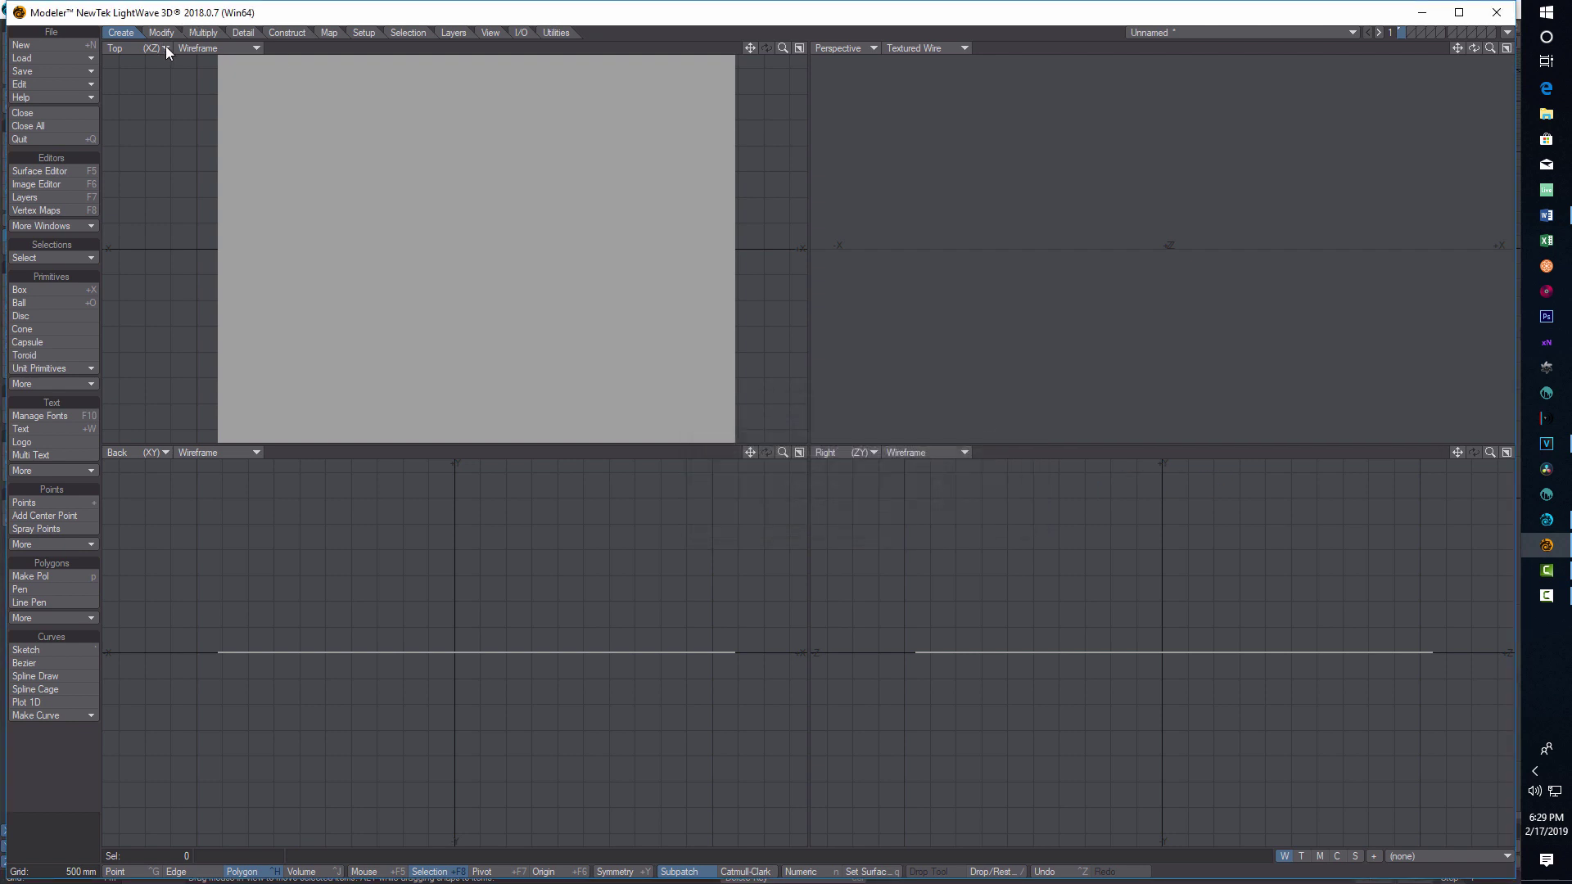
Save the object to the Desktop as water_2 and send it to Layout.
left_click(36, 70)
left_click(36, 71)
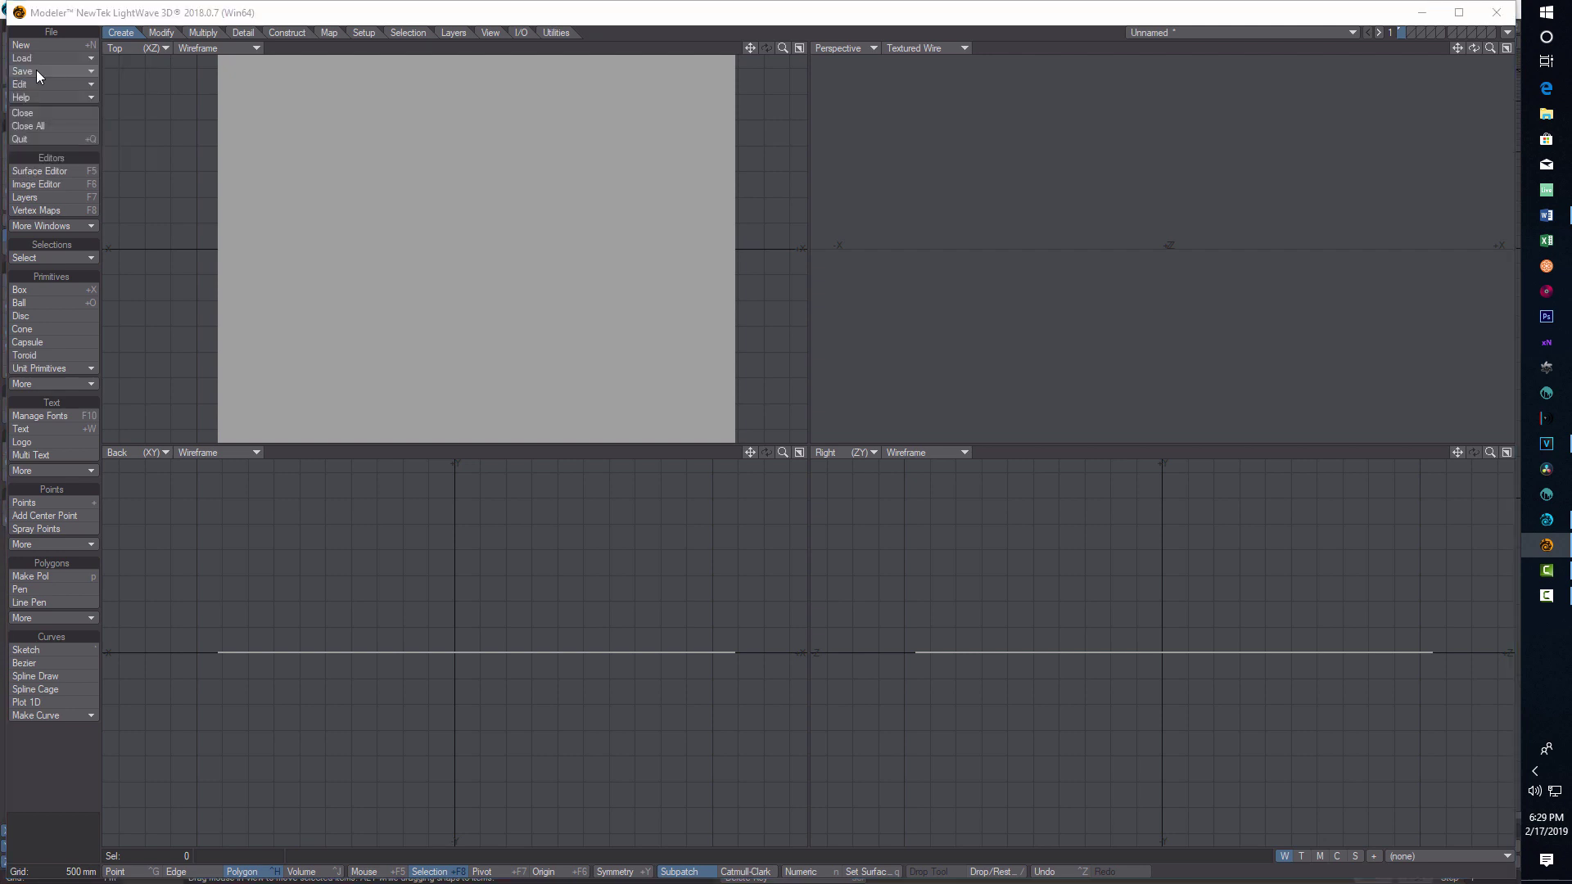
type("water")
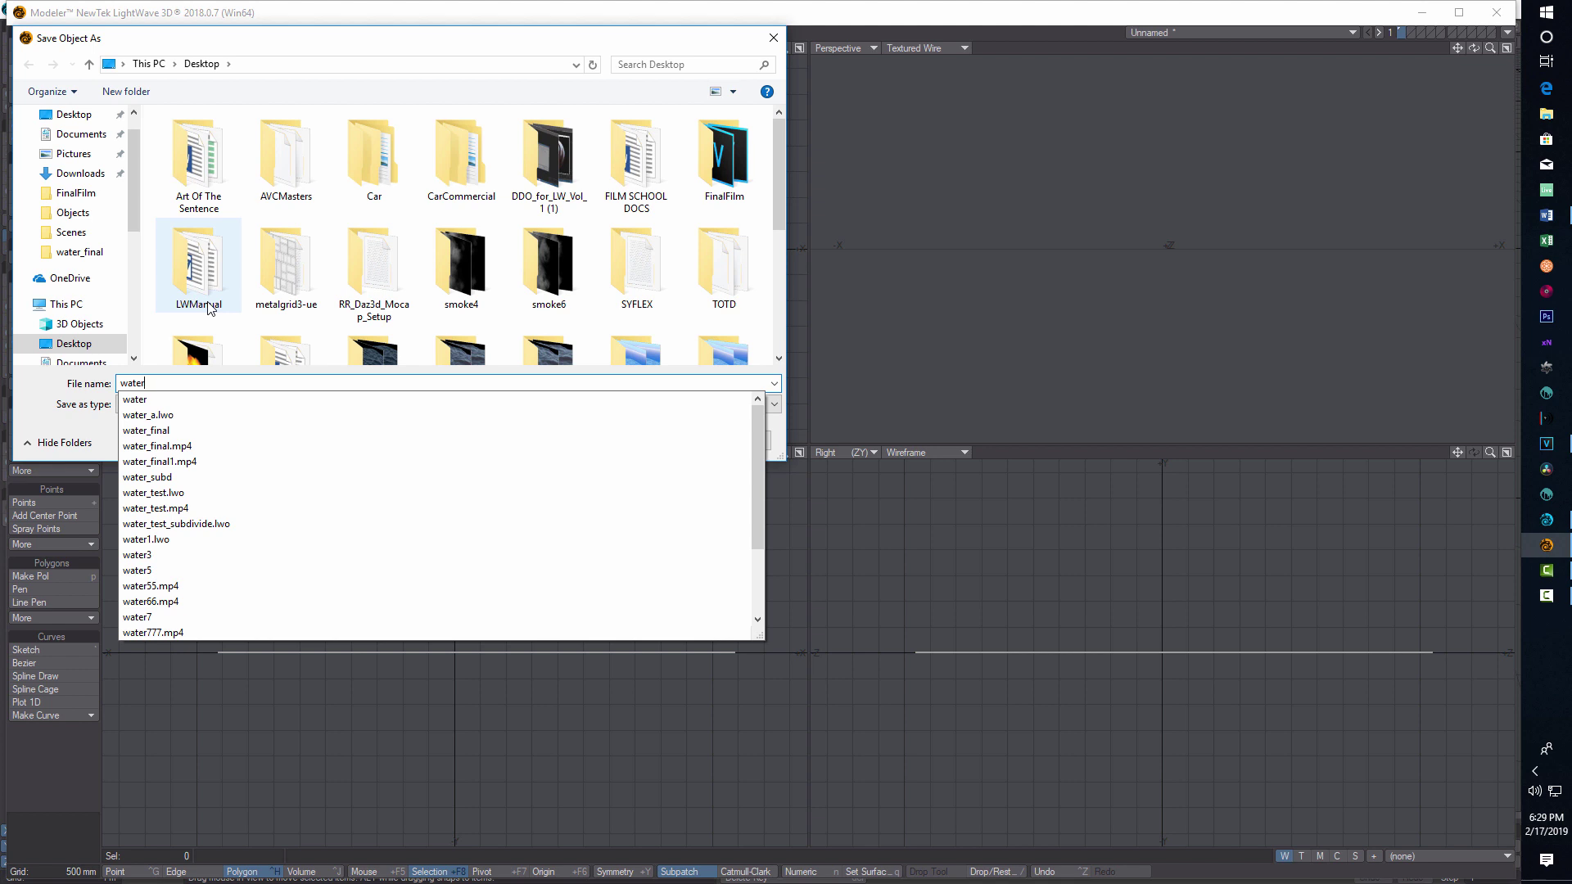
type("_")
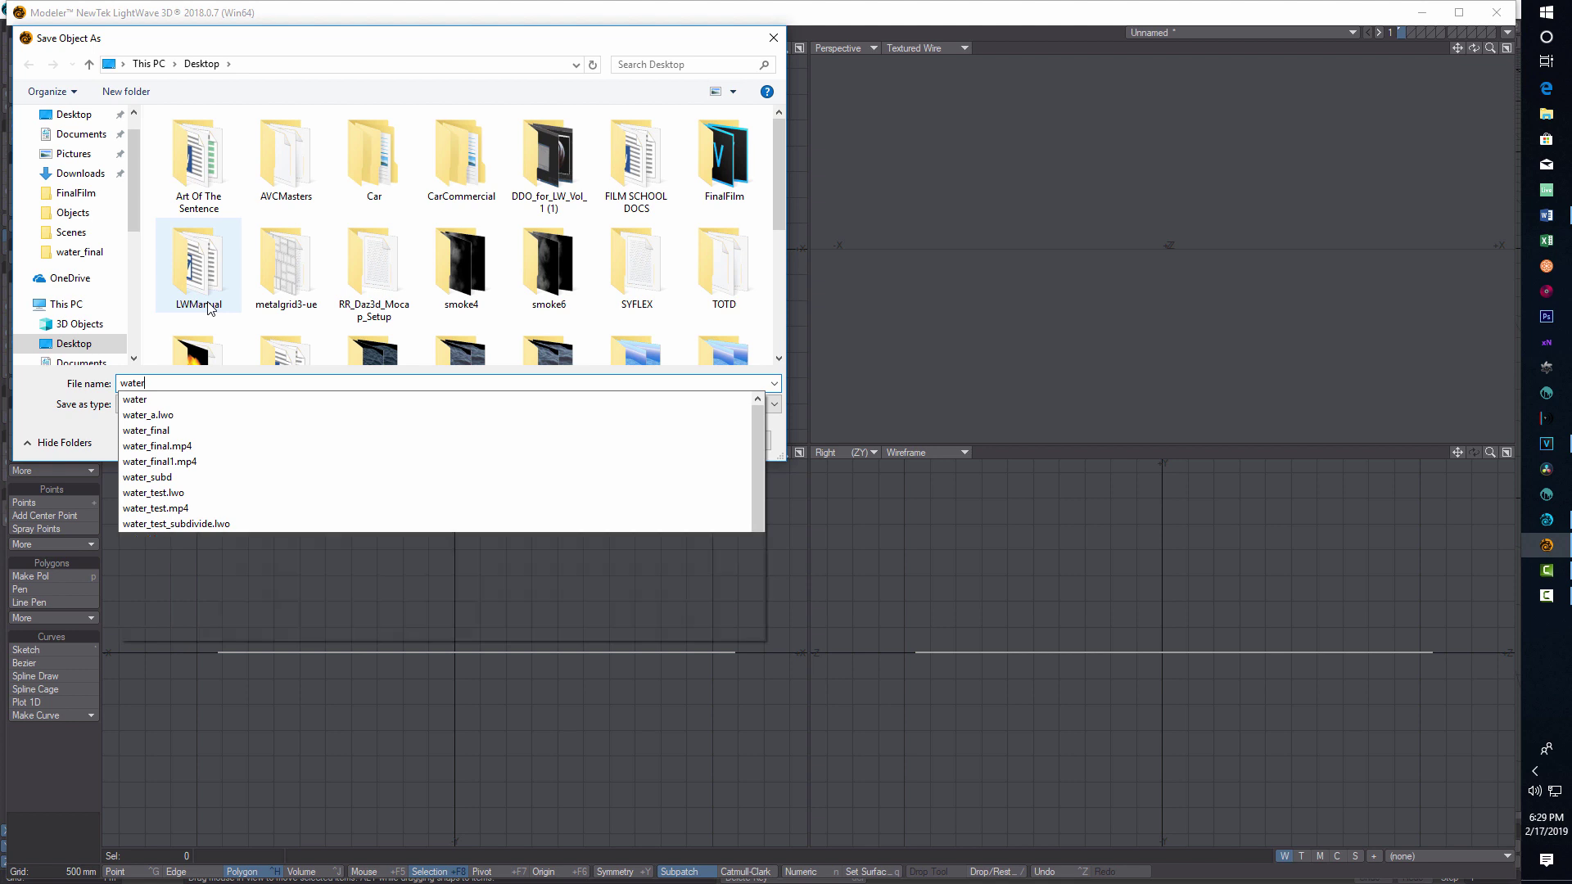
type("2")
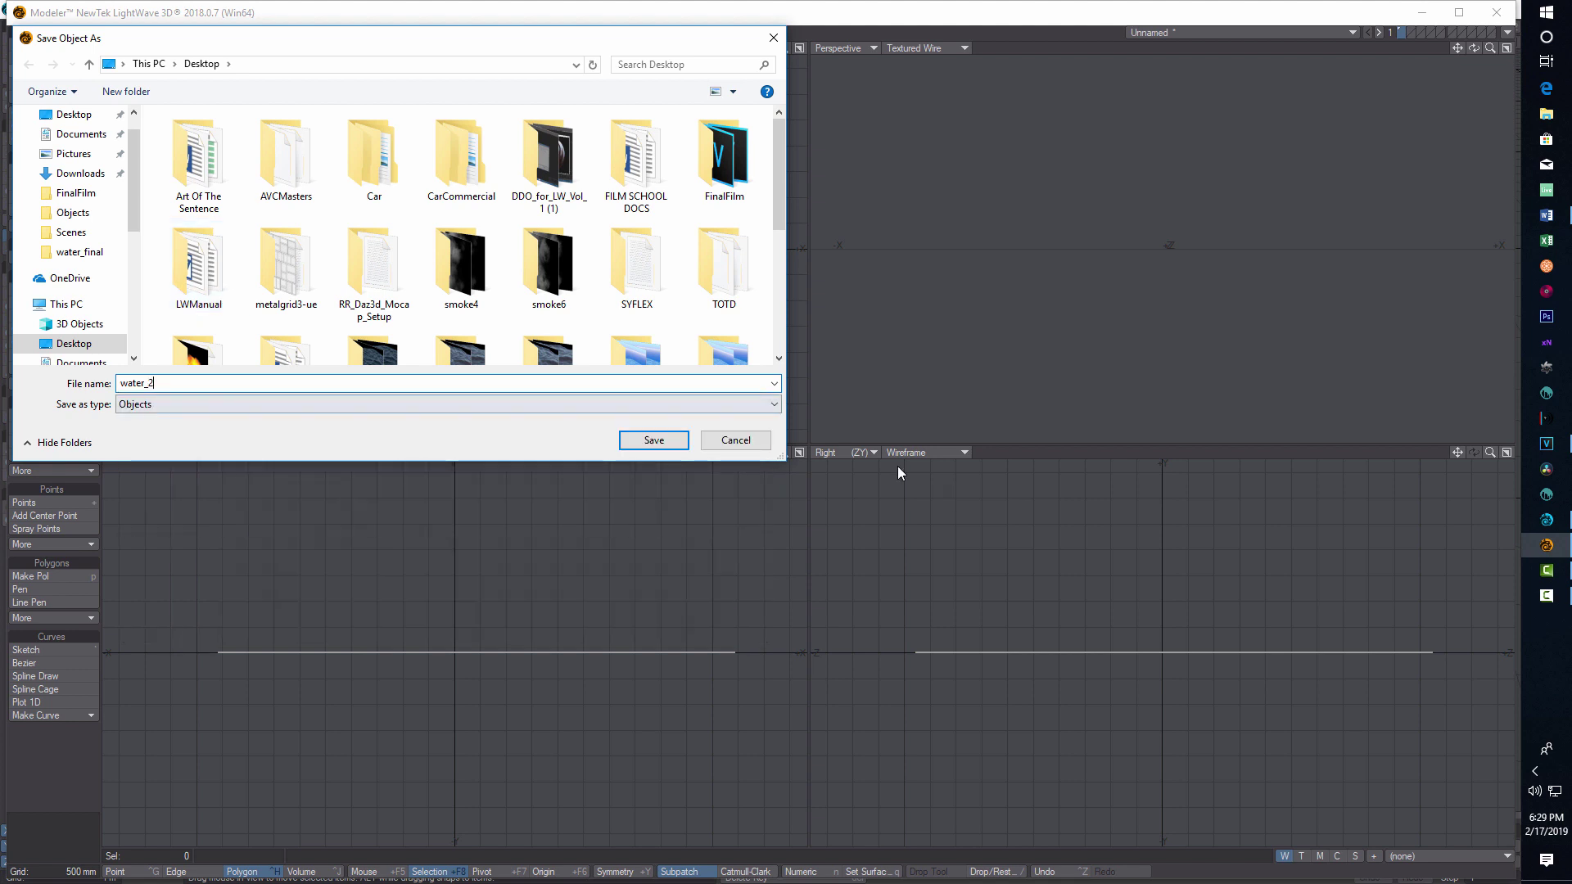
left_click(643, 442)
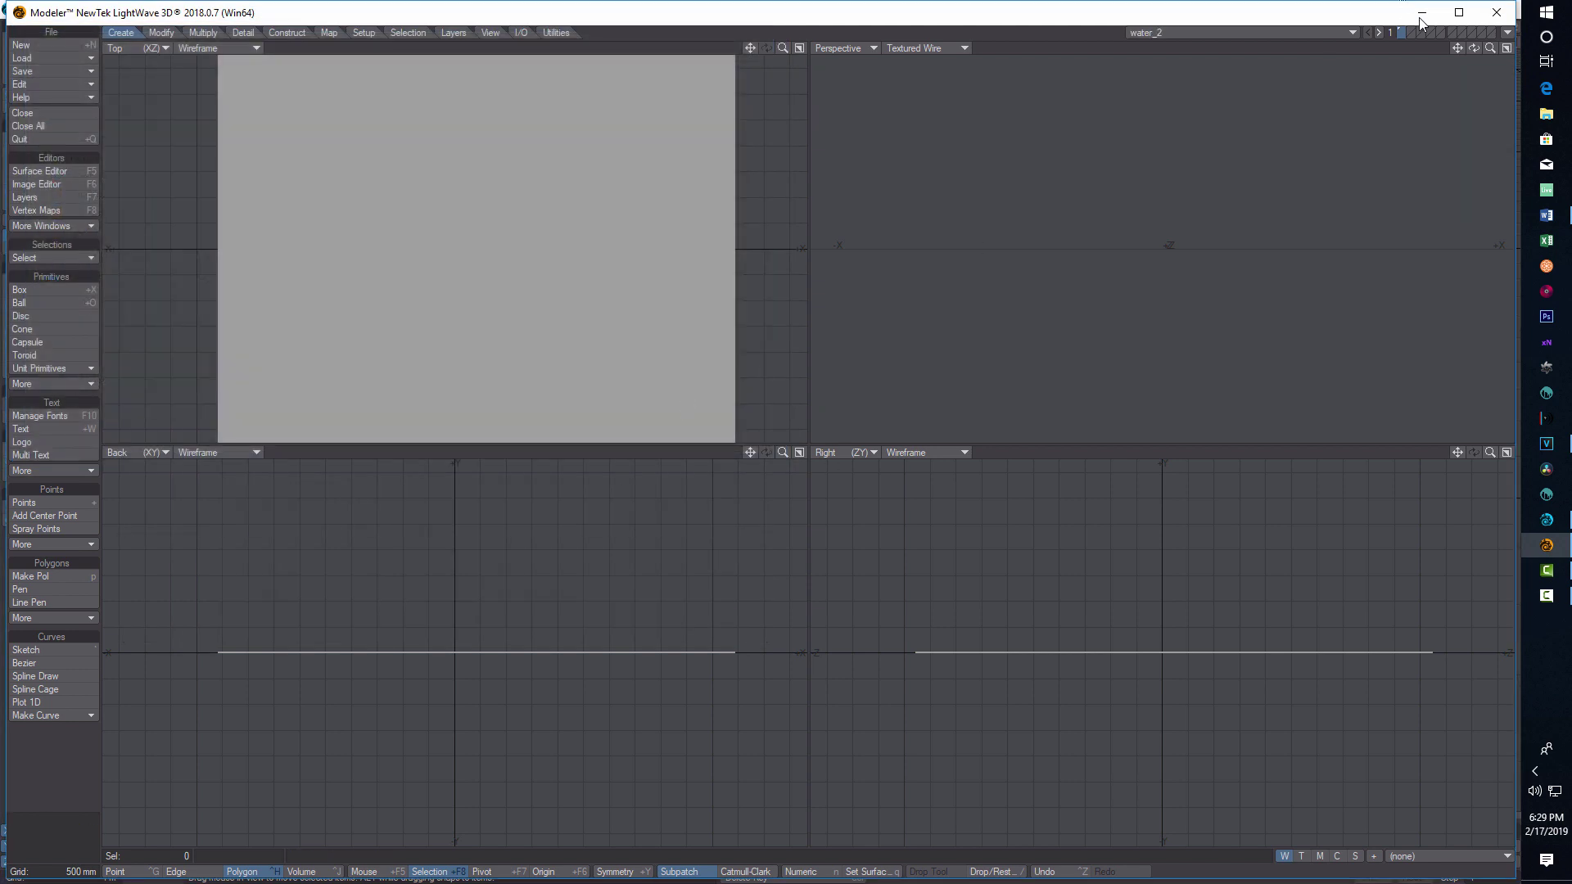
left_click(1507, 32)
left_click(1462, 60)
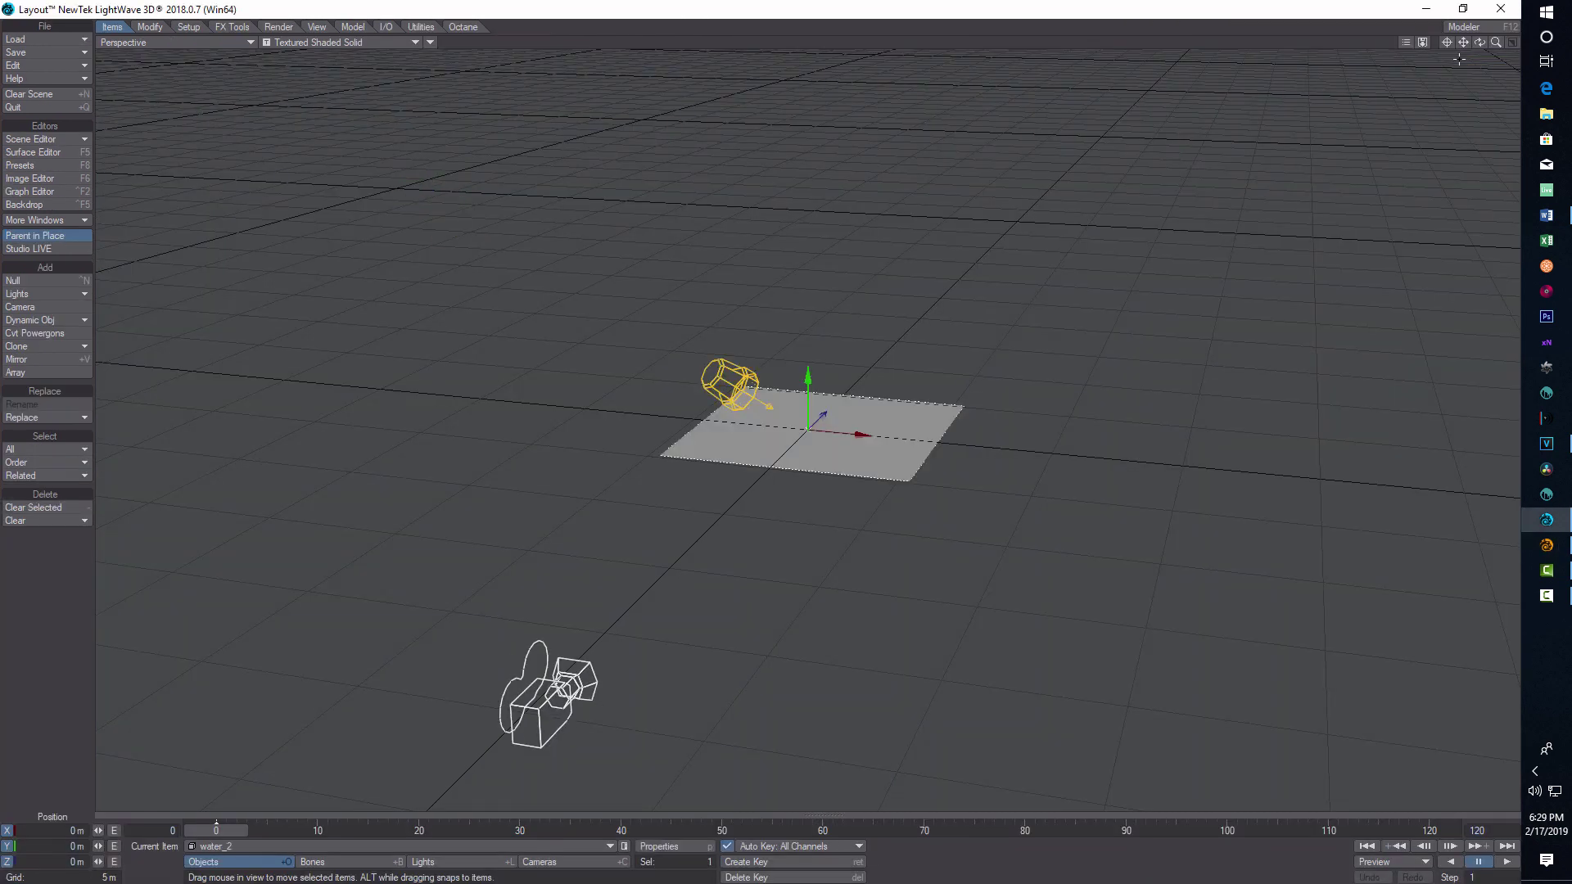
Set the scene's last frame to 500.
left_click(1478, 830)
type("500")
key("Return")
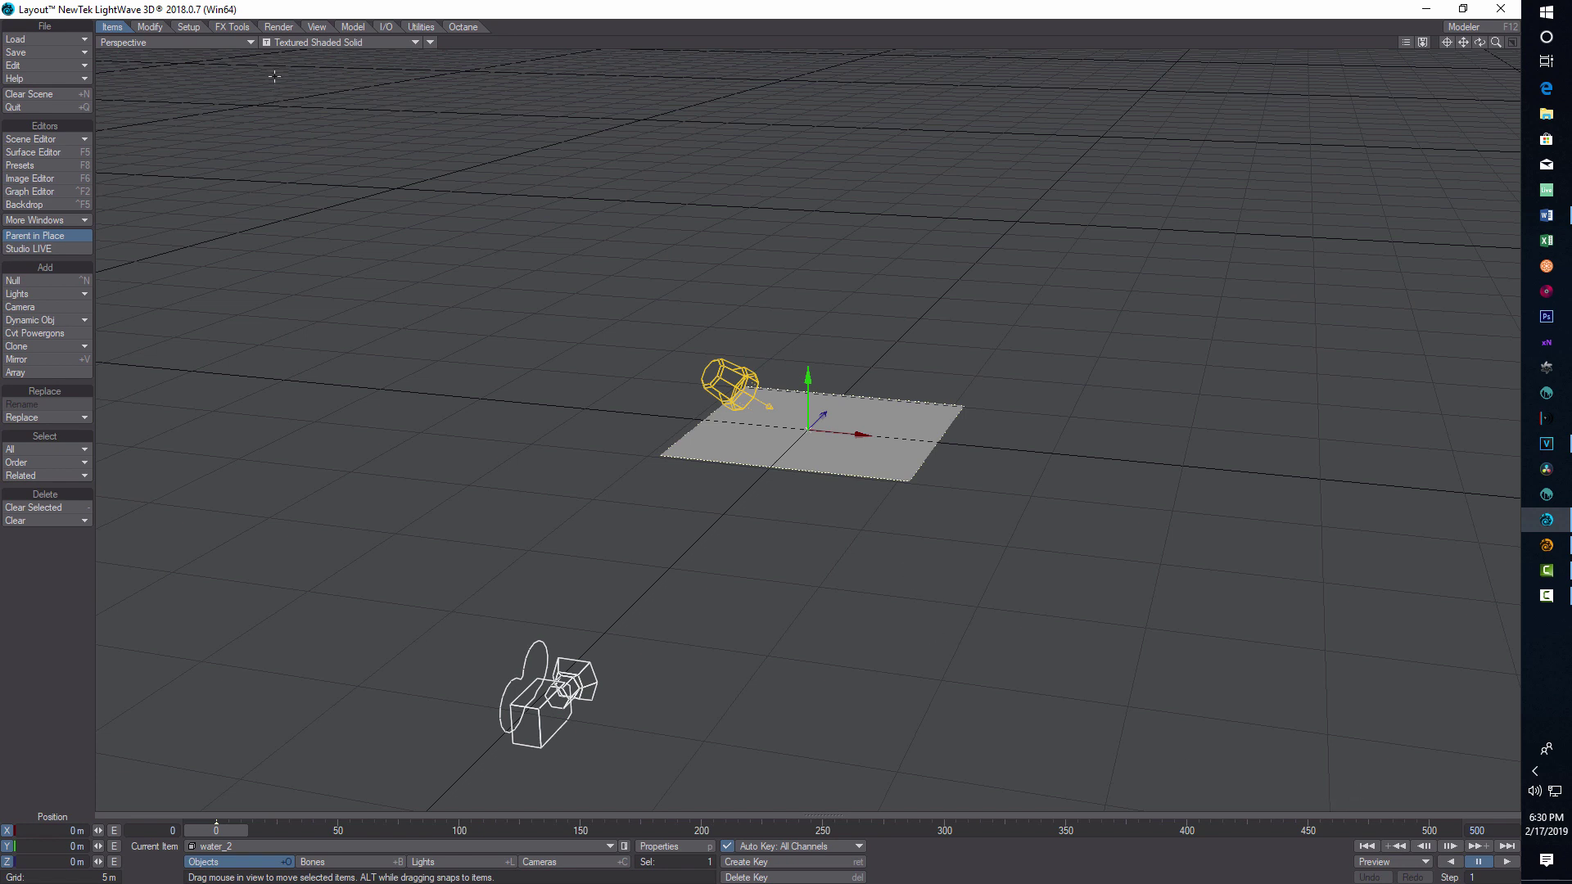
Display the scene through the current camera in the viewport.
left_click(248, 42)
mouse_move(251, 127)
left_click(327, 129)
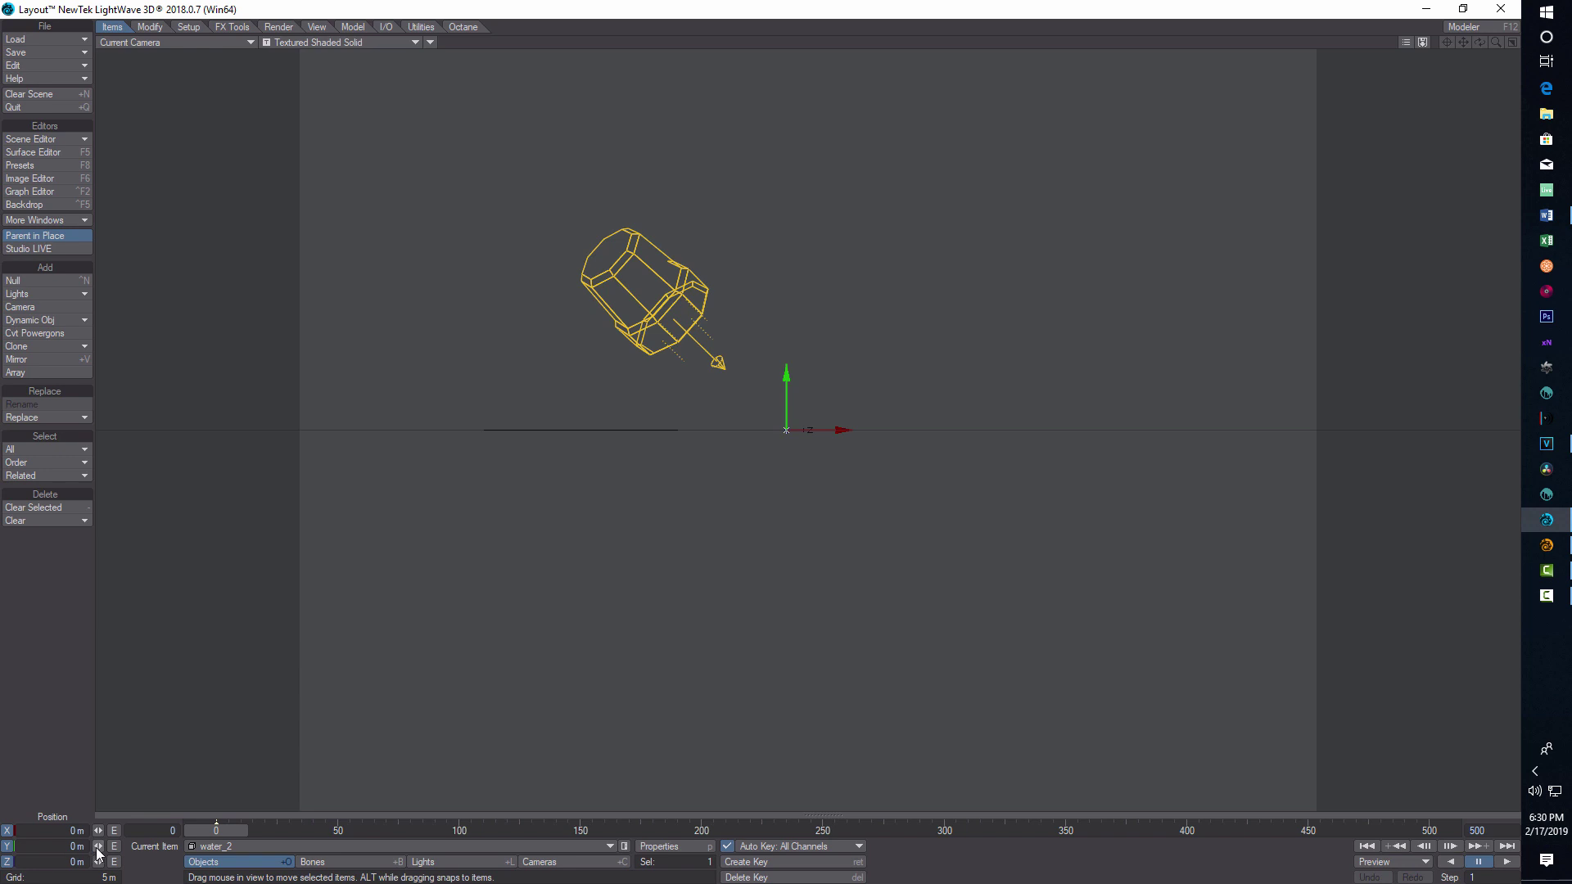
Move the camera to about Y 2.06 m and Z -13.3 m, and pitch it about 4.20° toward the water plane.
left_click(555, 862)
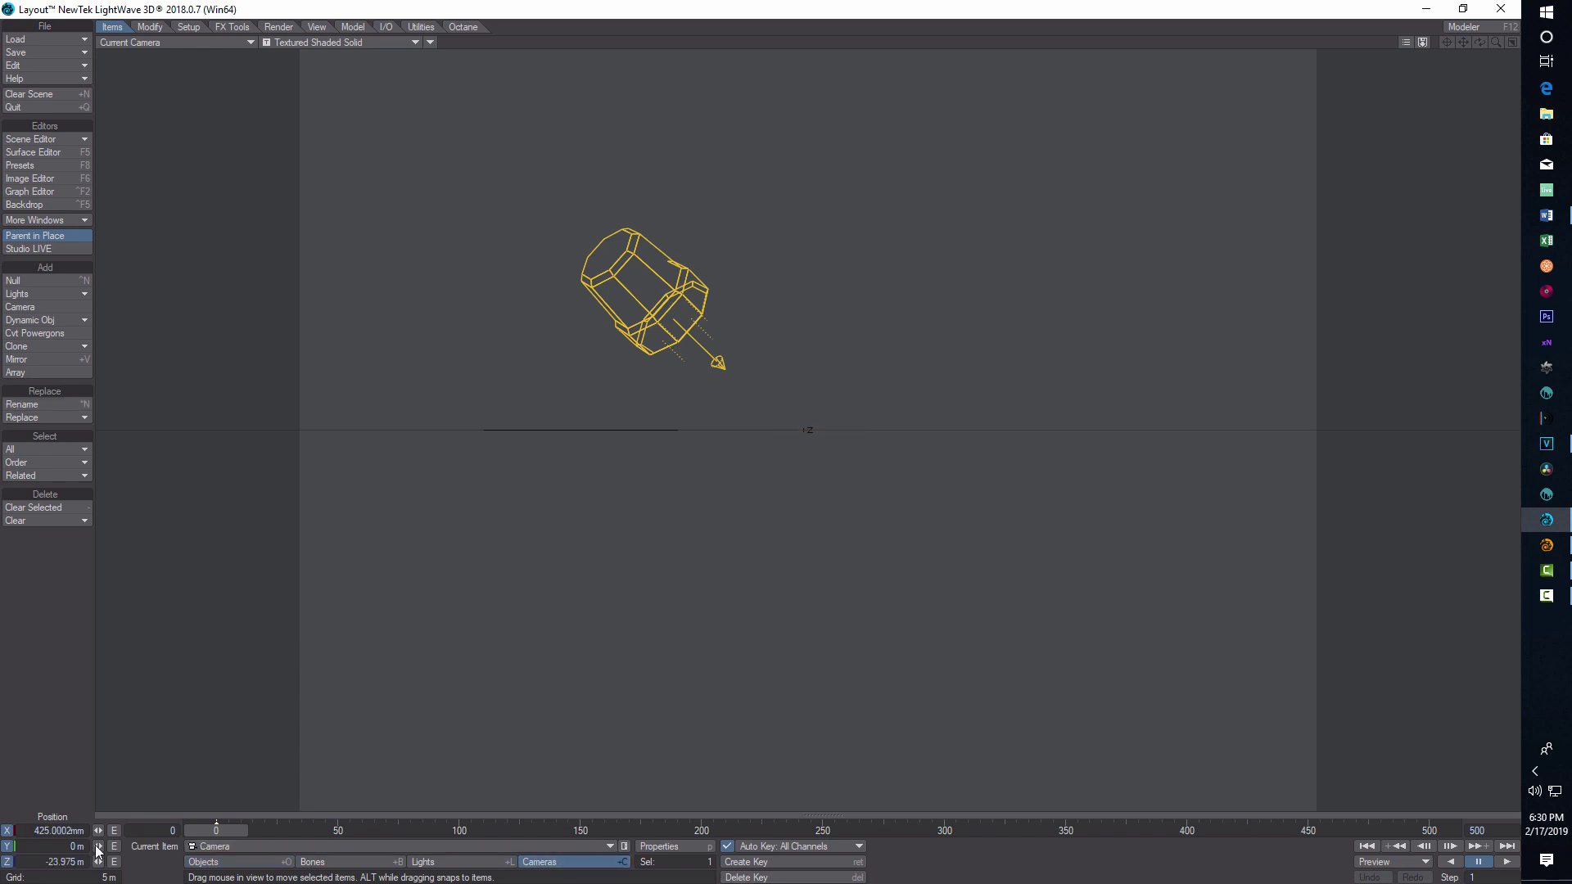
mouse_move(99, 845)
left_mouse_down()
mouse_move(129, 846)
mouse_move(100, 861)
mouse_move(135, 861)
mouse_move(100, 866)
left_mouse_up()
key("y")
left_click_drag(99, 845, 103, 849)
Set the camera's lens focal length to about 37.7 mm and move it closer to the plane, to about Z -11.7 m.
left_click(679, 845)
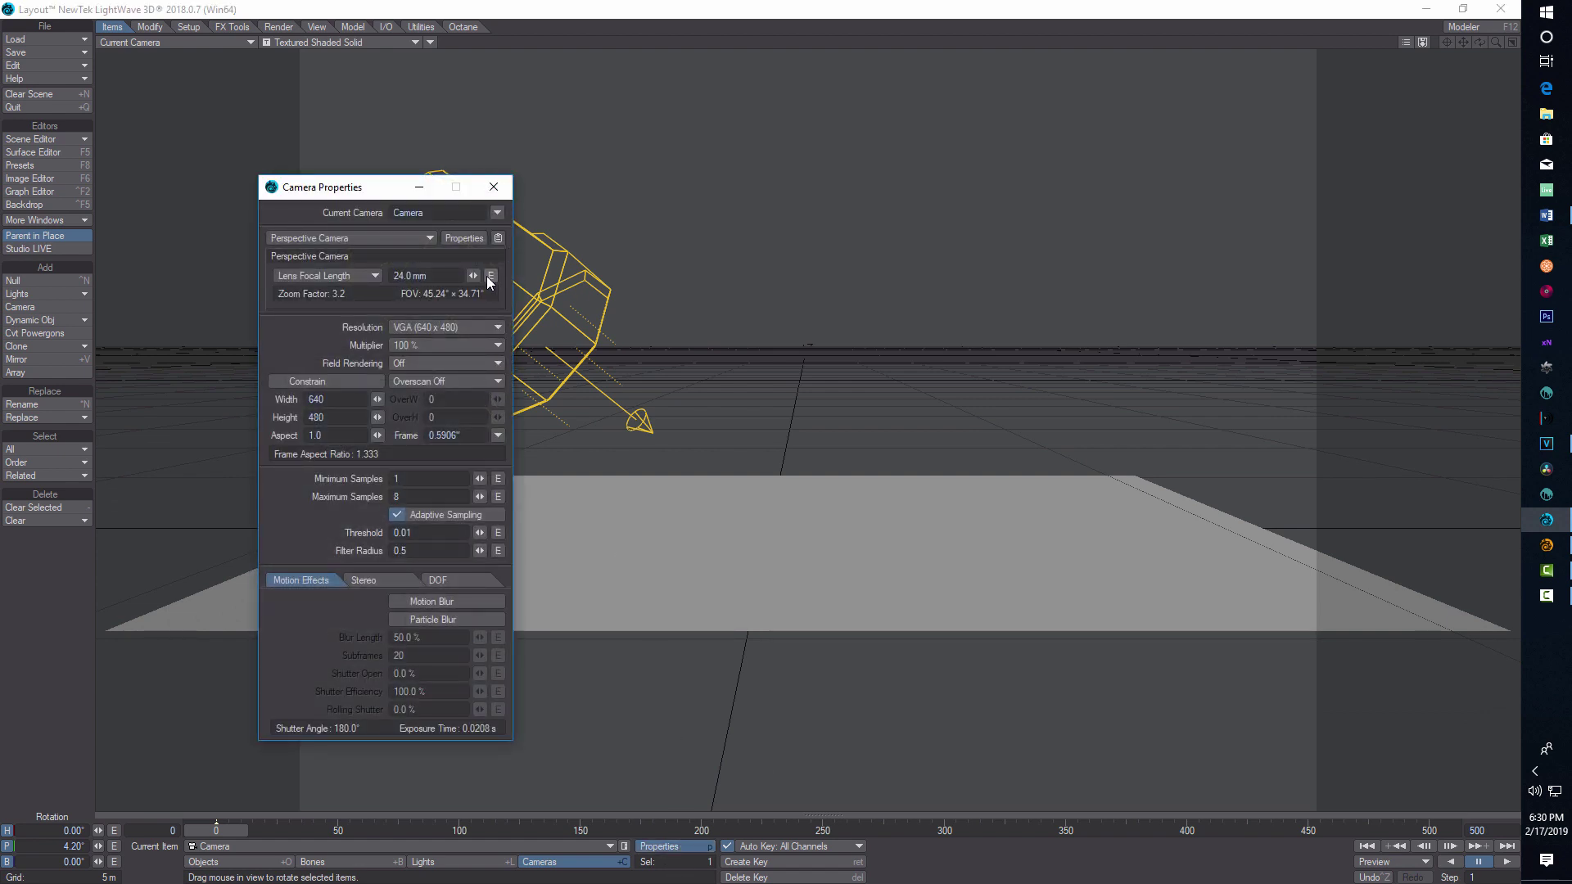
mouse_move(473, 275)
left_mouse_down()
mouse_move(497, 275)
mouse_move(455, 275)
left_mouse_up()
key("t")
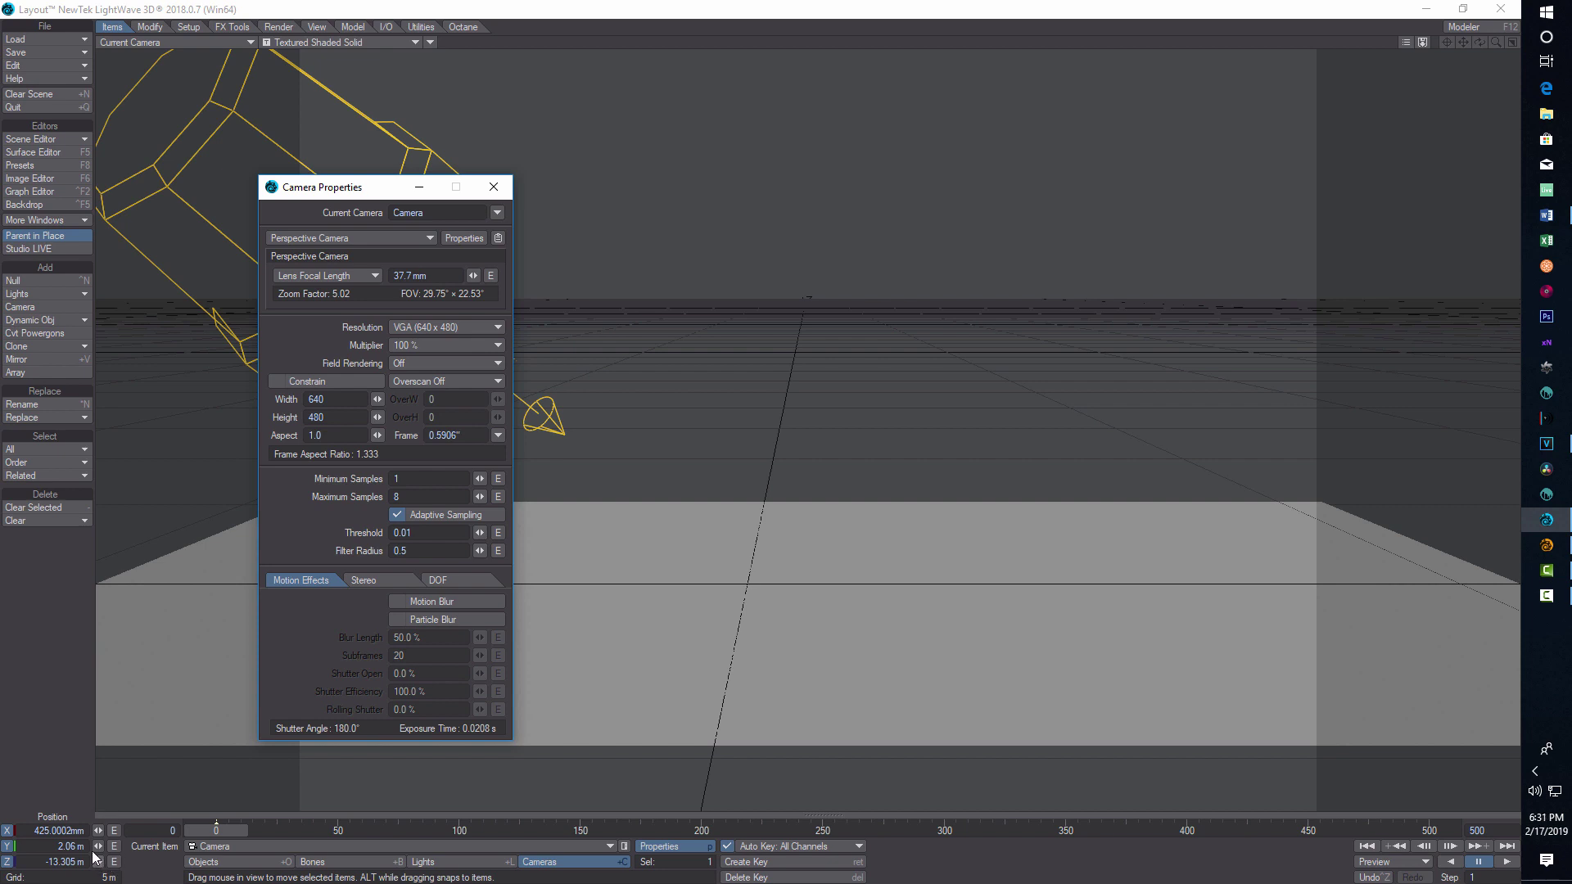
left_click_drag(103, 866, 157, 866)
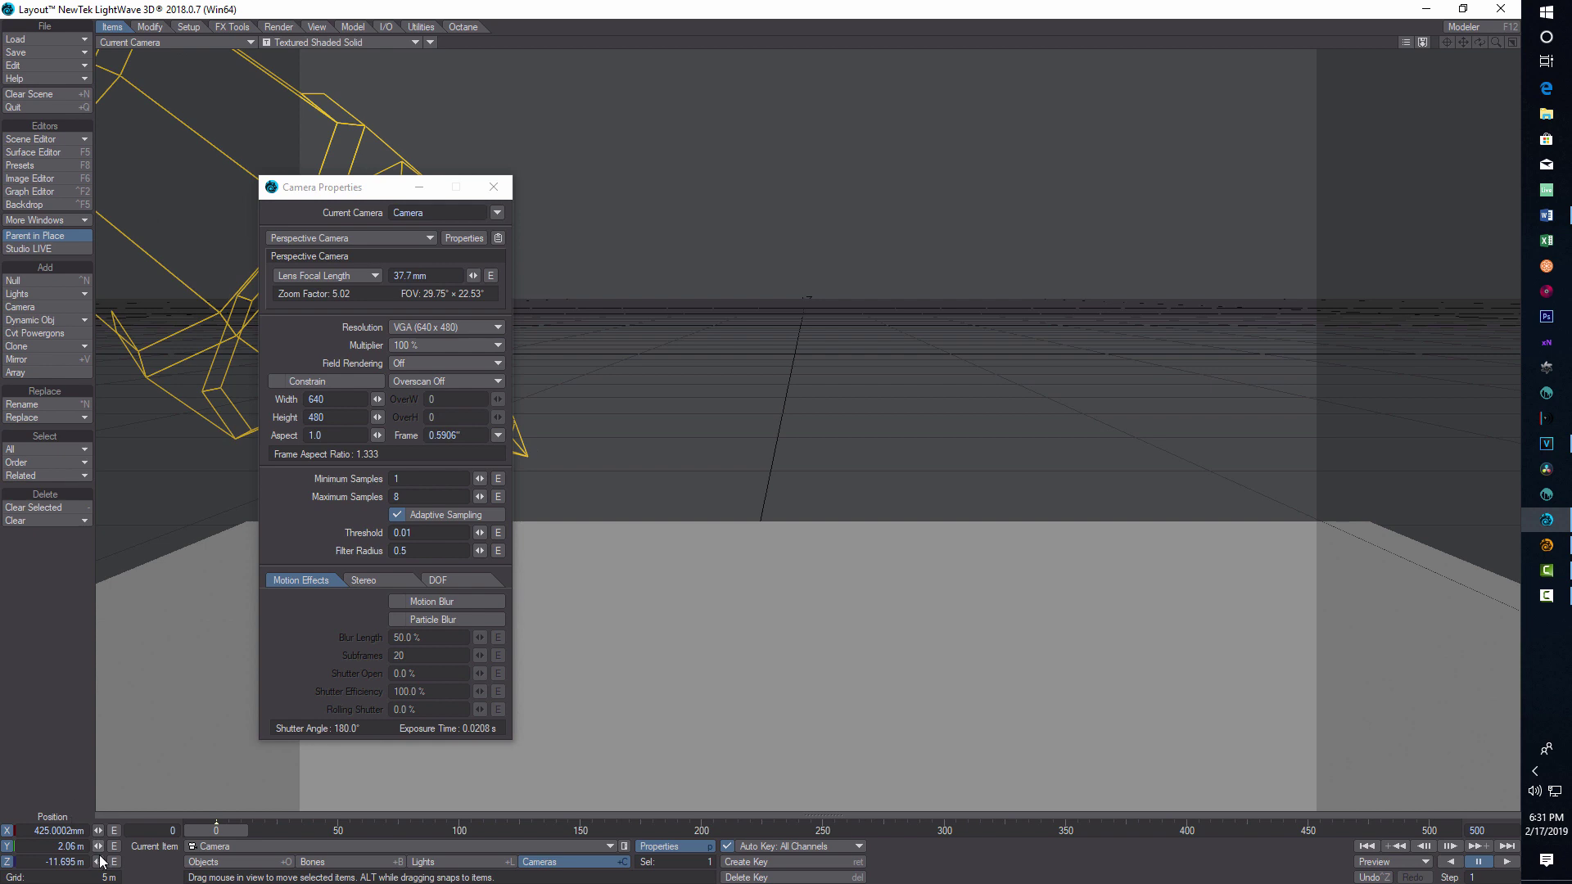
Pitch the camera to about 9.20° and set its lens focal length to about 58.7 mm, closing the camera properties.
key("y")
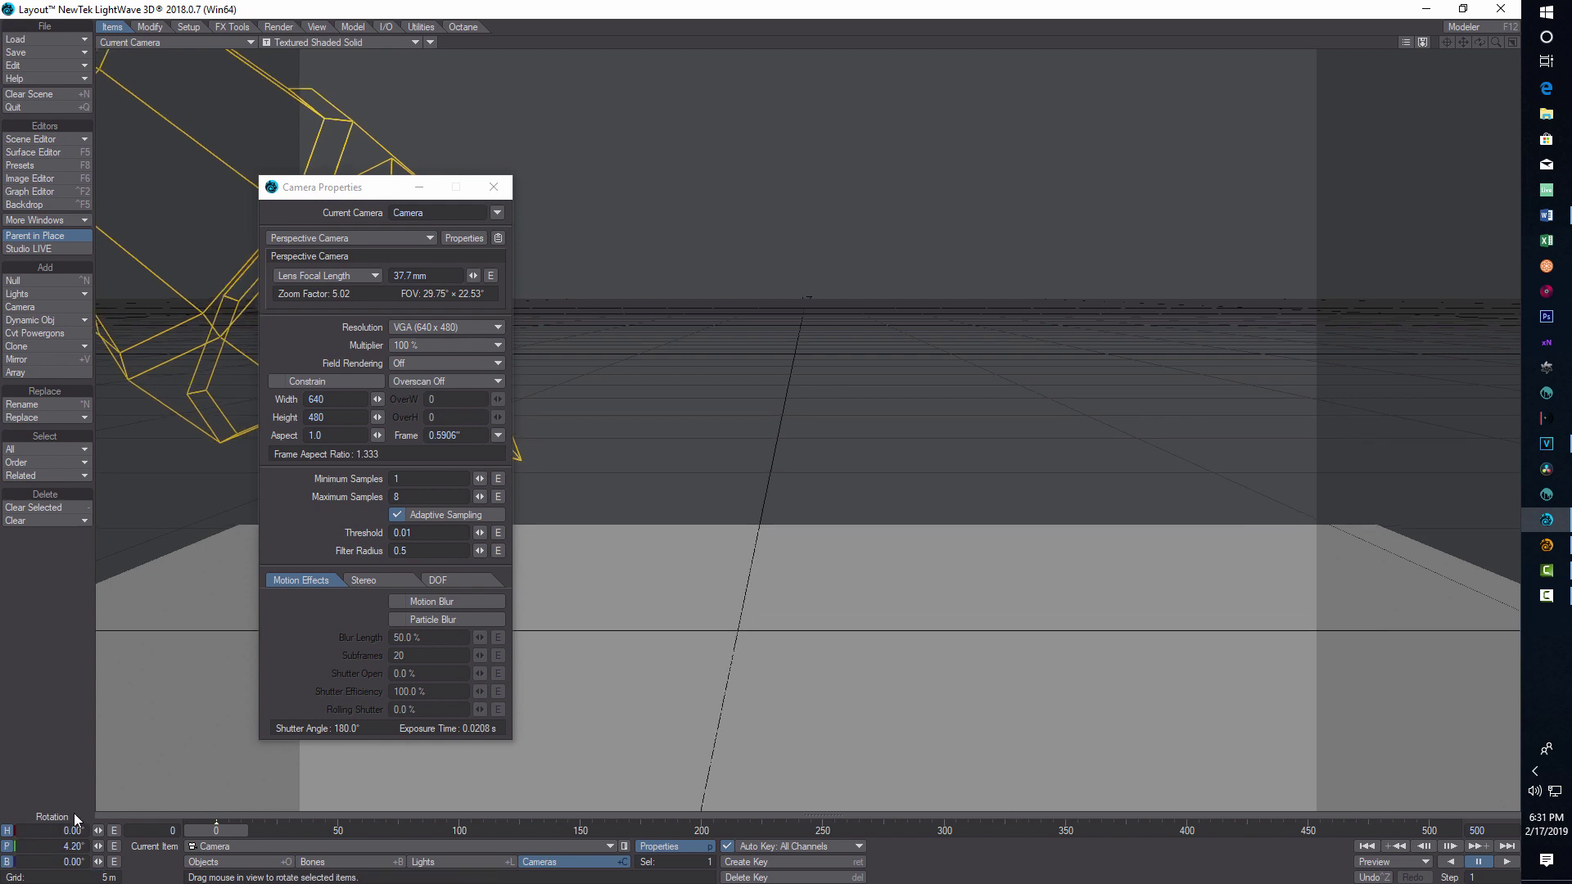
left_click_drag(98, 849, 118, 849)
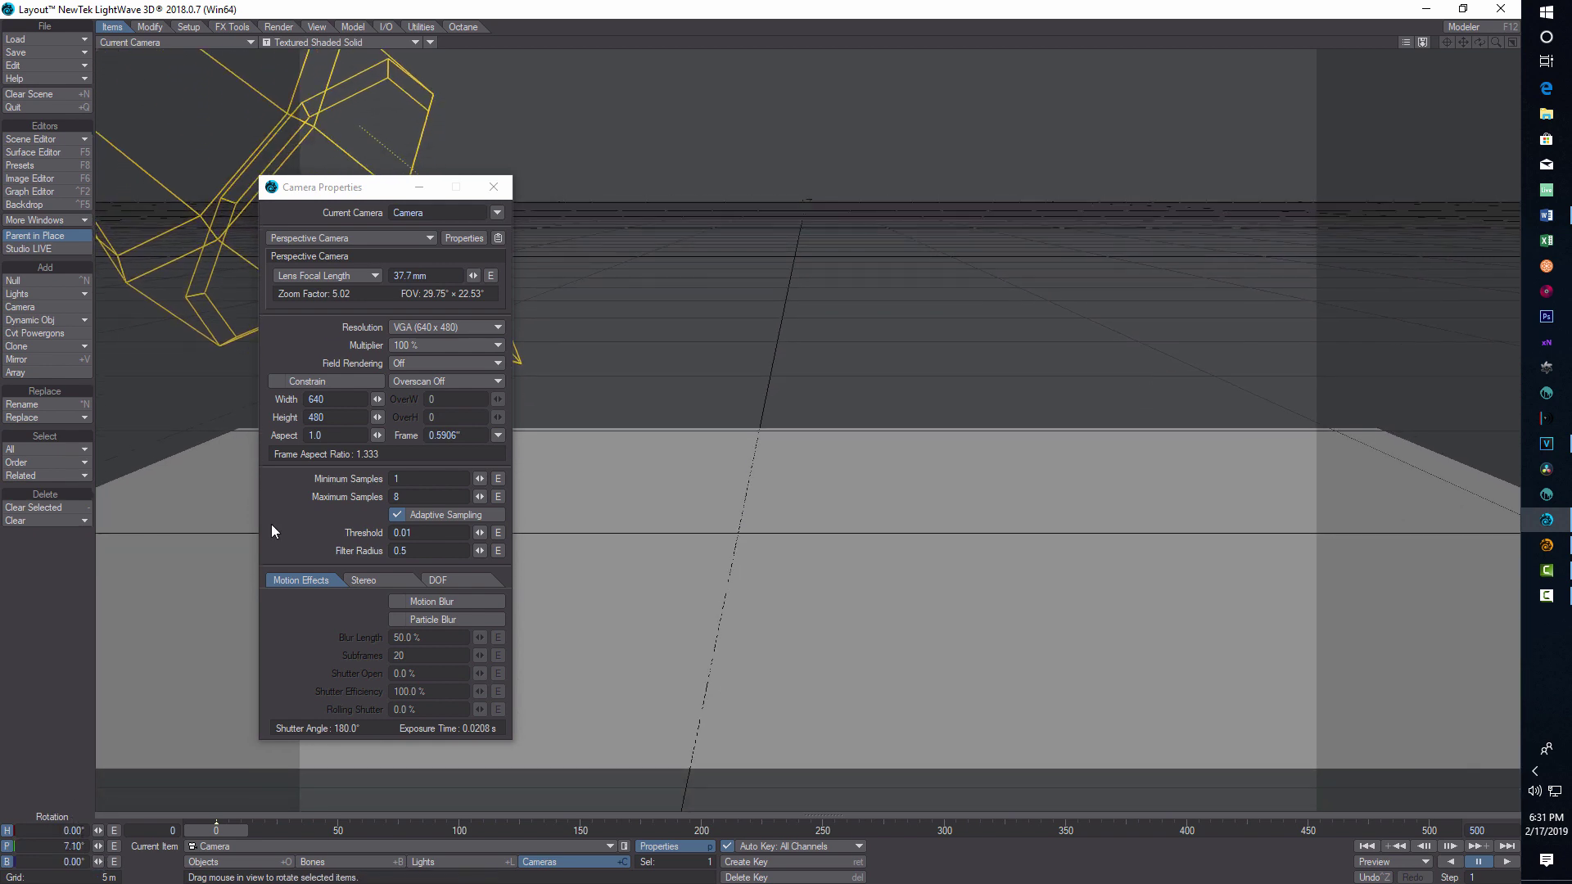
left_click_drag(473, 275, 519, 275)
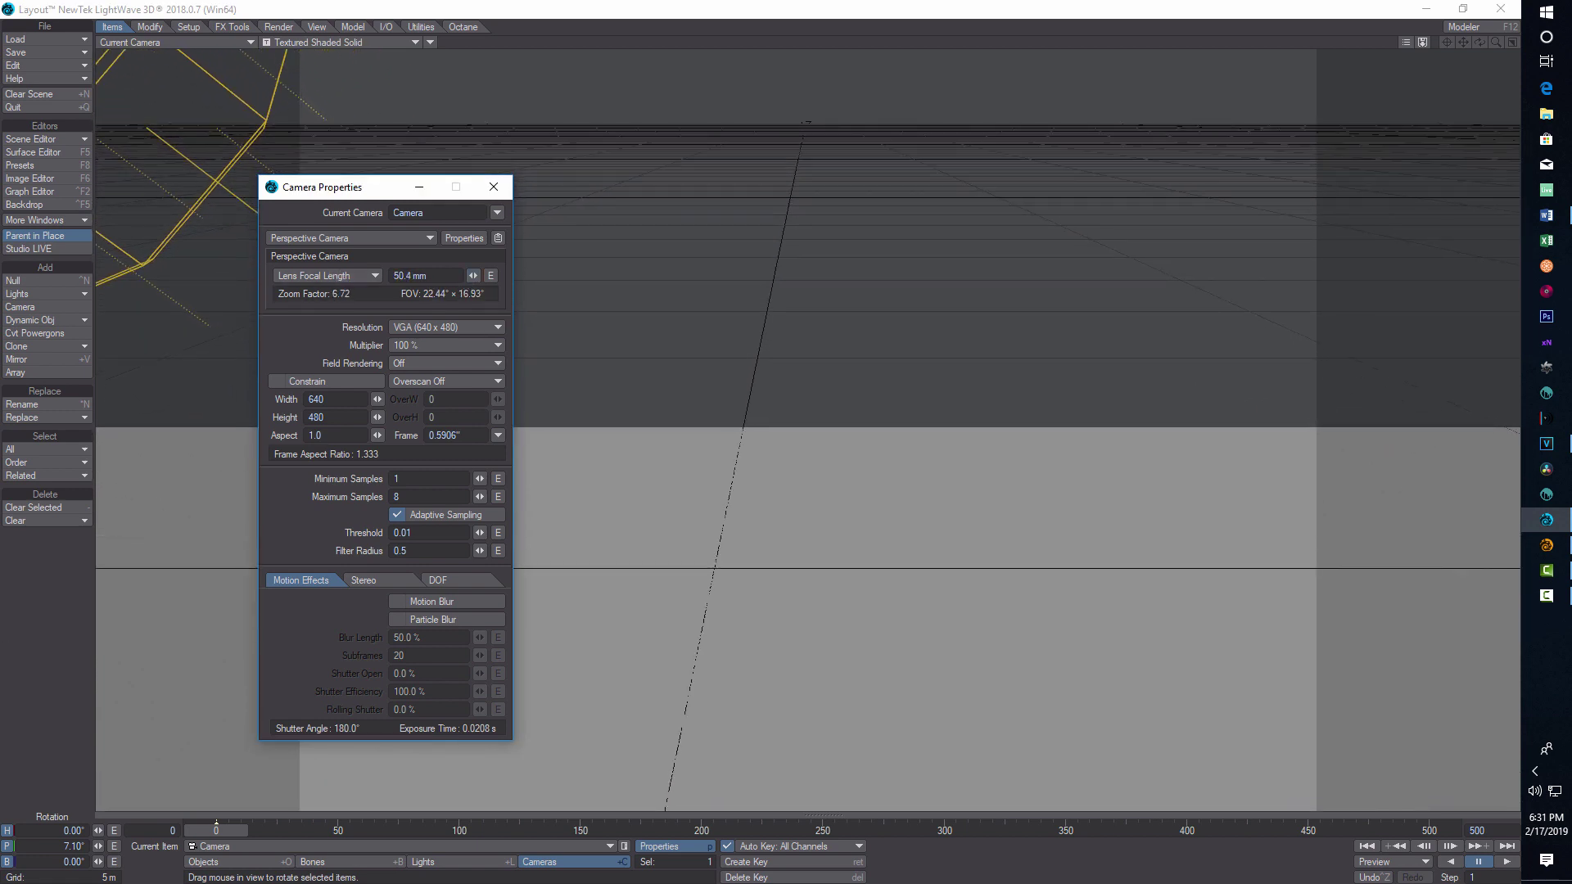
left_click_drag(98, 847, 108, 846)
left_click_drag(475, 278, 491, 278)
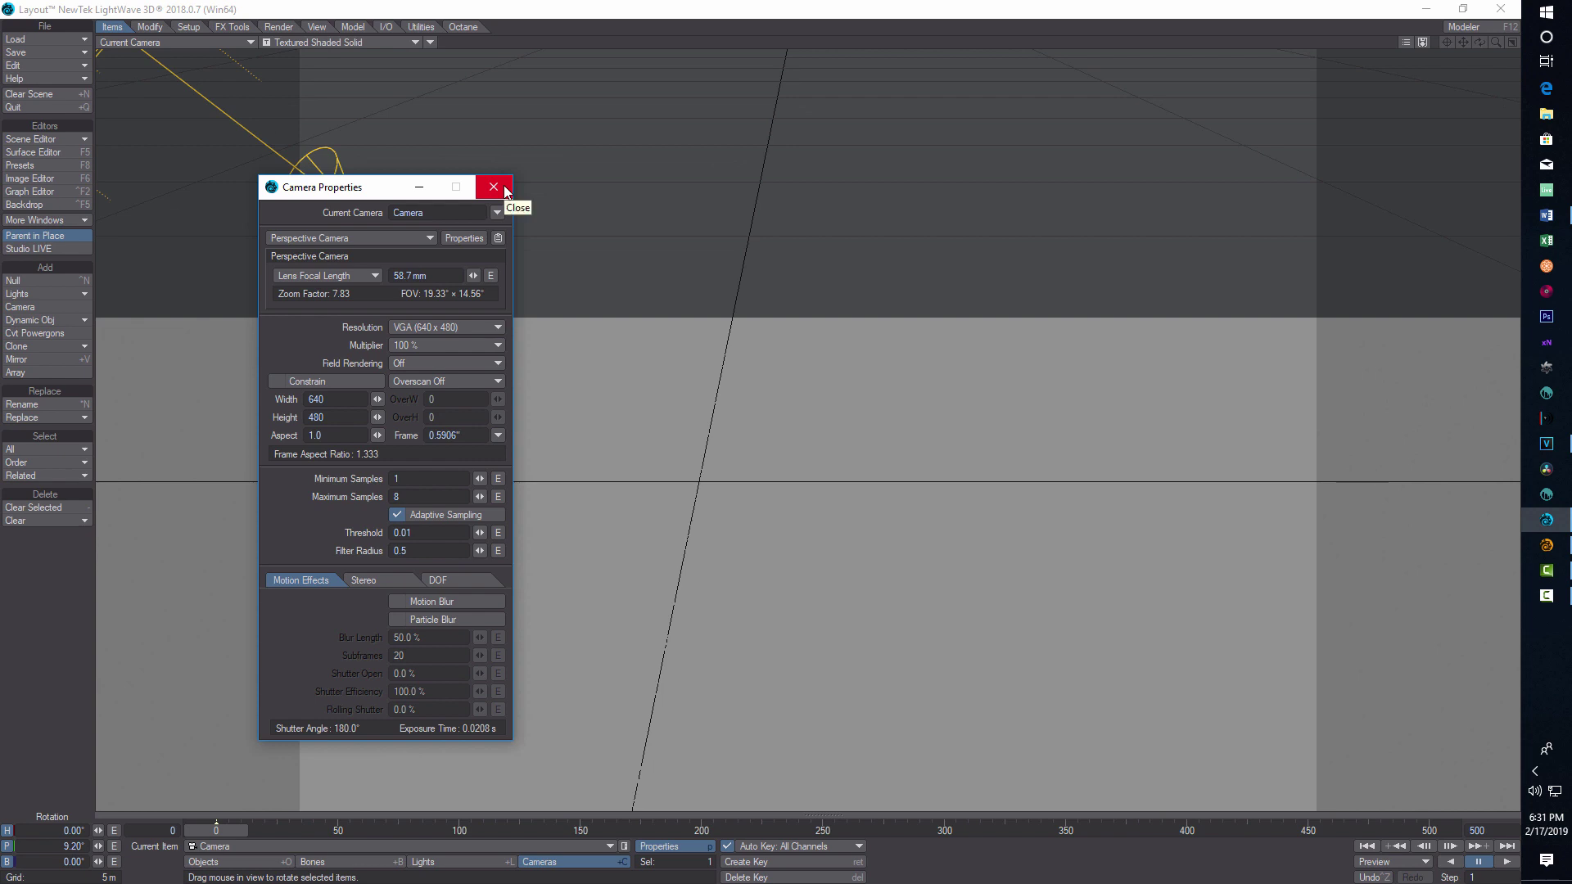
left_click(503, 190)
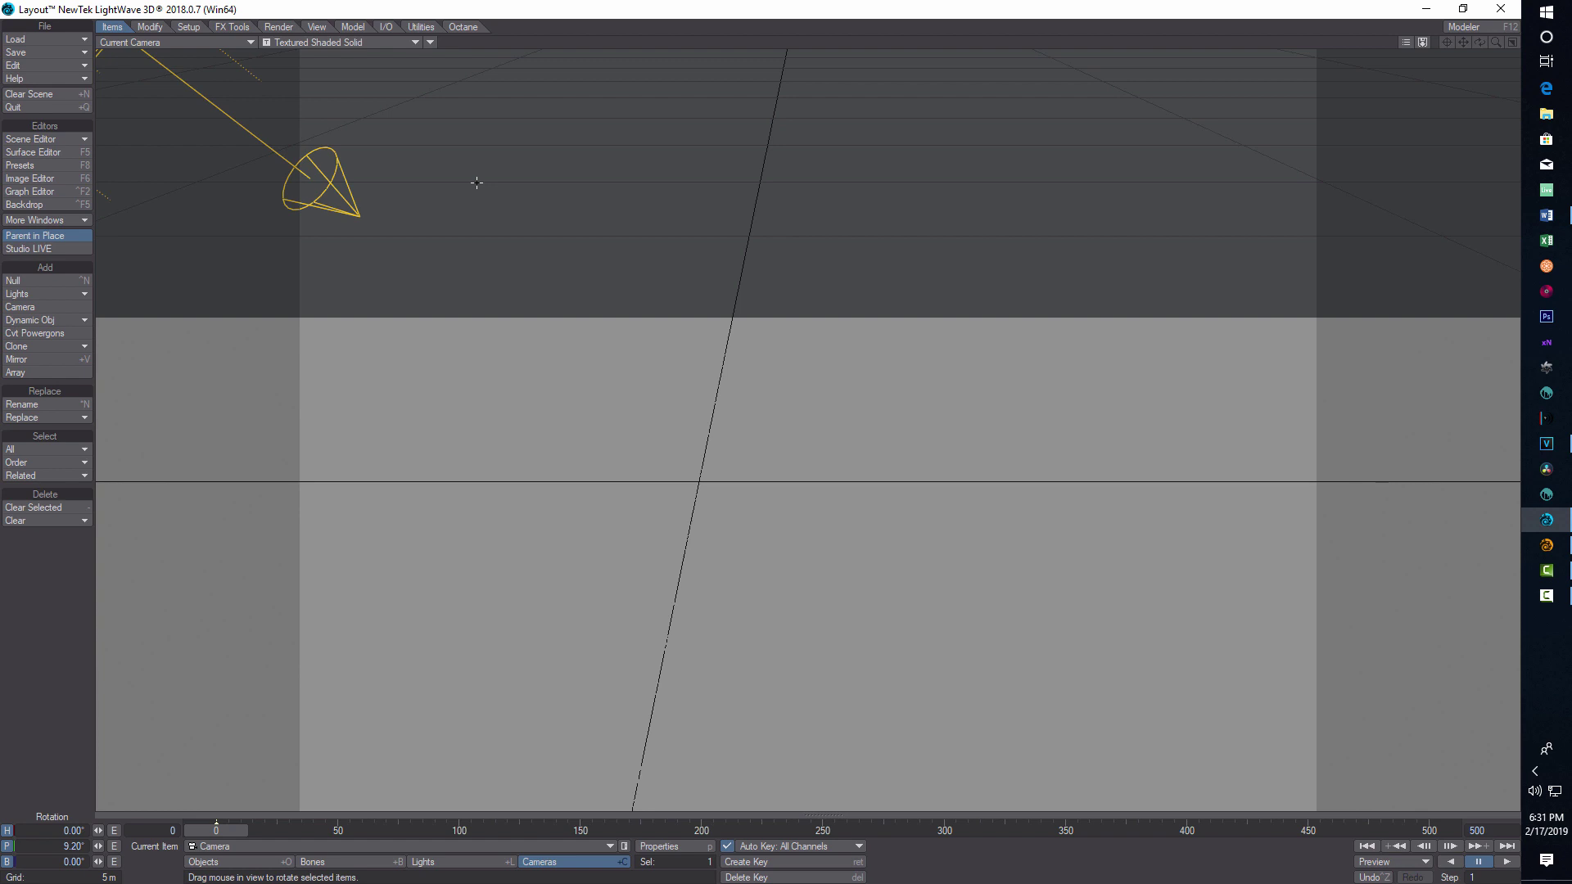
Change the viewport's shading from Textured Shaded Solid to Wireframe.
left_click(416, 41)
left_click(416, 42)
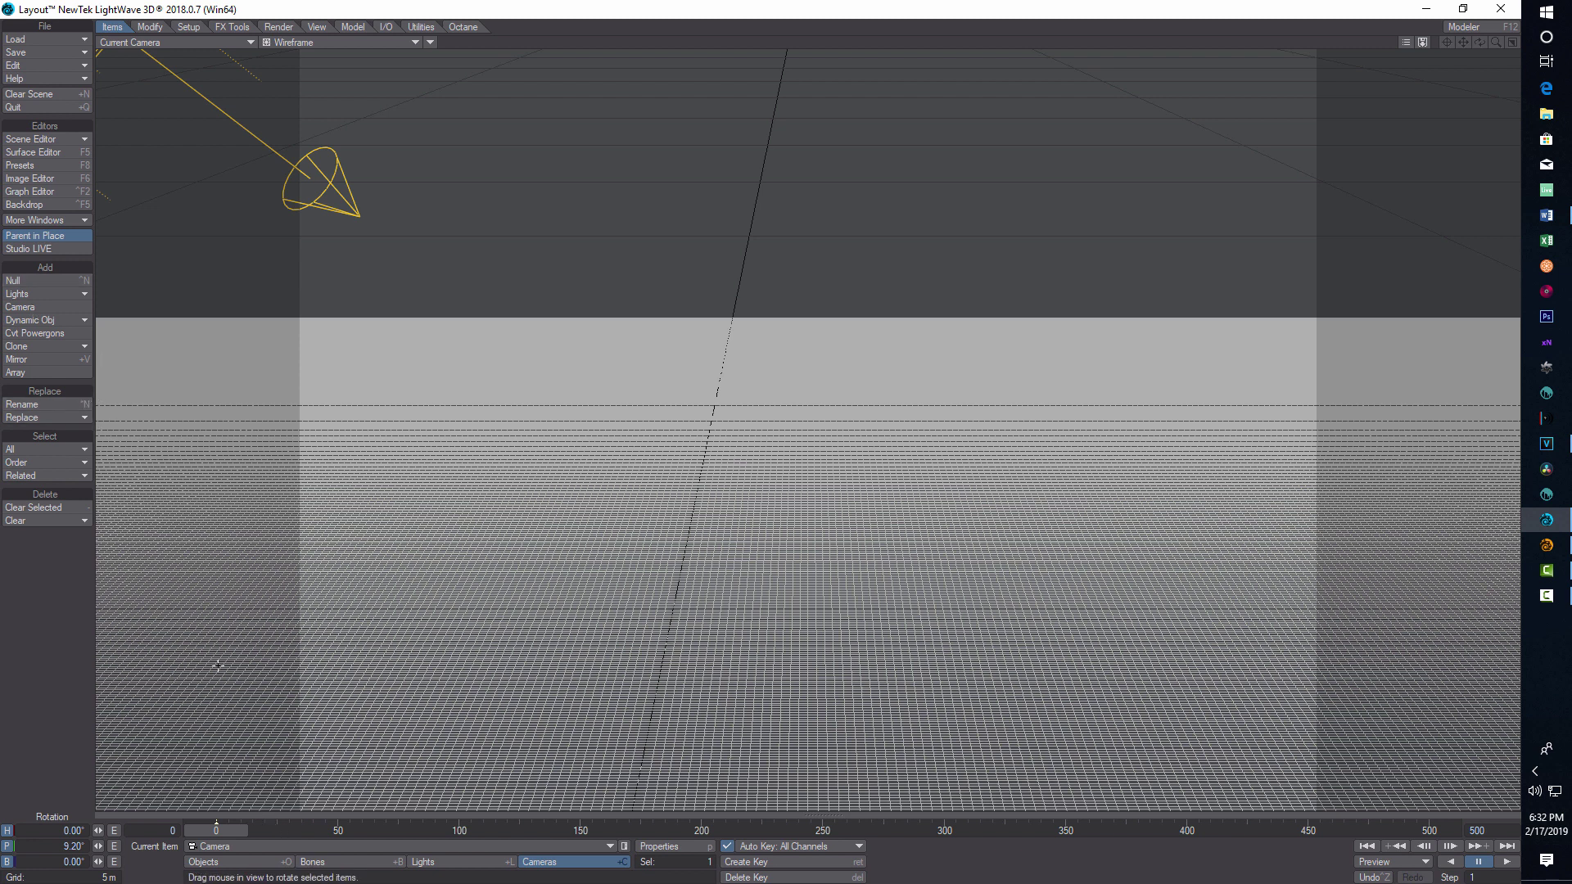
Add a null object named Crump to the scene.
left_click(64, 282)
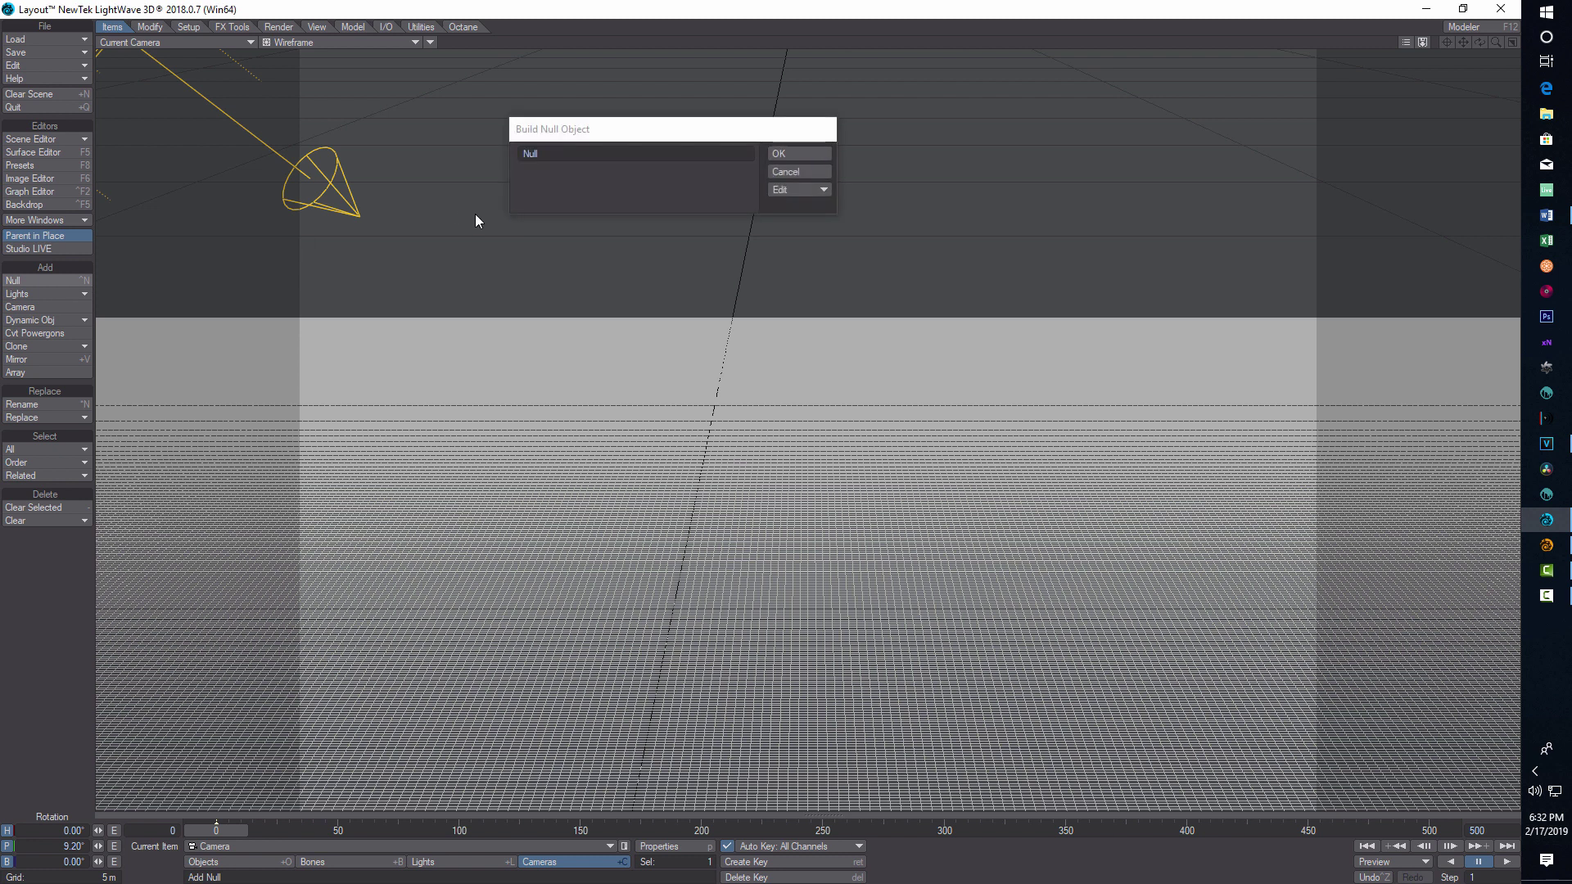
left_click(586, 155)
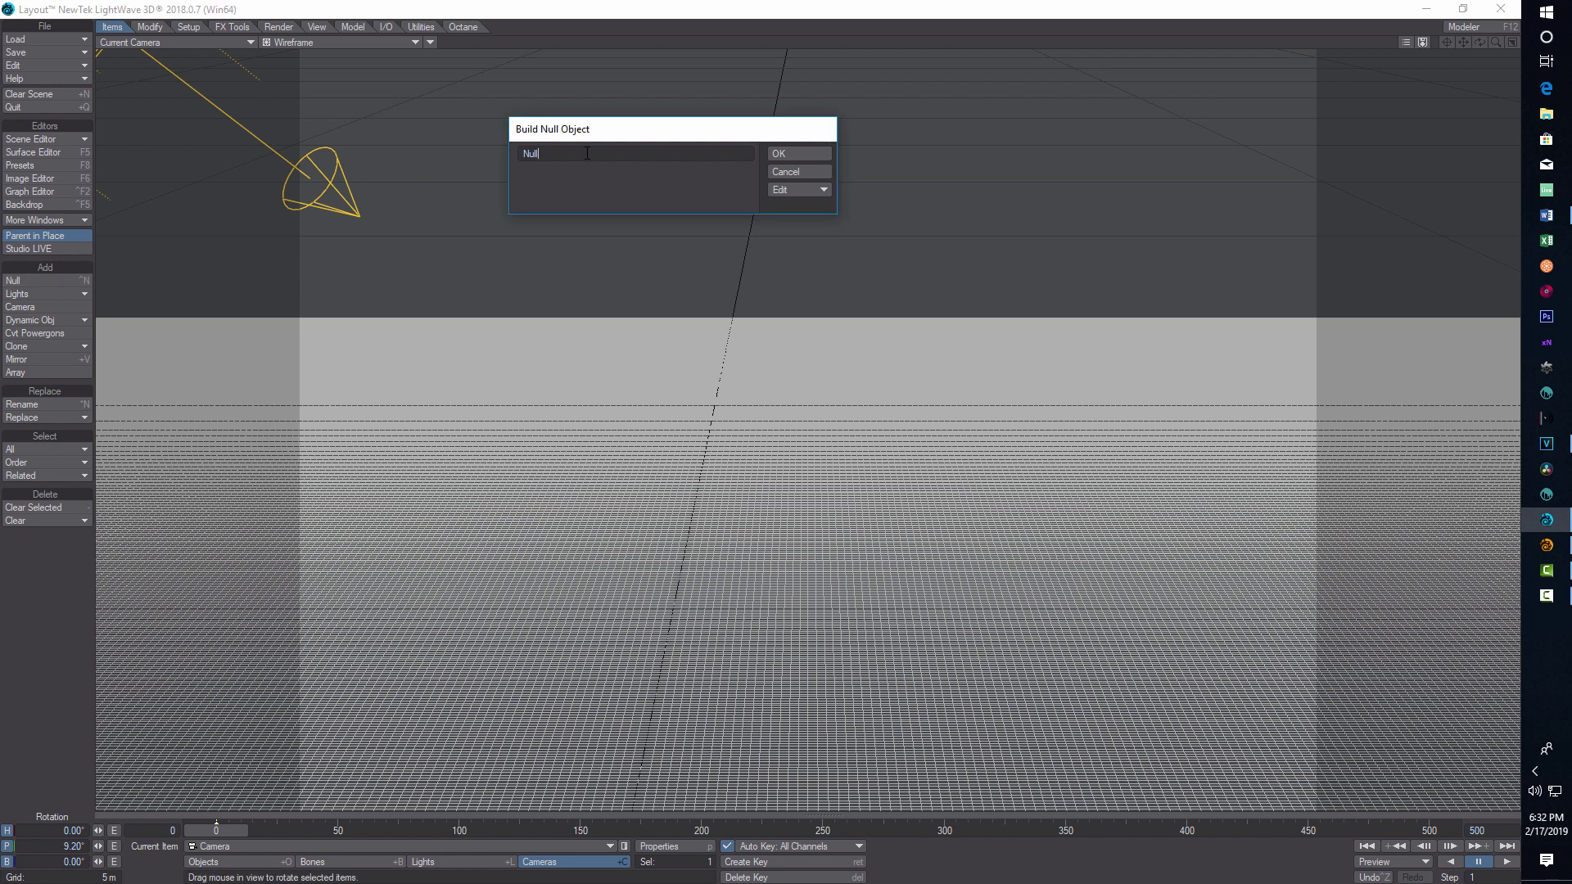
type("Crump")
left_click(798, 154)
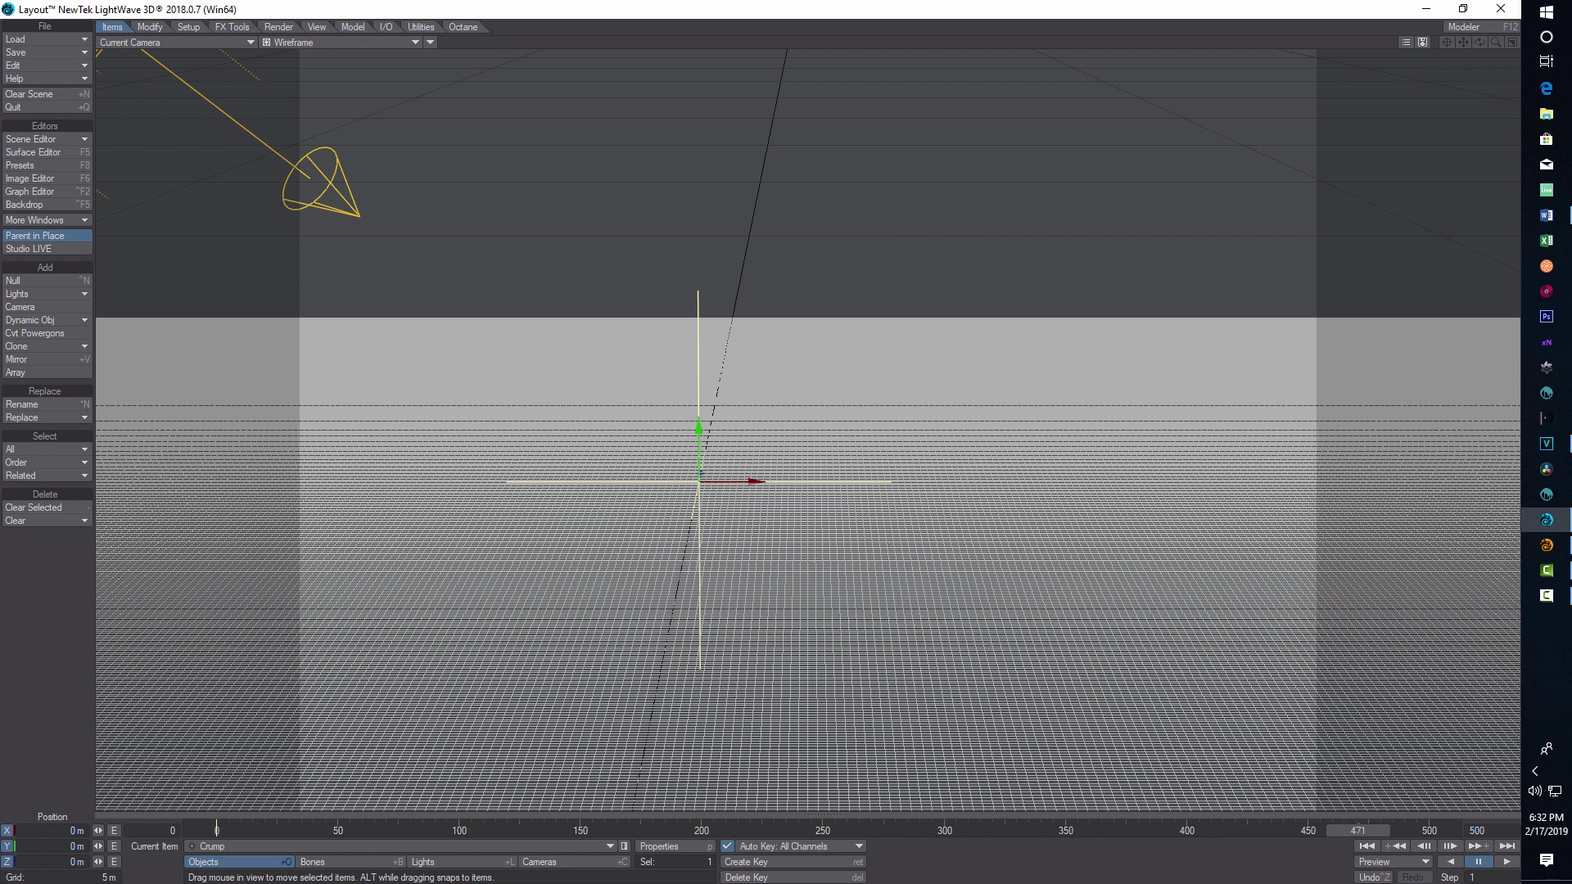
Key the Crump null's position at frame 500 to X -9 m, Y -26 m and Z -17 m.
left_click(72, 831)
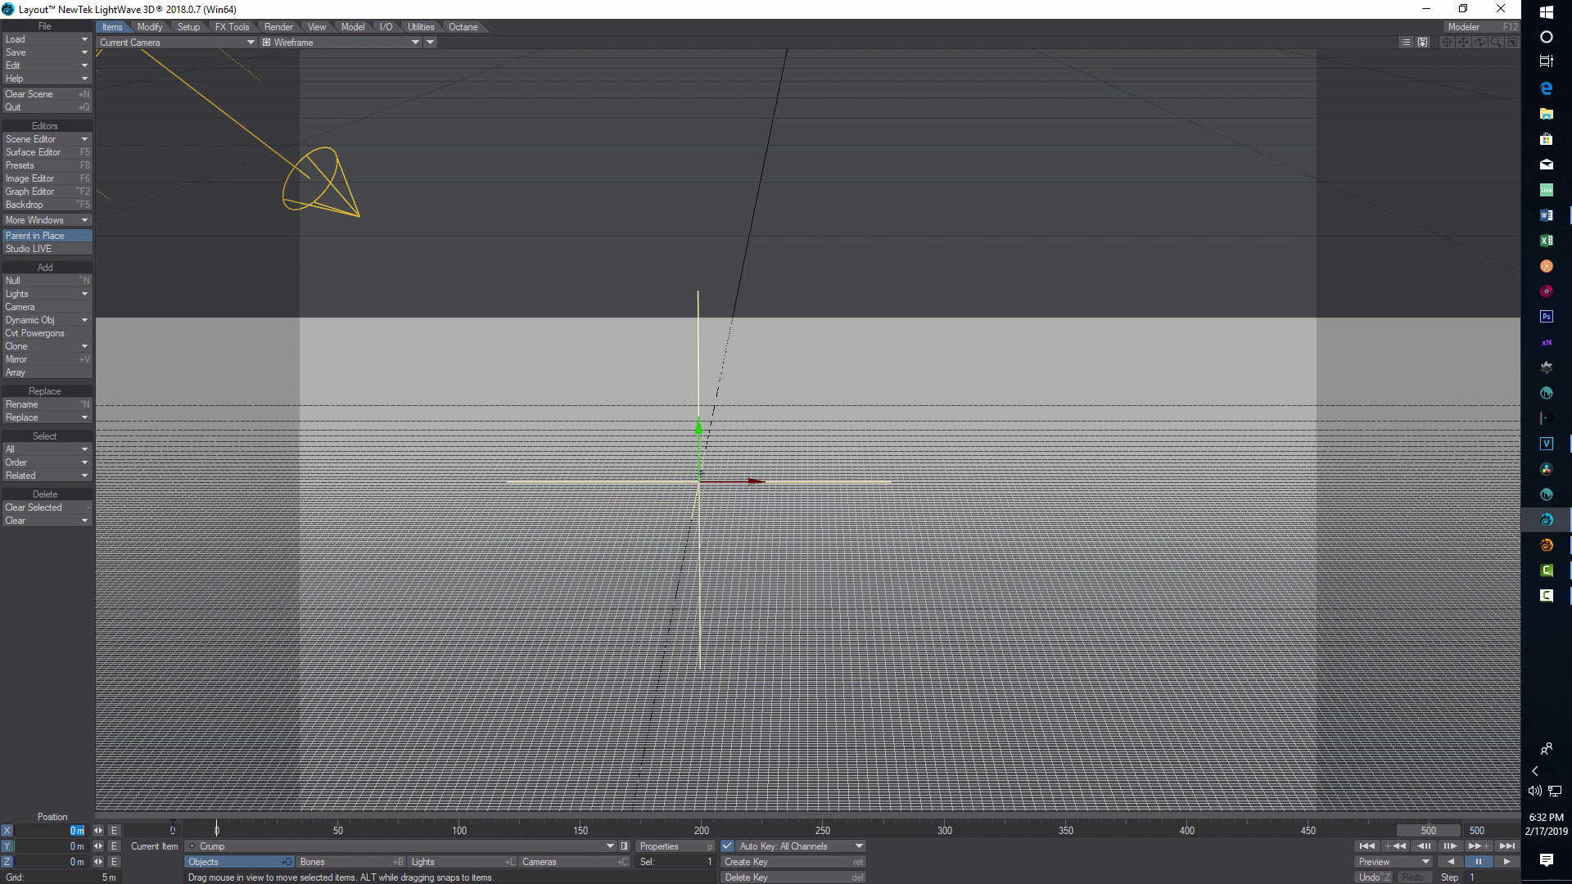
type("-9")
key("Tab")
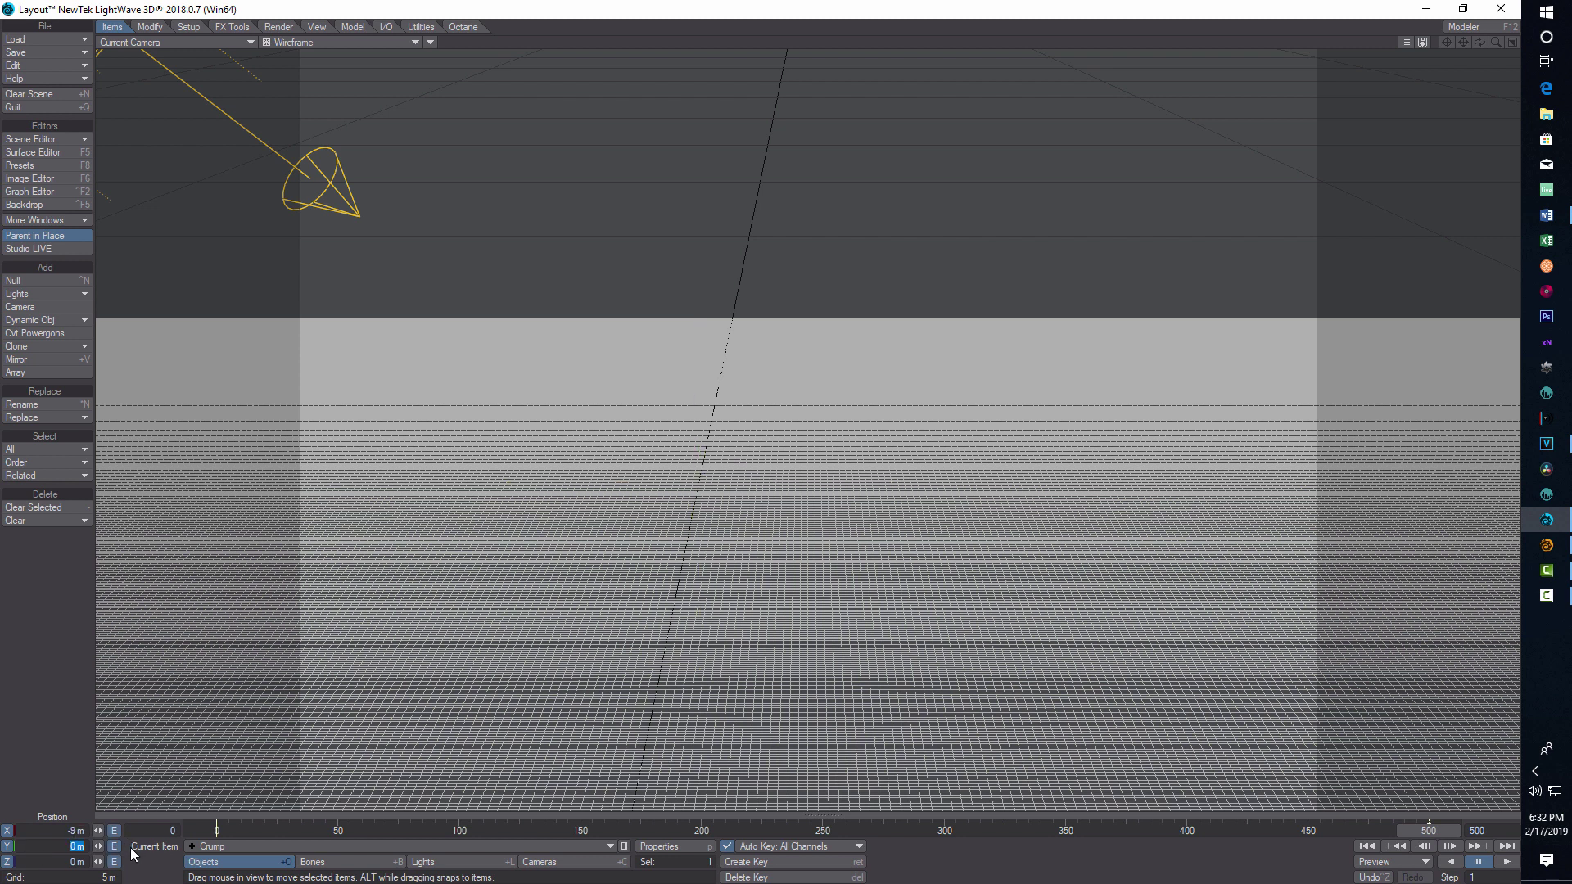
type("-26")
key("Tab")
type("-1")
key("Return")
Add a null object named Turb to the scene.
left_click(50, 285)
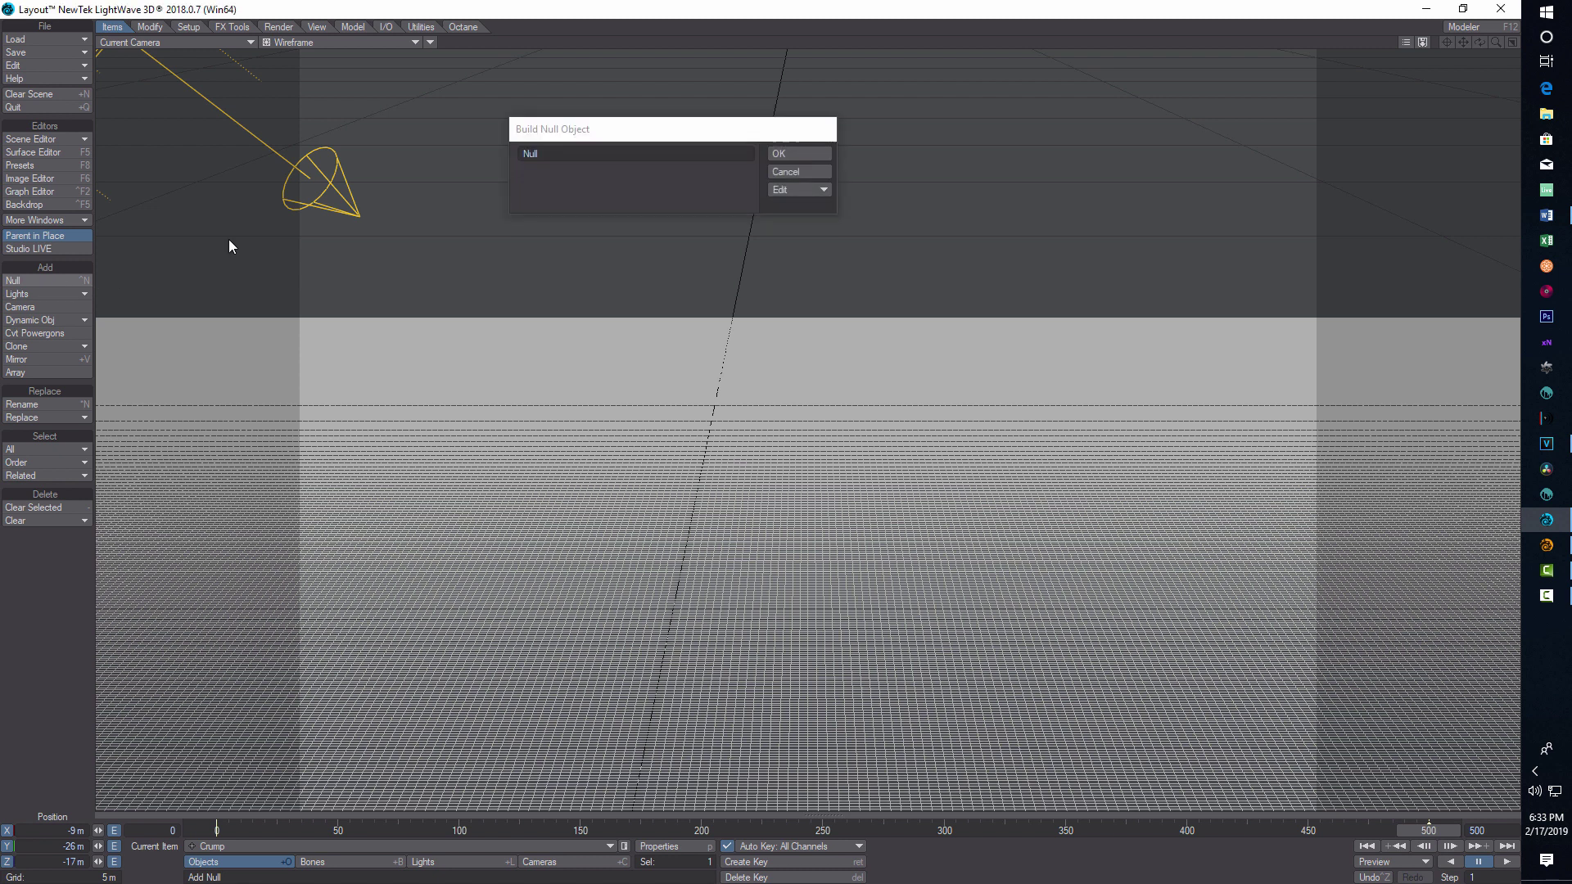
left_click(559, 152)
type("Tum")
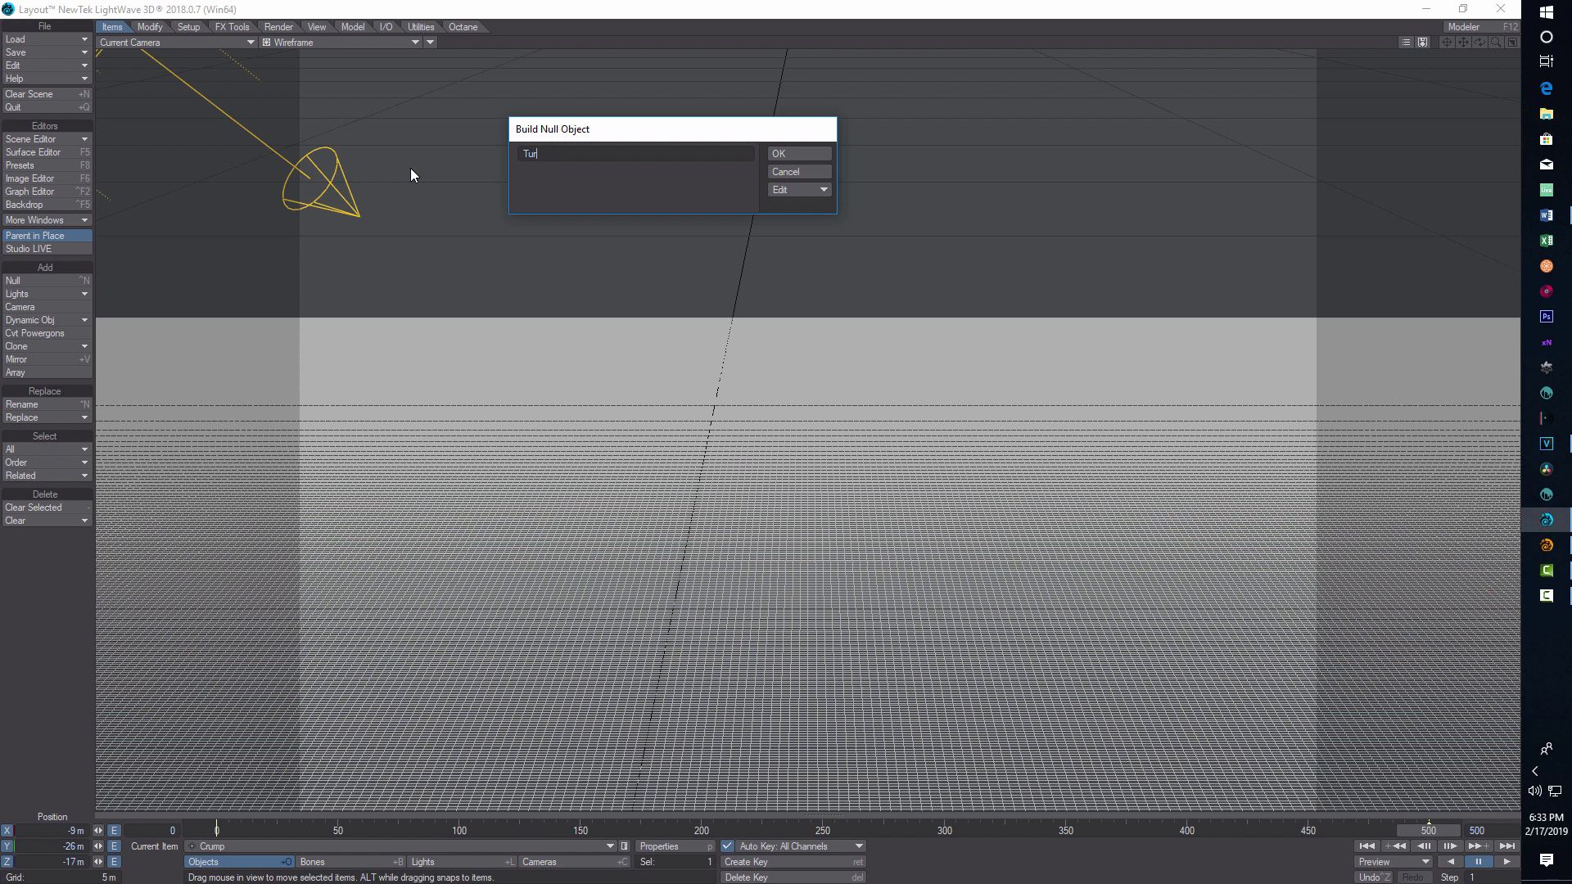
left_click(810, 153)
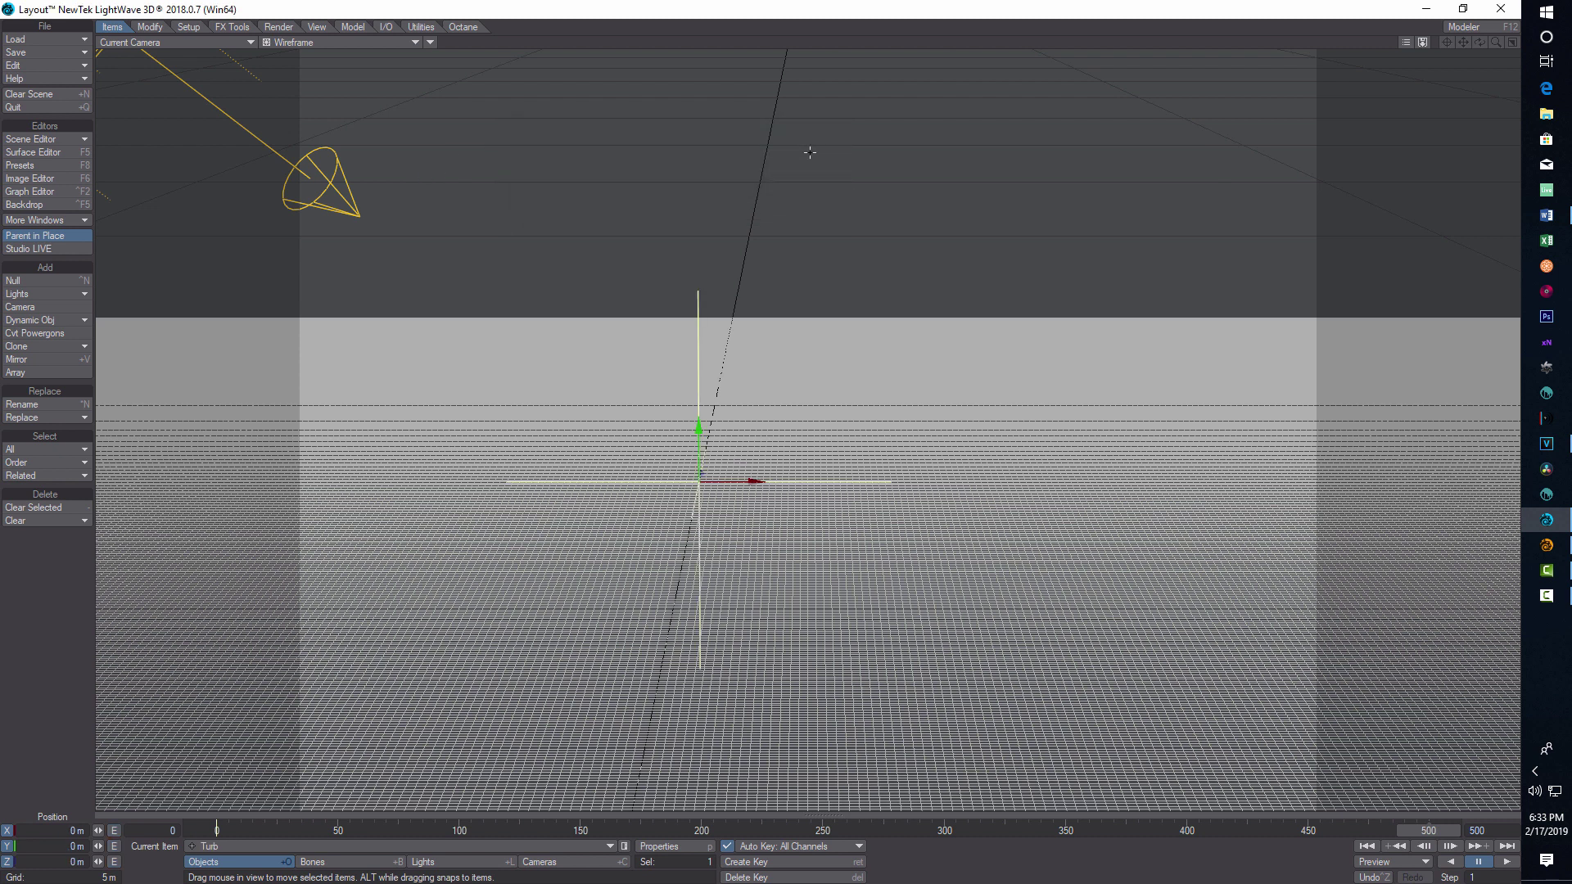
Key the Turb null's position at frame 500 to X 28 m, Y 10 m and Z 46 m.
left_click(82, 831)
type("28")
key("Tab")
type("10")
key("Tab")
type("46")
key("Tab")
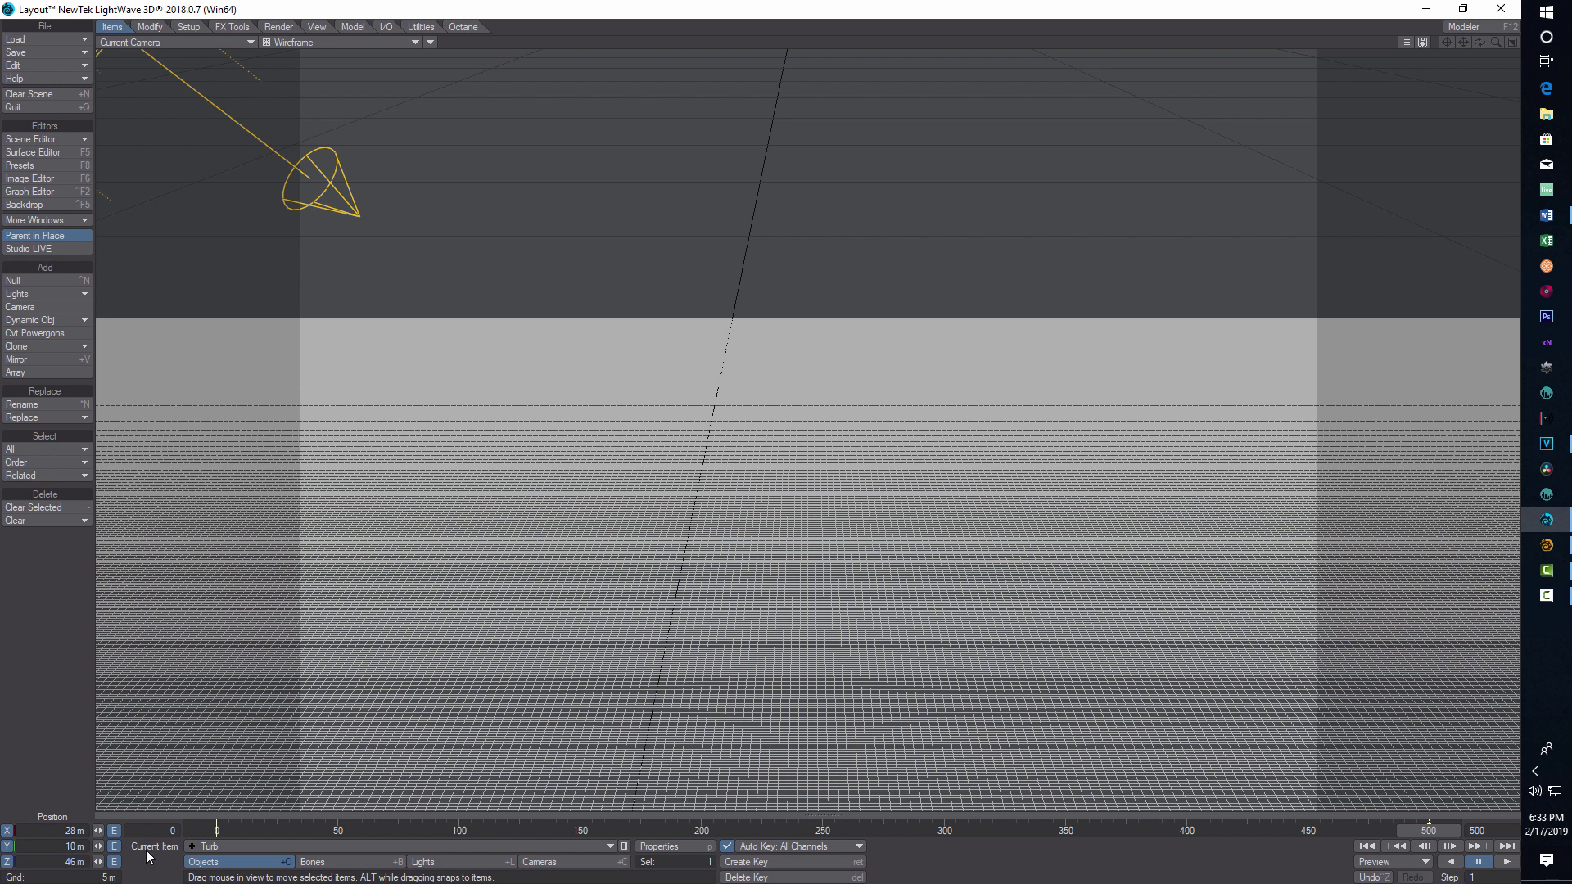
Add a null object named Crackle to the scene.
left_click(31, 280)
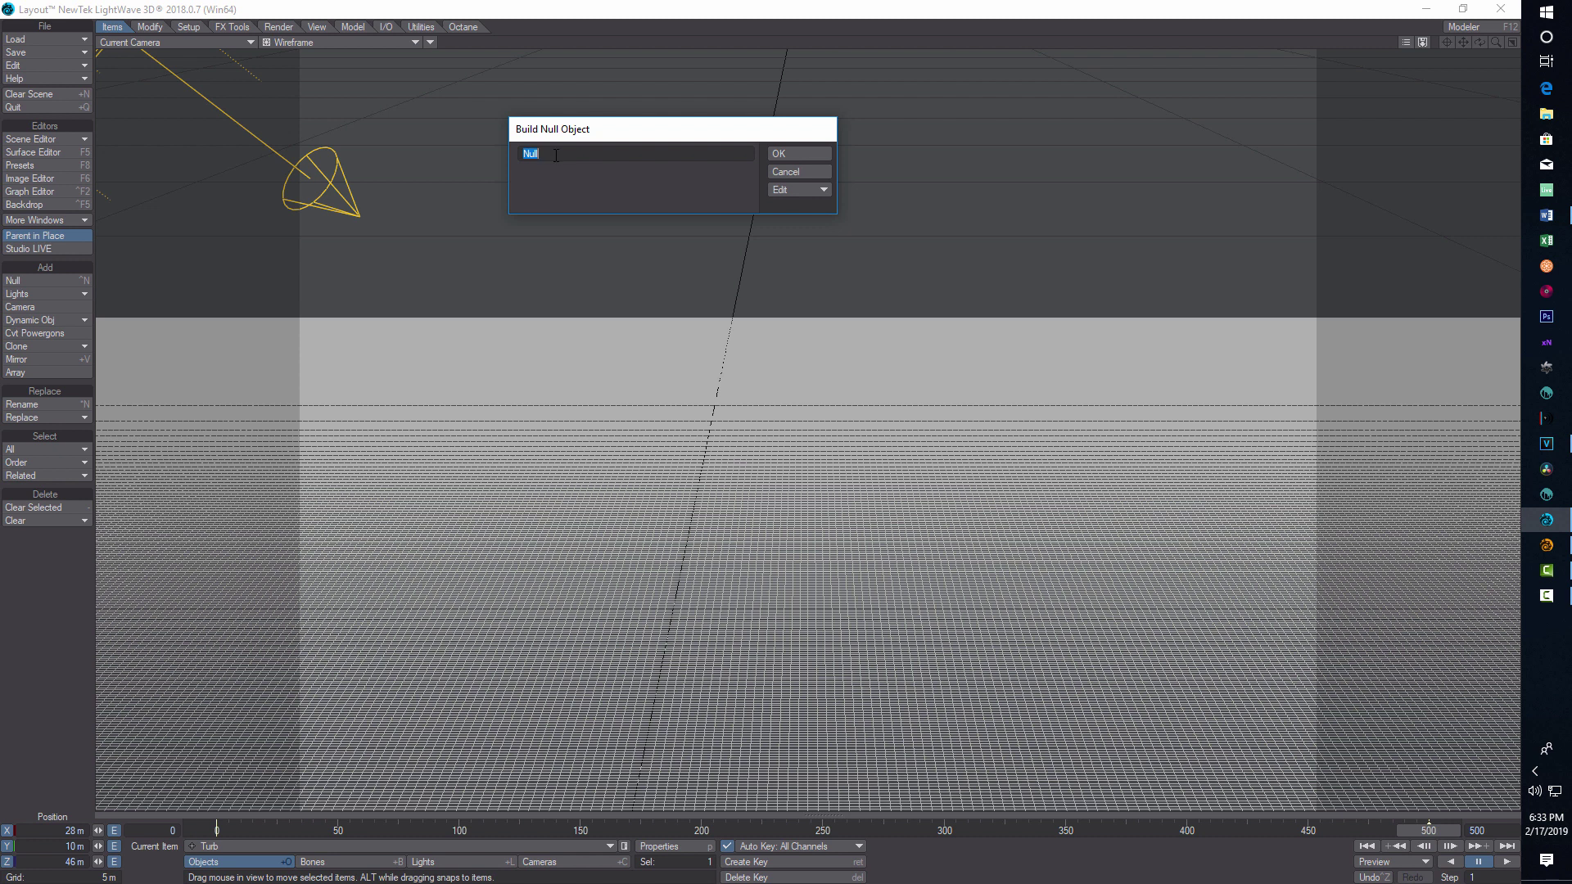
type("Crackle")
left_click(779, 154)
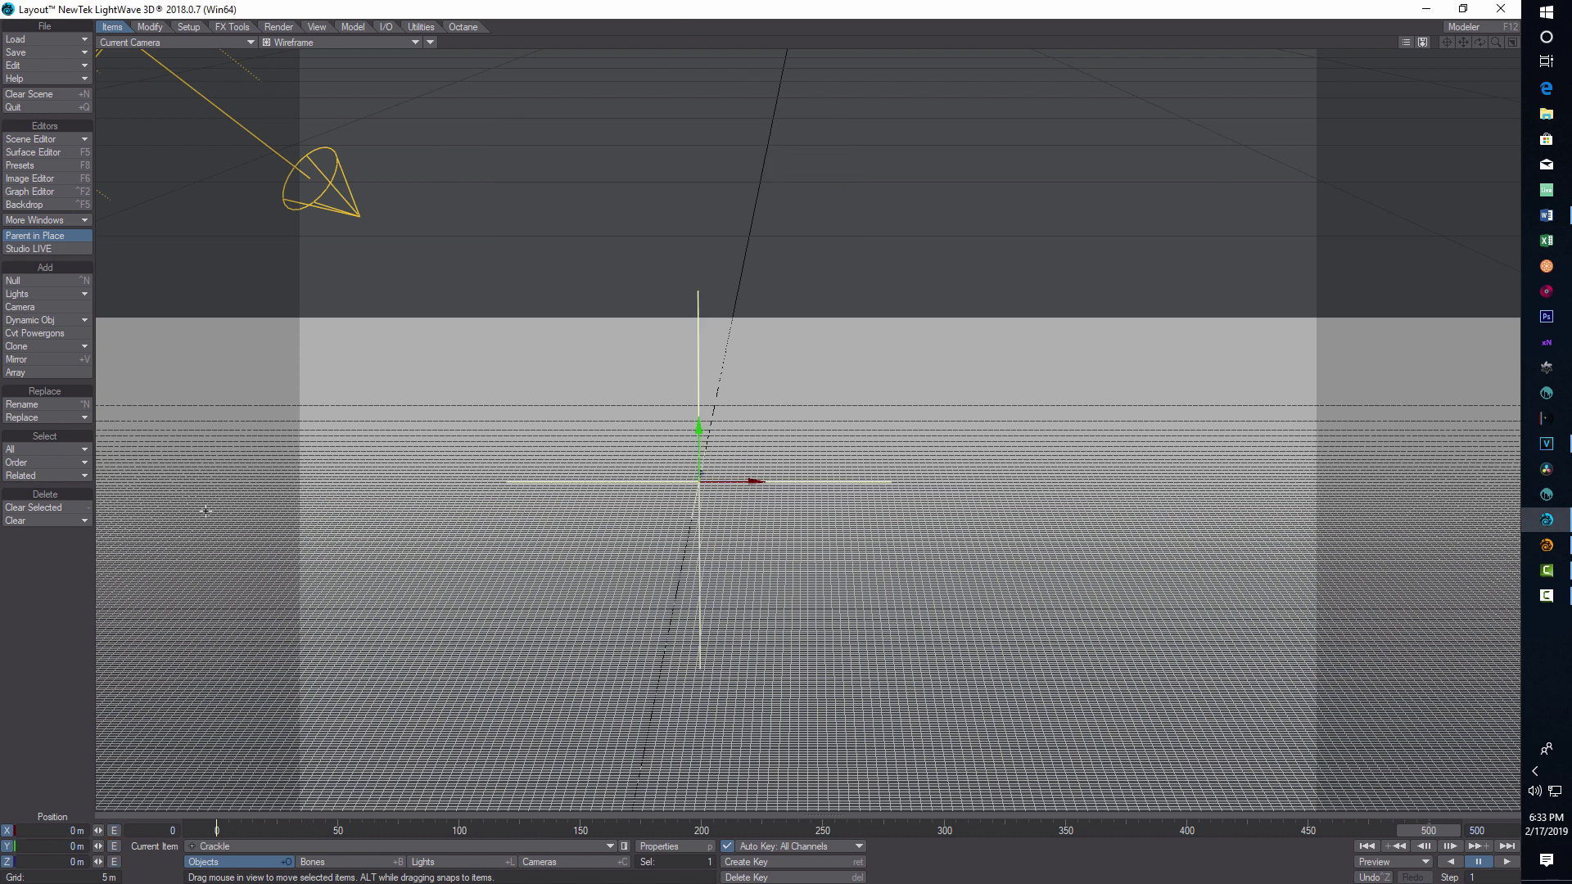
Key the Crackle null's position at frame 500 to X 8 m, Y 8 m and Z 14 m.
left_click(74, 830)
type("8")
key("Tab")
type("8")
left_click(66, 866)
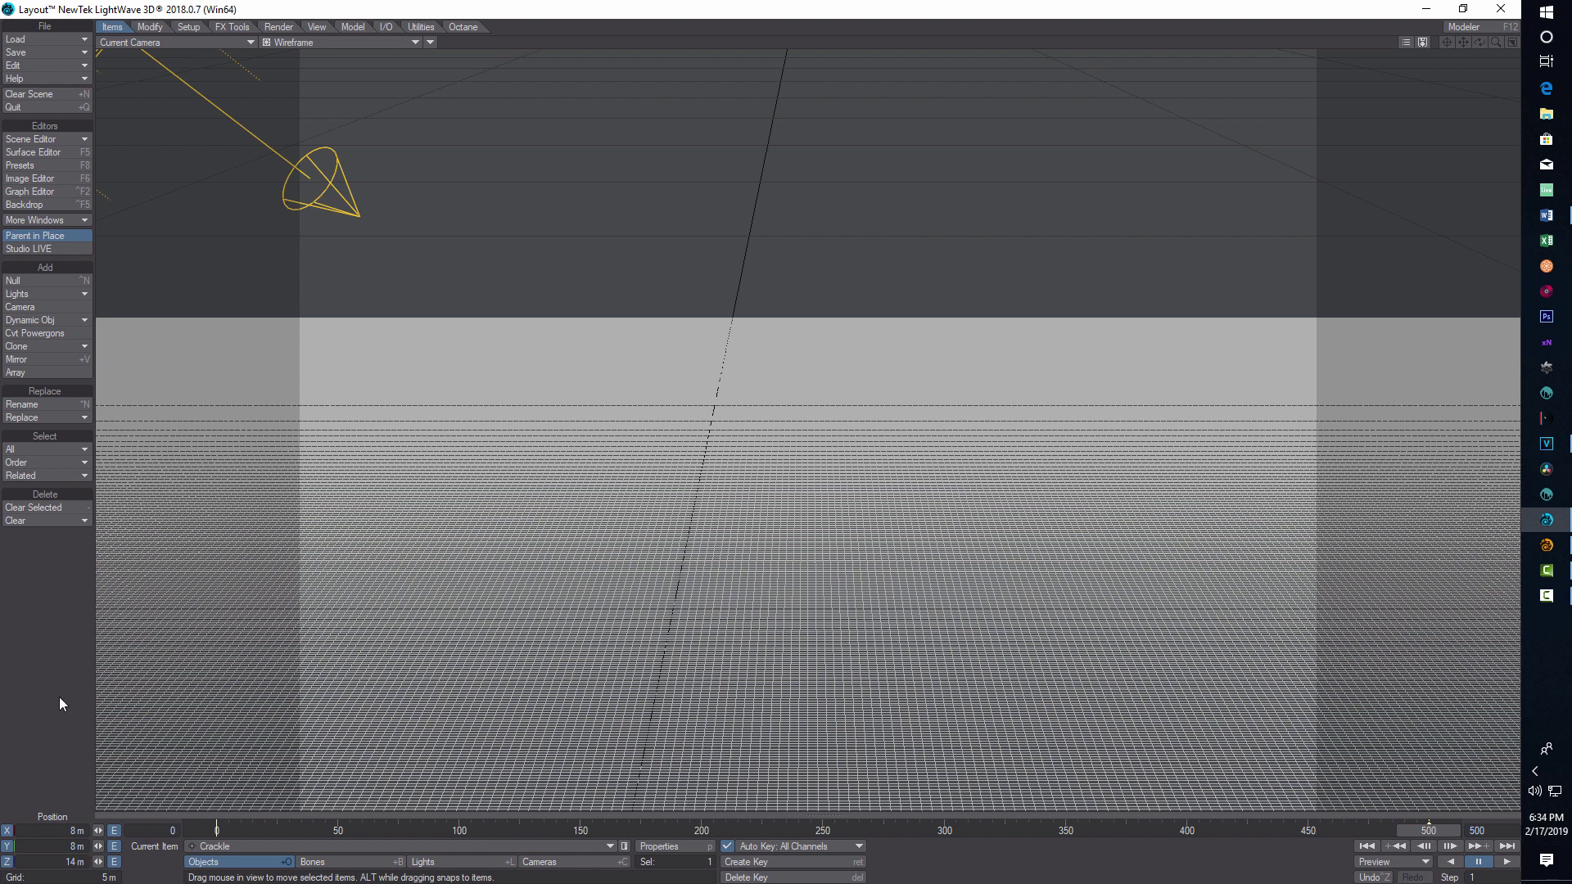
Play the animation to check the Crackle null's motion, and return to frame 0.
left_click(1396, 846)
left_click(1510, 864)
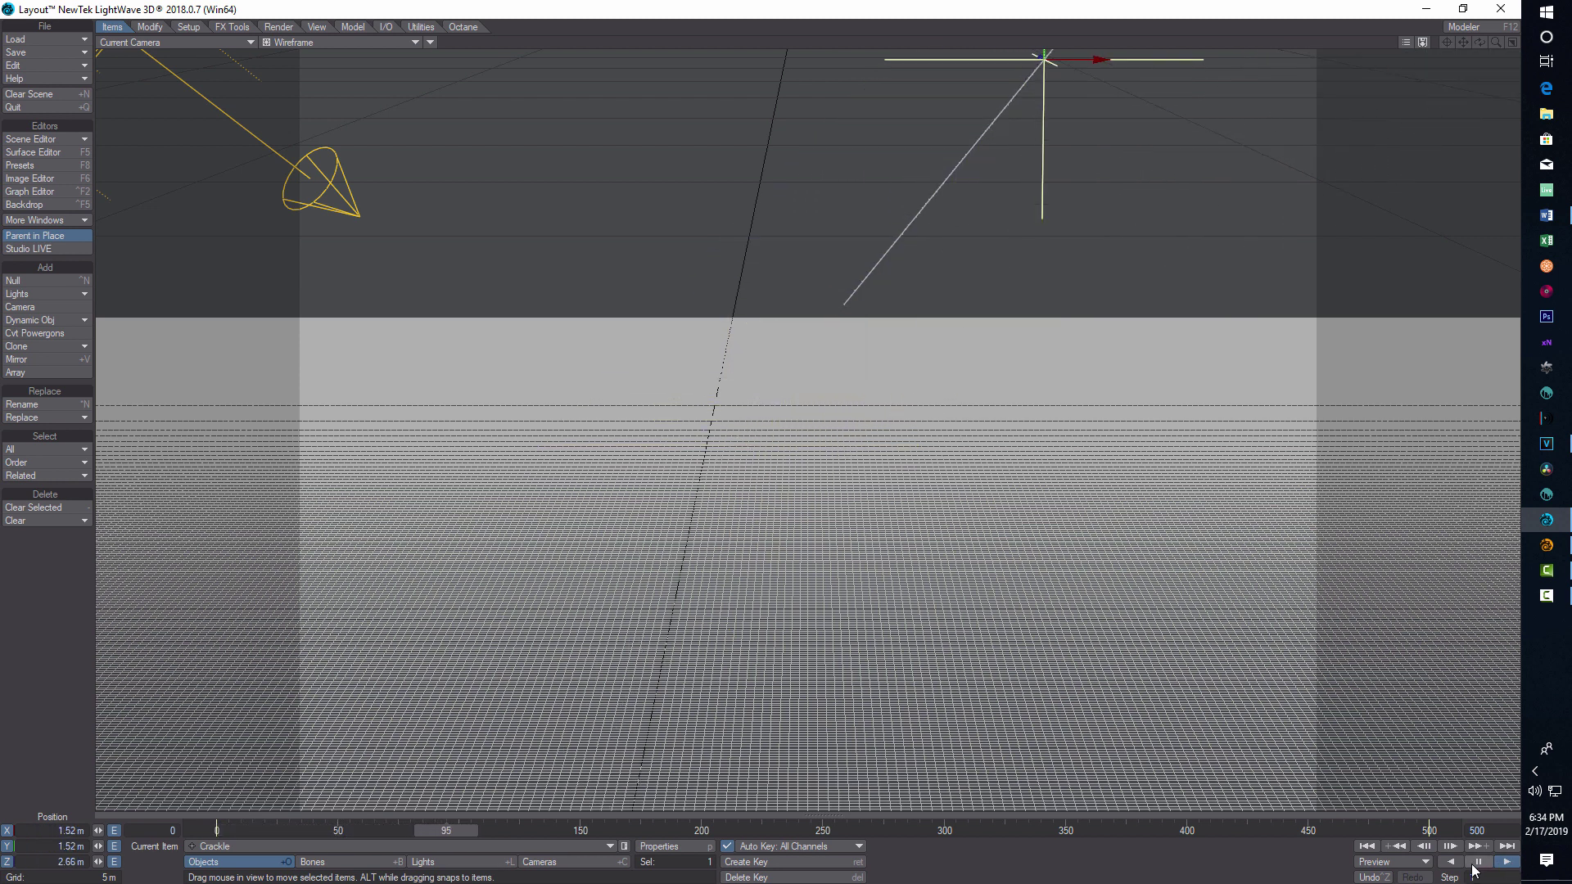
left_click(1477, 862)
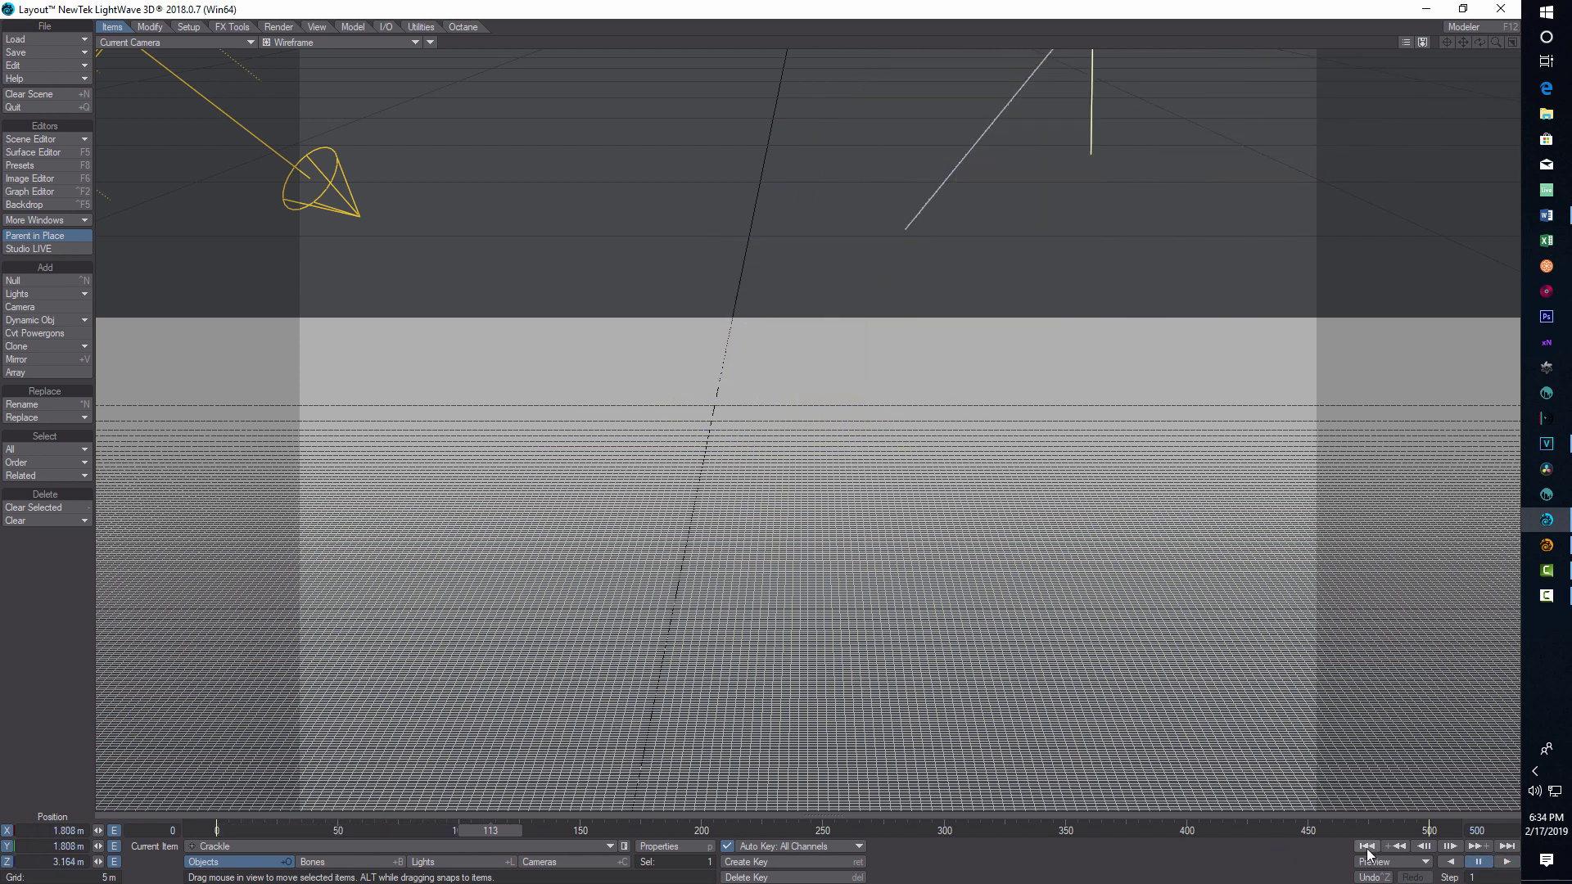
left_click(1366, 846)
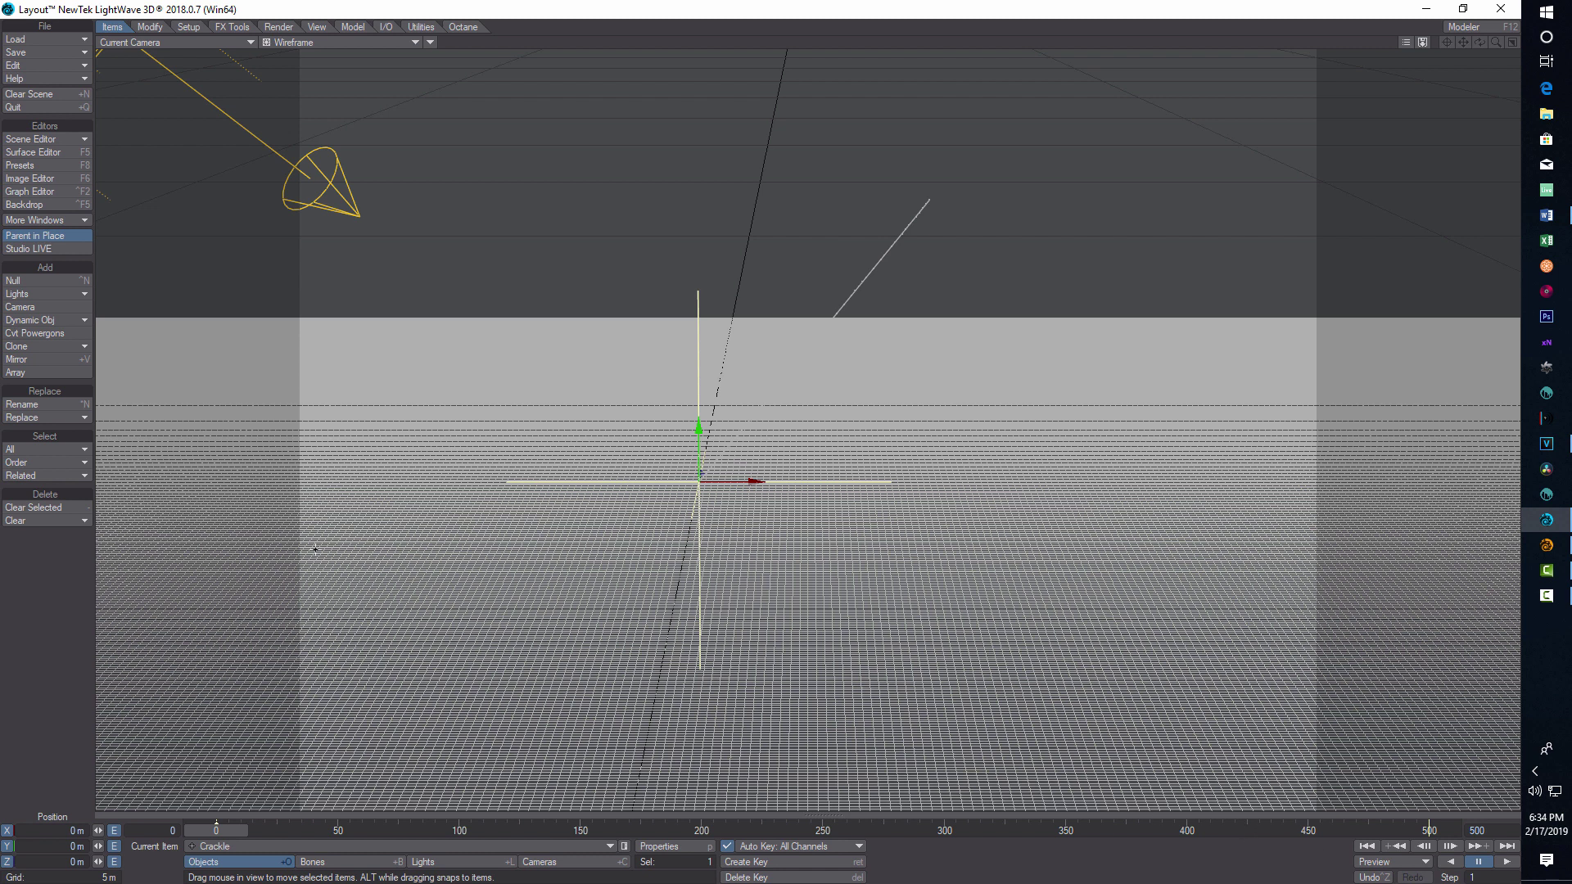
Open the node graph of the water plane's surface and move the Principled BSDF node up beside the Surface node.
left_click(52, 153)
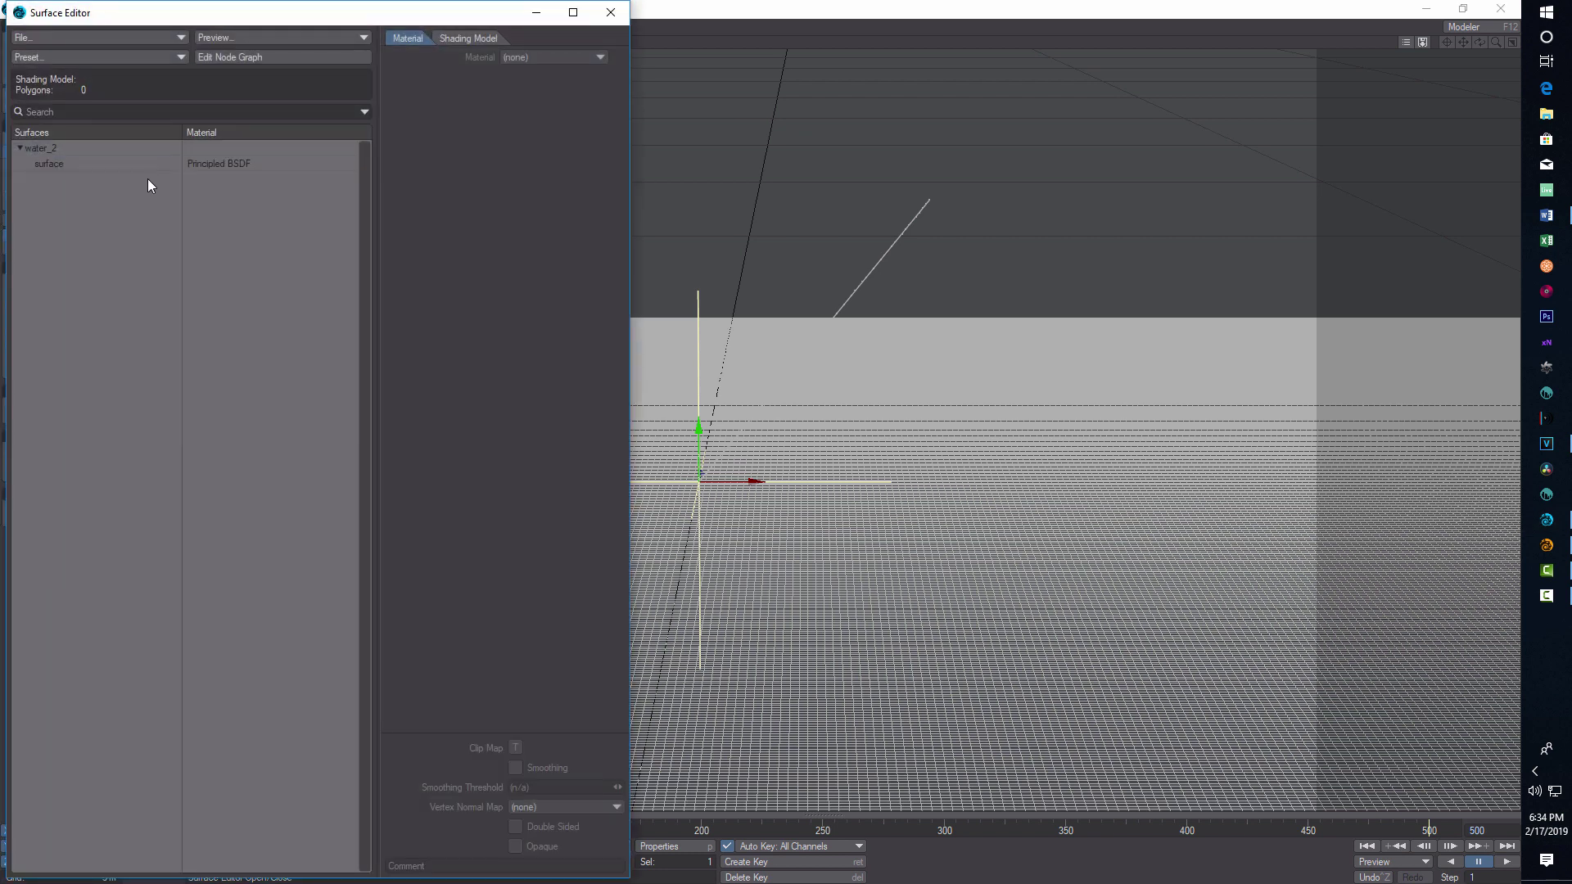
double_click(107, 165)
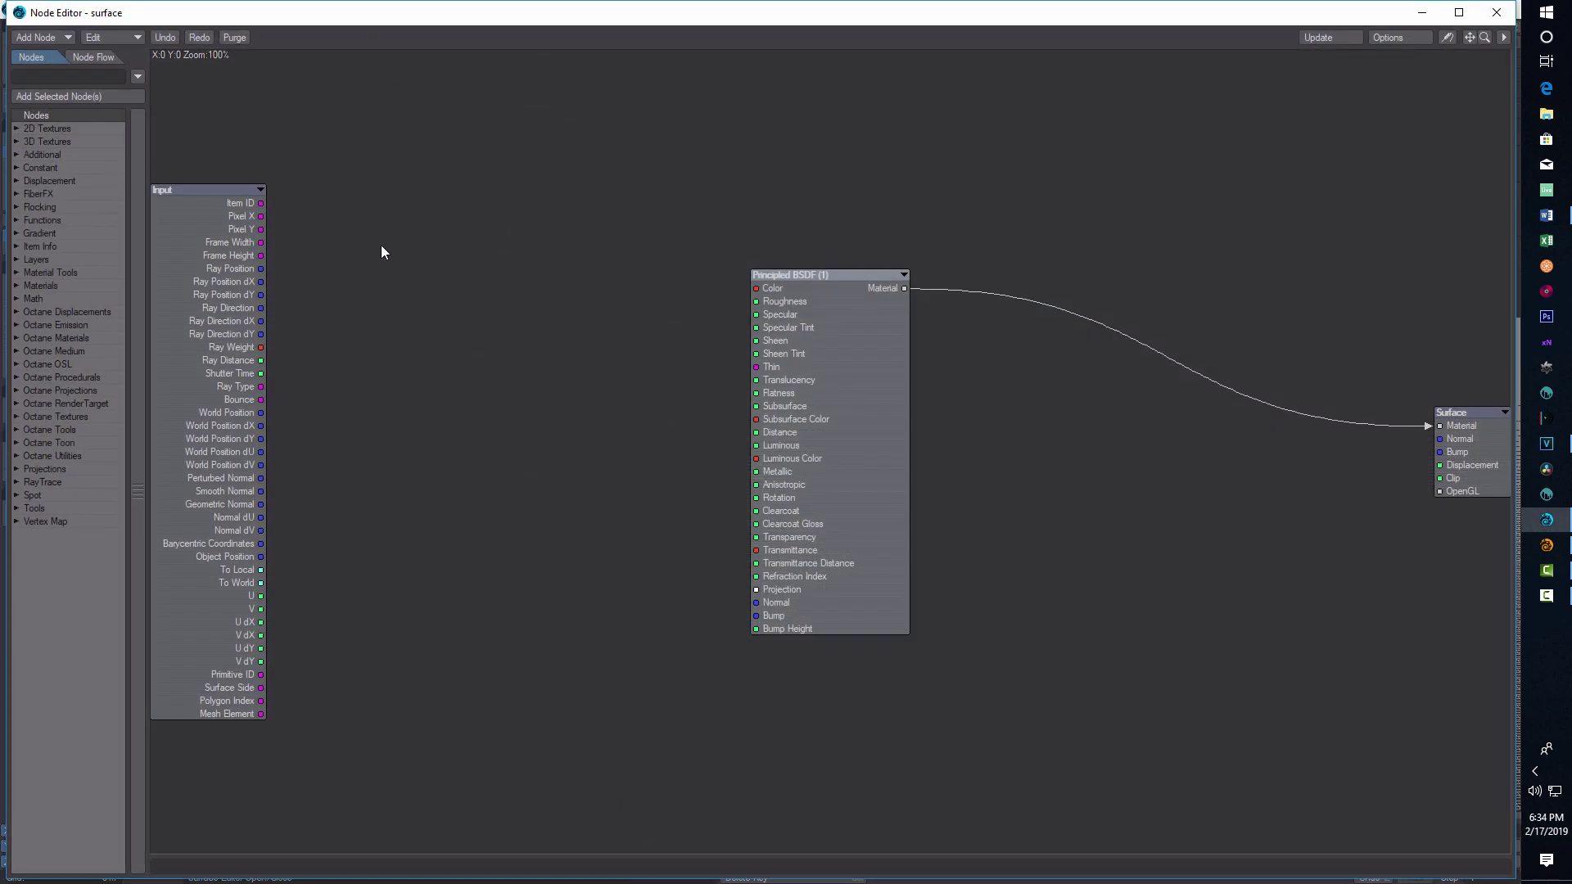
left_click_drag(902, 421, 1227, 234)
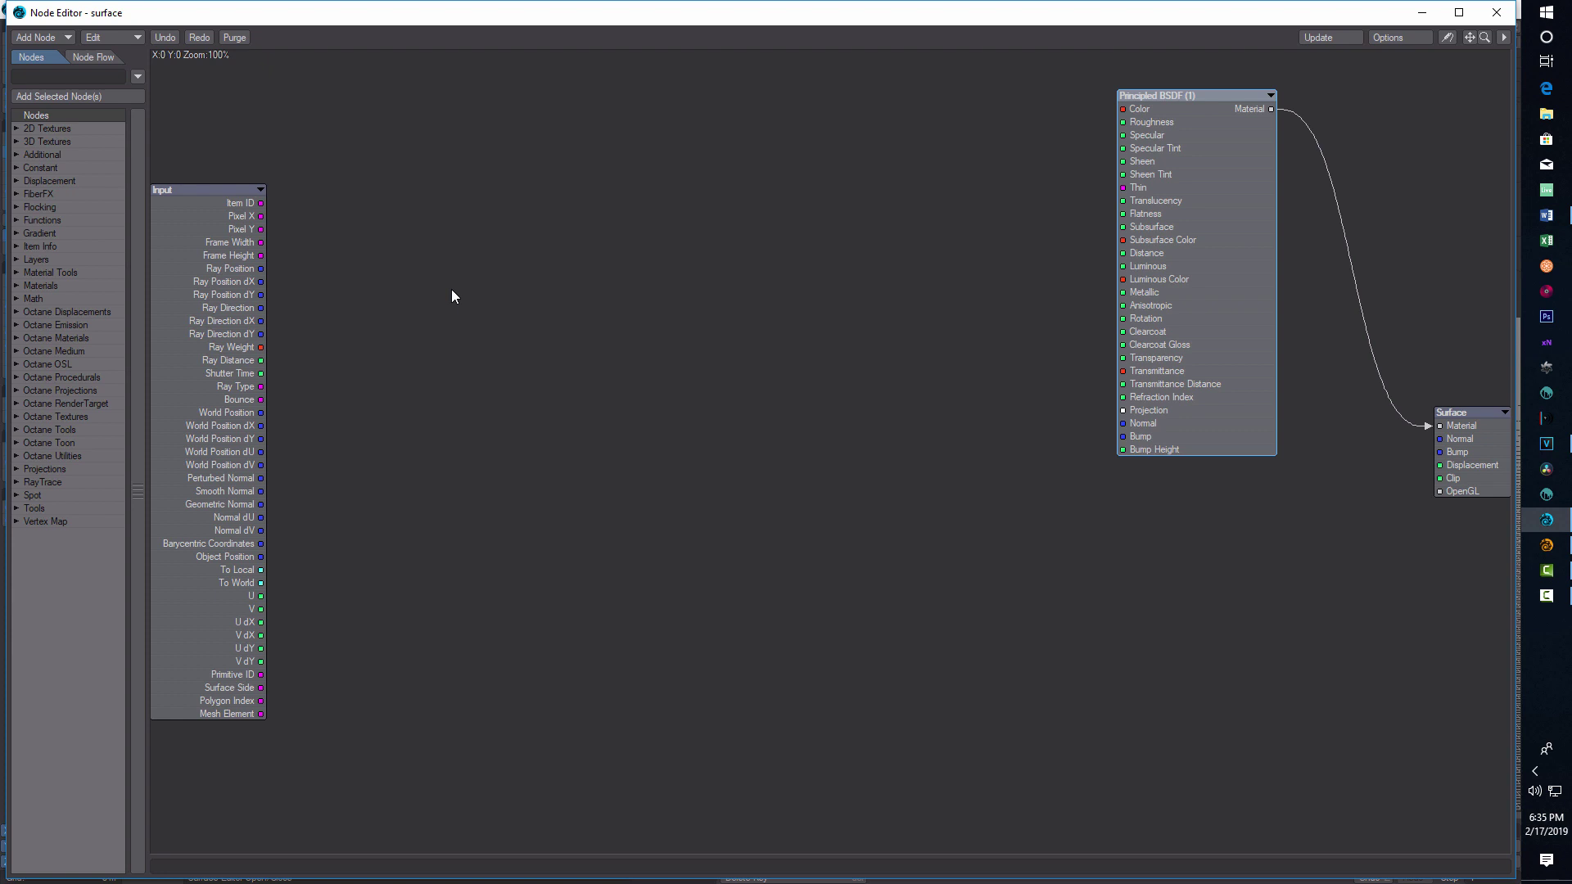
Add a Gradient node to the surface graph and place it below the middle.
left_click(51, 77)
type("grad")
double_click(67, 142)
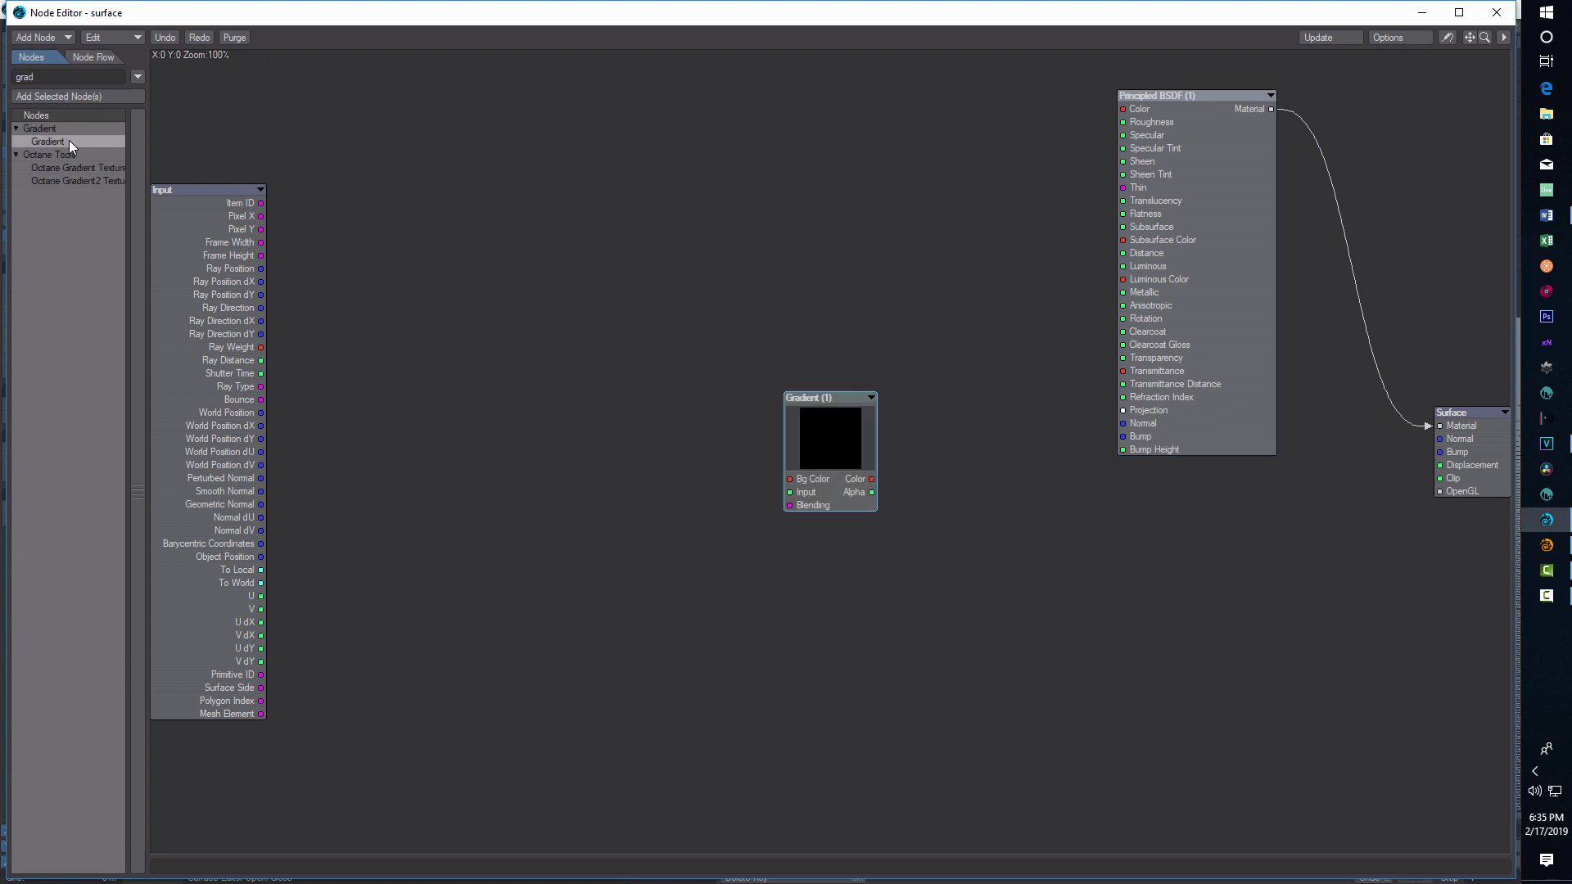
left_click_drag(823, 435, 824, 574)
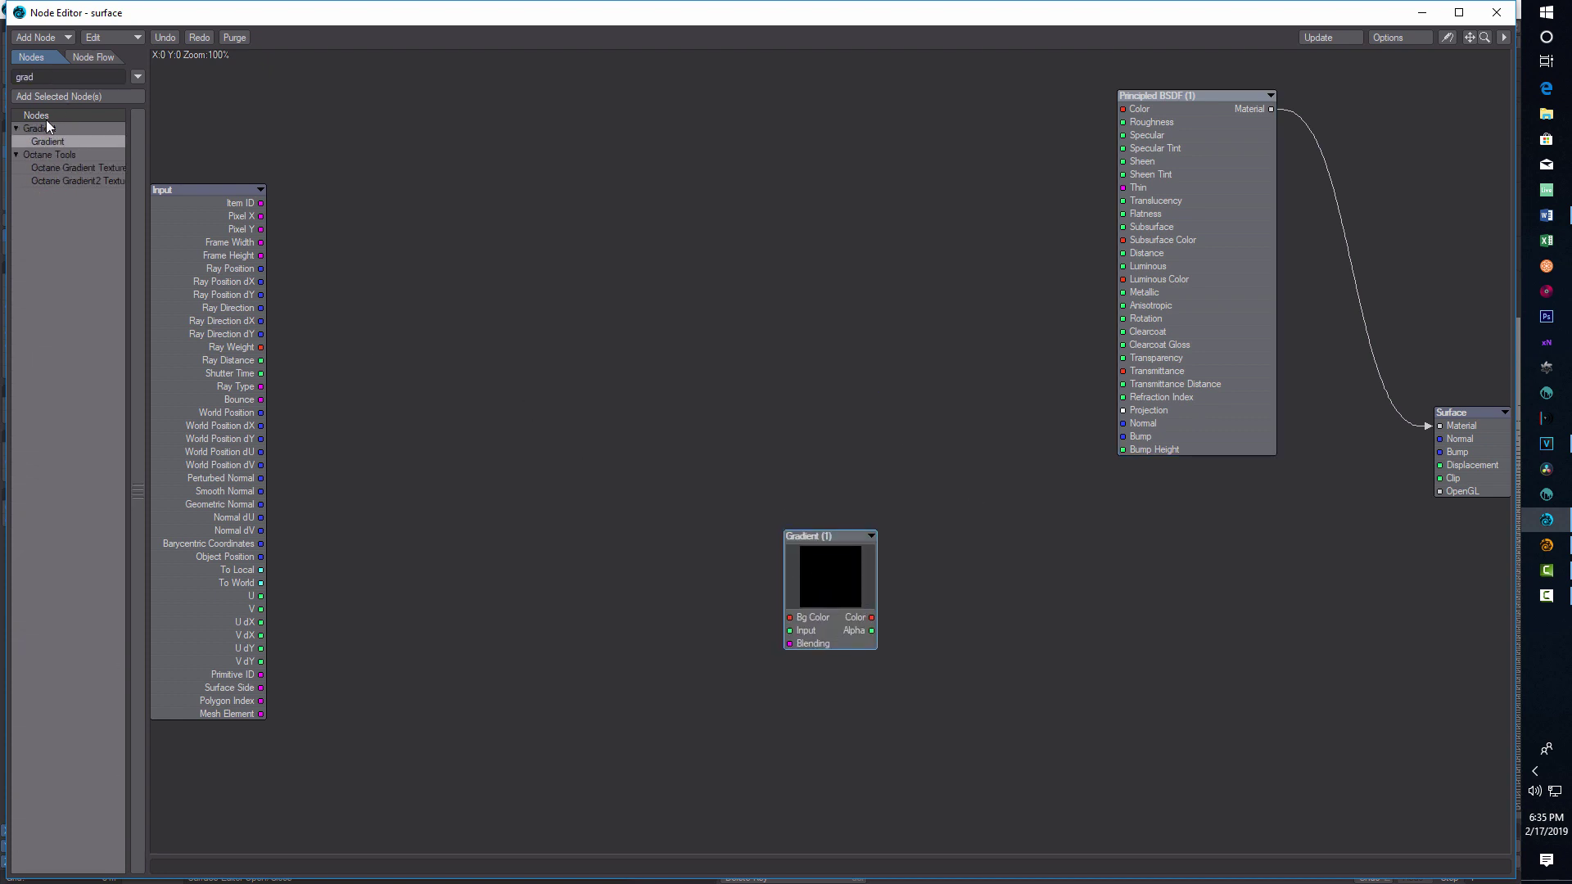
Add two 3D Turbulence texture nodes and place them one above the other, left of the Gradient node.
left_click_drag(38, 77, 4, 70)
type("tur")
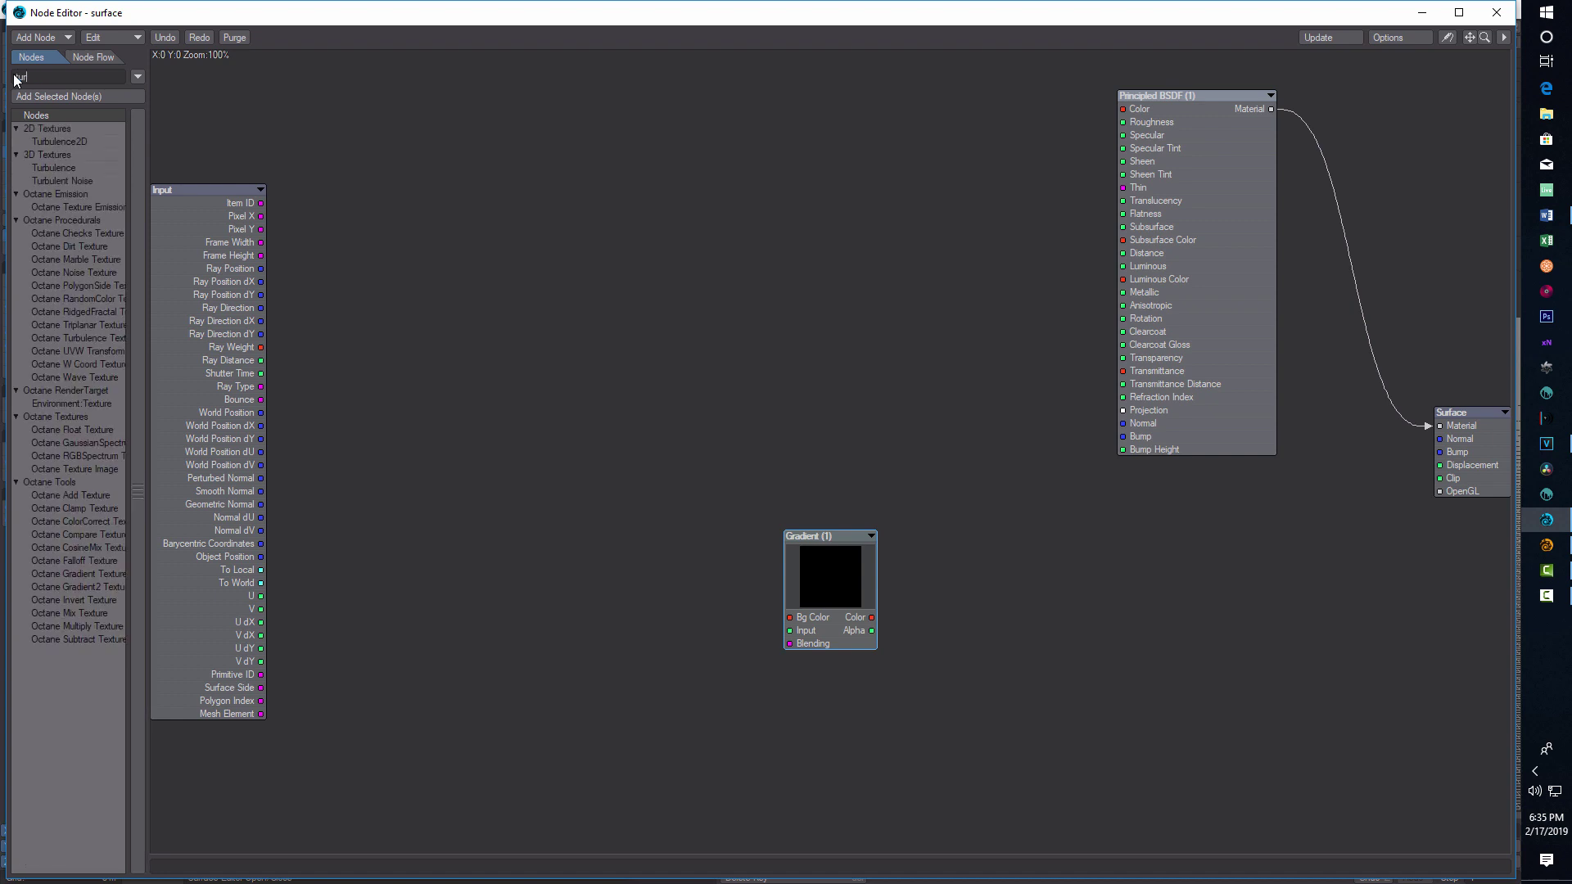
double_click(46, 169)
double_click(46, 168)
left_click_drag(779, 411, 608, 588)
left_click_drag(825, 361, 684, 256)
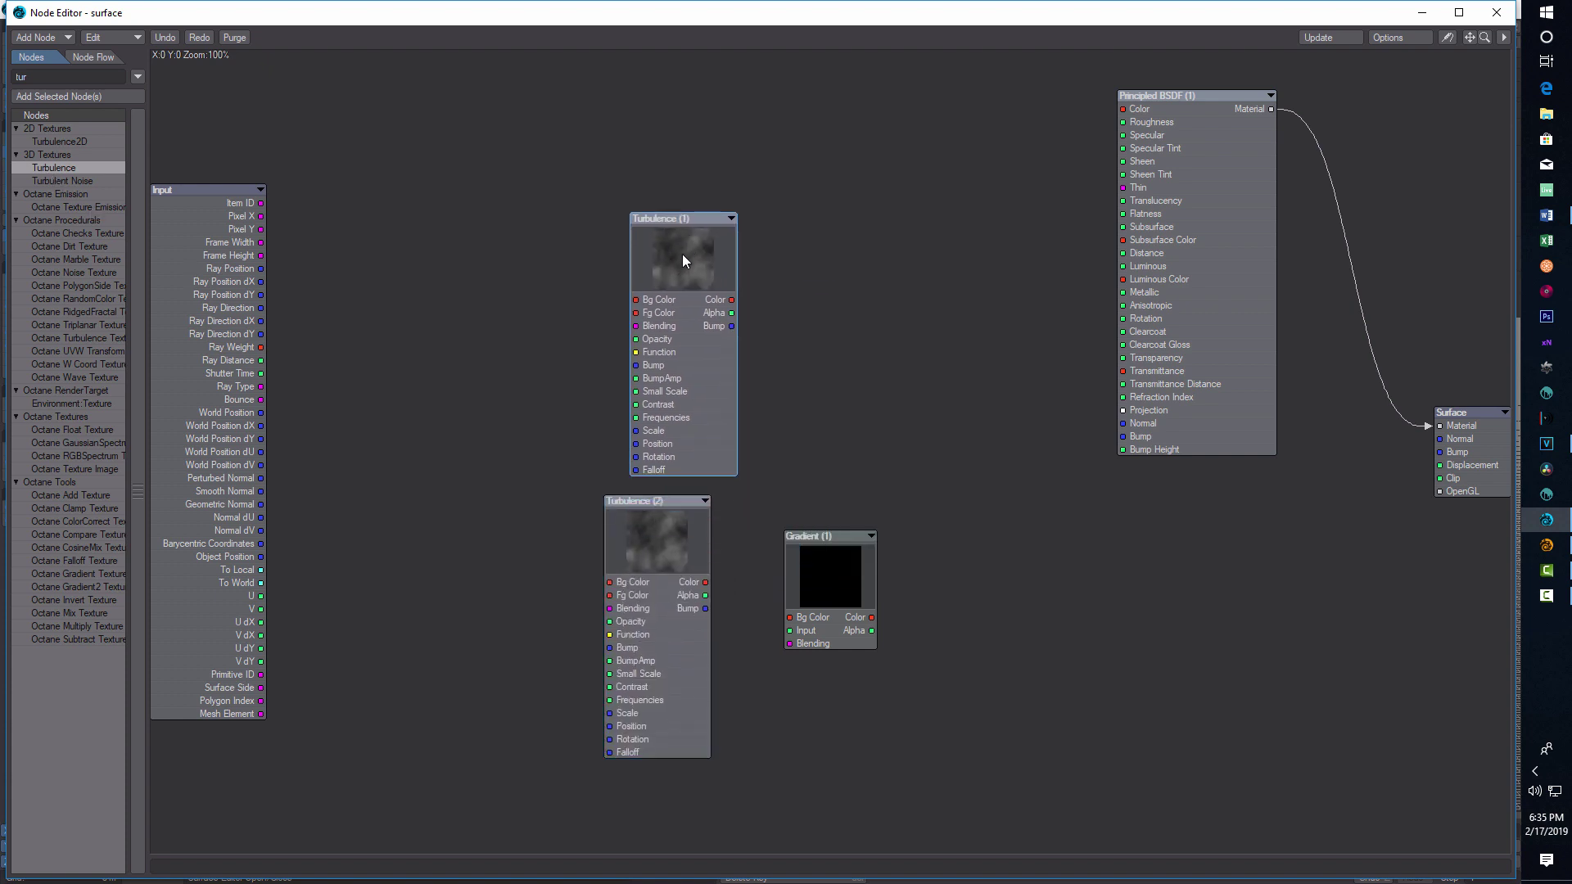
Add the 3D textures Crackle and Crumple and place both nodes between the Input and Turbulence nodes.
left_click(90, 77)
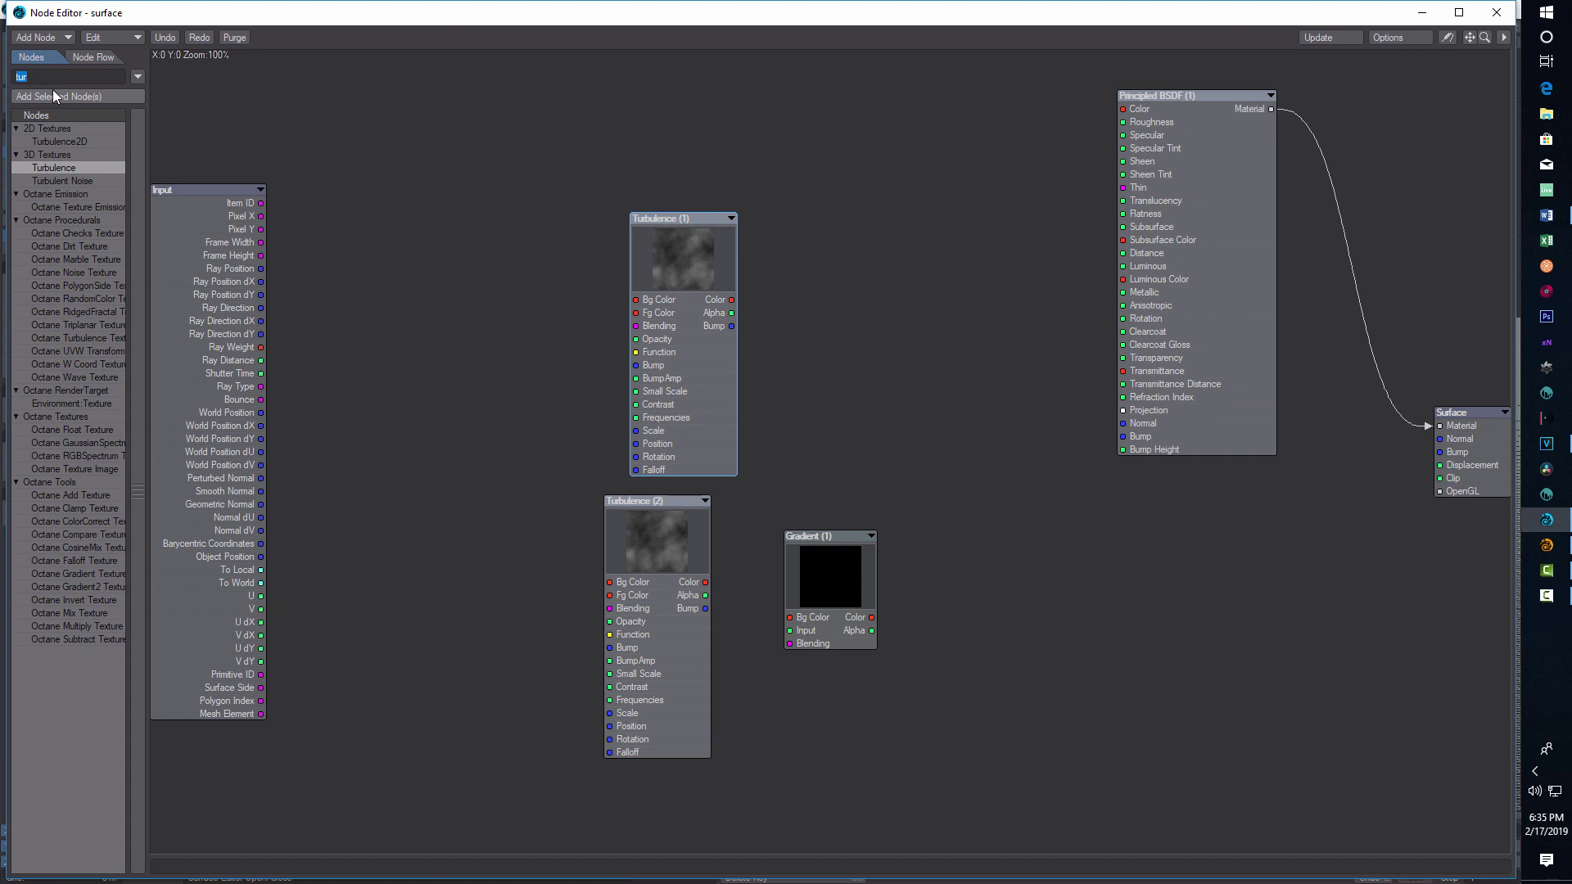
type("cr")
double_click(61, 145)
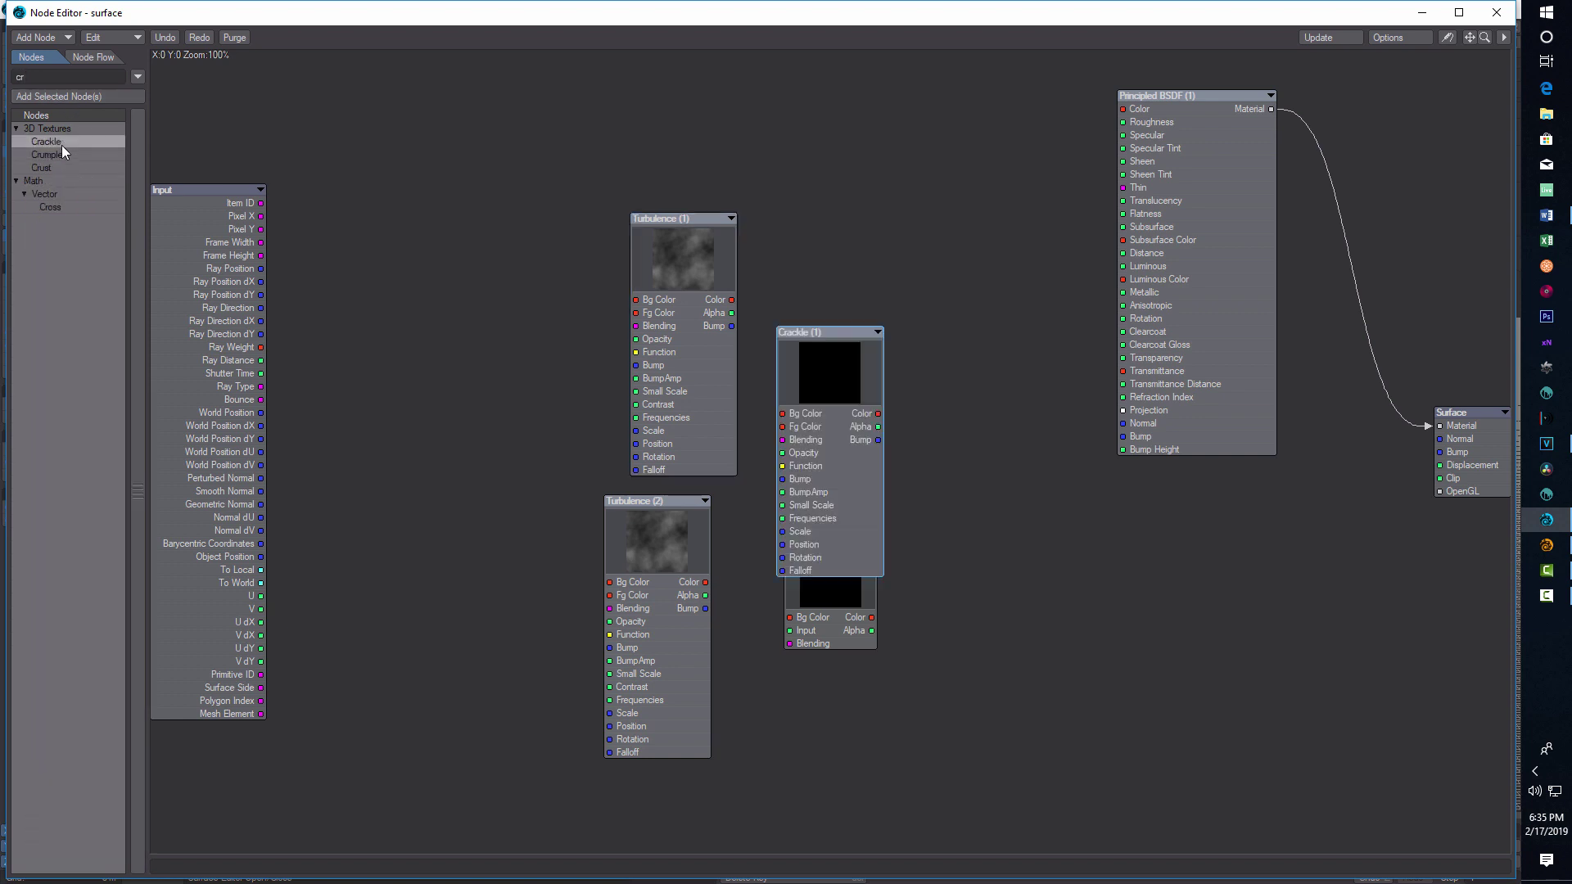
left_click(65, 155)
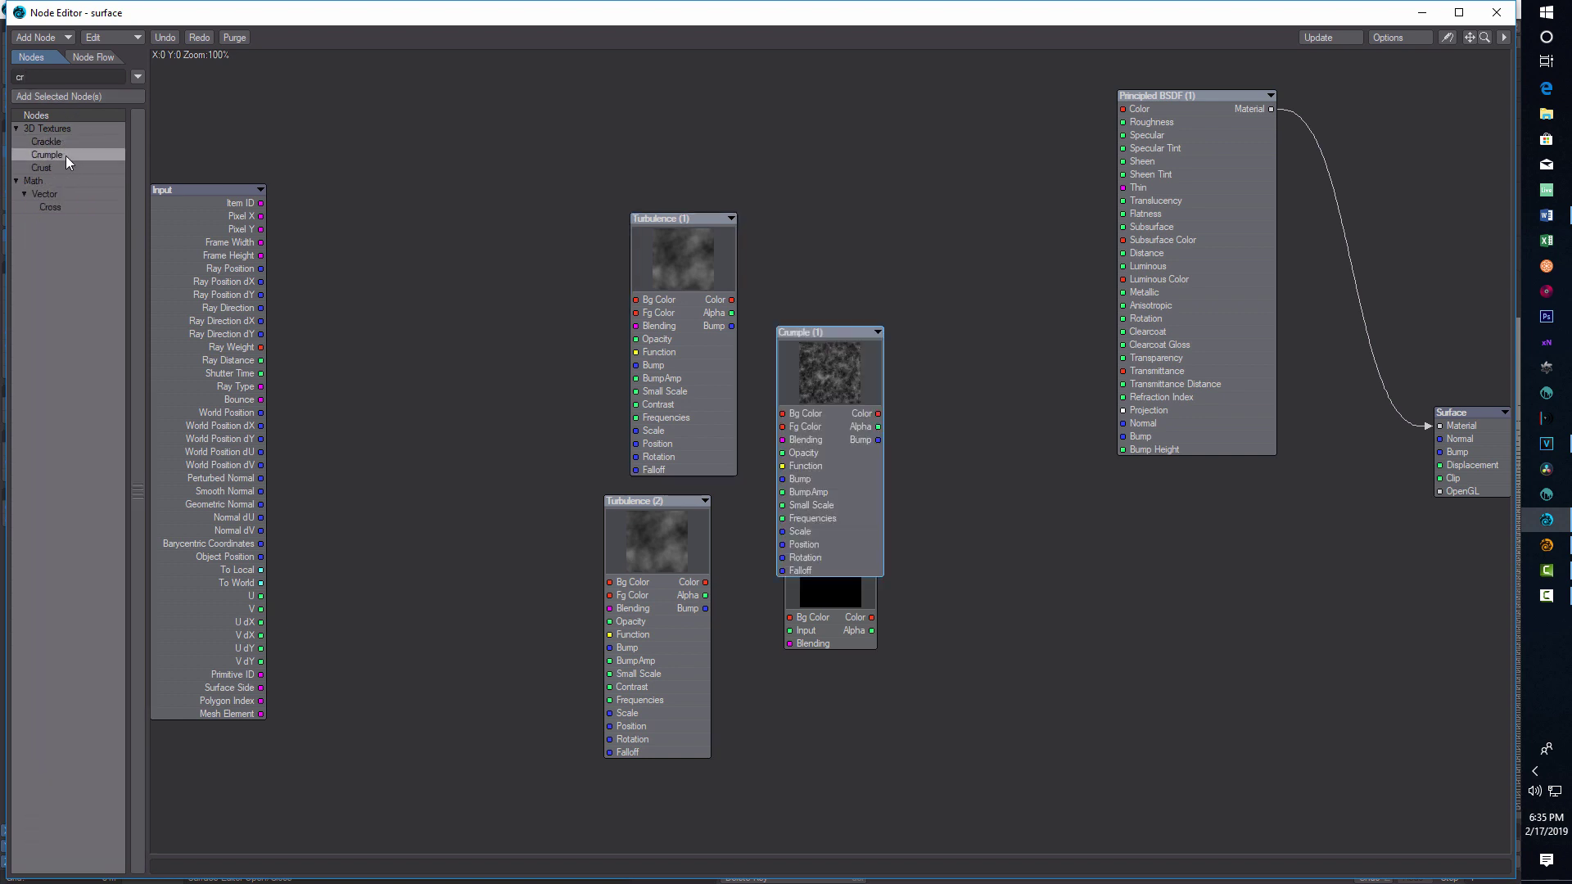
left_click_drag(861, 375, 428, 543)
left_click_drag(866, 390, 385, 301)
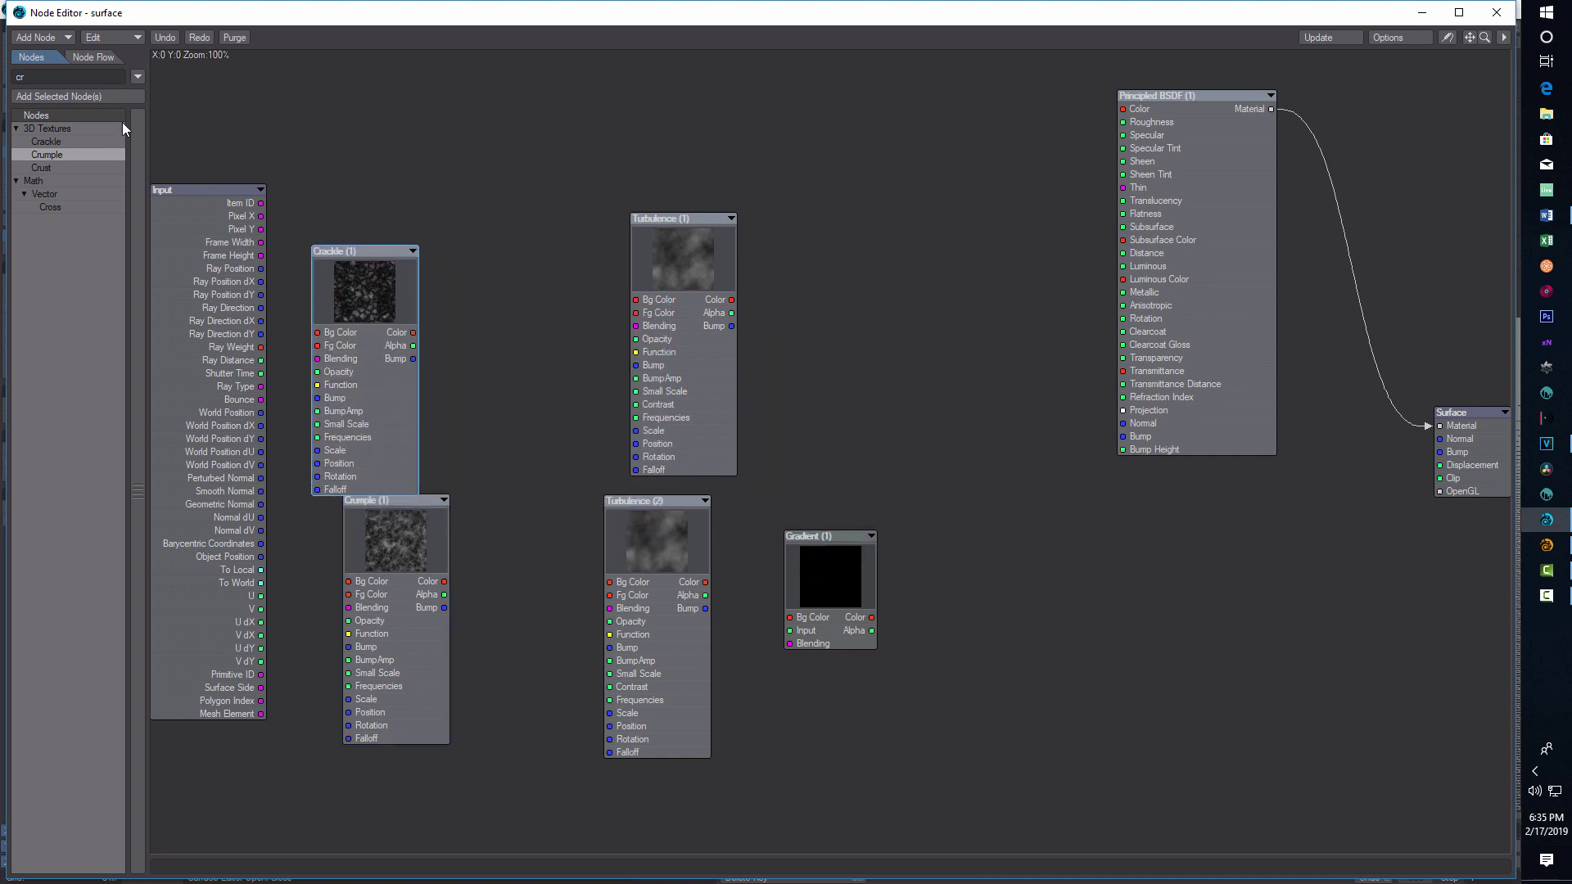
Add an Incidence node and place it above the Gradient node.
key("BackSpace")
key("BackSpace")
type("inc")
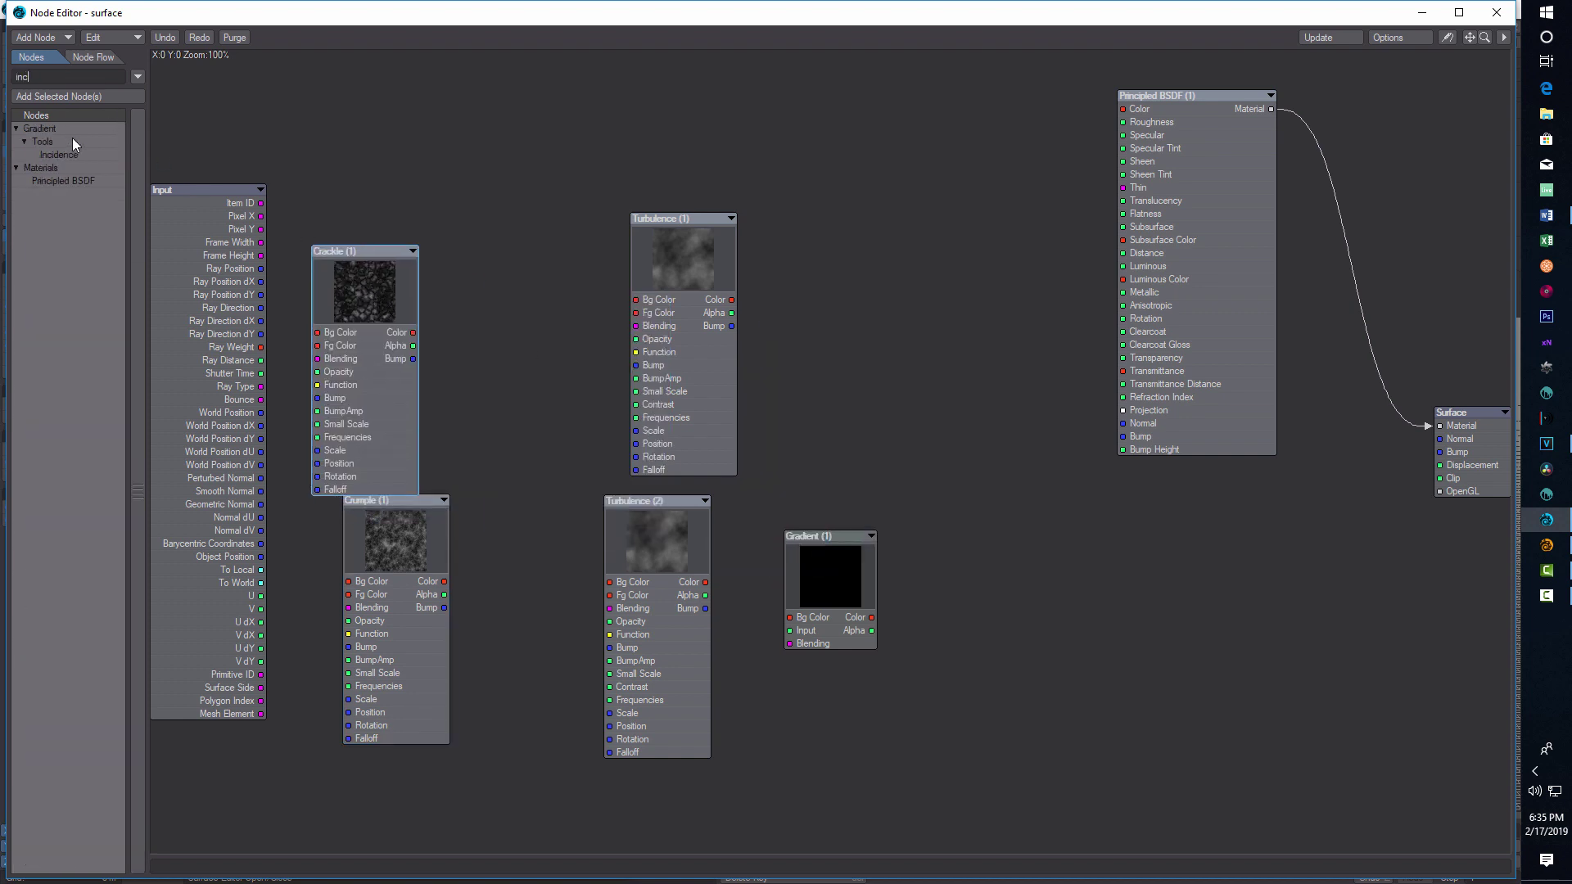
double_click(86, 154)
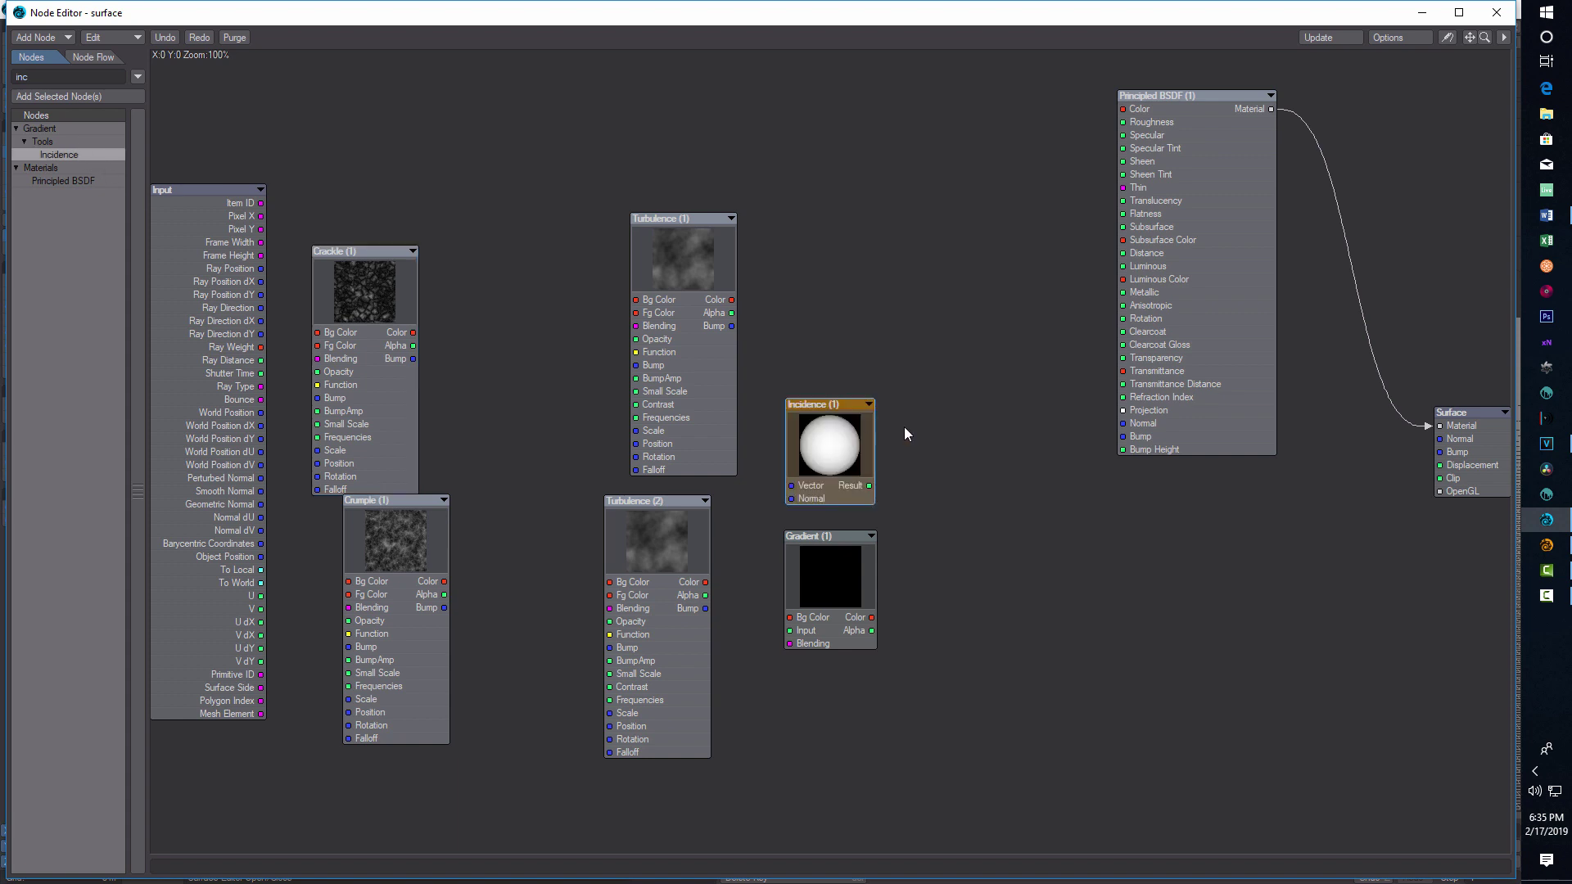
left_click_drag(851, 401, 883, 187)
Add a constant Scalar node to the surface graph.
double_click(23, 76)
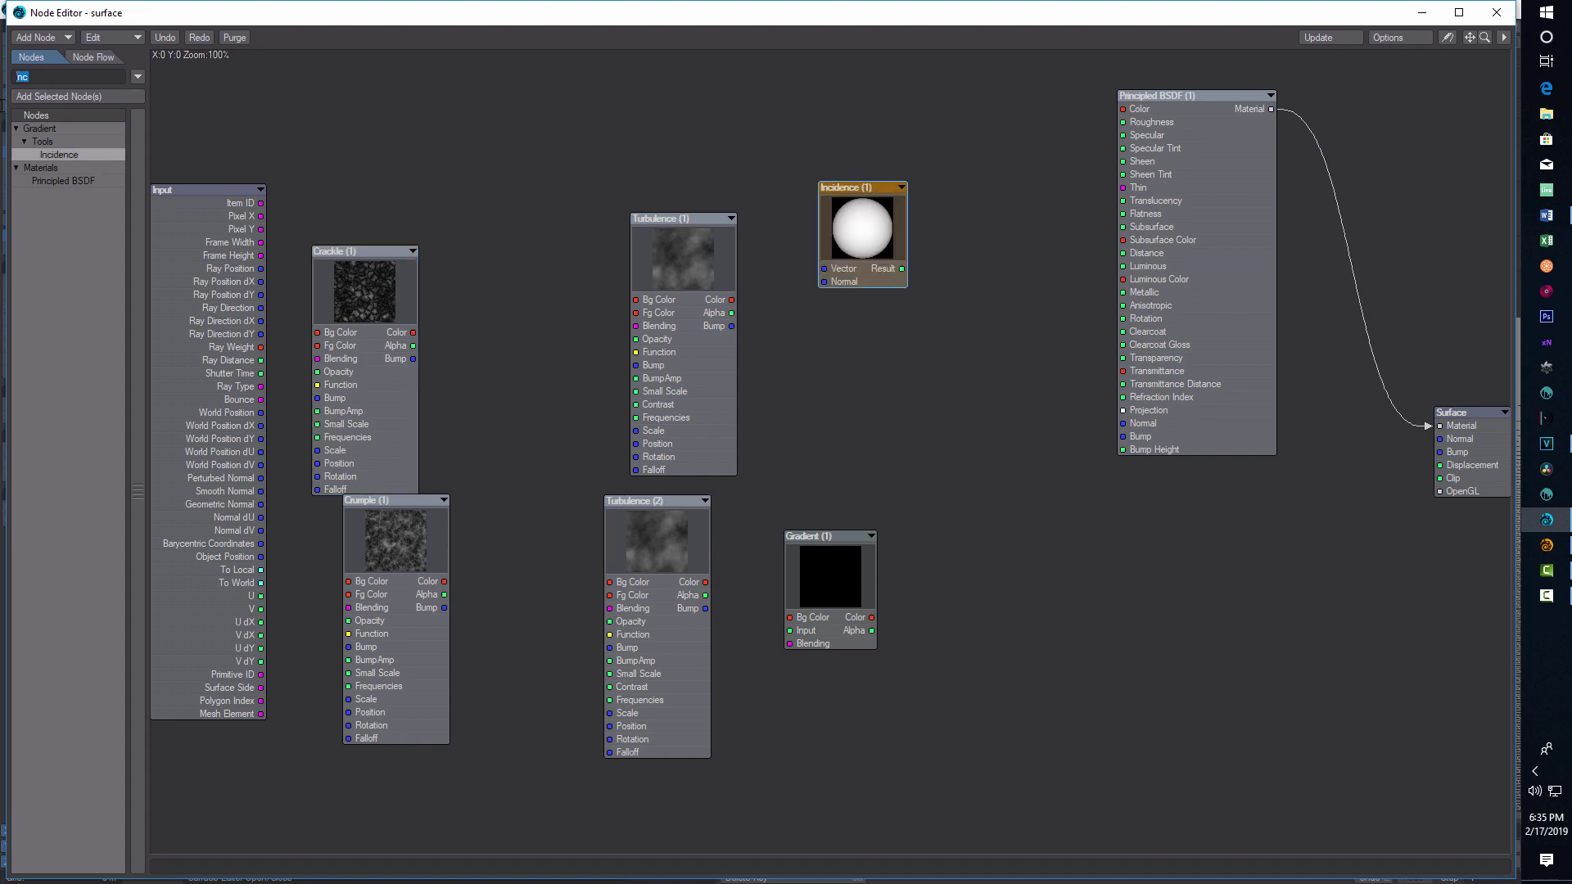
type("sca")
double_click(67, 143)
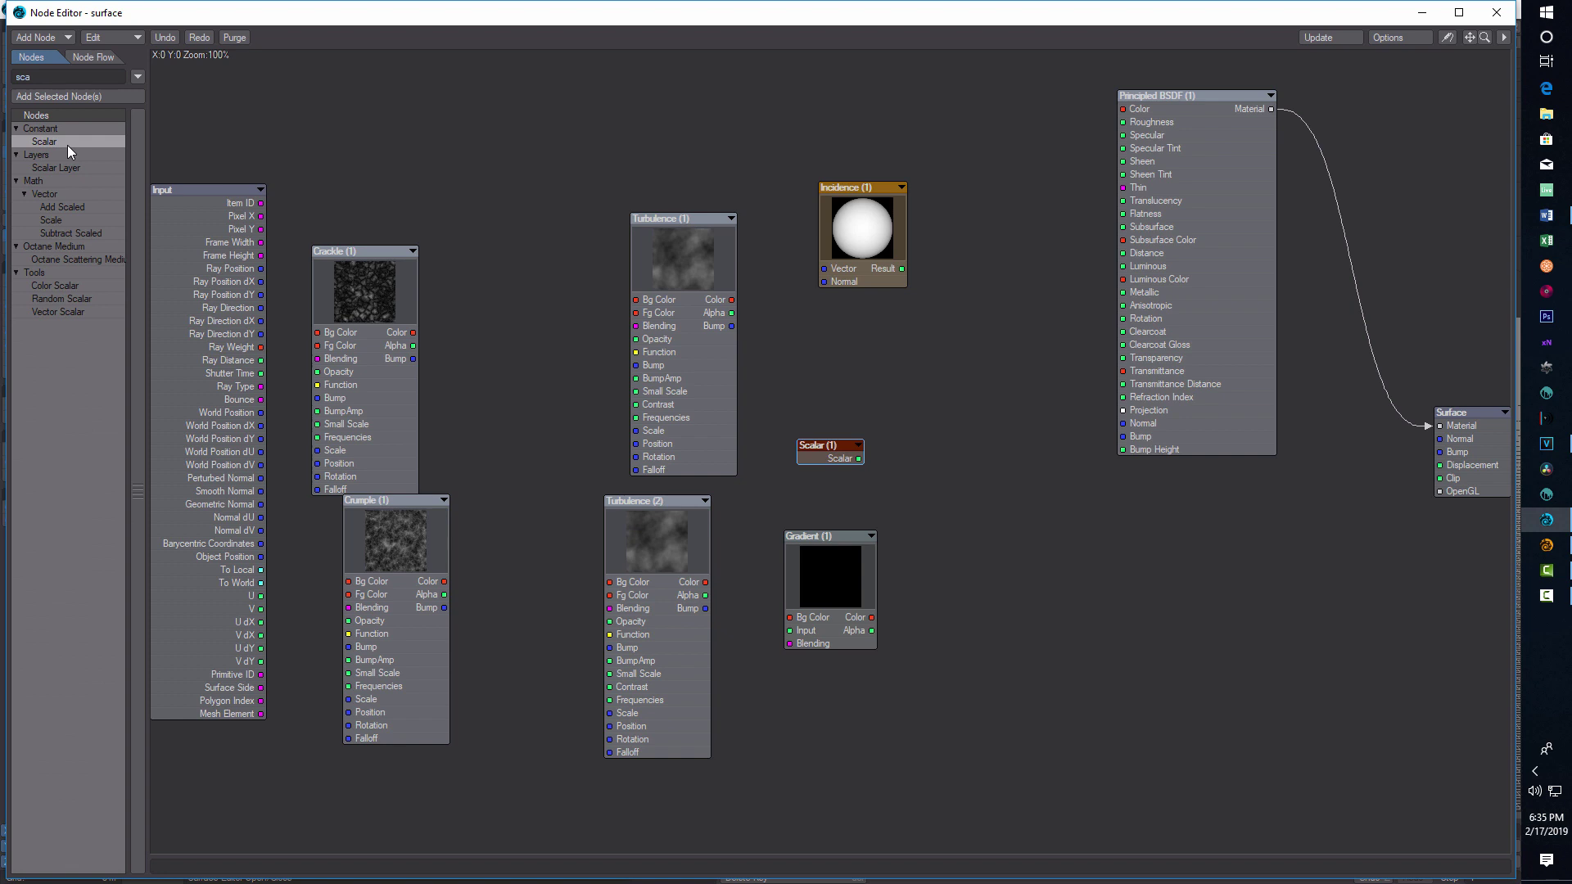
Add two scalar math Add nodes and place them to the right of the Scalar node.
double_click(46, 78)
type("add")
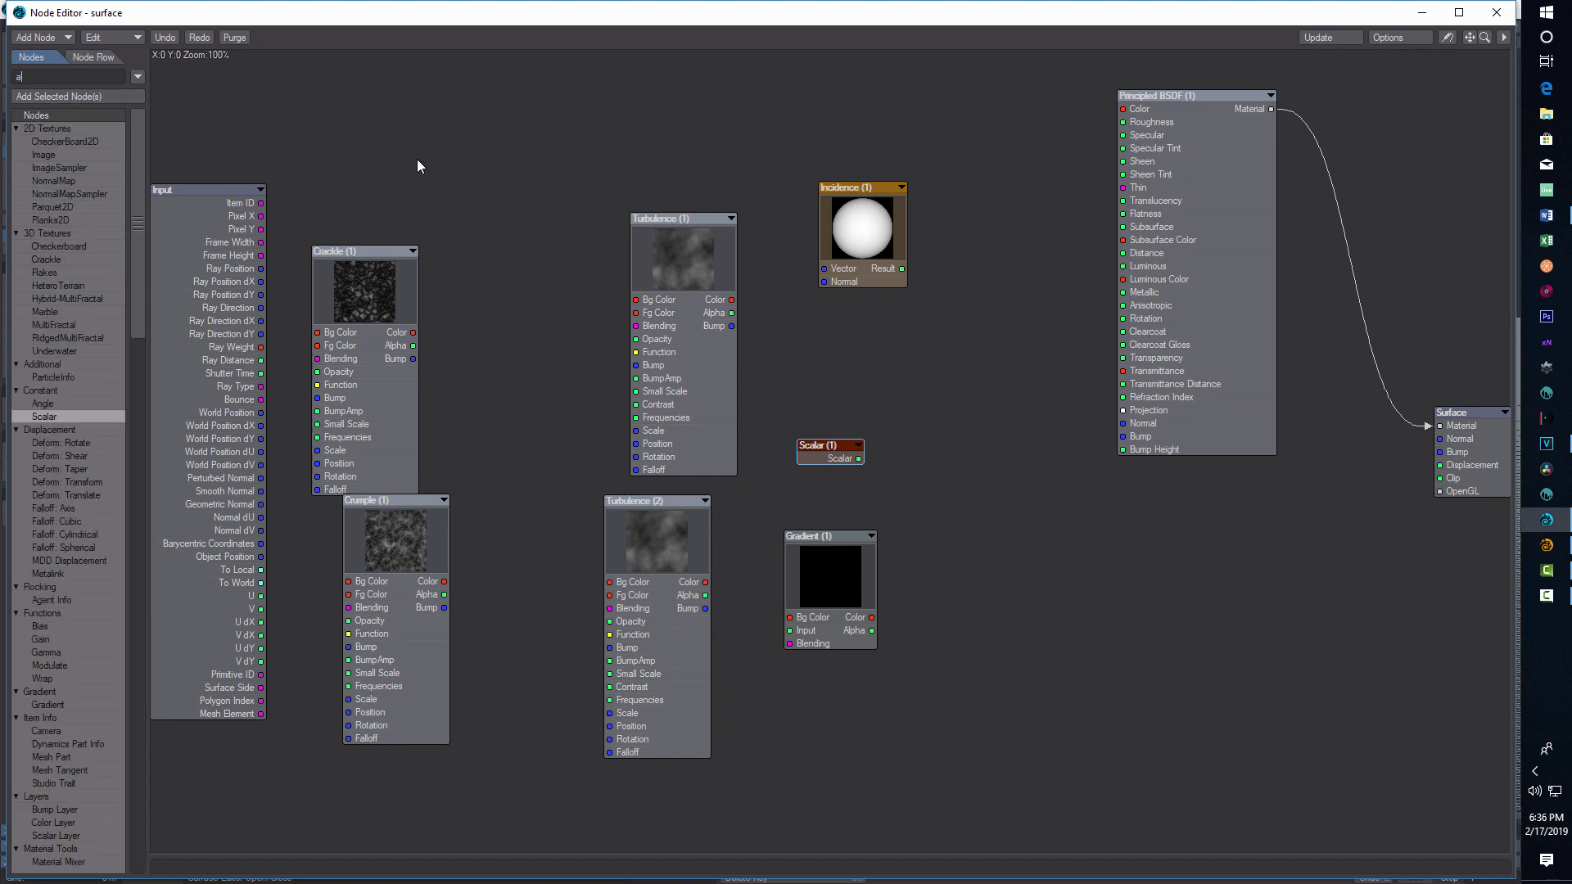
double_click(54, 156)
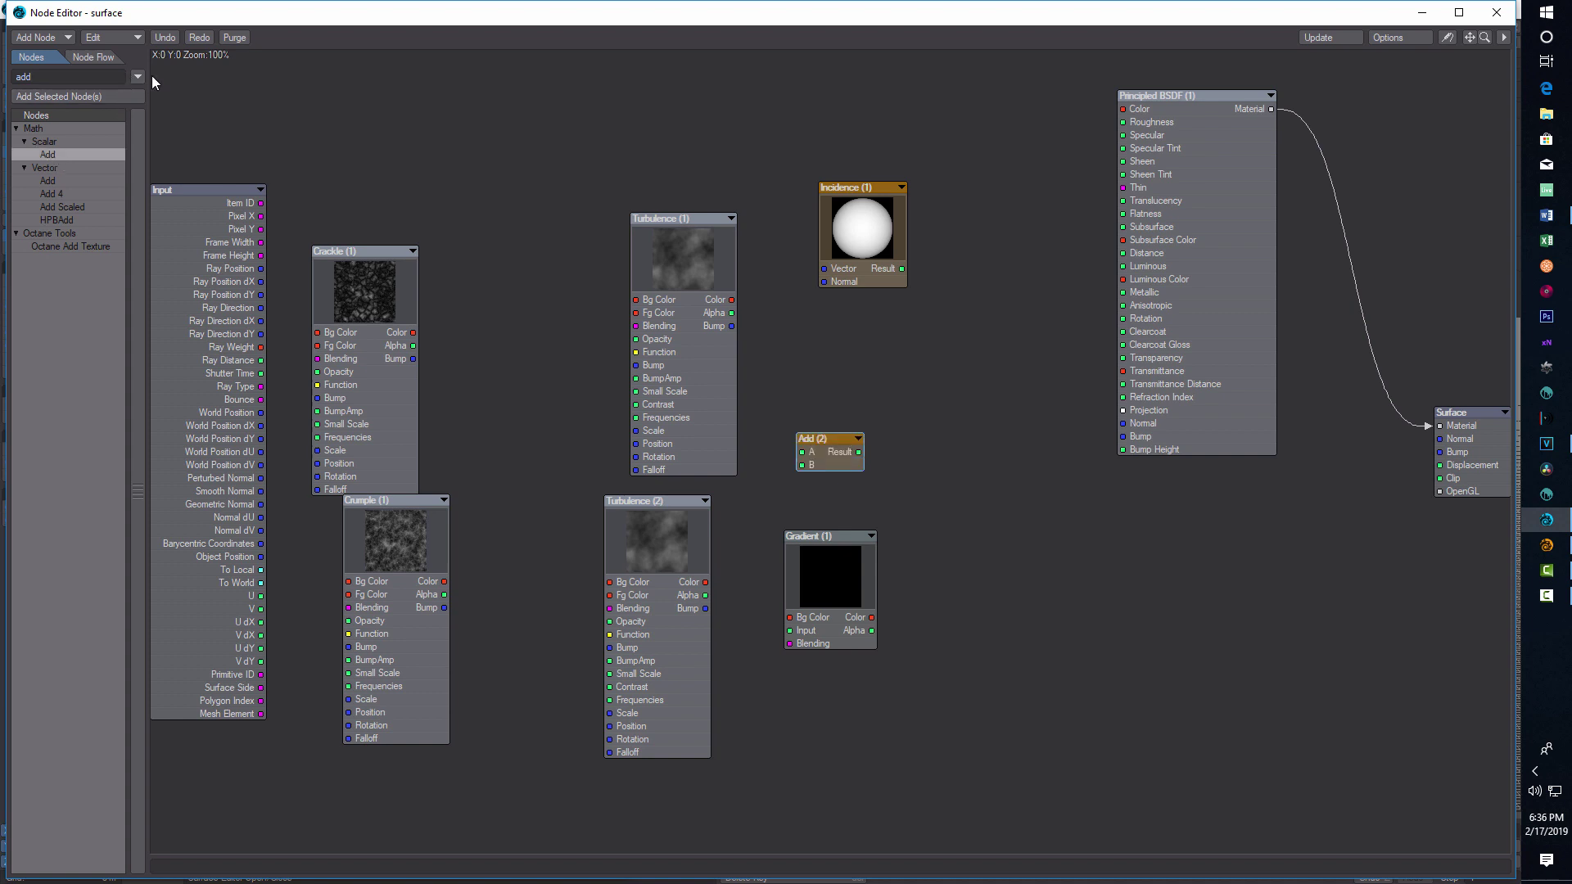
left_click_drag(800, 452, 961, 445)
Arrange the texture nodes with Crumple and Crackle side by side in an upper row and the two Turbulence nodes below them.
left_click_drag(366, 269, 453, 212)
left_click_drag(392, 539, 347, 512)
left_click_drag(462, 375, 492, 636)
left_click_drag(393, 568, 456, 229)
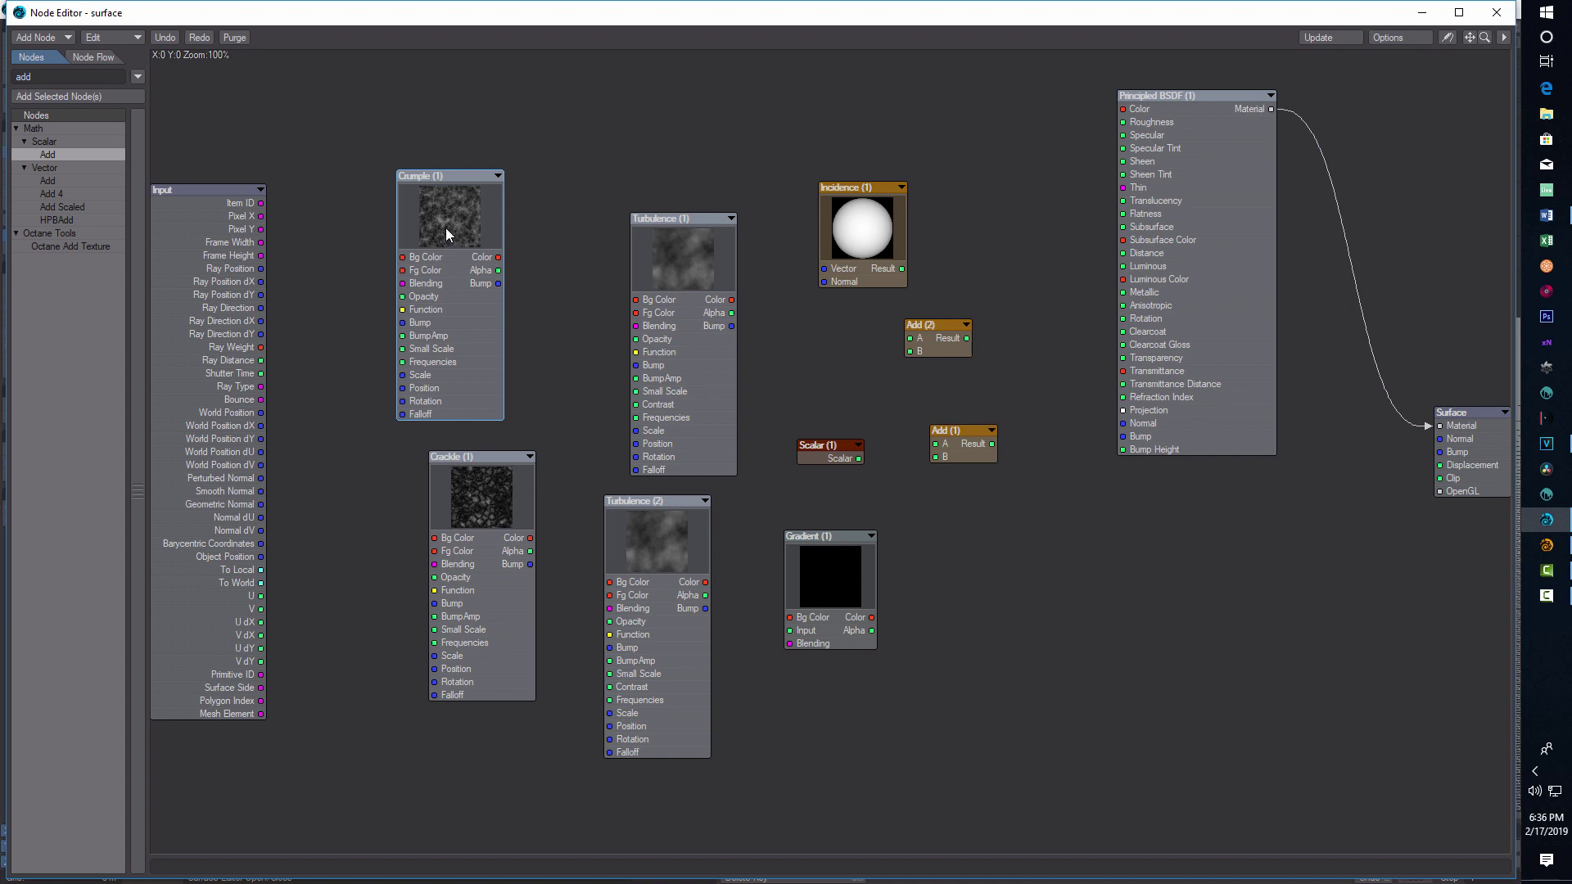
left_click_drag(489, 509, 498, 550)
left_click_drag(702, 282, 378, 599)
left_click_drag(499, 500, 670, 141)
left_click_drag(655, 540, 654, 577)
left_click_drag(342, 581, 408, 564)
left_click_drag(449, 232, 412, 227)
left_click_drag(642, 179, 638, 210)
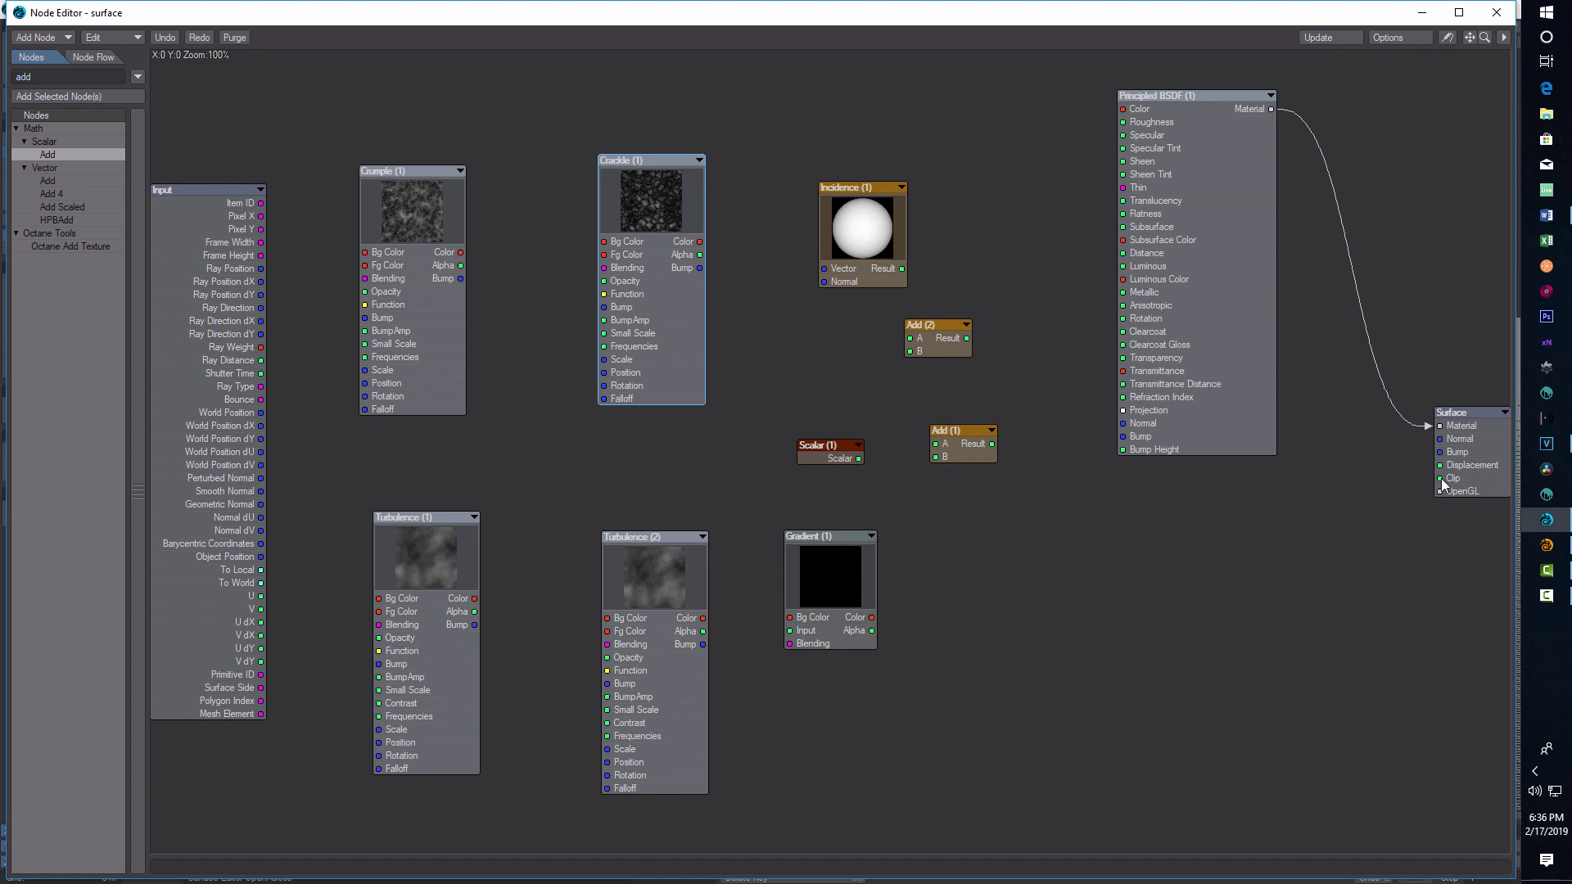
Move the Surface node lower and shift the node editor window down to uncover the surface settings.
left_click_drag(1488, 440, 1417, 580)
left_click_drag(1182, 5, 1070, 604)
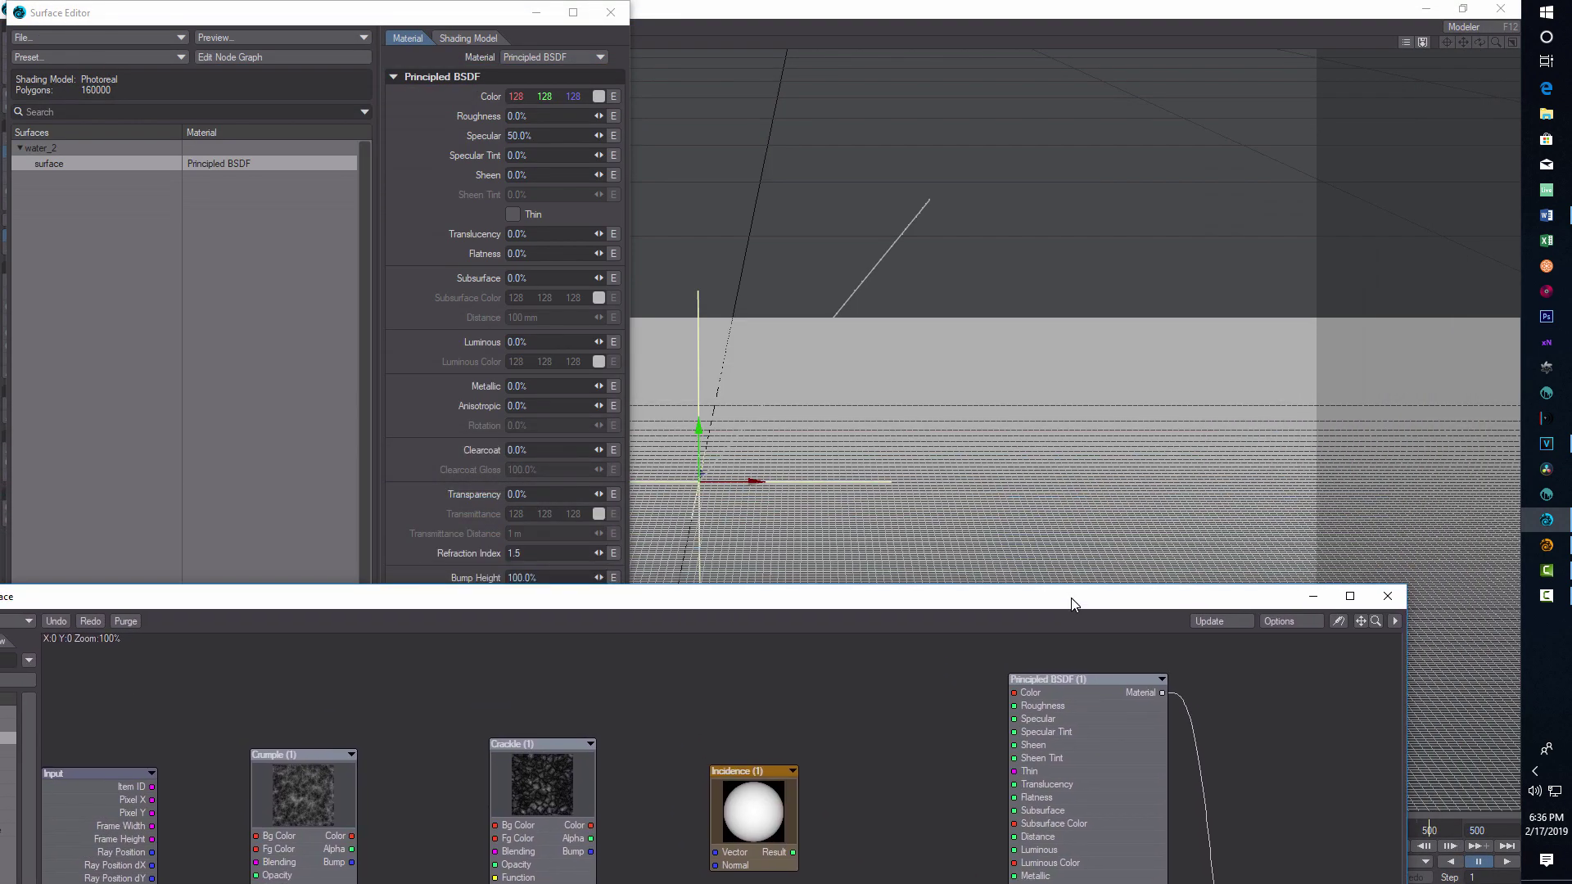
Minimize the Surface Editor, set the camera viewport to Textured Shaded Solid Wireframe, and move the node editor back over the scene.
left_click(537, 13)
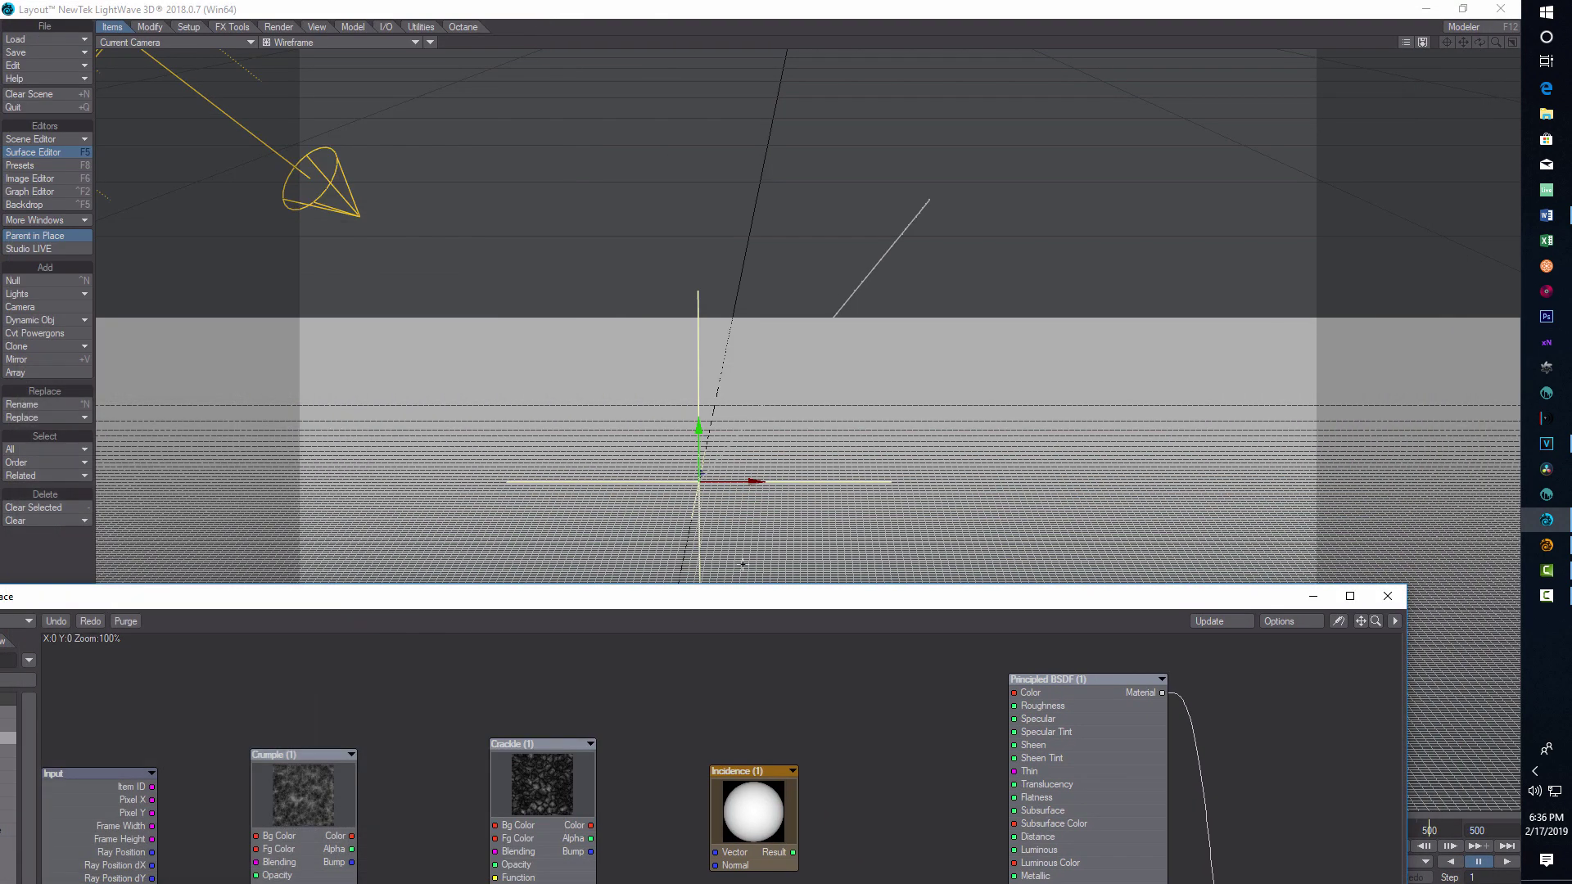
left_click_drag(754, 610, 902, 586)
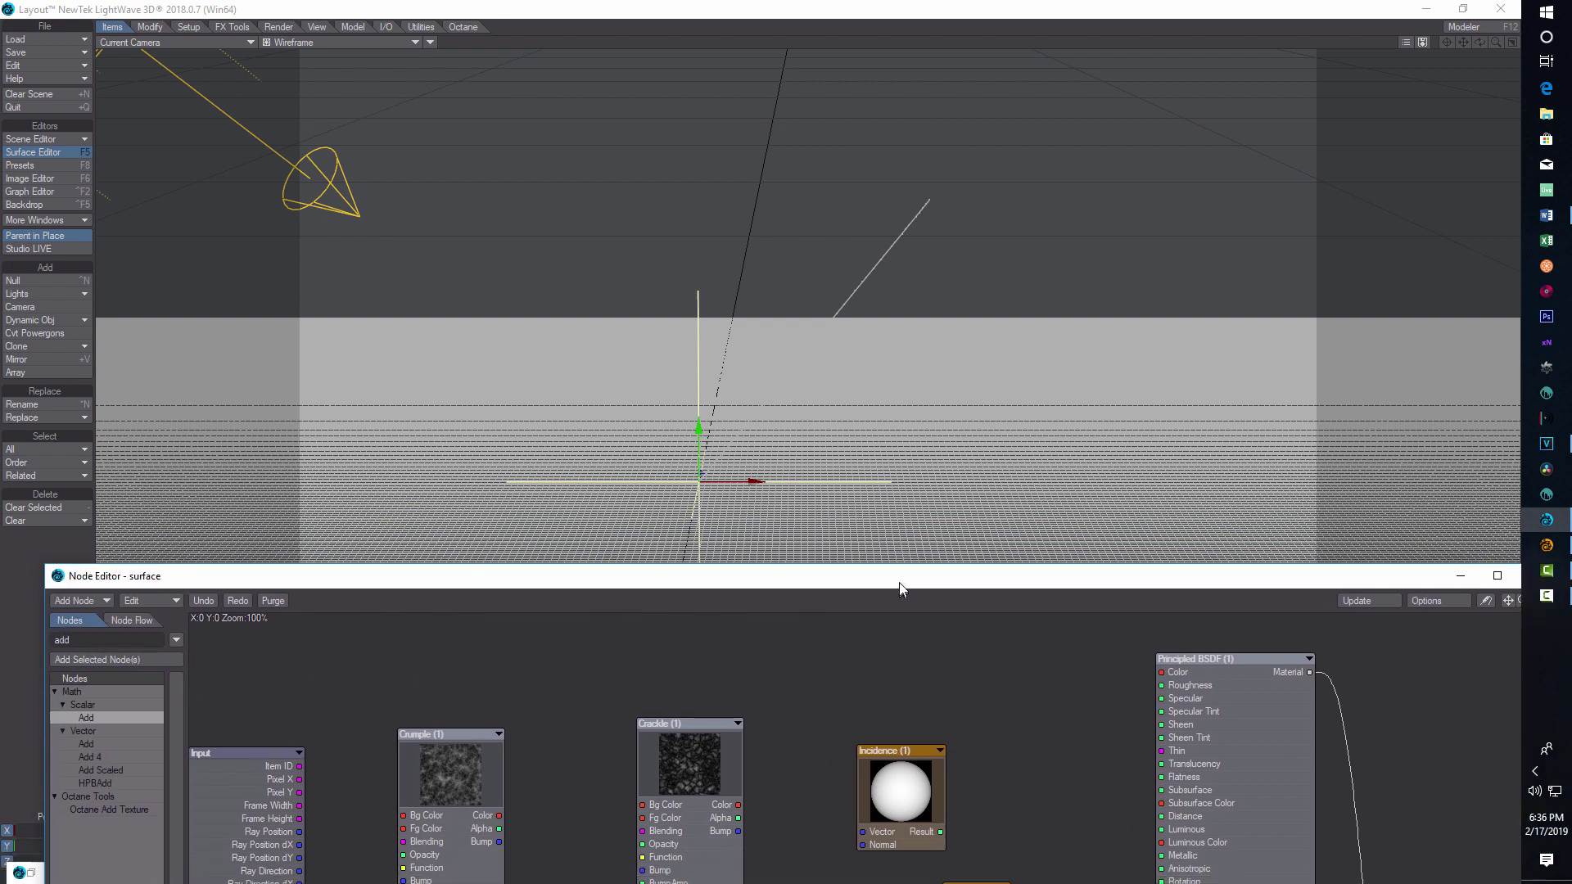
left_click(416, 43)
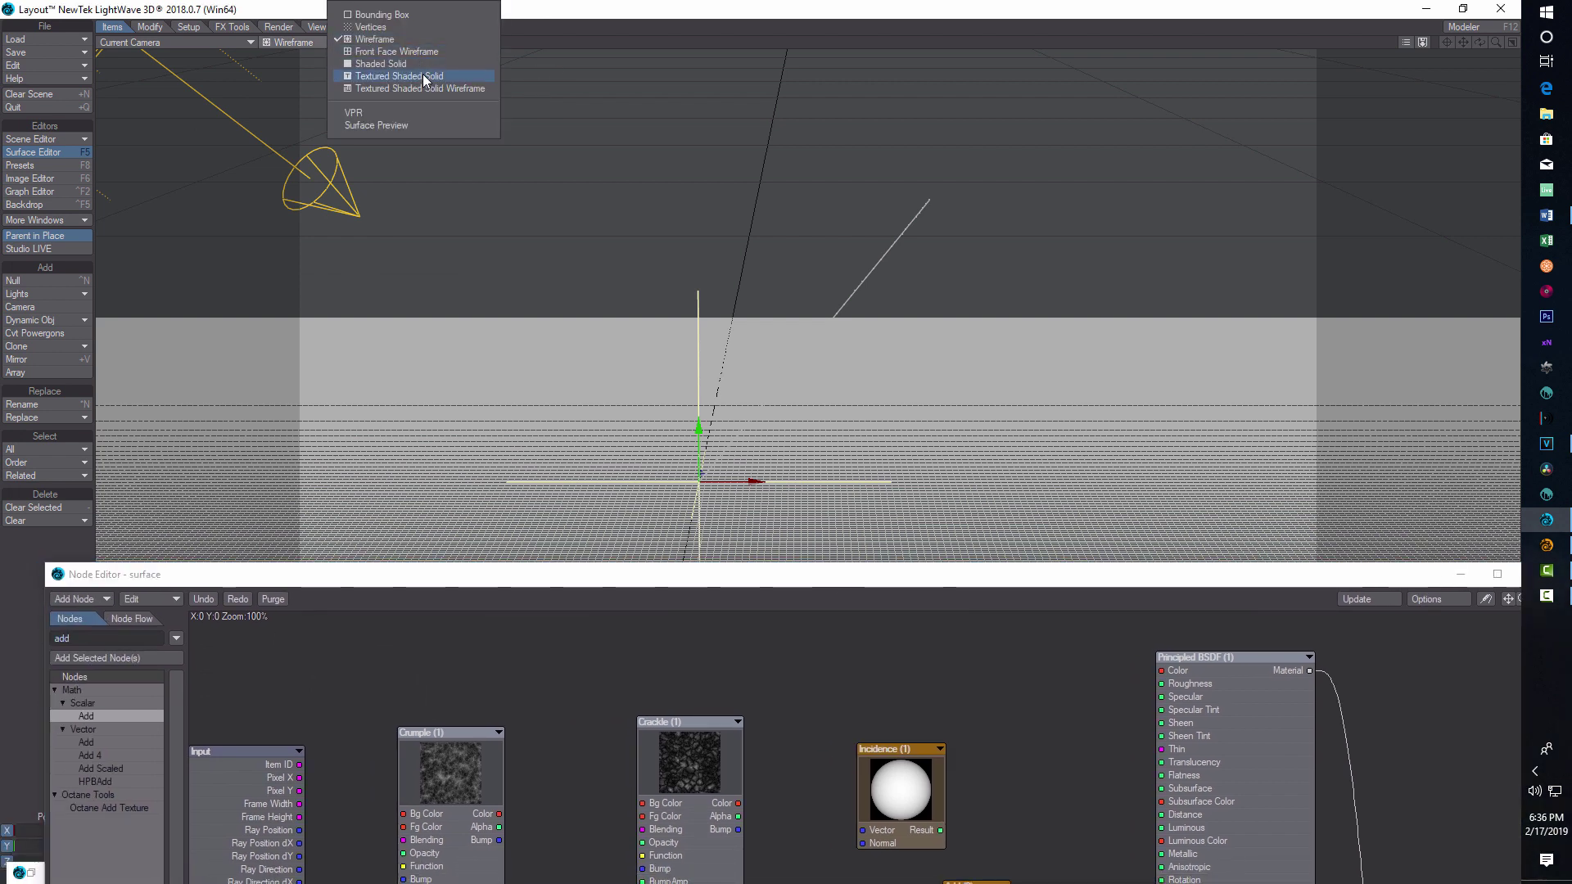
left_click(425, 77)
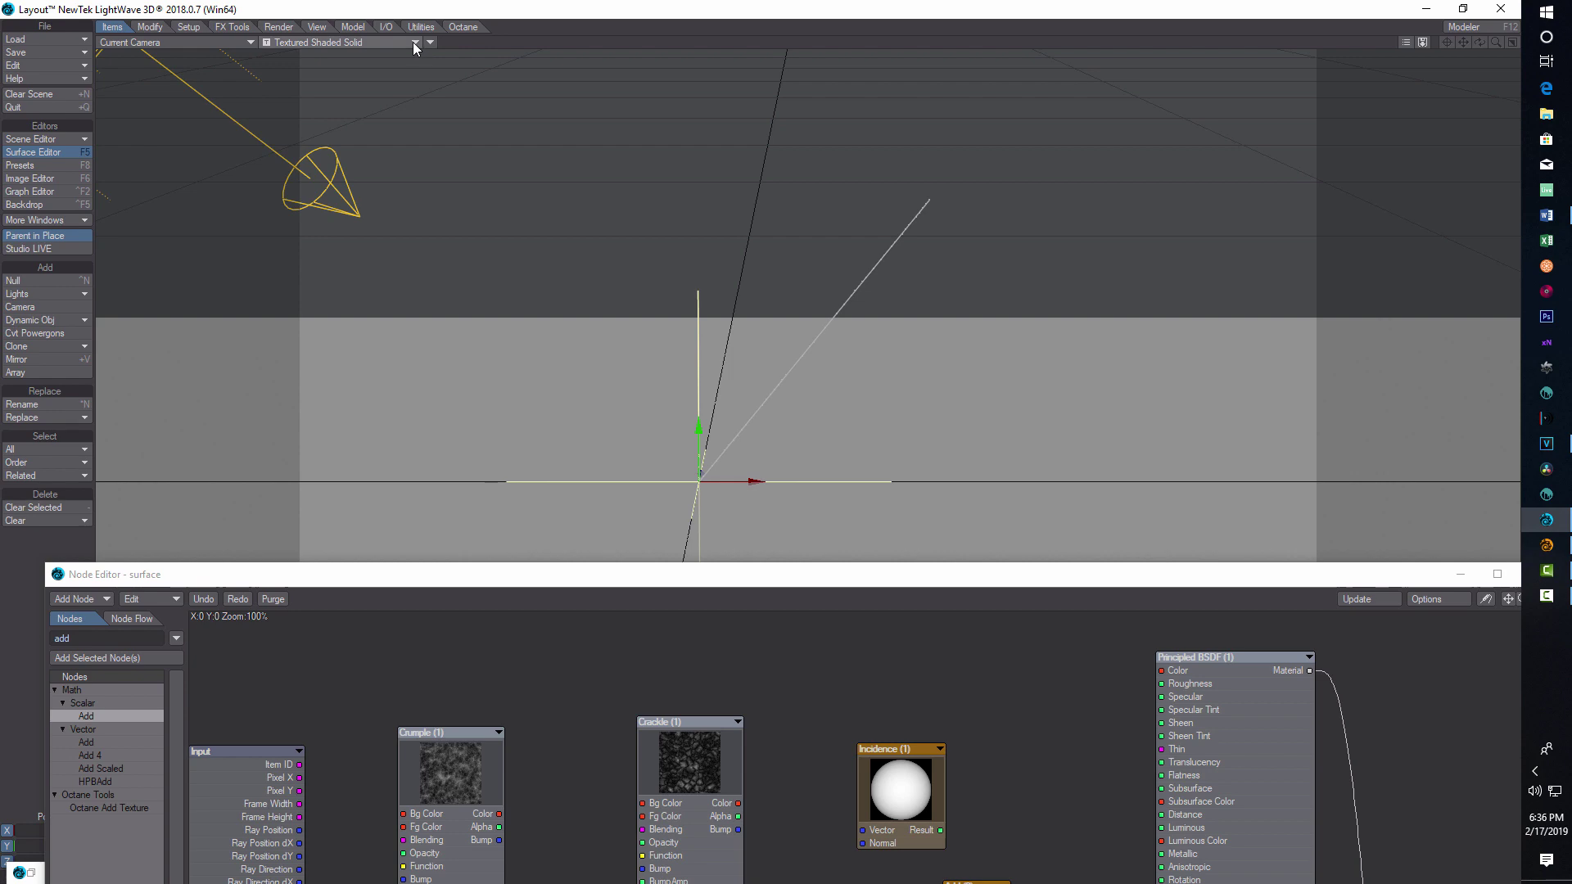
left_click(418, 43)
left_click(412, 92)
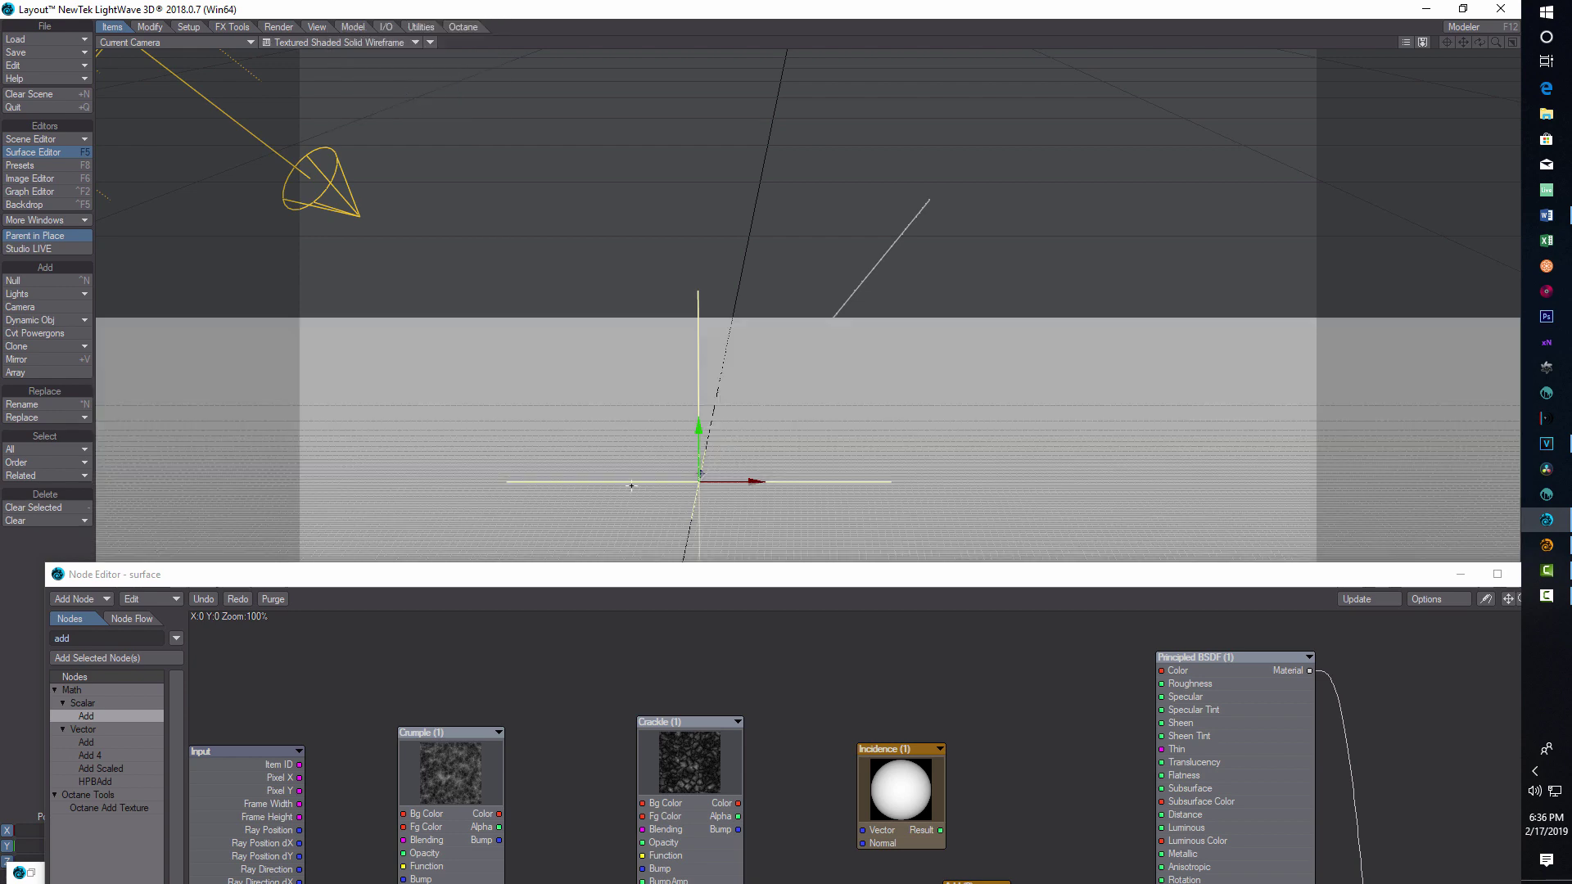
left_click_drag(778, 583, 882, 85)
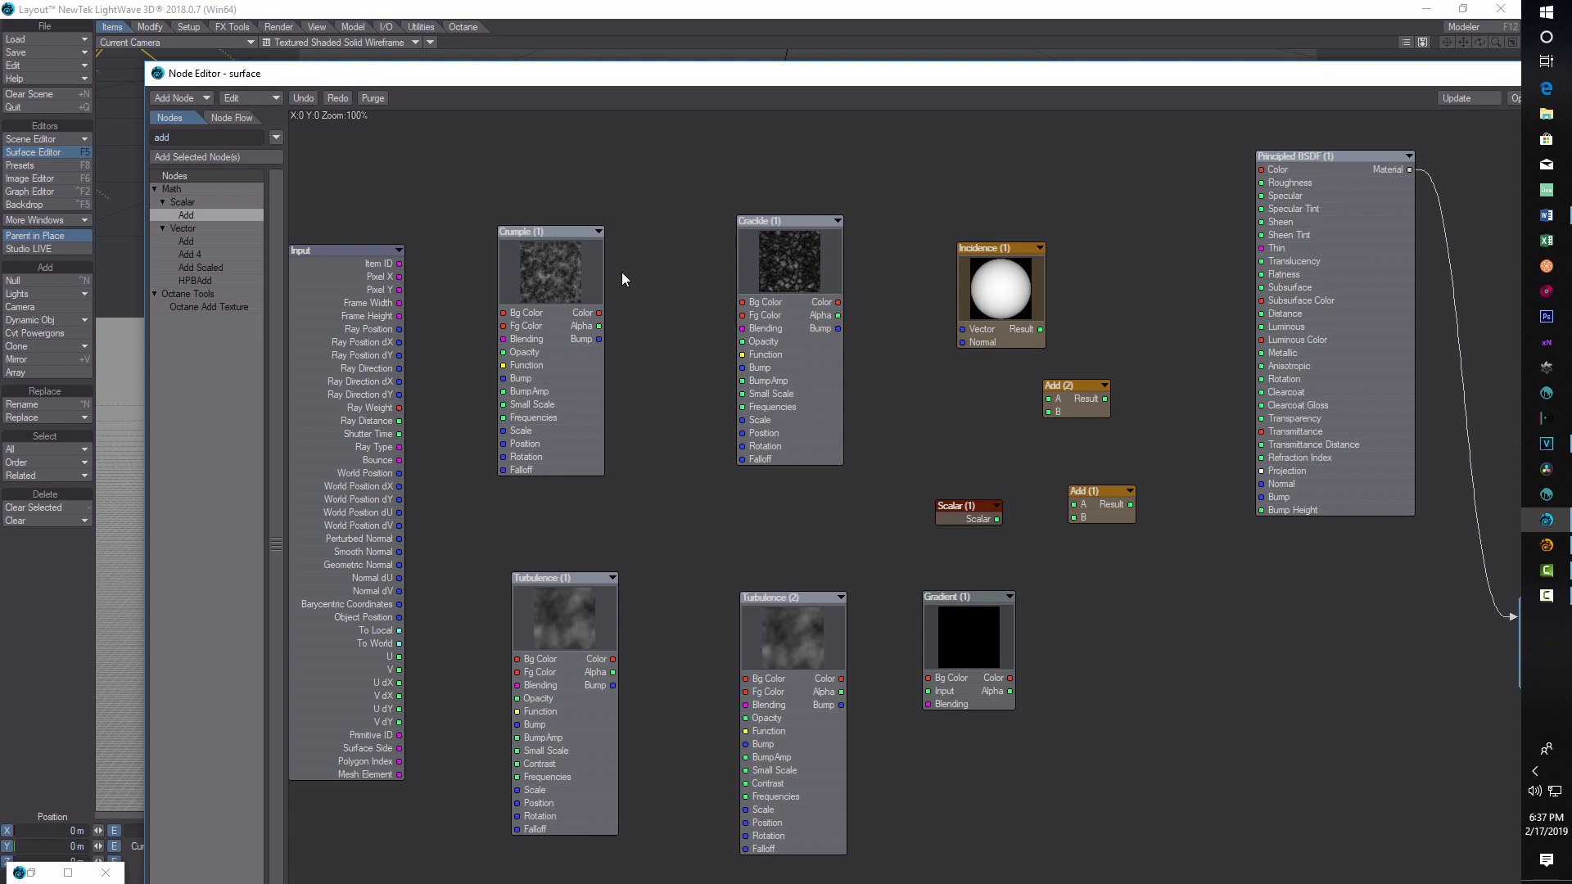
Set the Crumple node's foreground color to 253, 253, 253.
double_click(552, 267)
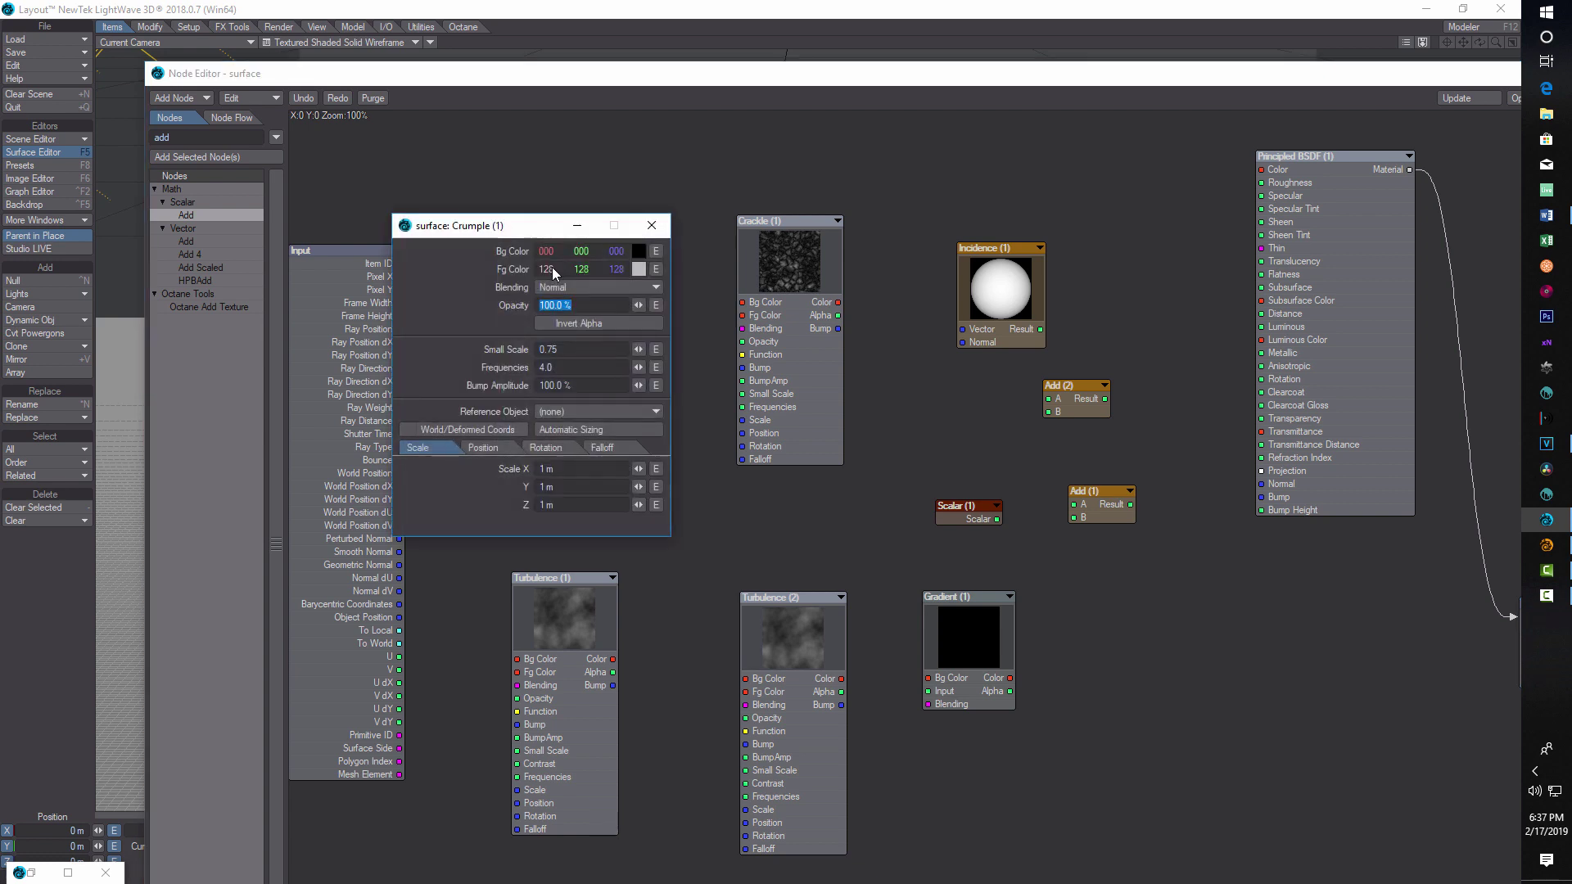
left_click(637, 268)
left_click(190, 379)
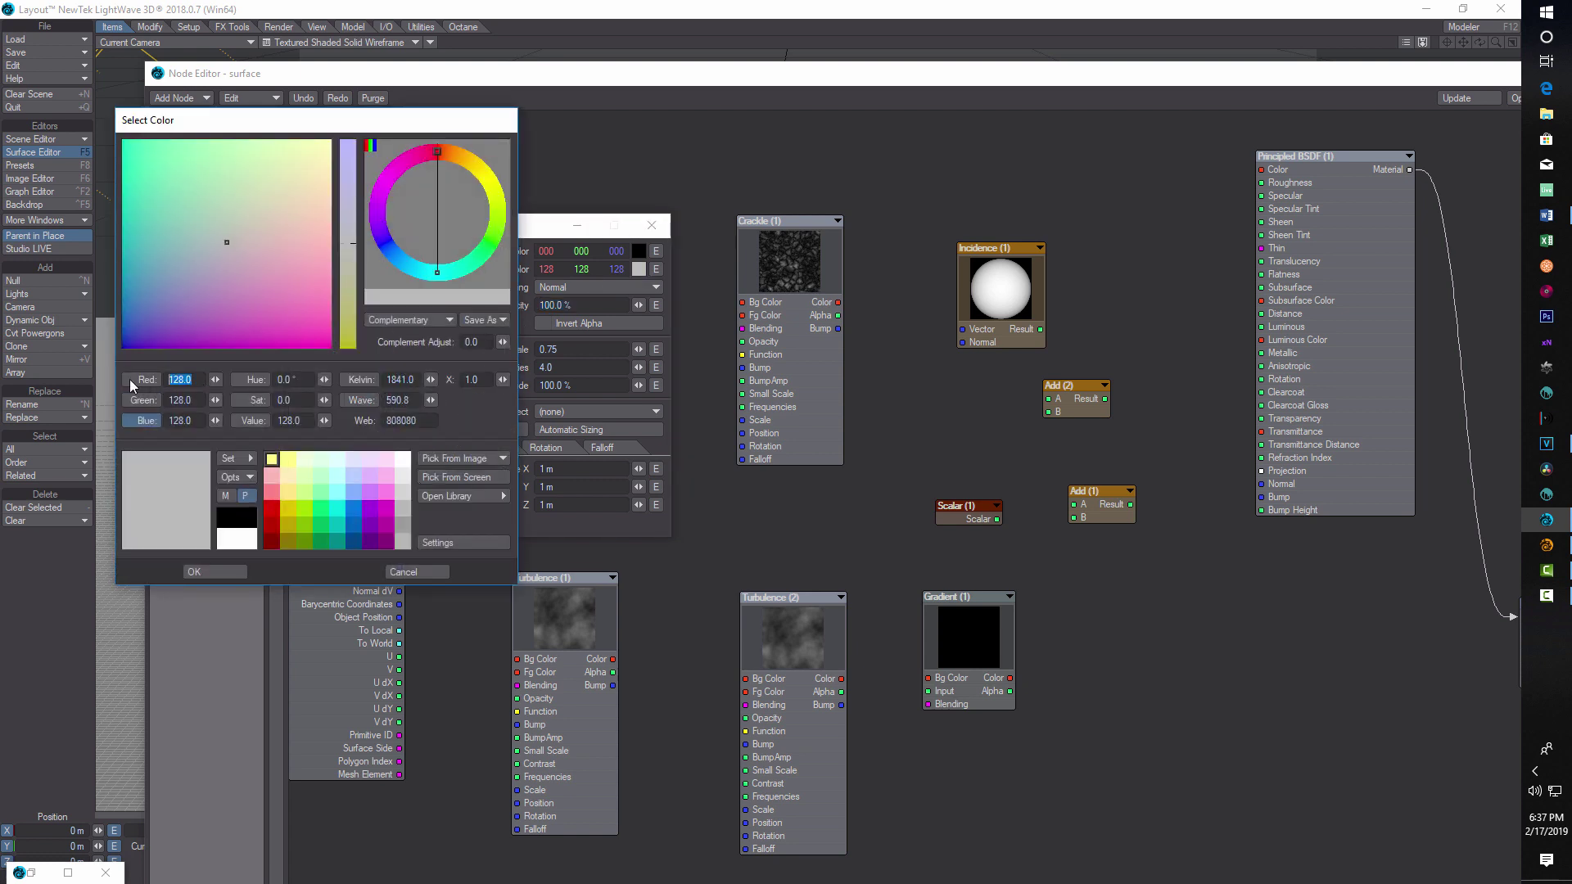
type("253")
key("Tab")
type("253")
key("Tab")
type("253")
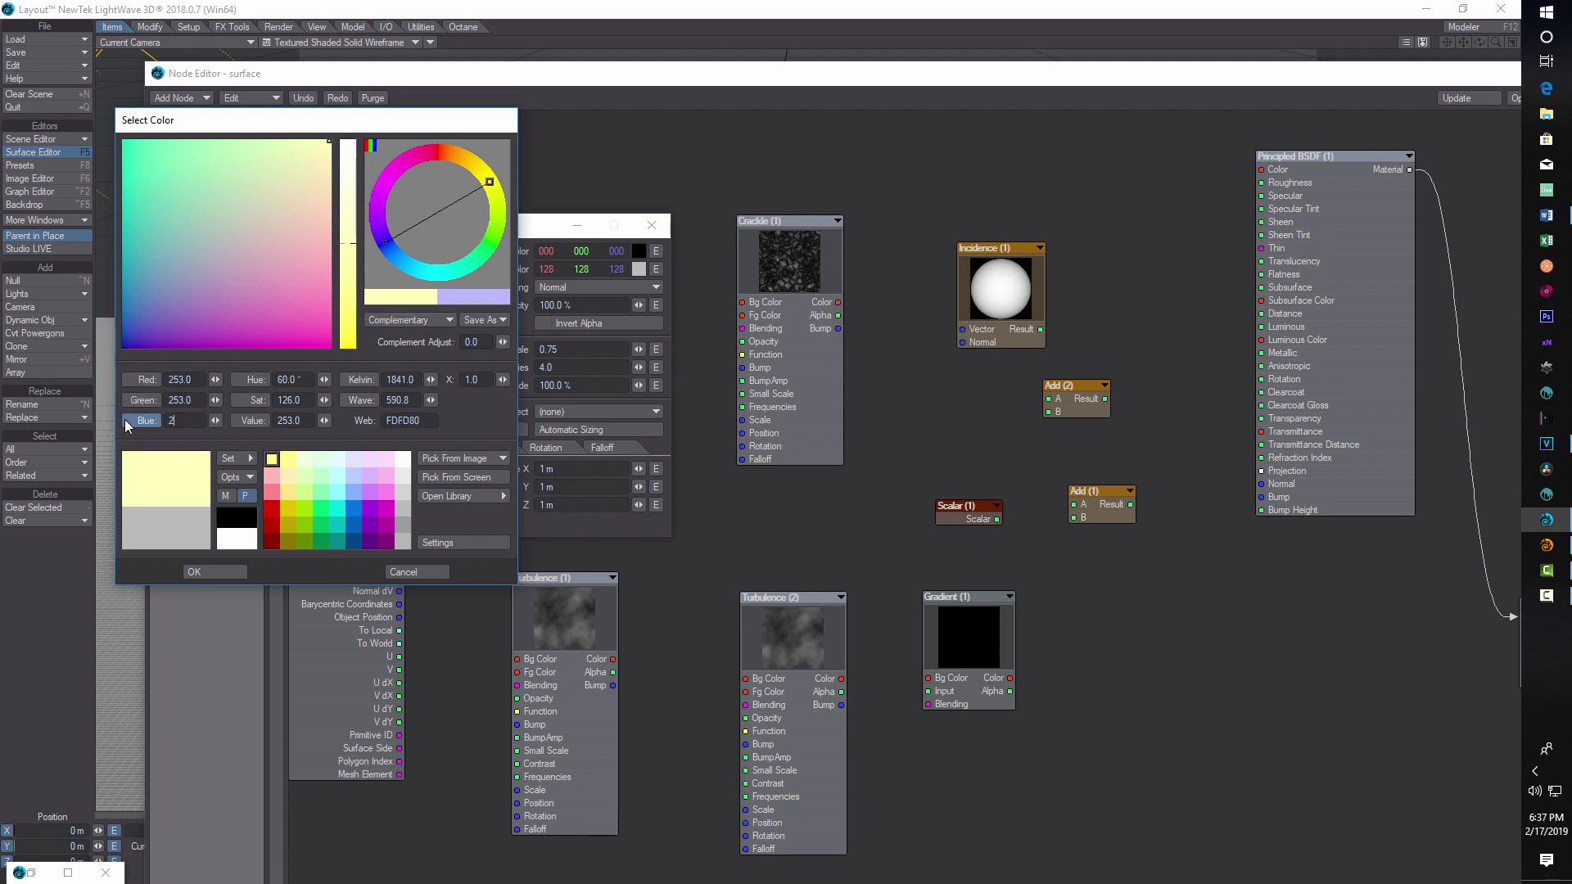
left_click(204, 568)
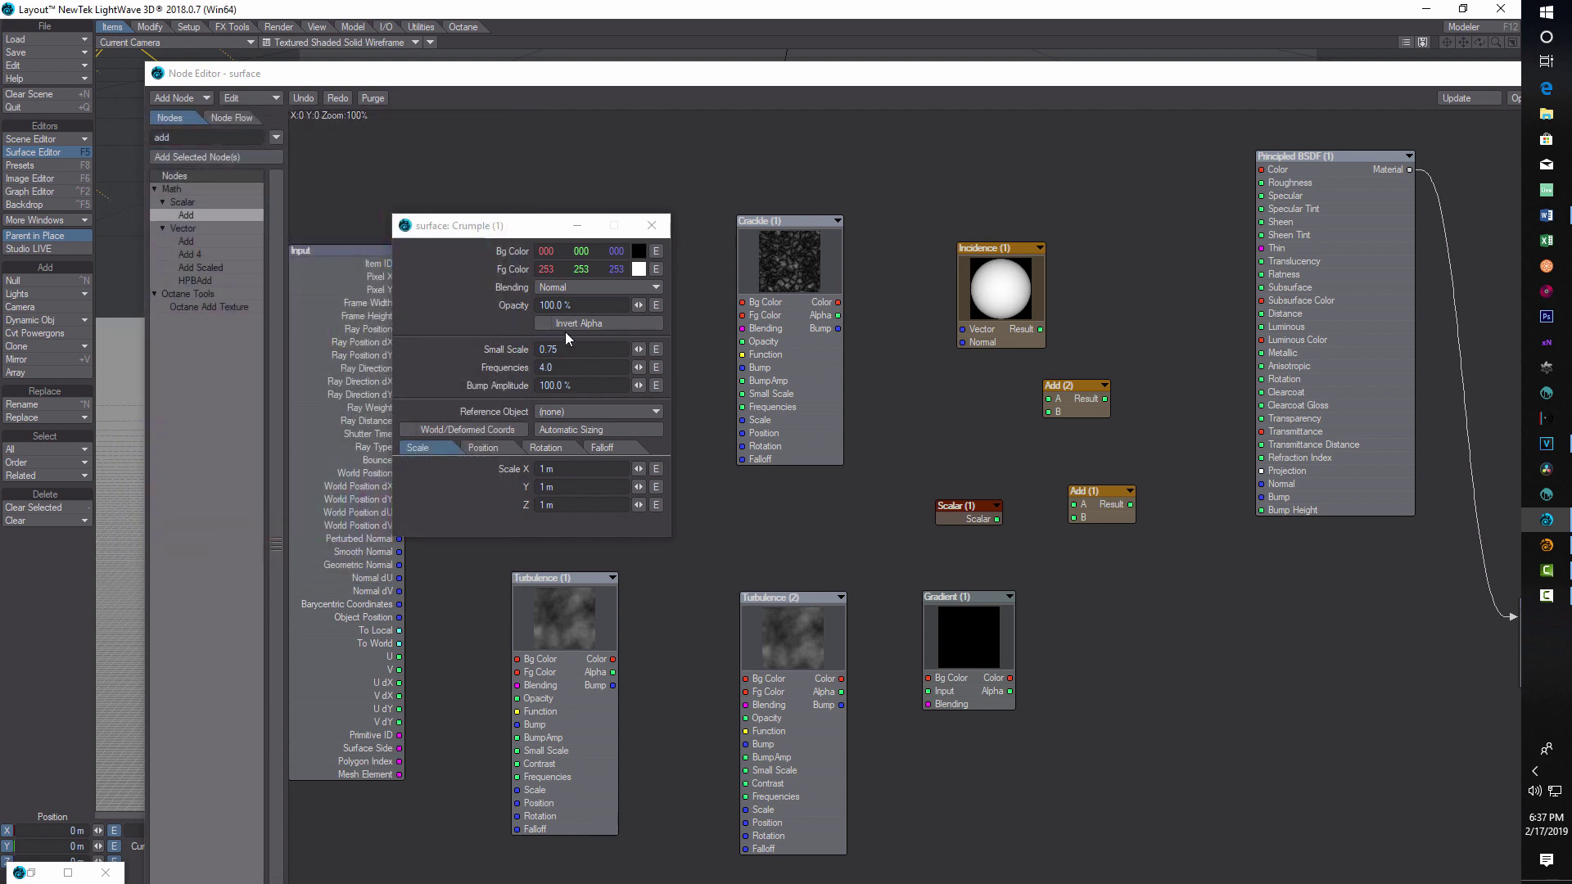
Set Crumple's opacity to 58%, small scale to 0.33, frequencies to 2 and bump amplitude to 10%.
left_click(577, 305)
type("58")
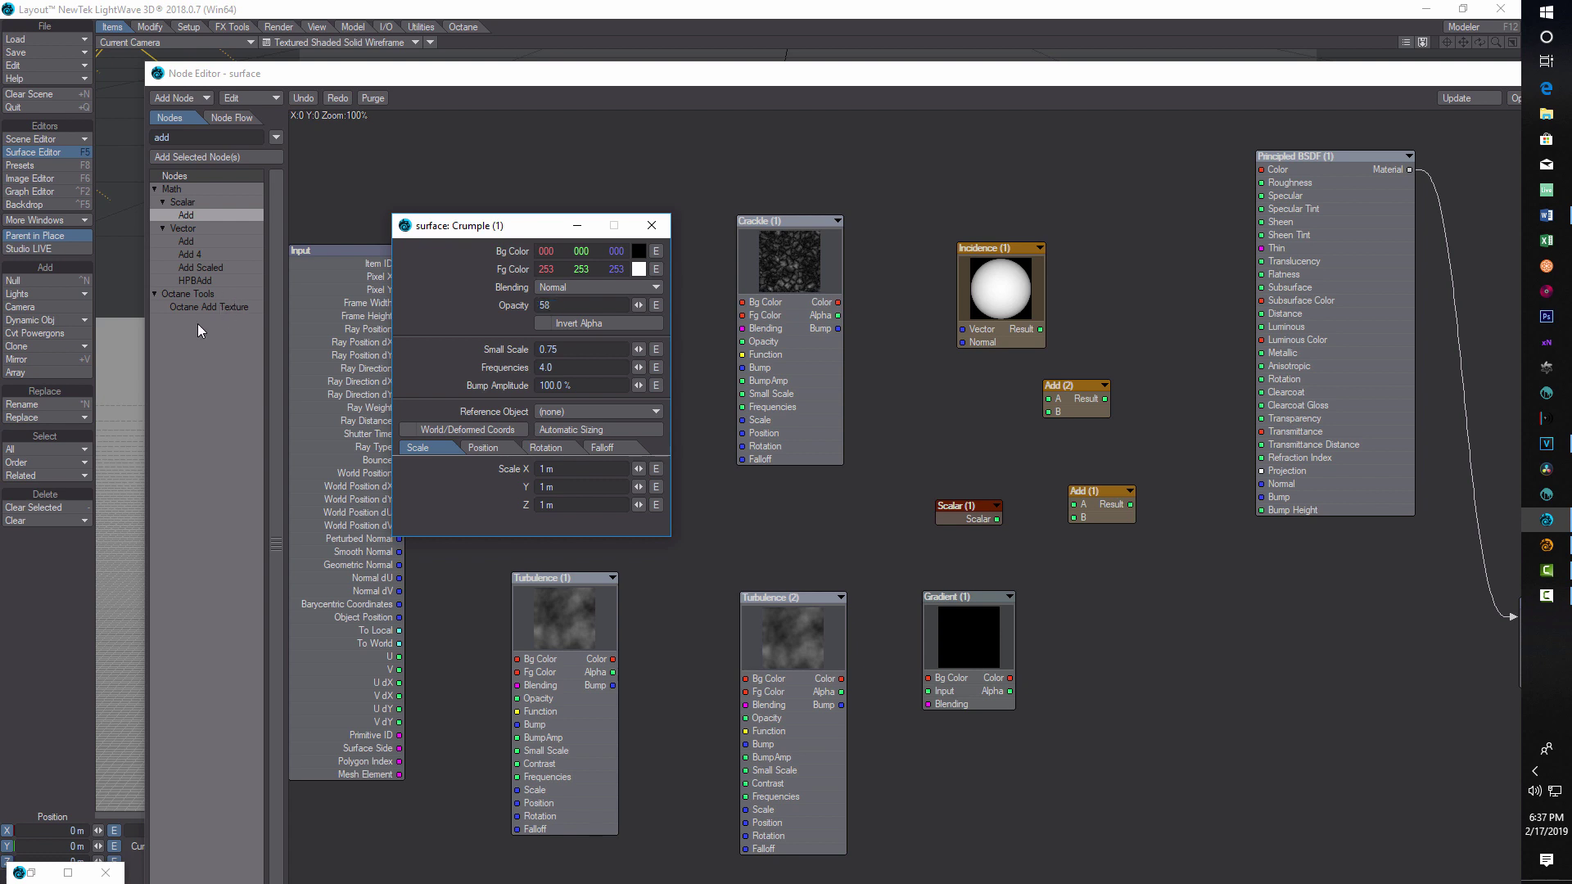
key("Tab")
type(".363")
key("BackSpace")
key("BackSpace")
type("3")
left_click_drag(560, 366, 469, 376)
type("2")
left_click_drag(584, 386, 414, 384)
type("10")
key("Return")
Scale the Crumple texture to 10 m on X, Y and Z and assign Crump as its reference object.
left_click_drag(577, 468, 385, 462)
type("10")
left_click_drag(560, 486, 483, 482)
type("10")
left_click_drag(563, 503, 439, 503)
type("10")
left_click(622, 411)
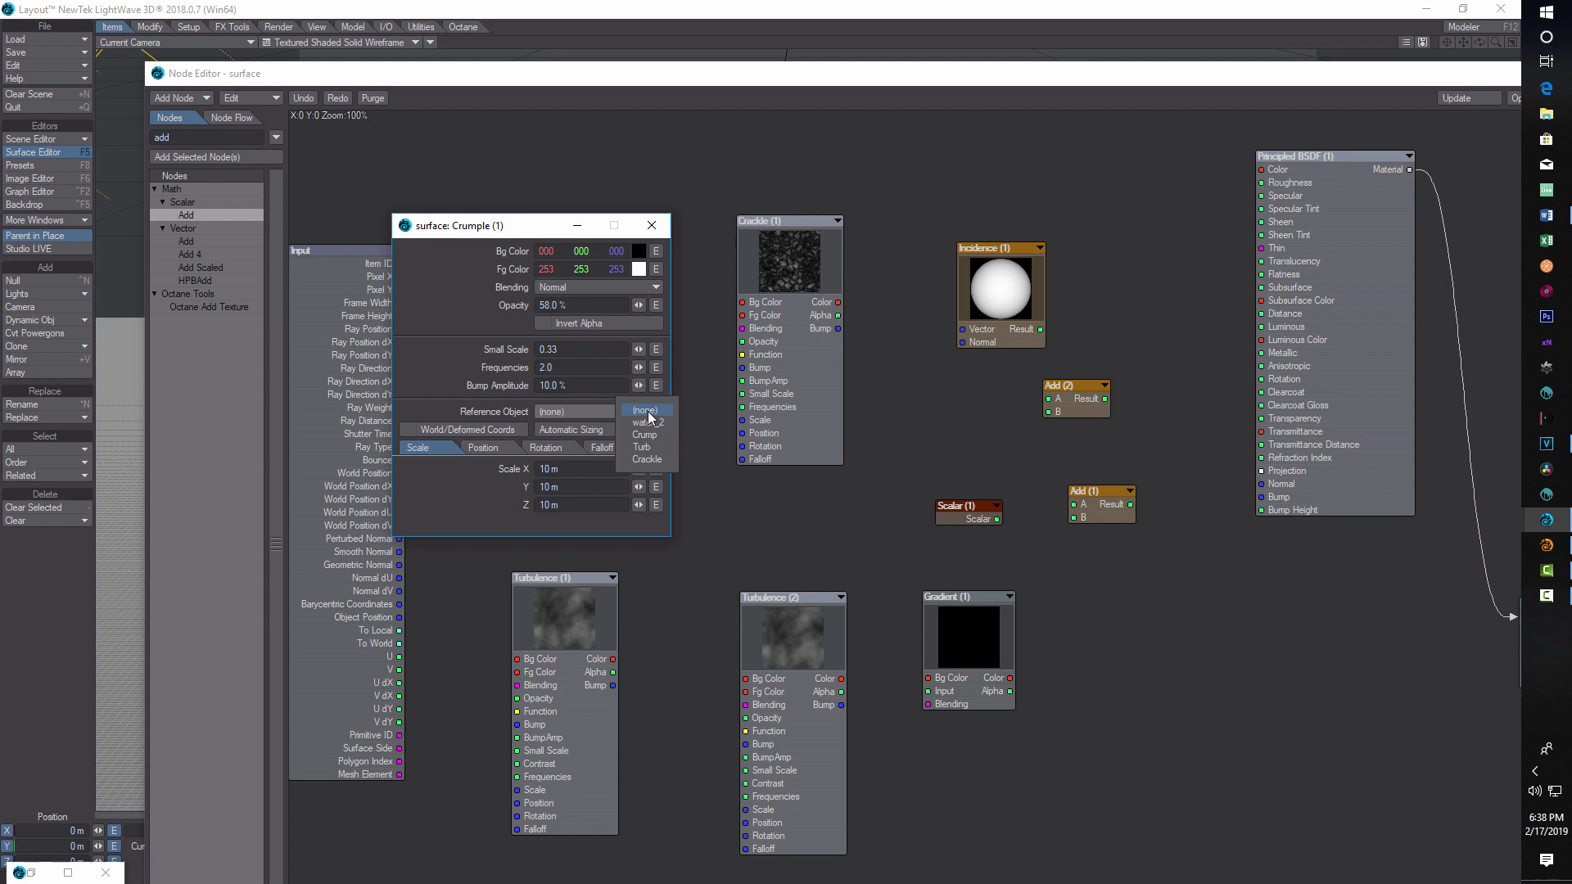
left_click(658, 435)
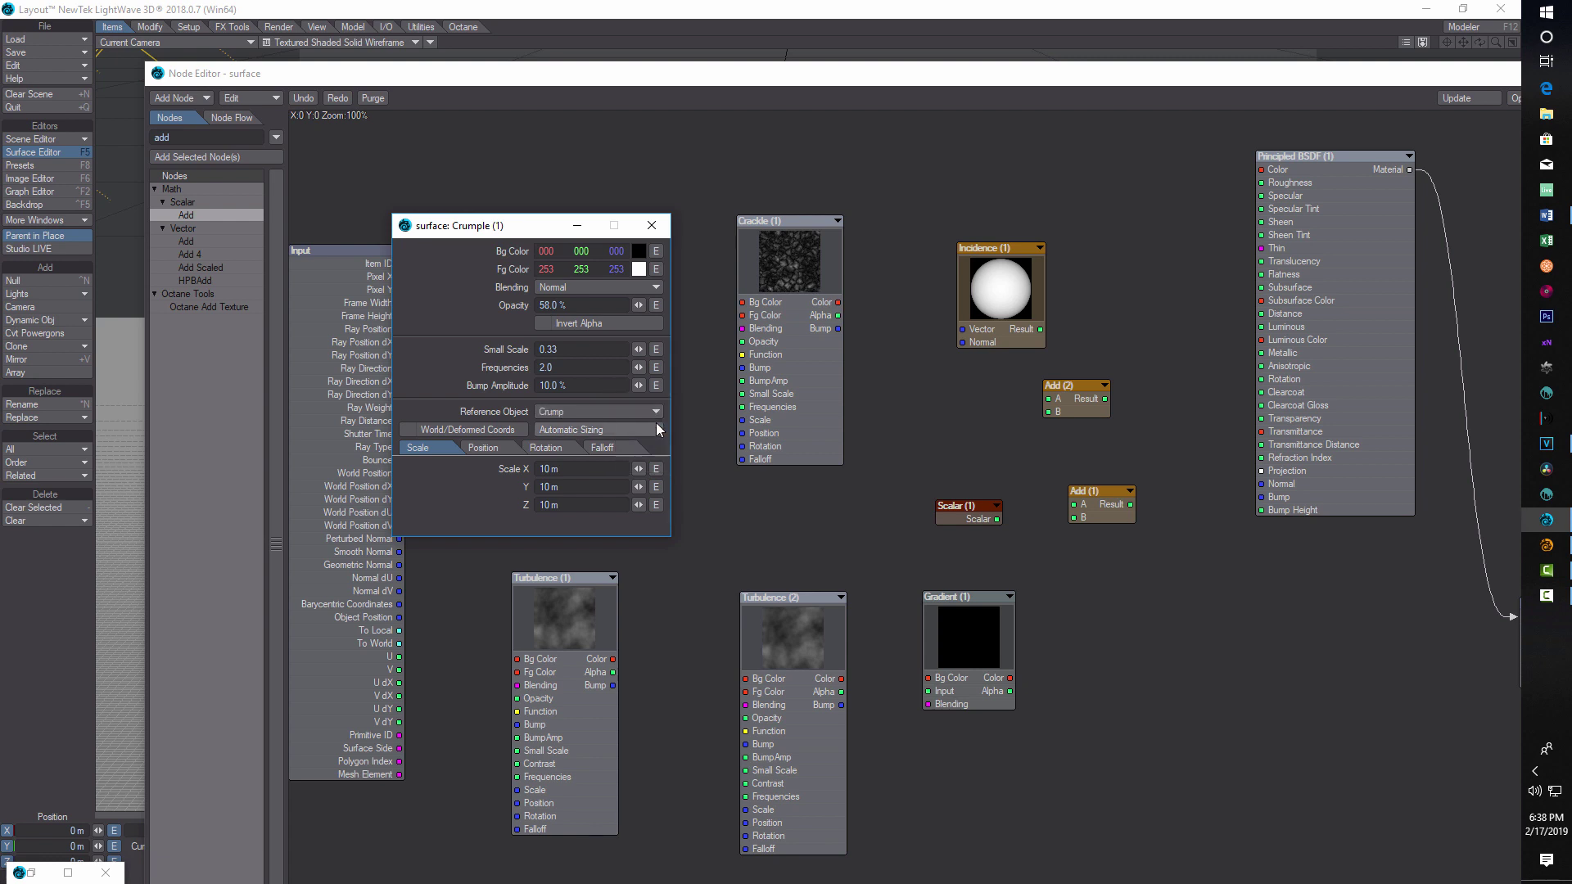
left_click(652, 233)
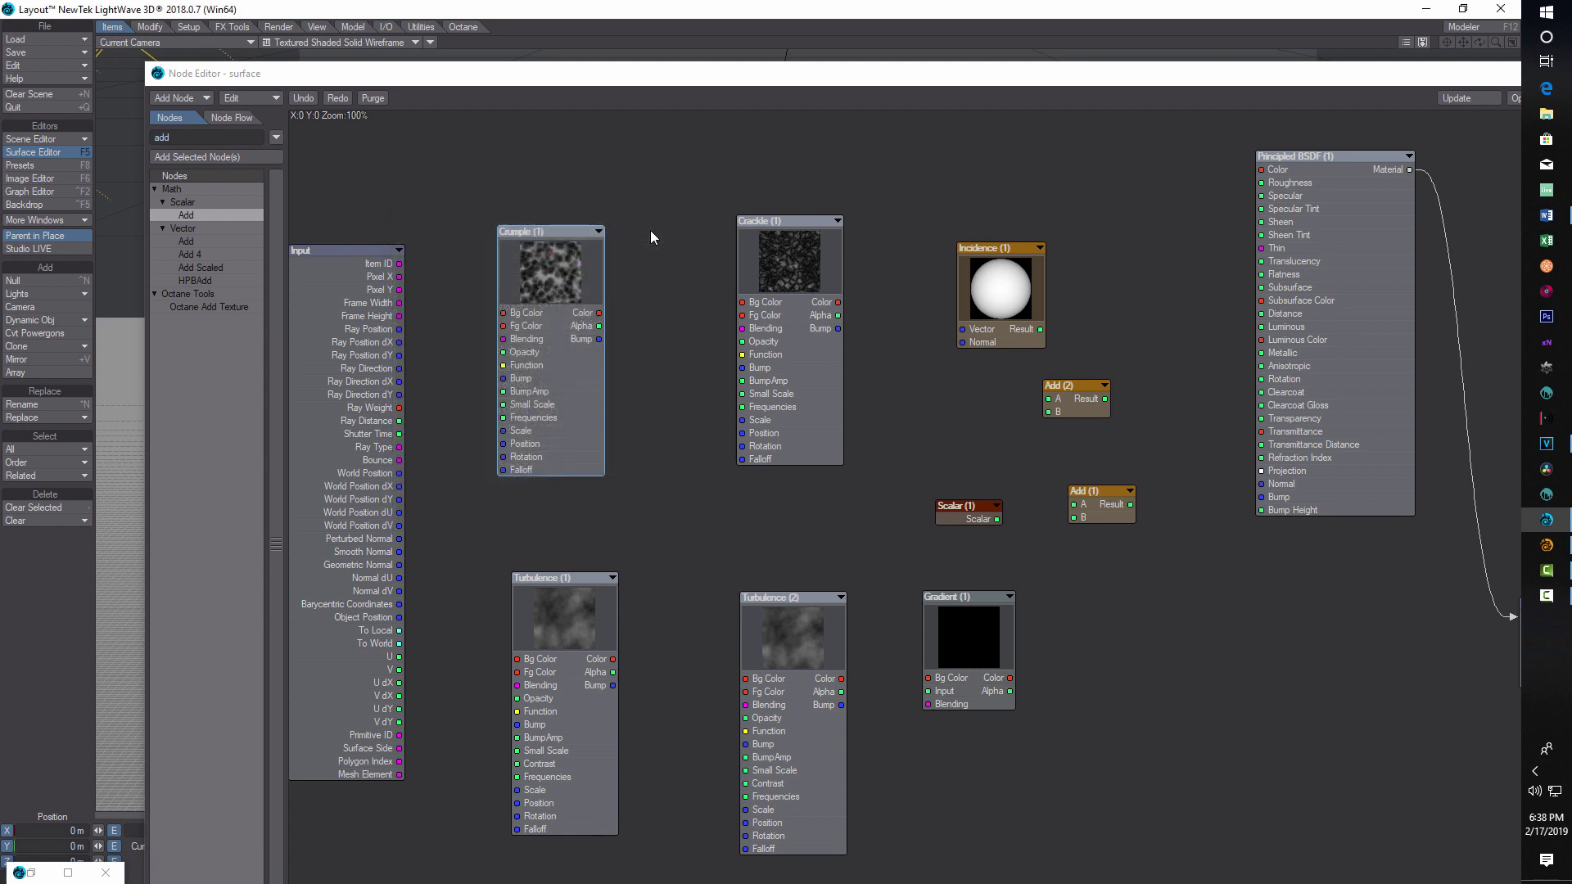
left_click(548, 283)
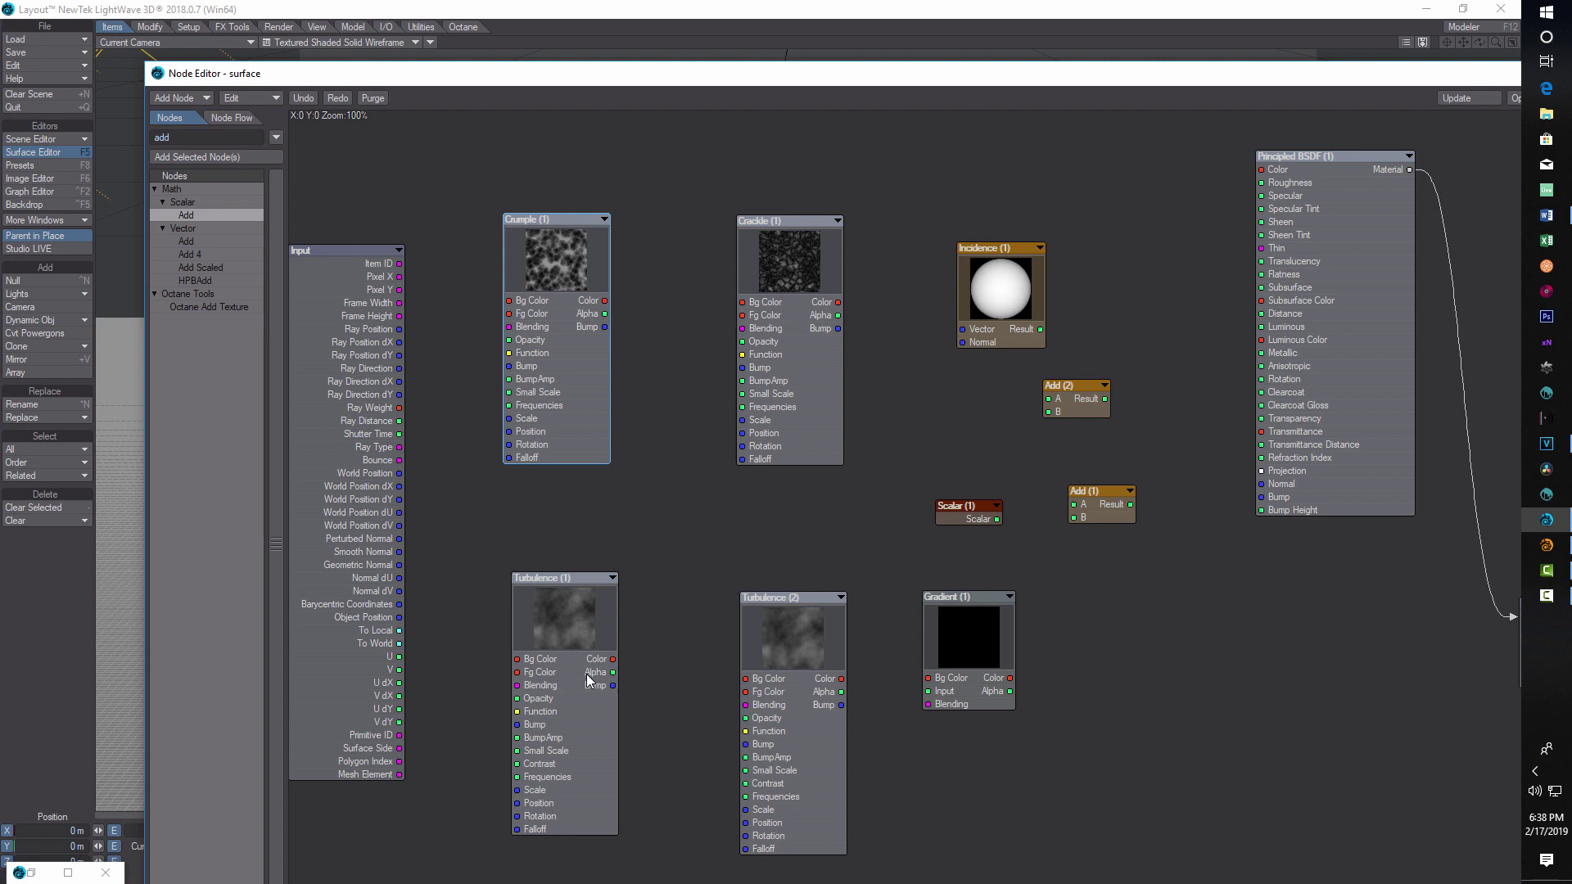
Set the foreground color of the Turbulence (1) node to 54, 54, 54.
double_click(568, 611)
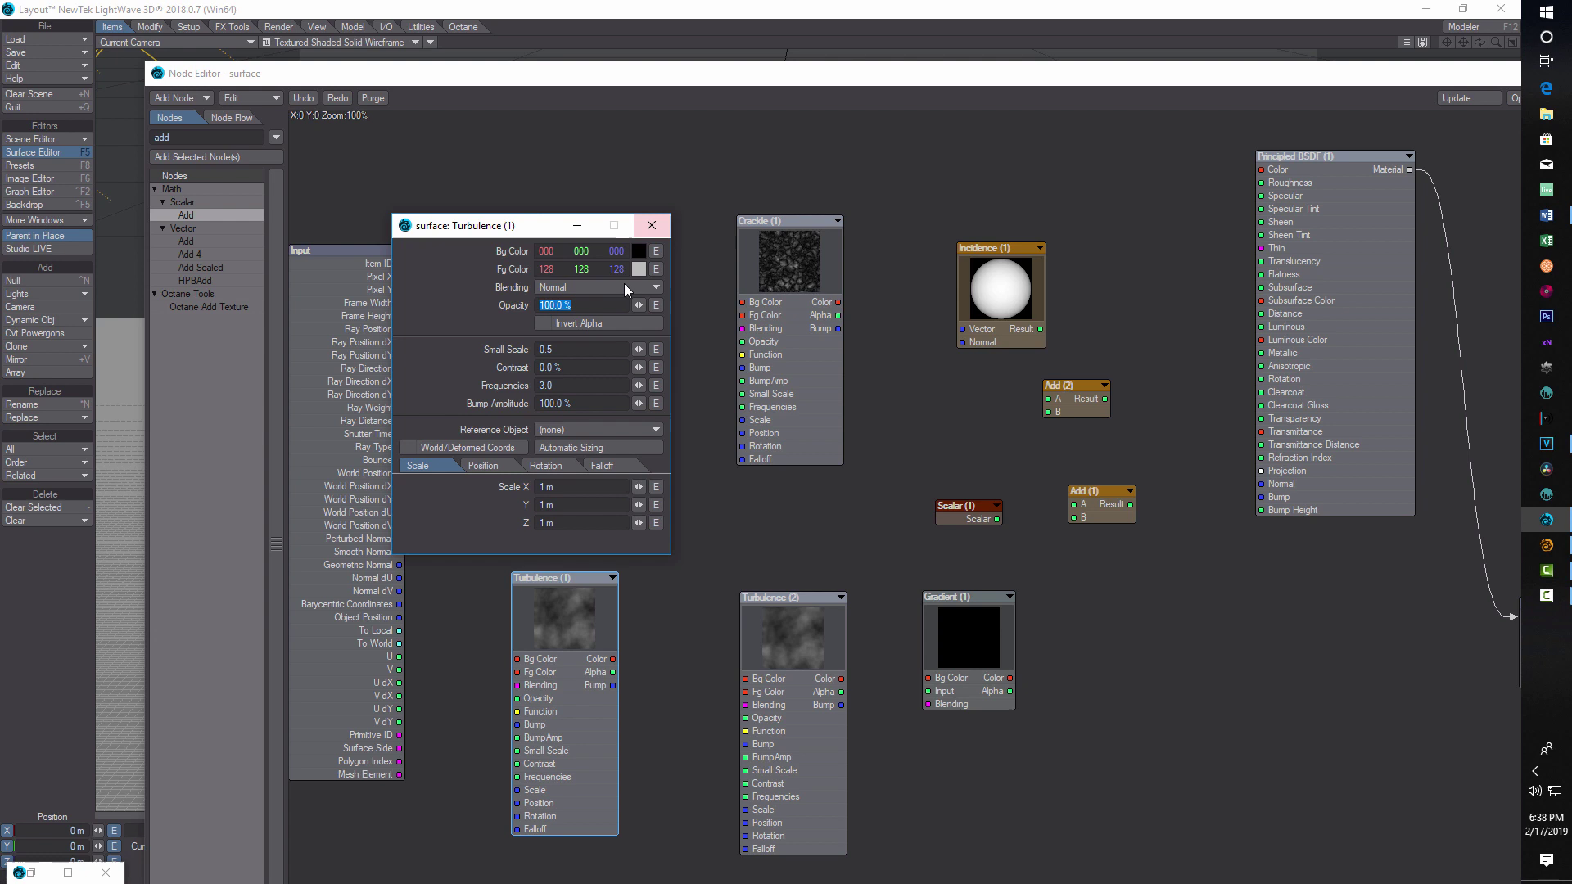
left_click(639, 269)
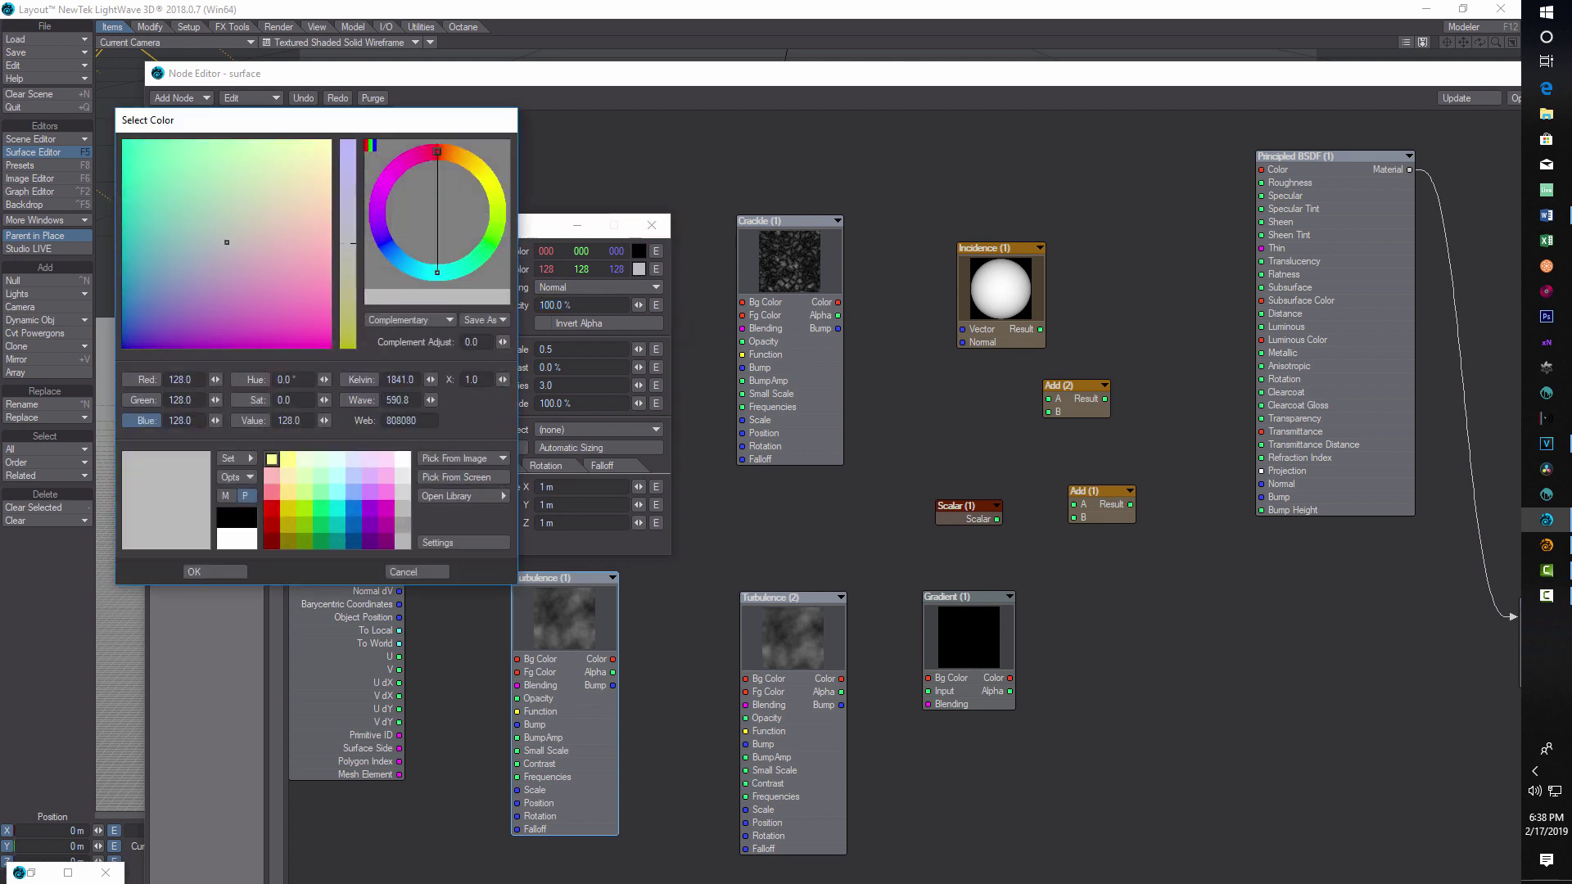
left_click(182, 379)
type("54")
key("Tab")
type("54")
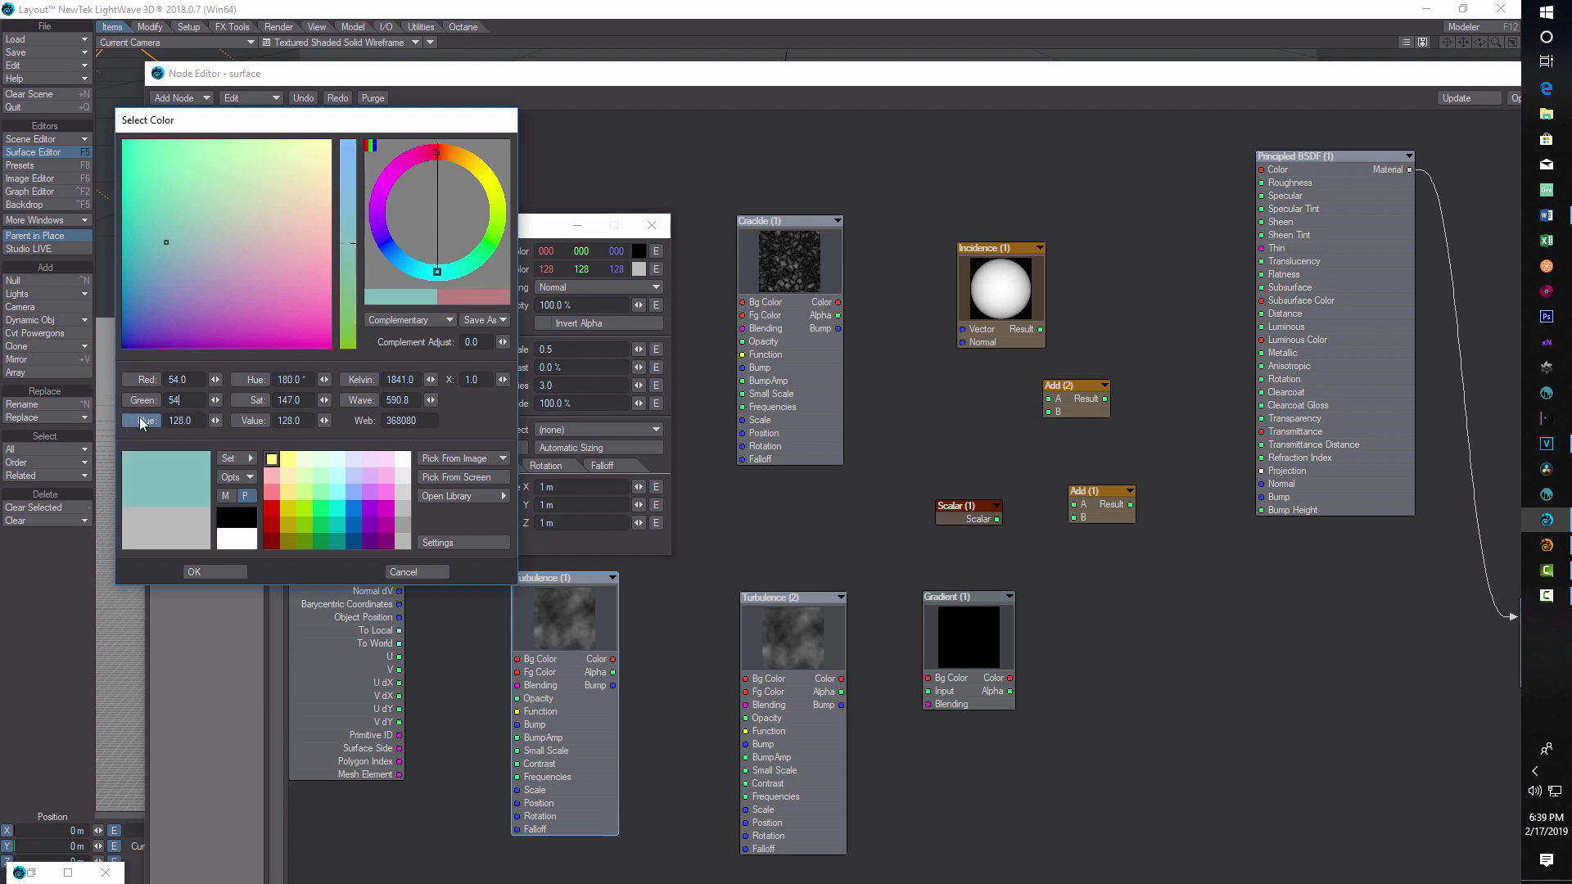
key("Return")
left_click(196, 418)
type("54")
key("Return")
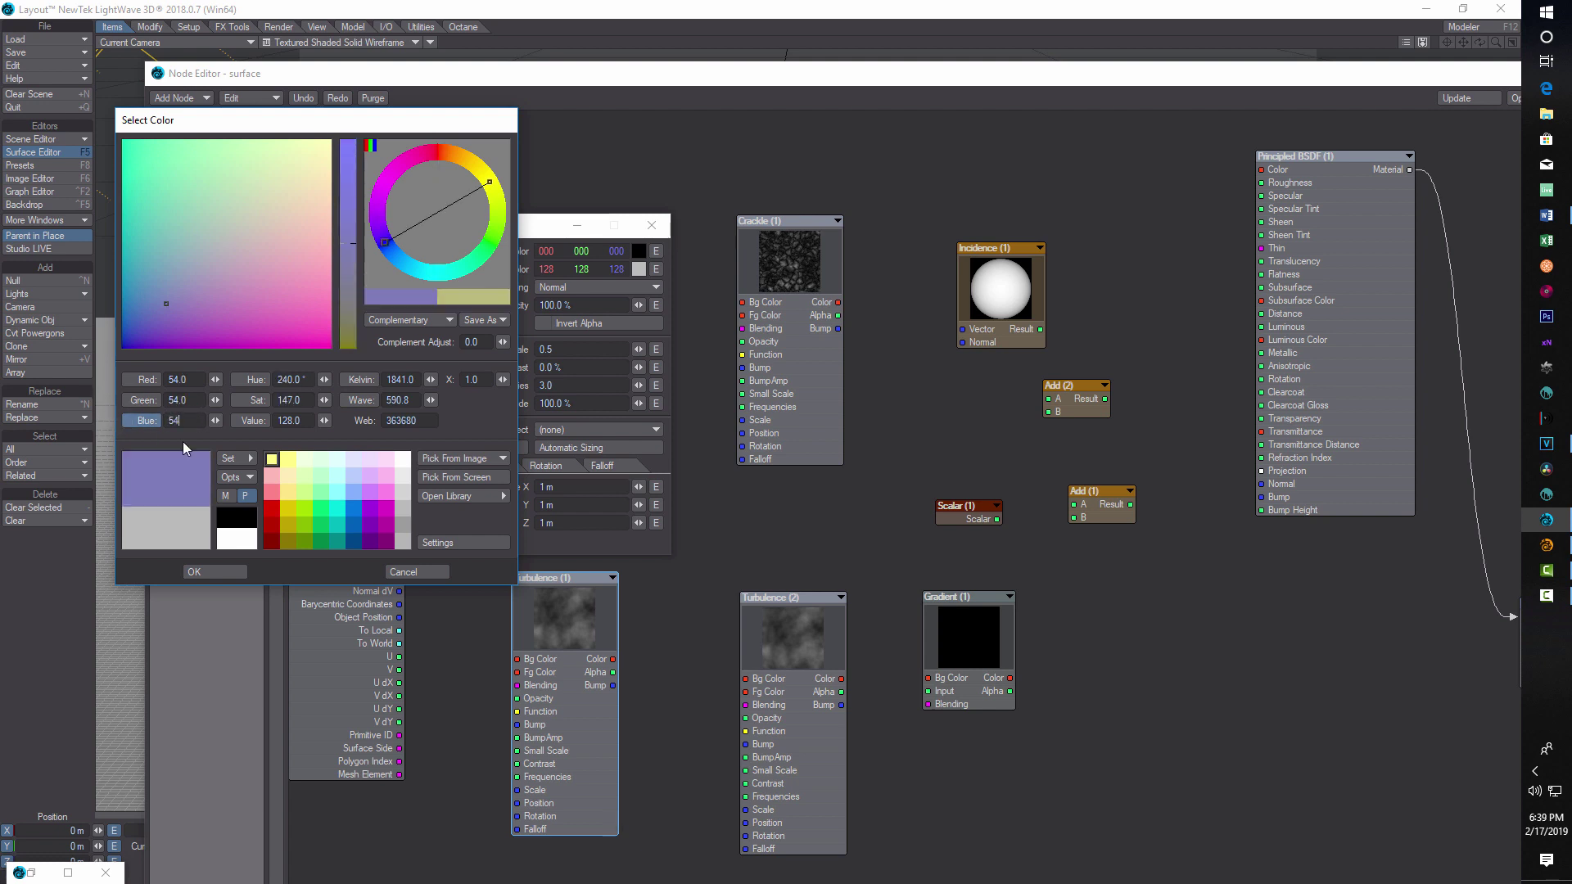
left_click(227, 572)
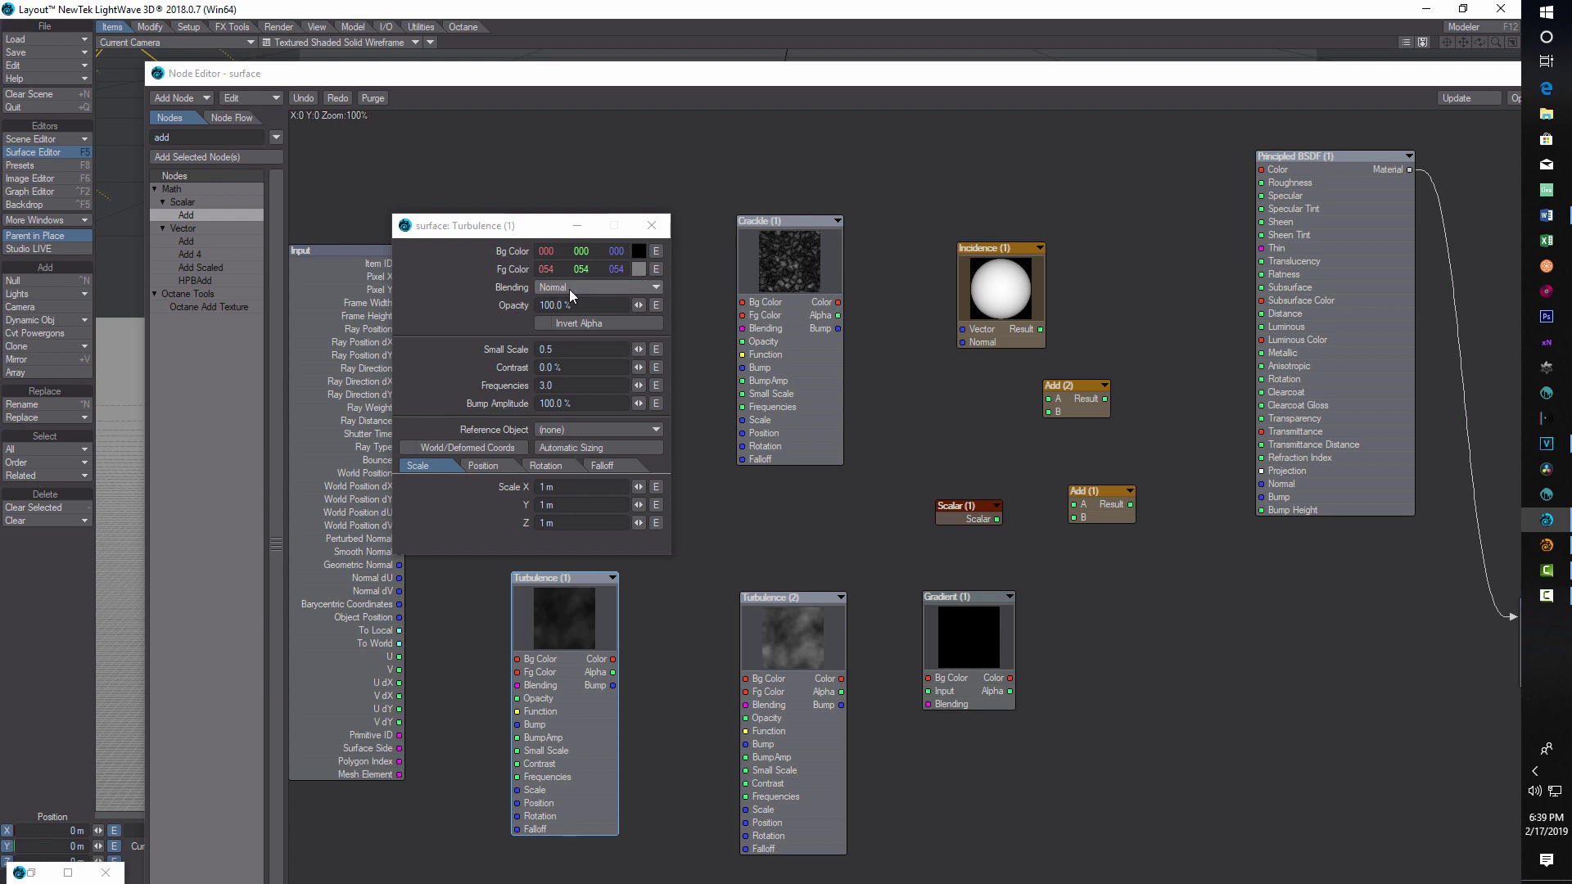
Set Turbulence (1) to 60% opacity and 80% contrast.
left_click(456, 312)
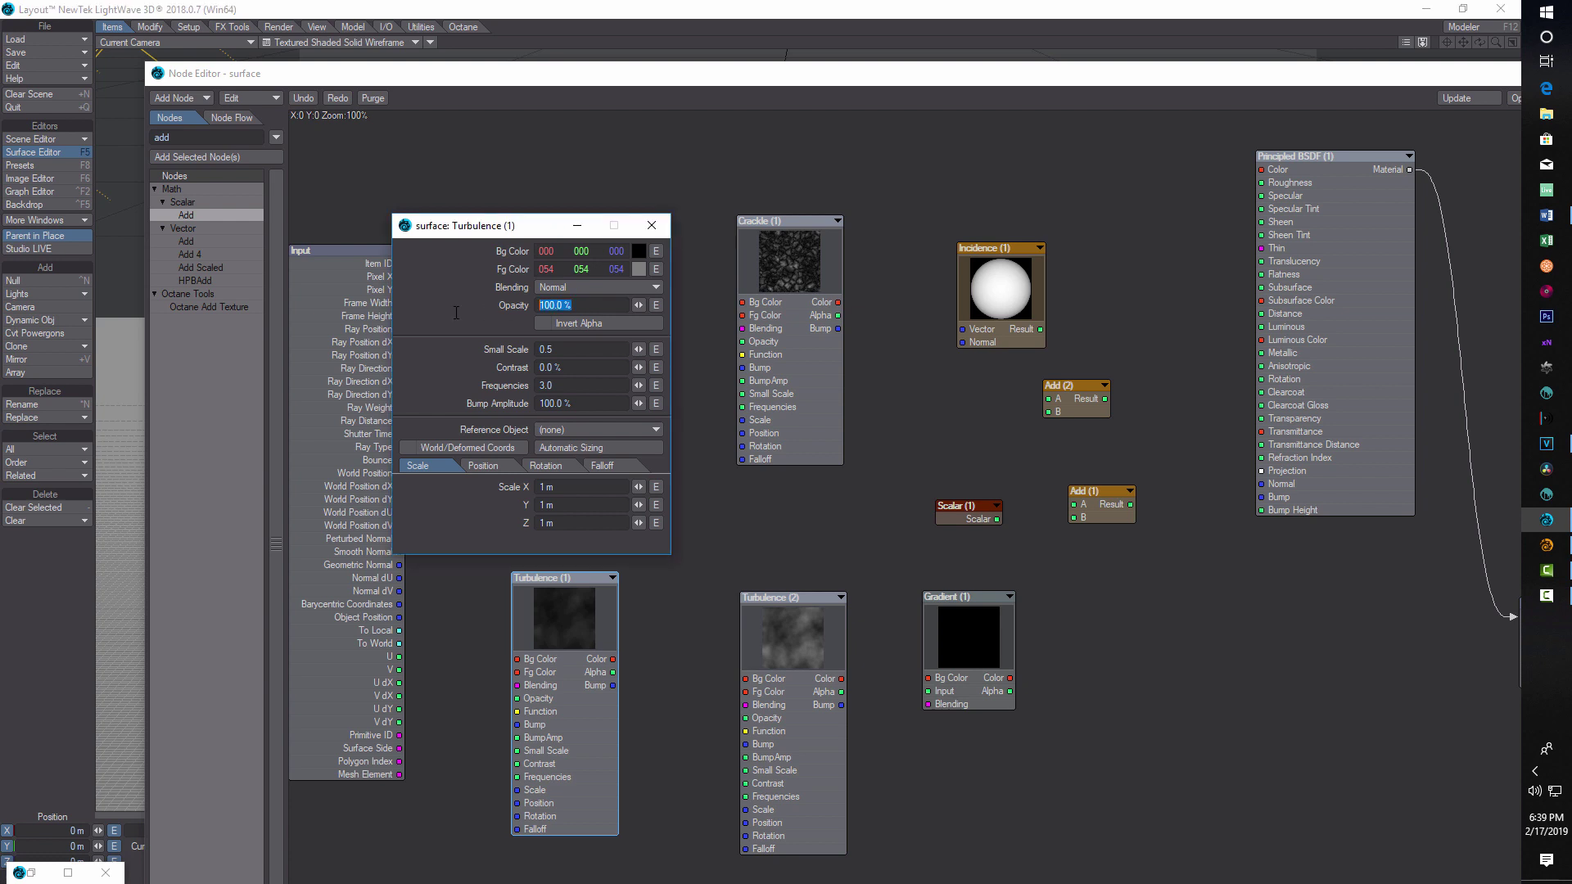
type("60")
key("Tab")
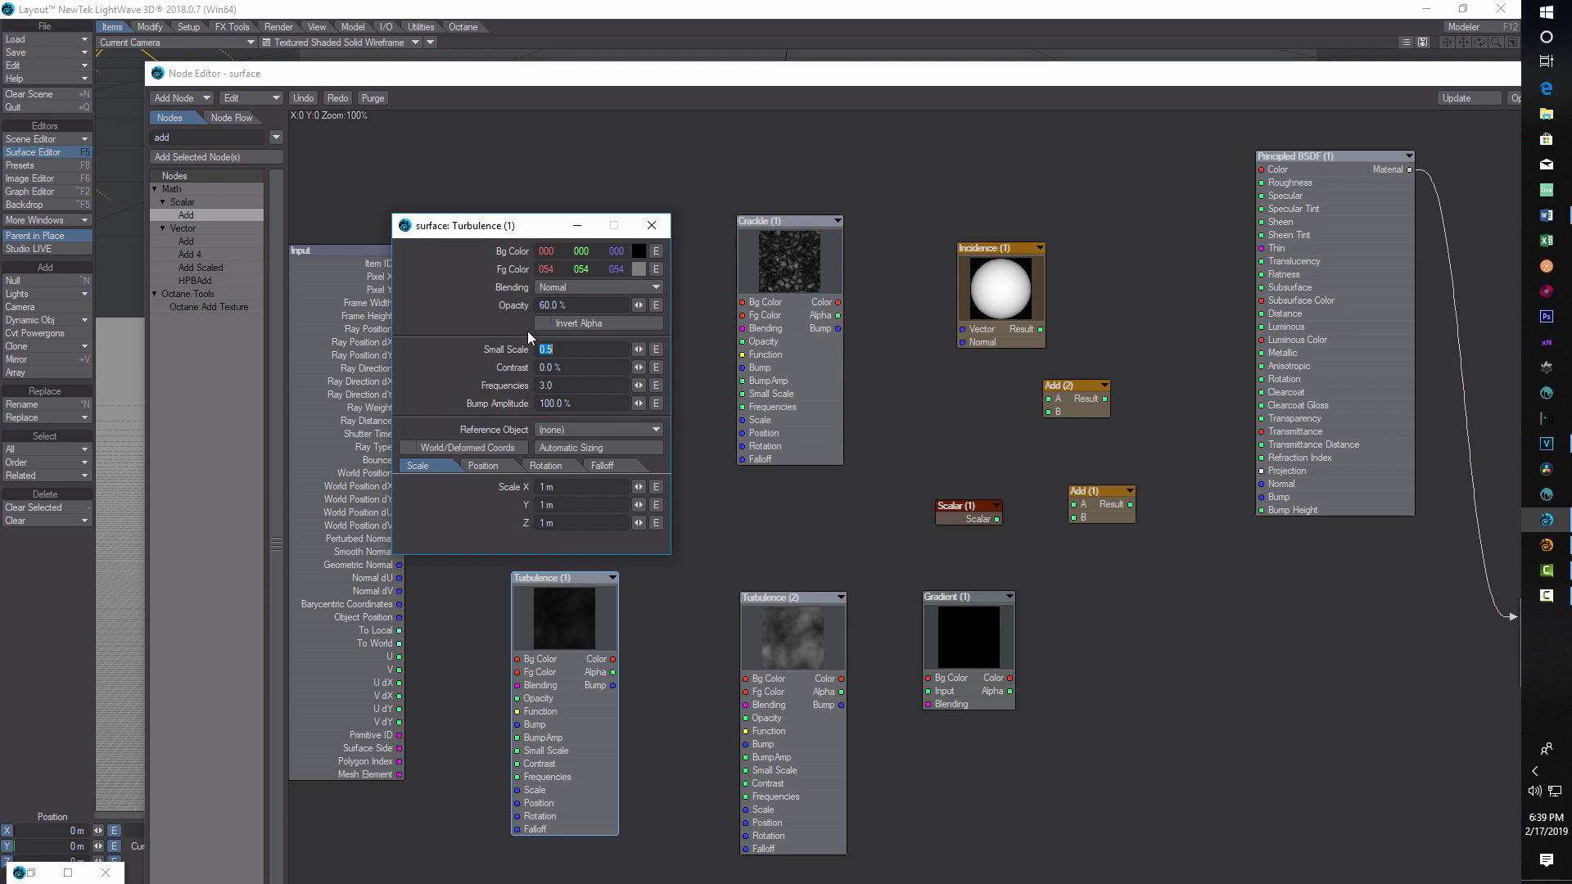
left_click(570, 368)
double_click(567, 367)
type("80")
key("Tab")
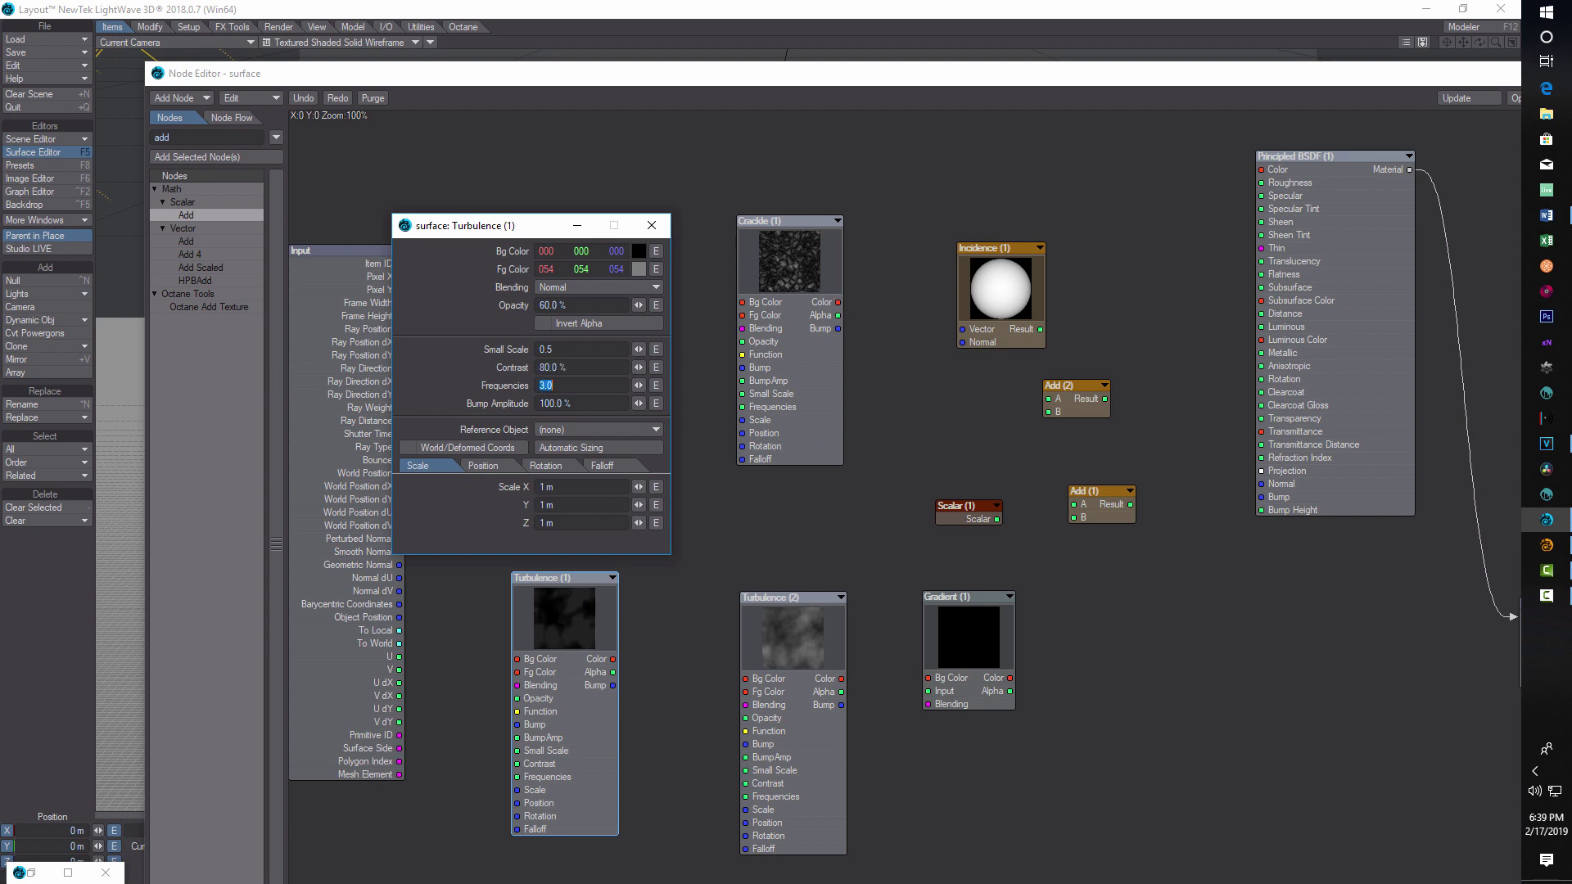
Assign Turb as the reference object of Turbulence (1) and set its scale to 5 m on X, Y and Z.
left_click(652, 430)
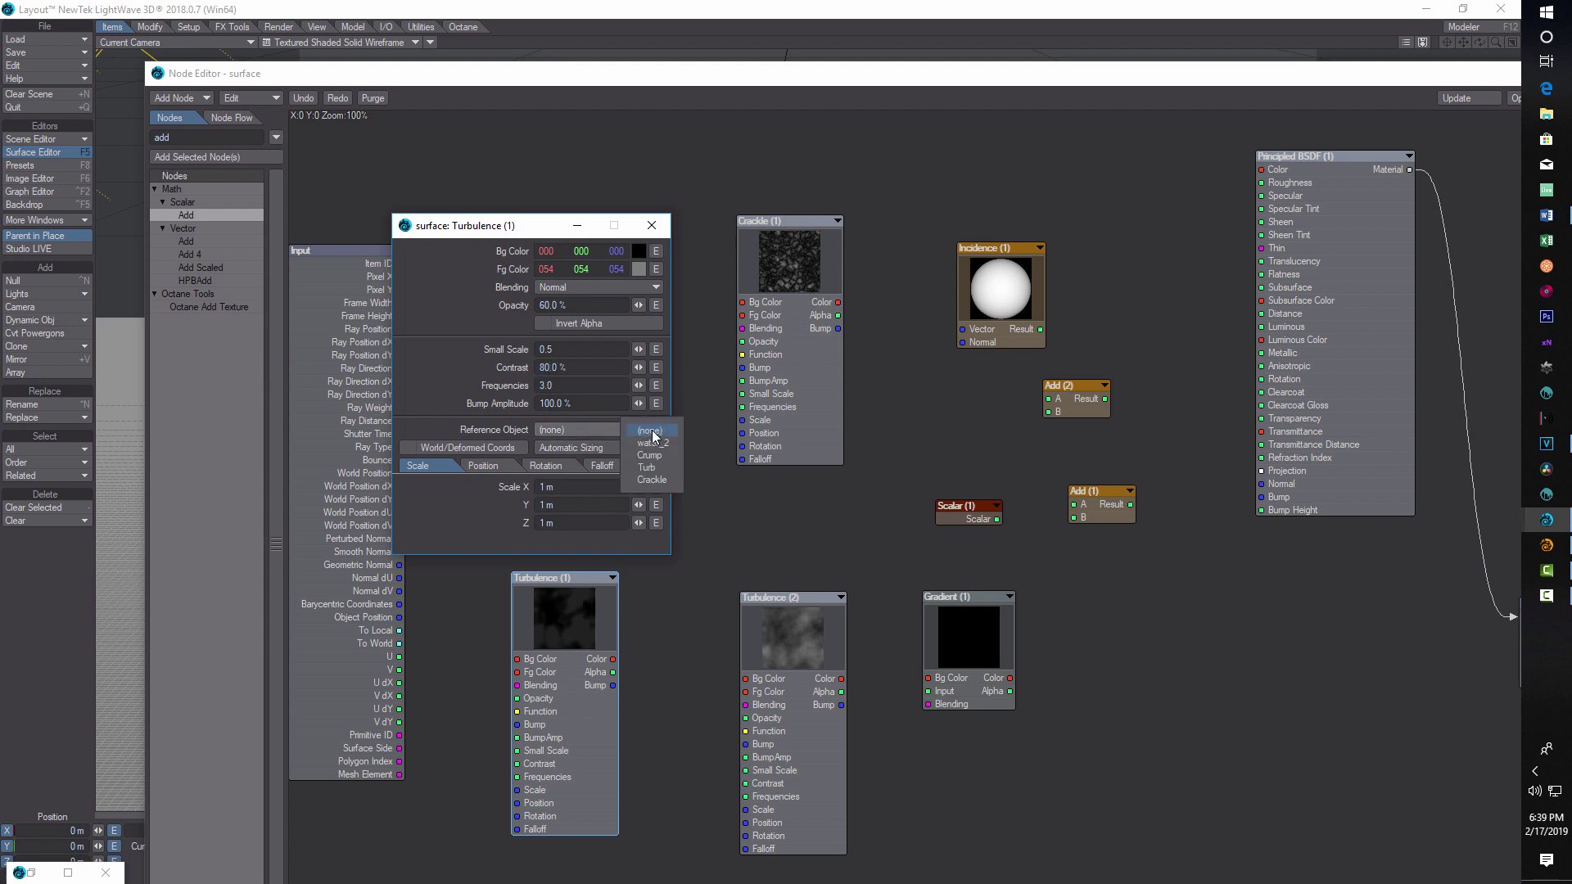
left_click(648, 469)
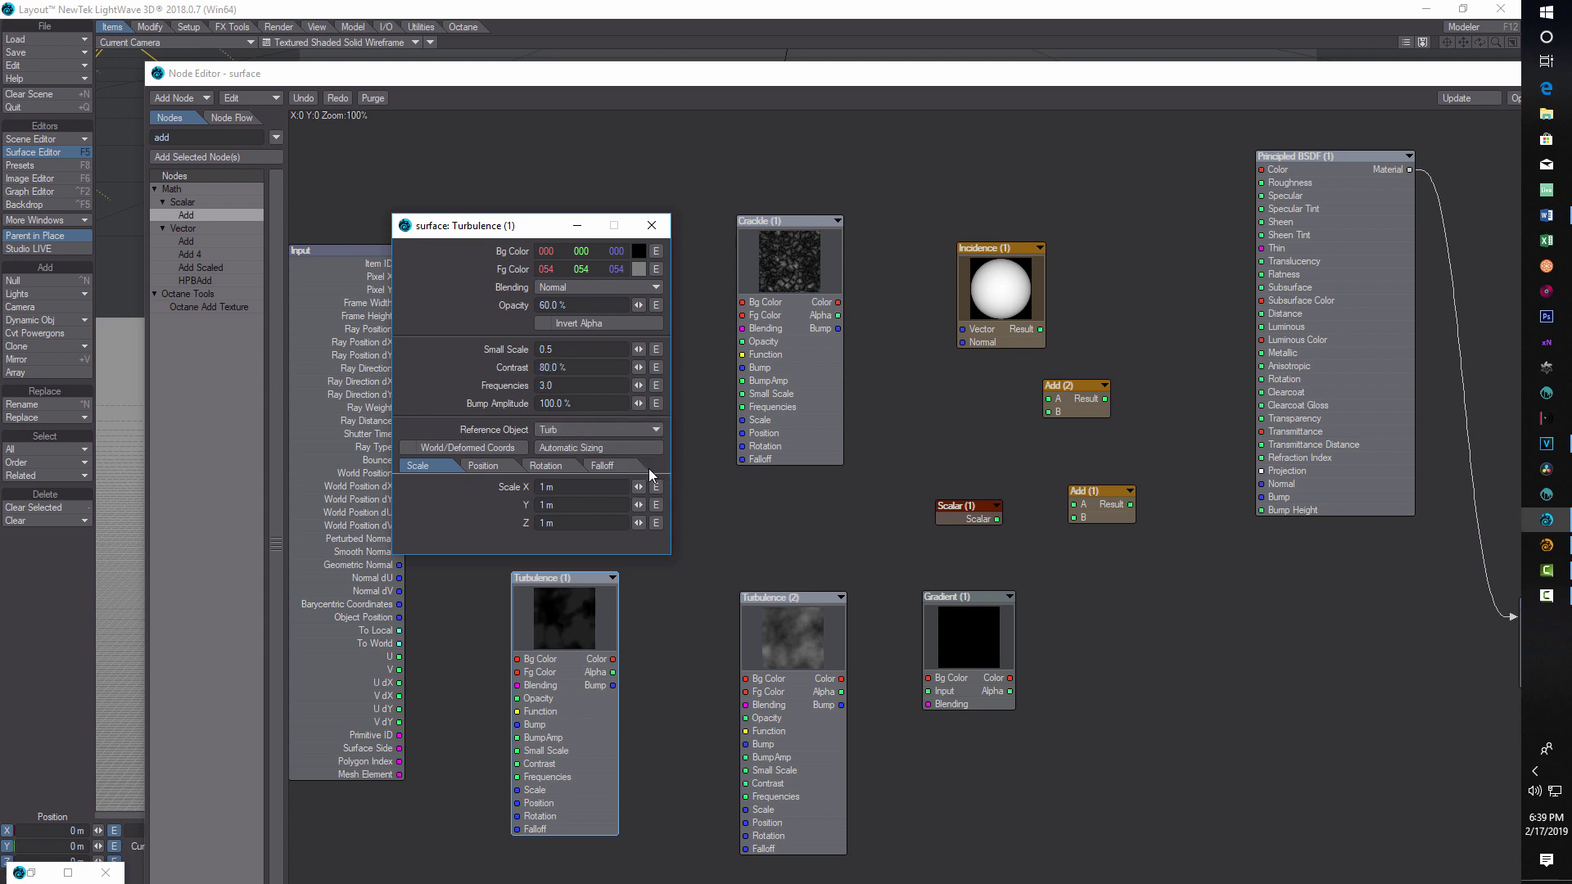
left_click(595, 489)
type("5")
key("Return")
left_click(578, 501)
key("Tab")
key("Return")
Set the frequencies of Turbulence (1) to 2 and review the Crumple node's settings.
left_click(577, 386)
type("2")
left_click(712, 522)
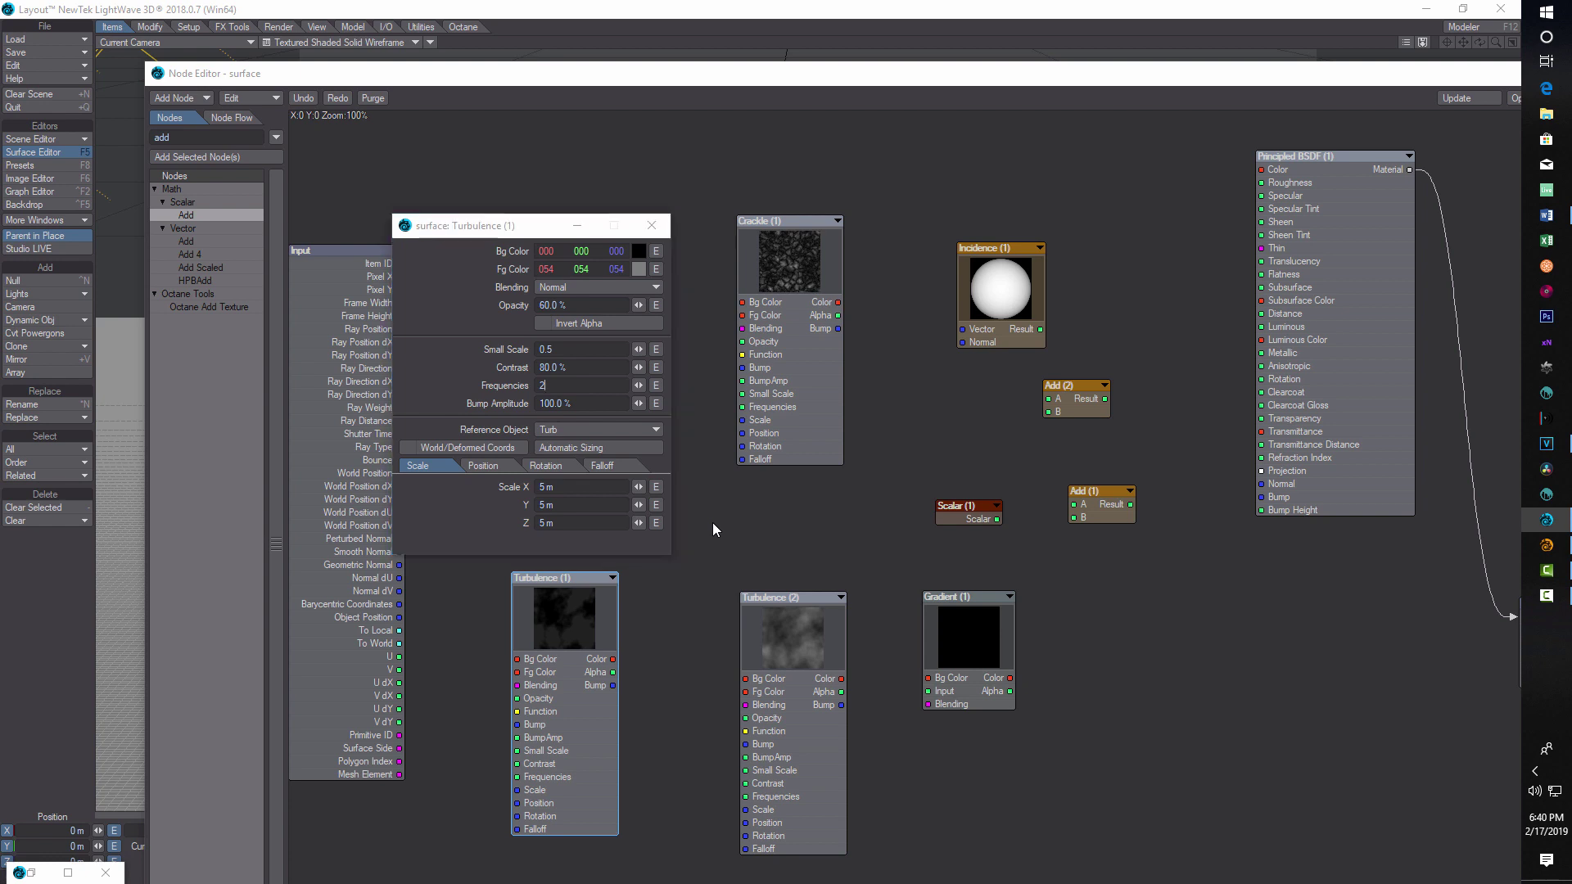
double_click(555, 272)
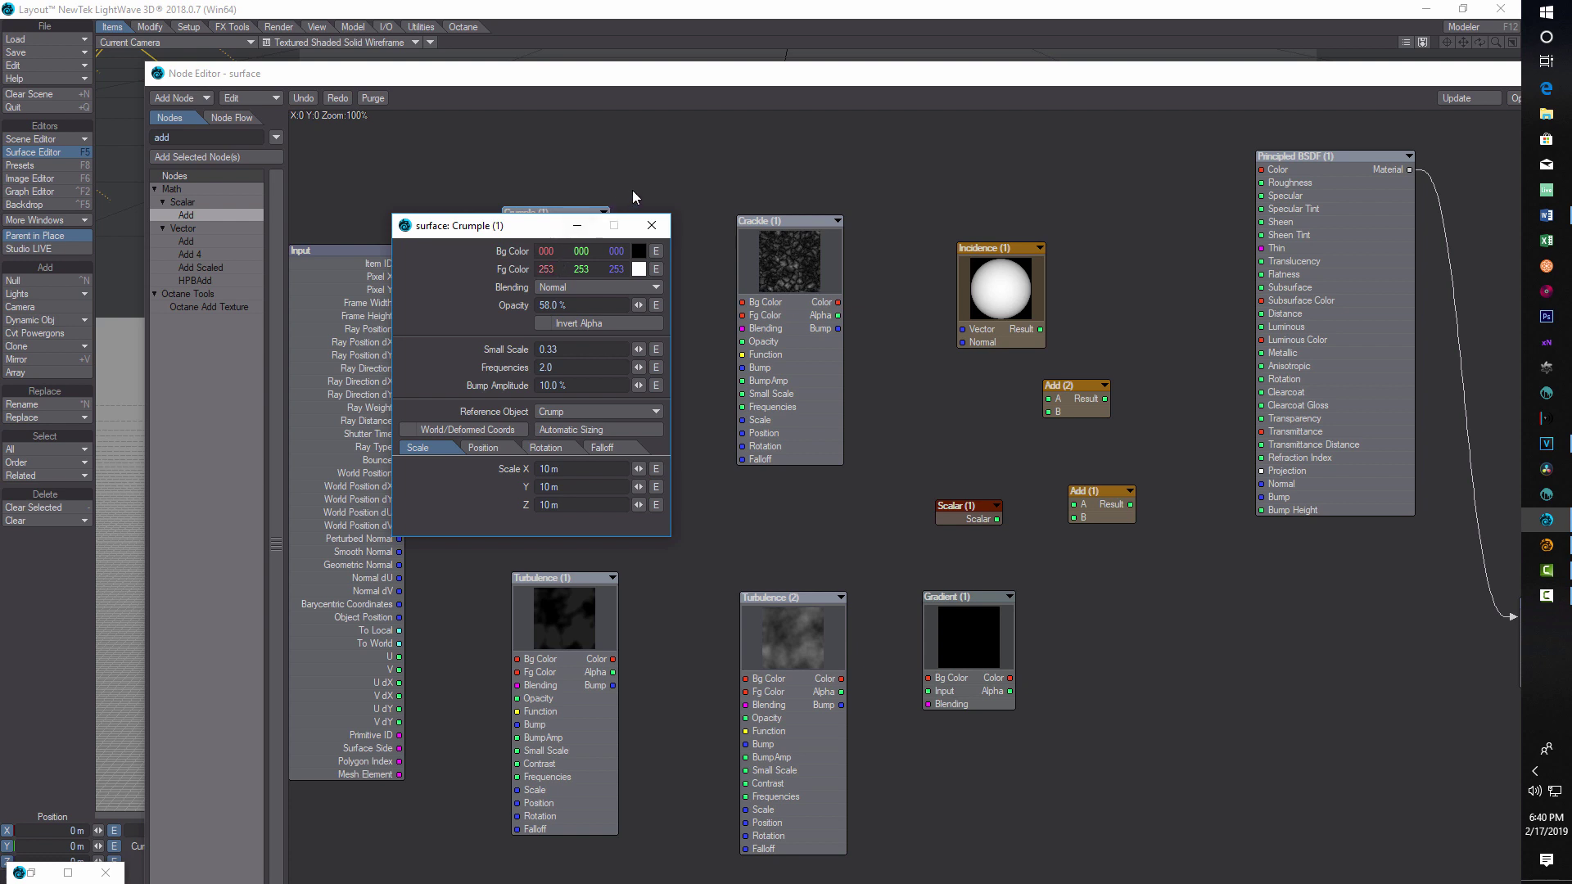
left_click(652, 226)
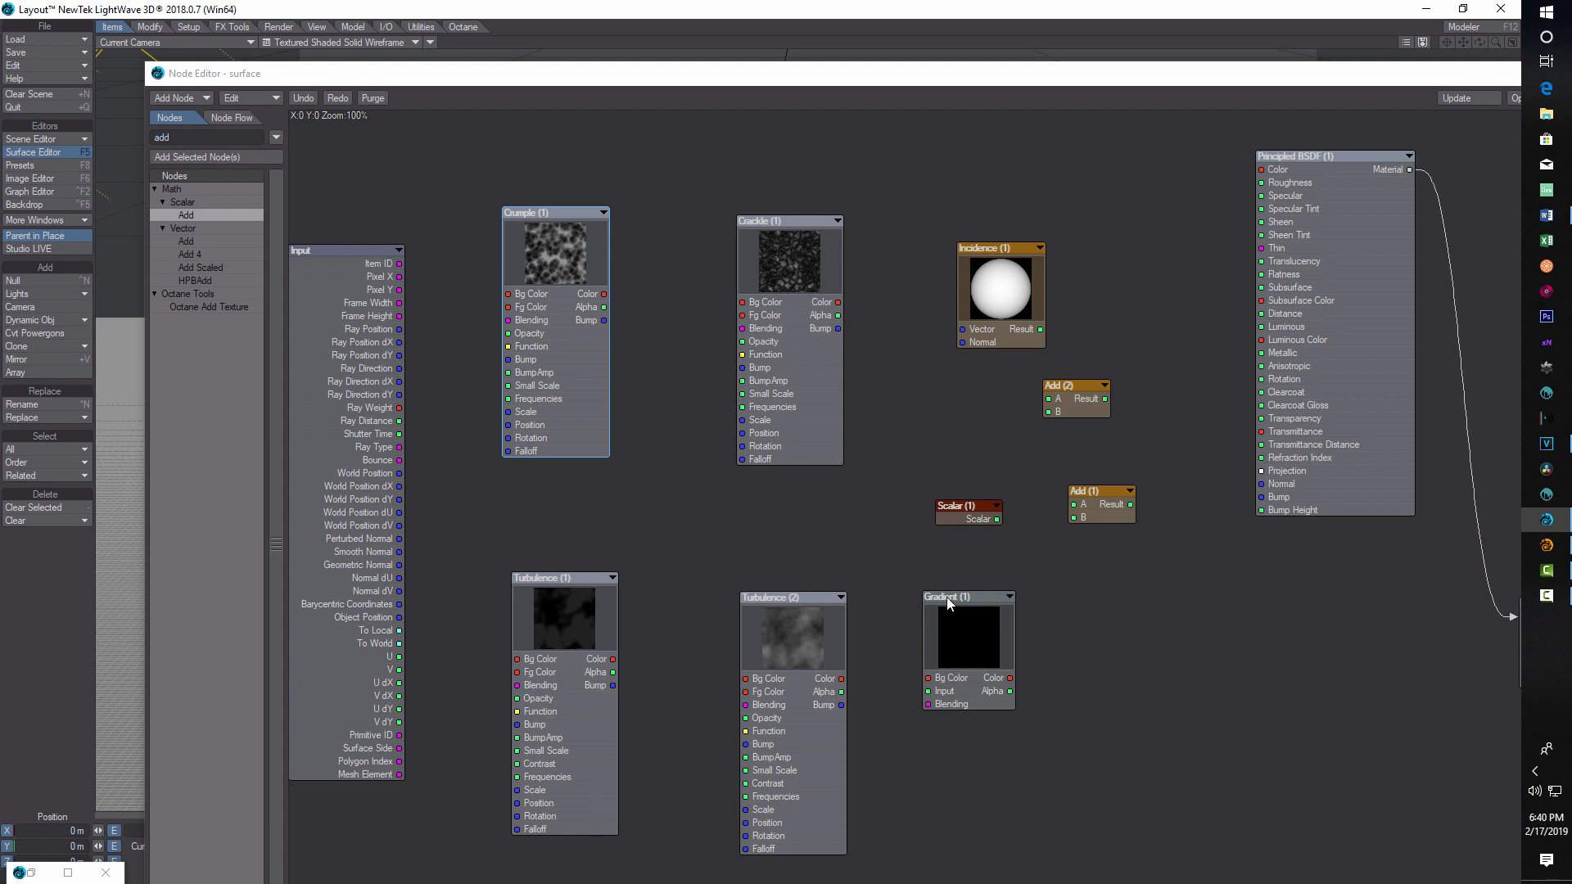
Change the foreground color of the Turbulence (2) node to pure white, 255, 255, 255.
double_click(813, 631)
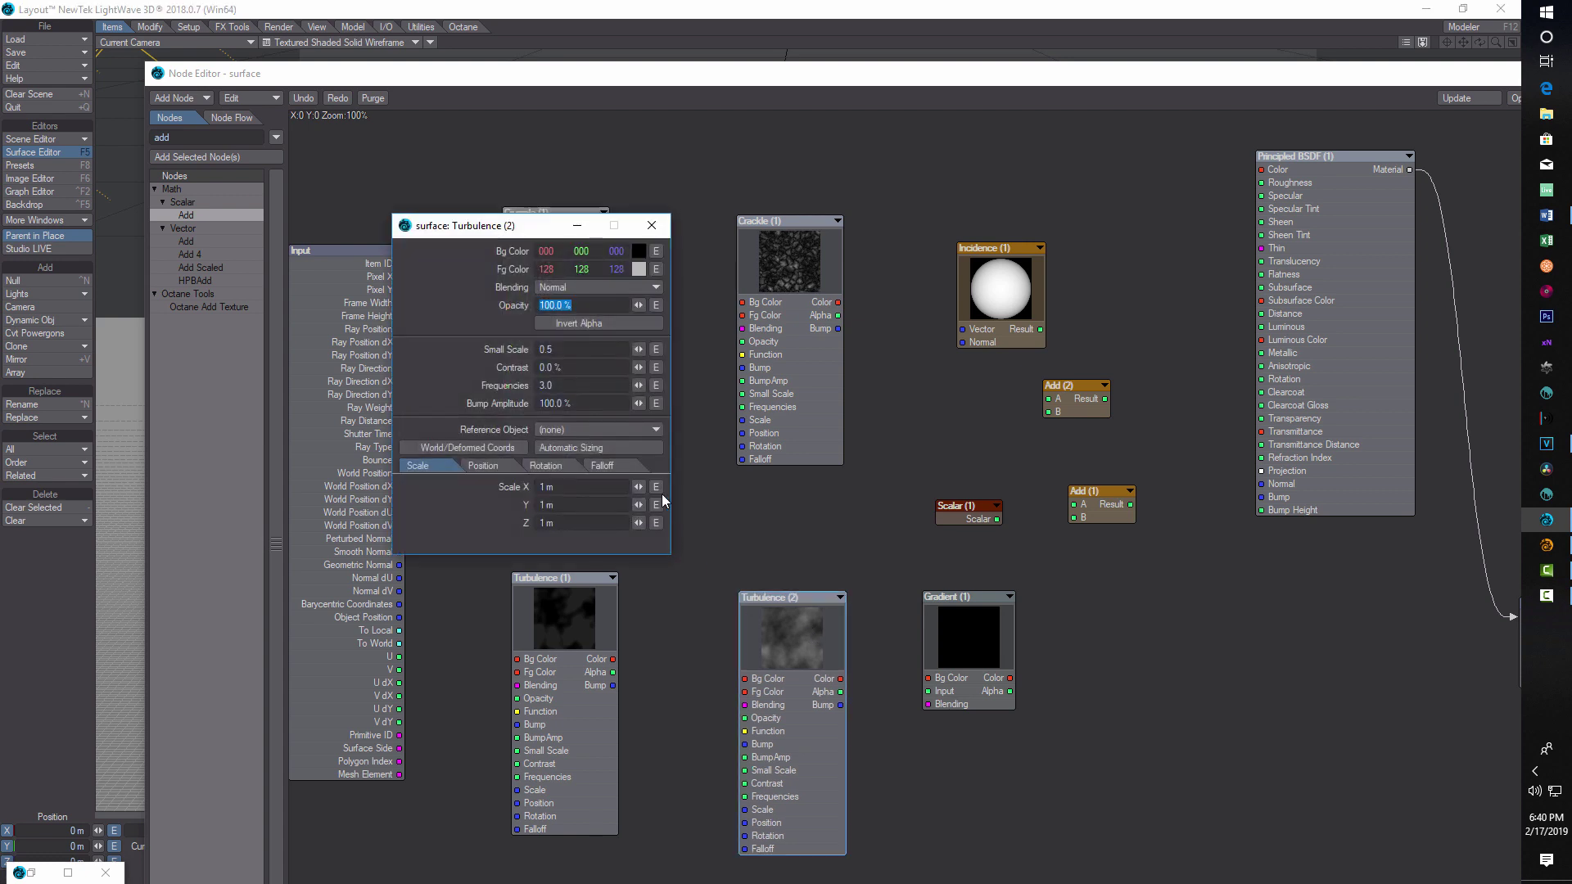
left_click(639, 269)
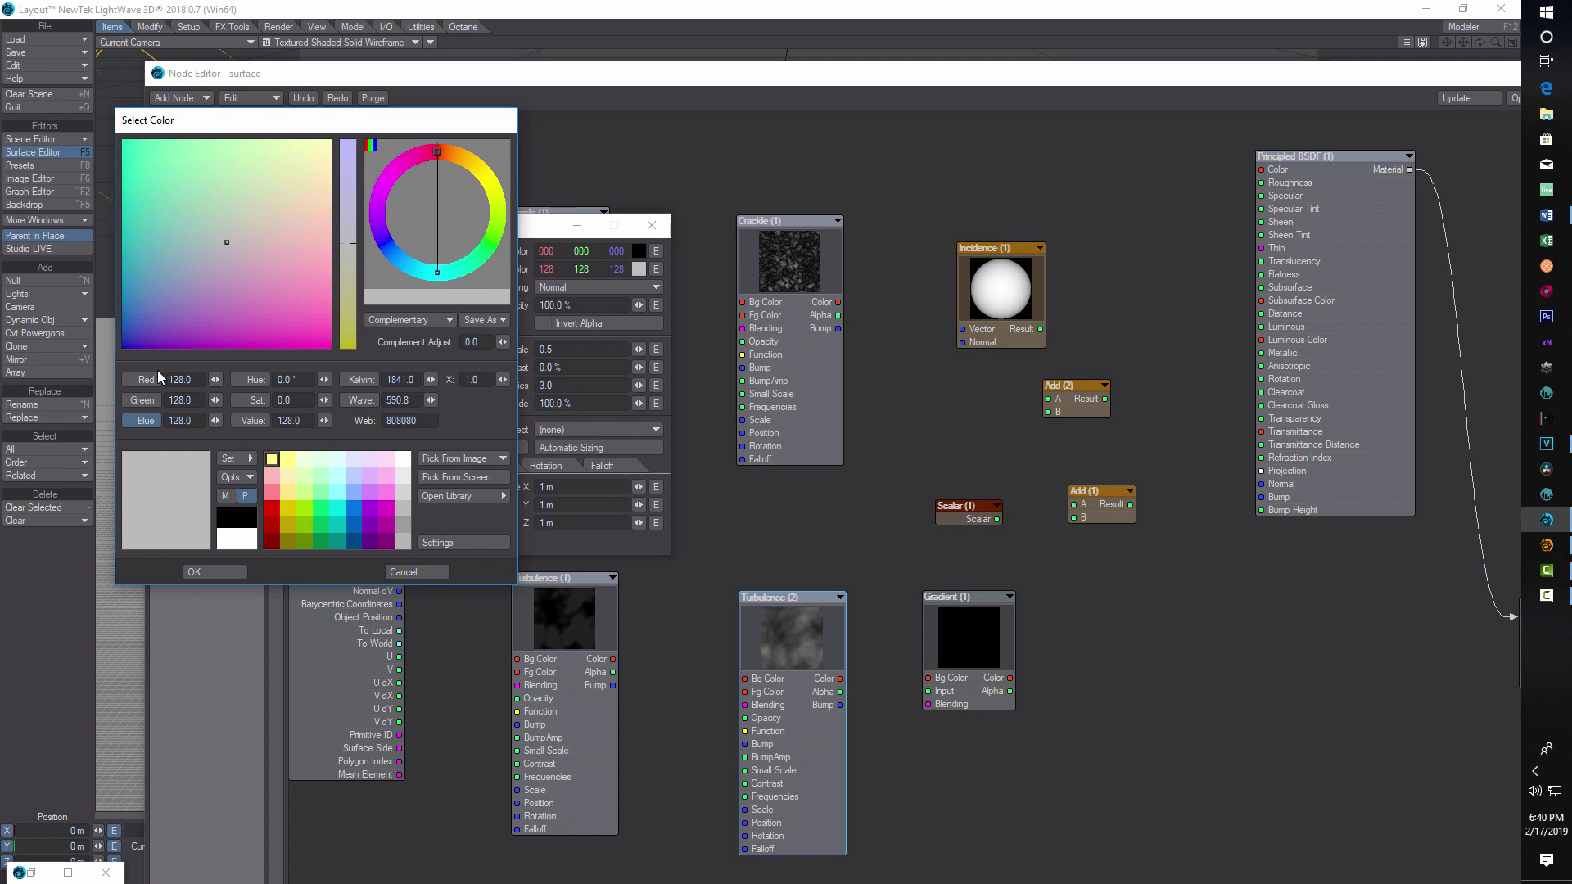
left_click(232, 540)
left_click(225, 568)
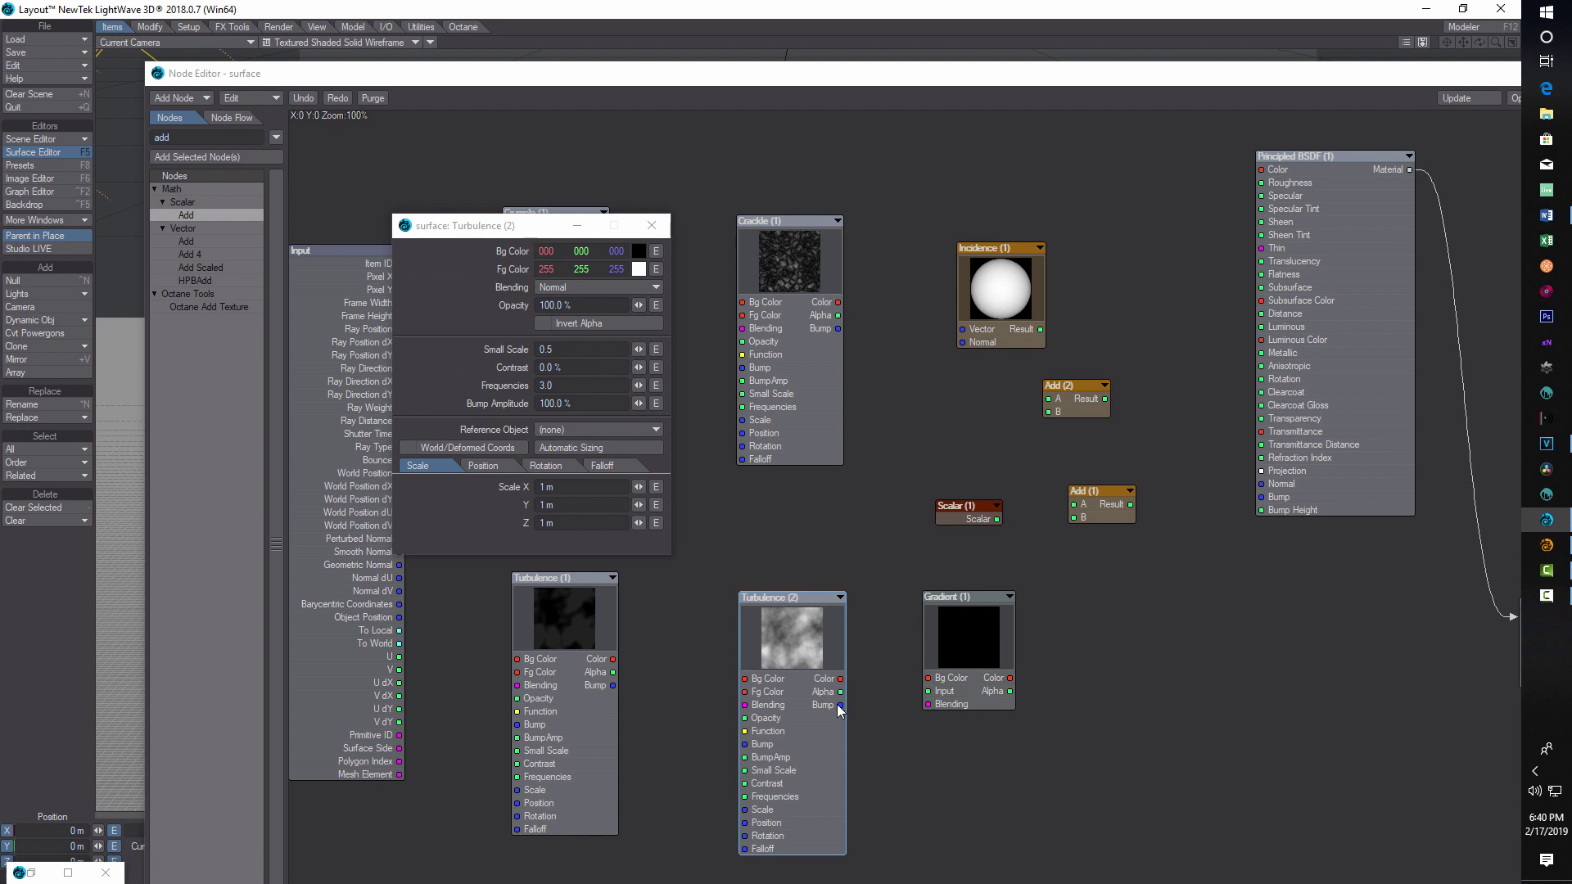
Set Turbulence (2) to 51% opacity with frequencies of 1.
left_click(560, 305)
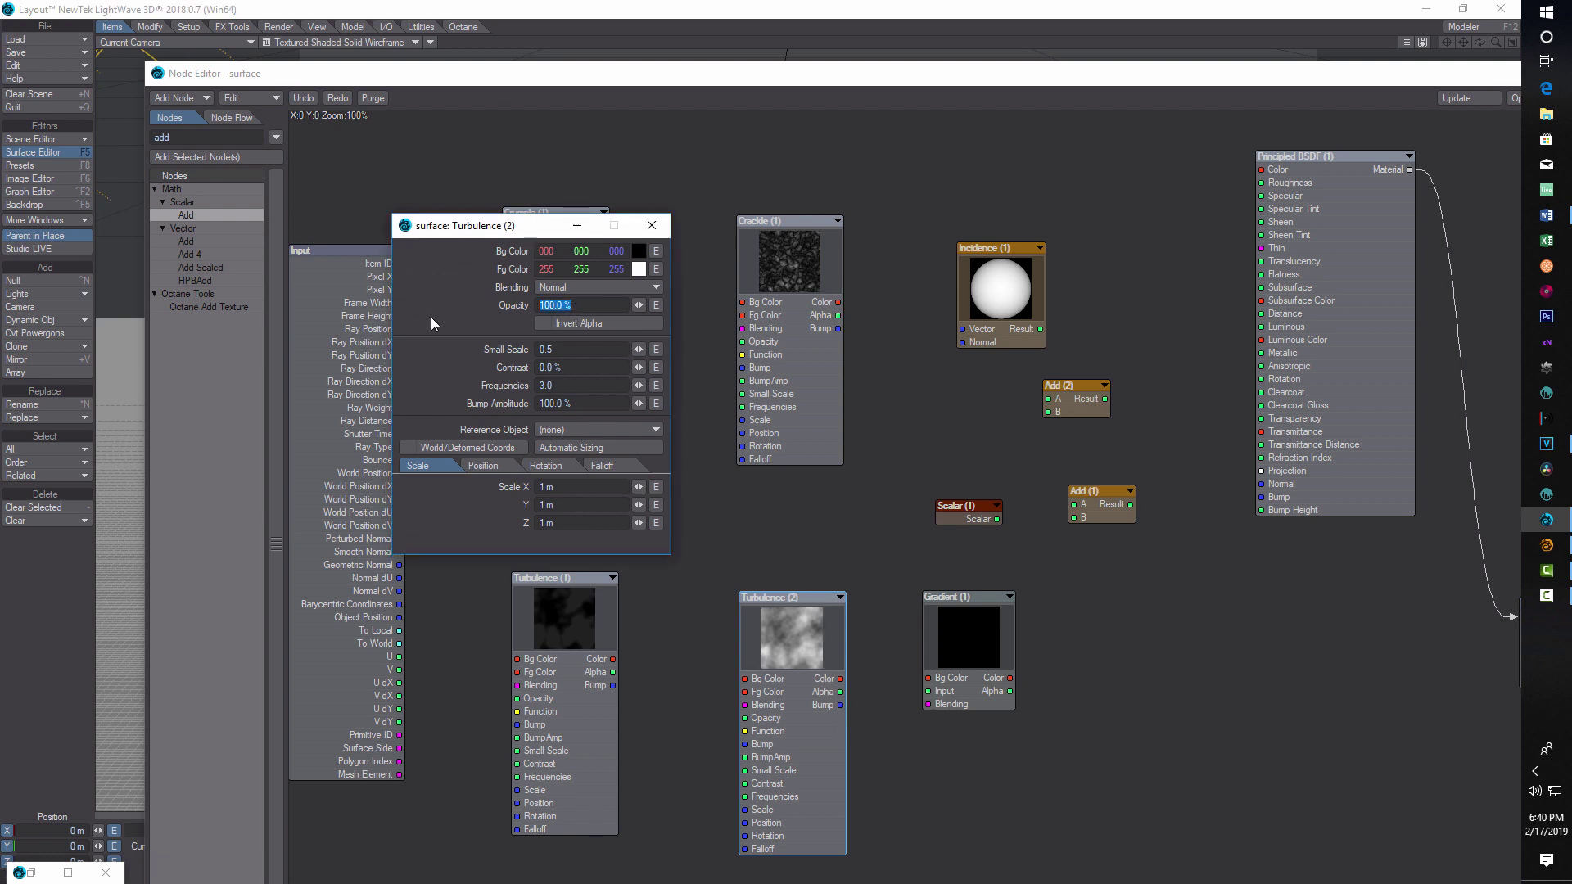
type("2")
key("BackSpace")
type("51")
key("Tab")
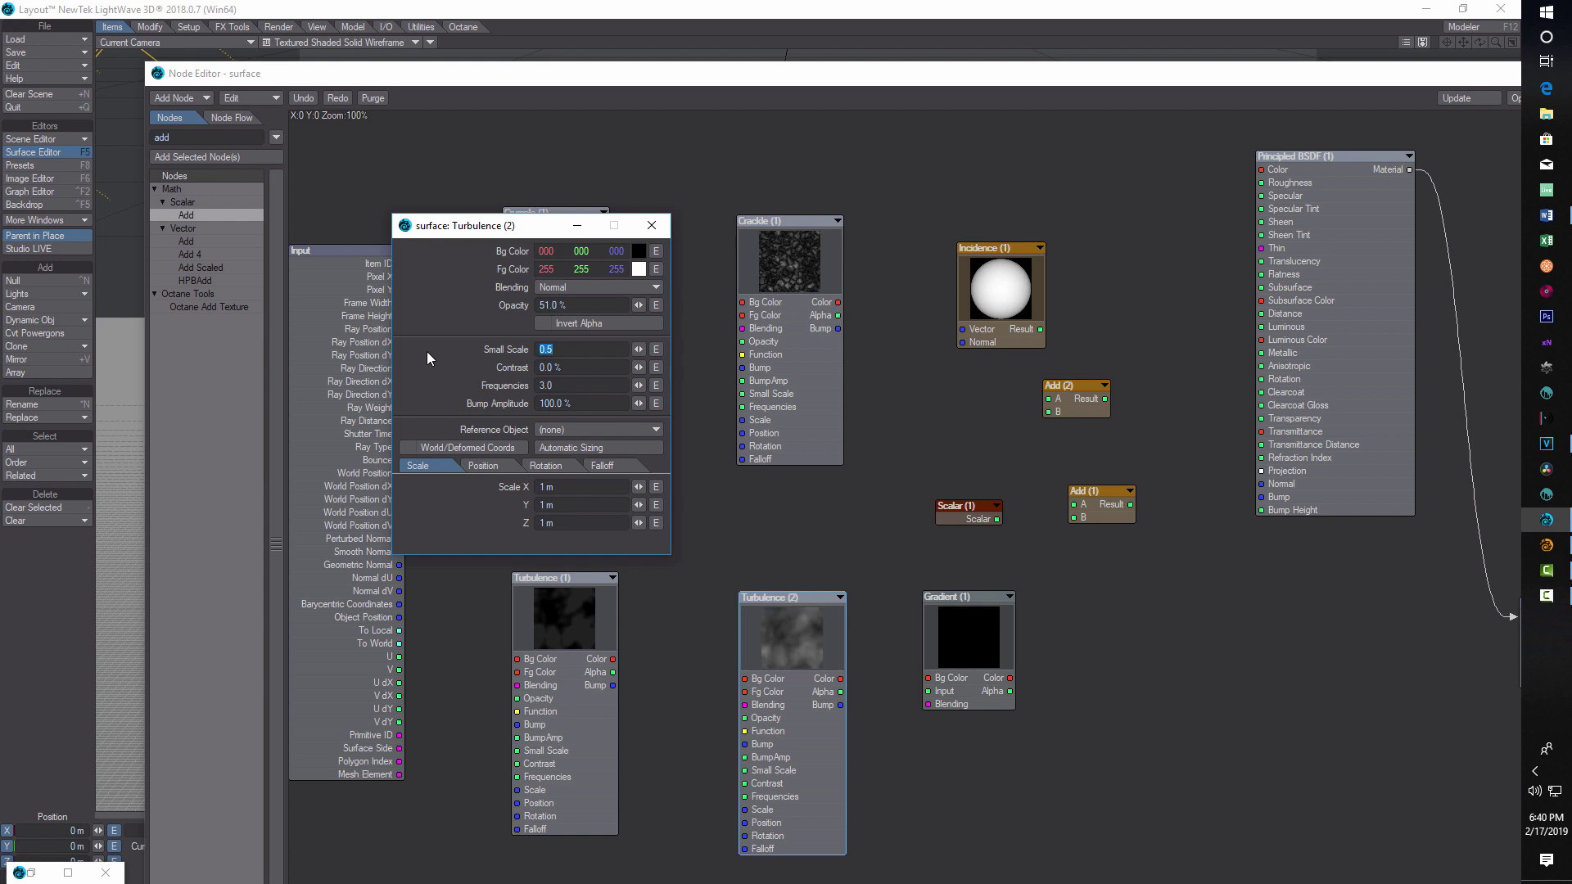
left_click(560, 385)
double_click(560, 385)
type("2")
left_click(709, 493)
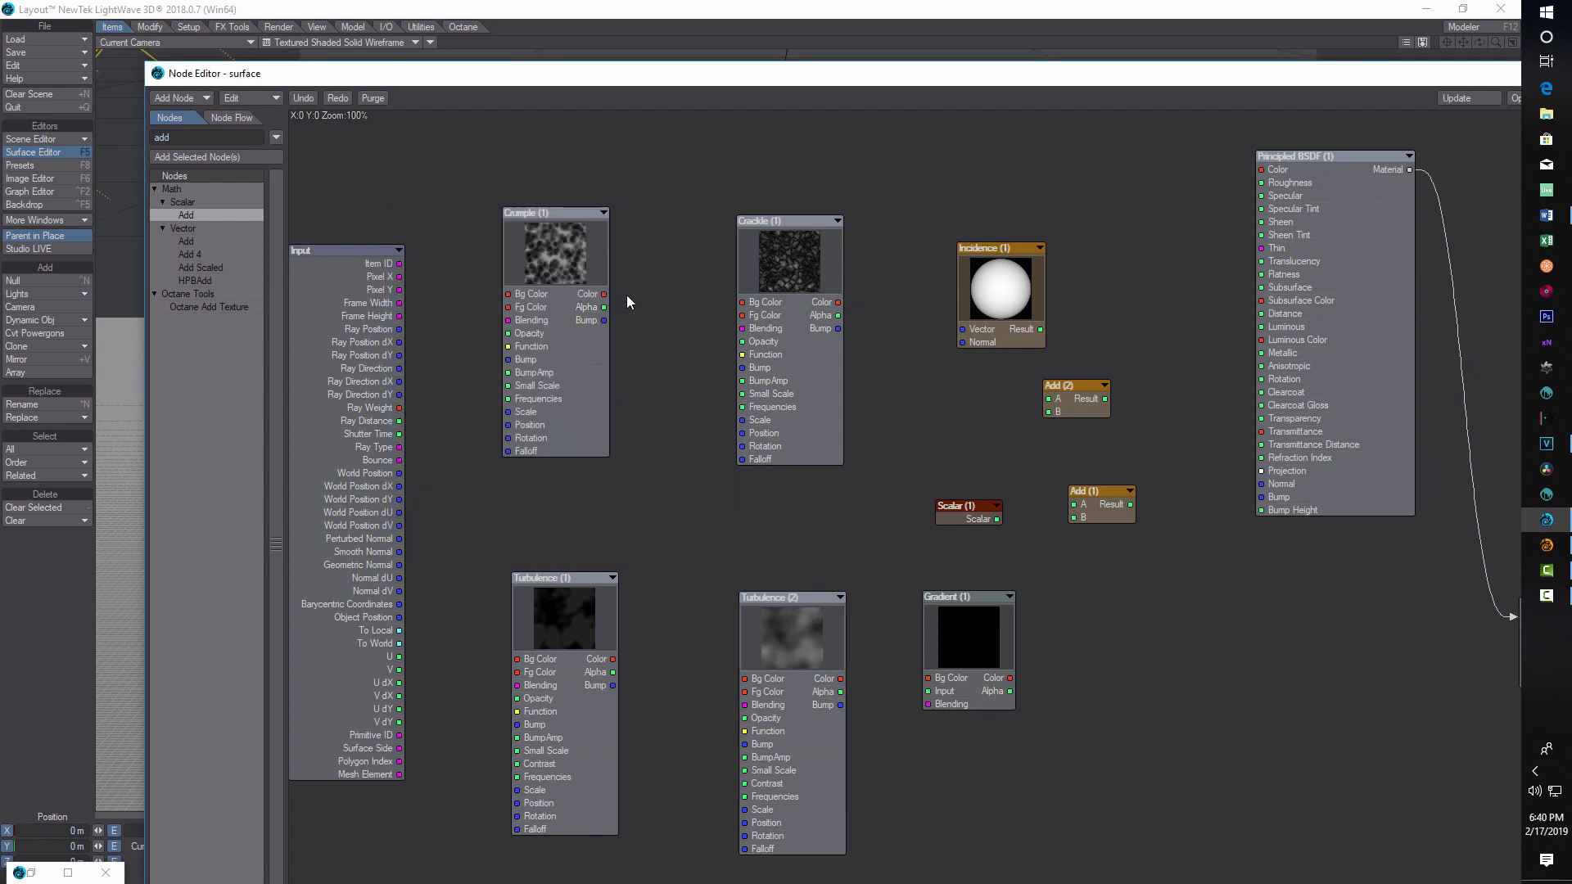
Set the scale of Turbulence (2) to 6 m on X, 6 m on Y and 10 m on Z.
double_click(807, 645)
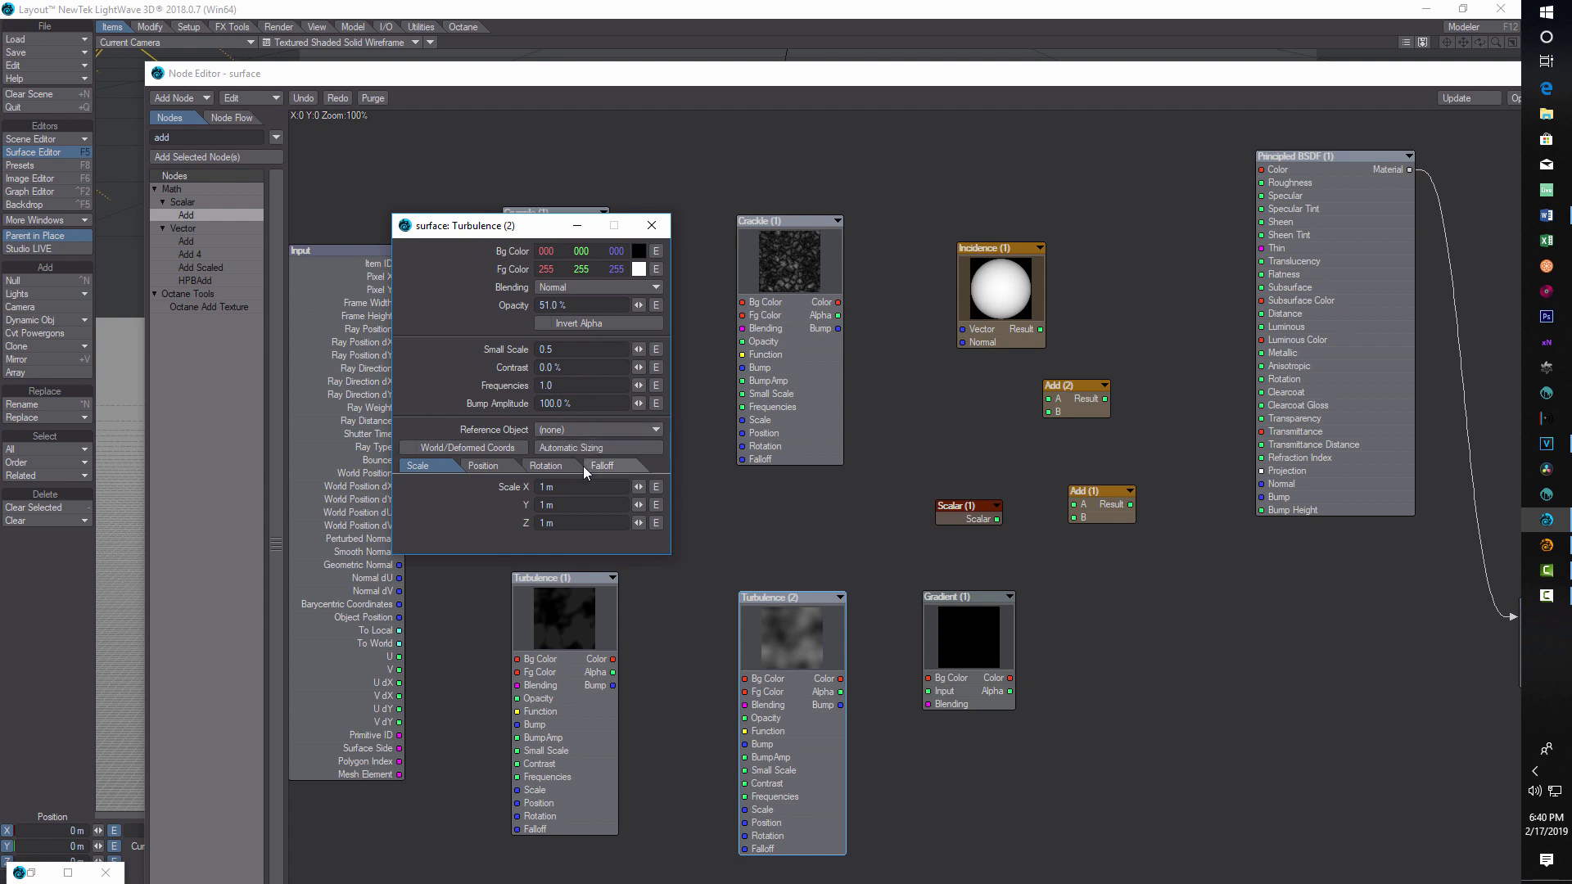
left_click(569, 488)
type("6")
key("Tab")
type("6")
left_click(536, 525)
type("10")
left_click(769, 526)
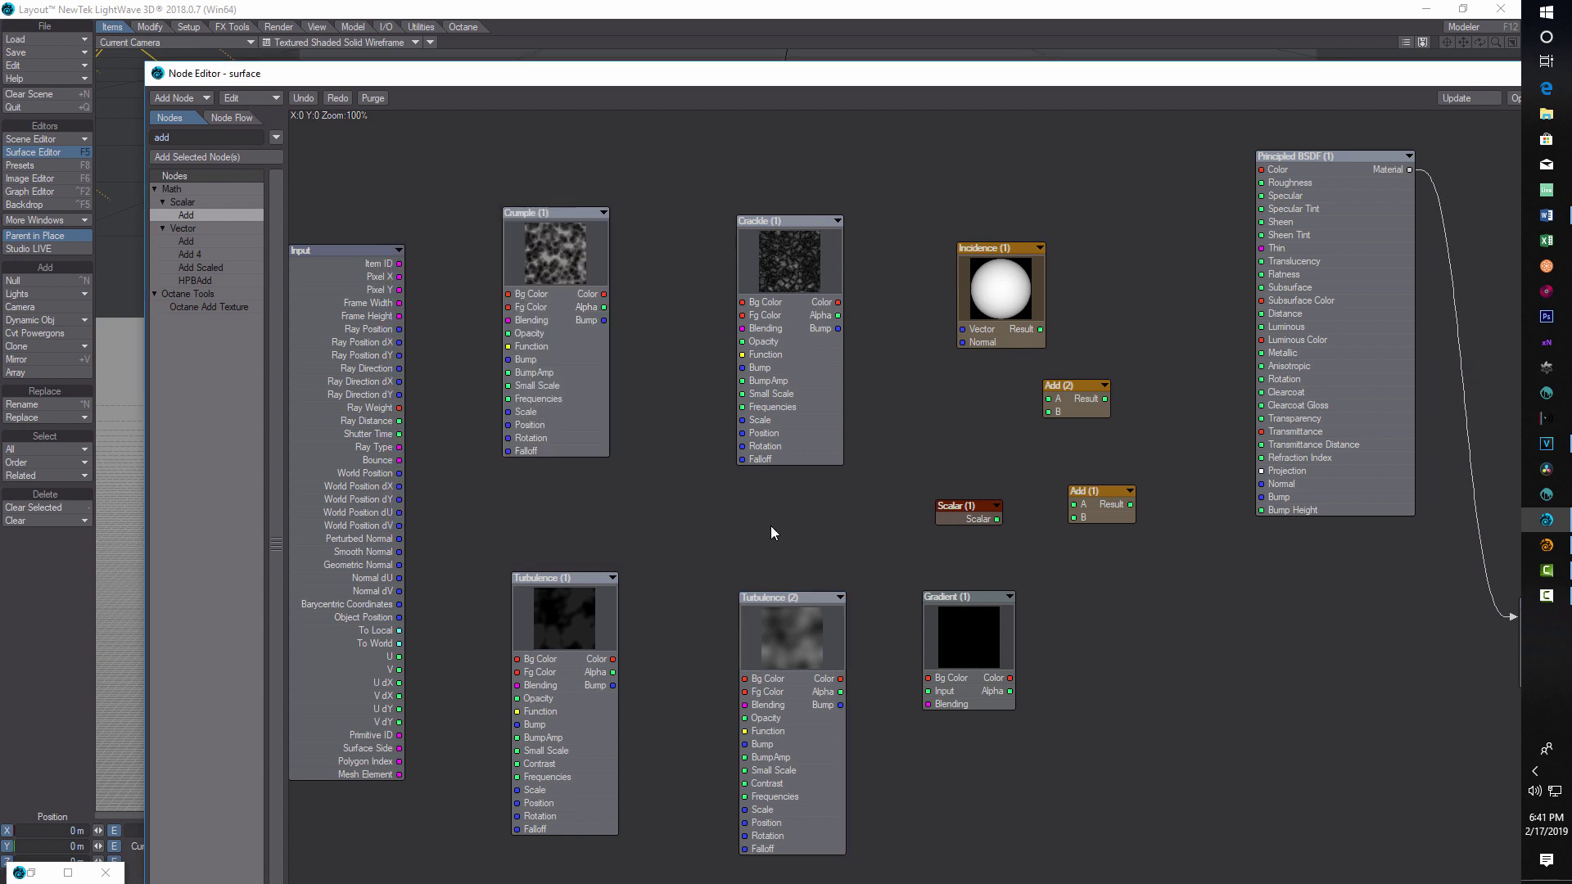
double_click(809, 627)
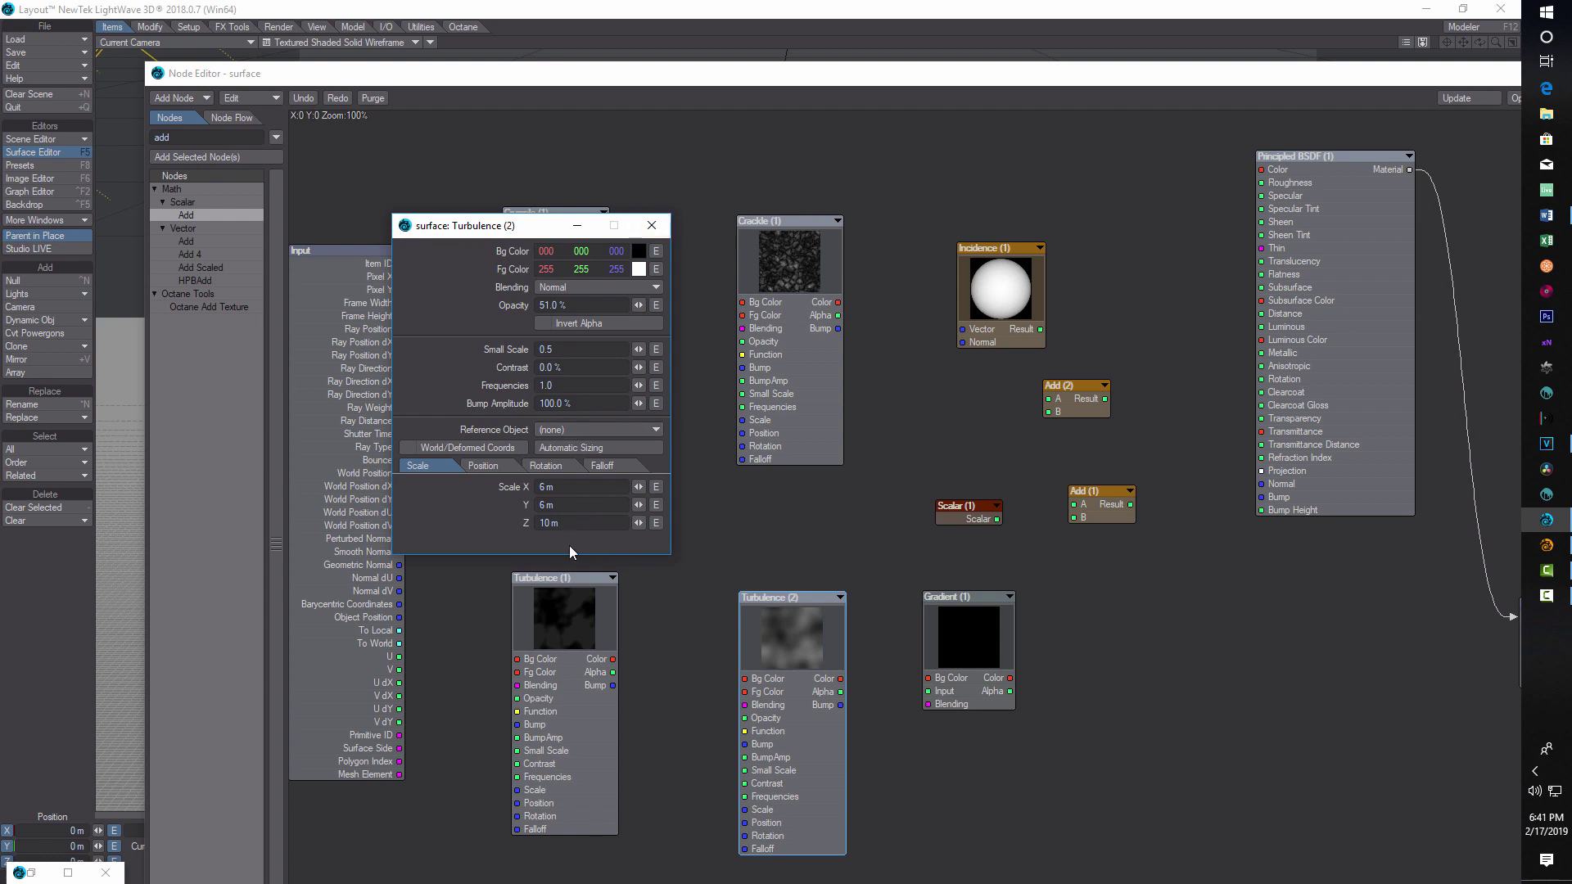
left_click(653, 226)
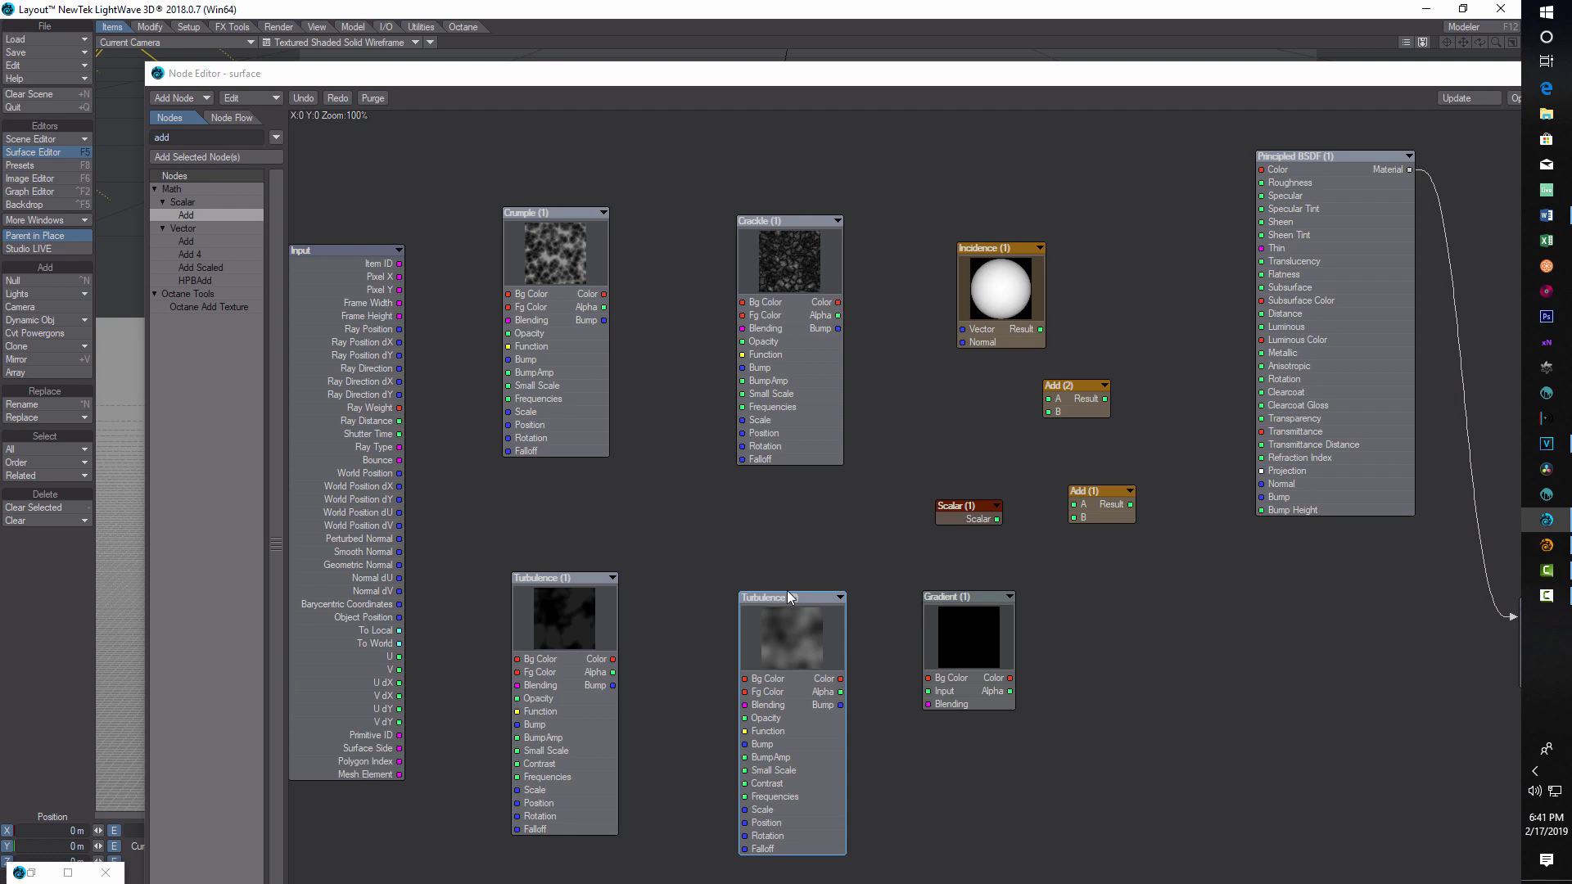
Change the foreground color of the Crackle (1) node to light grey, 196, 196, 196.
double_click(778, 262)
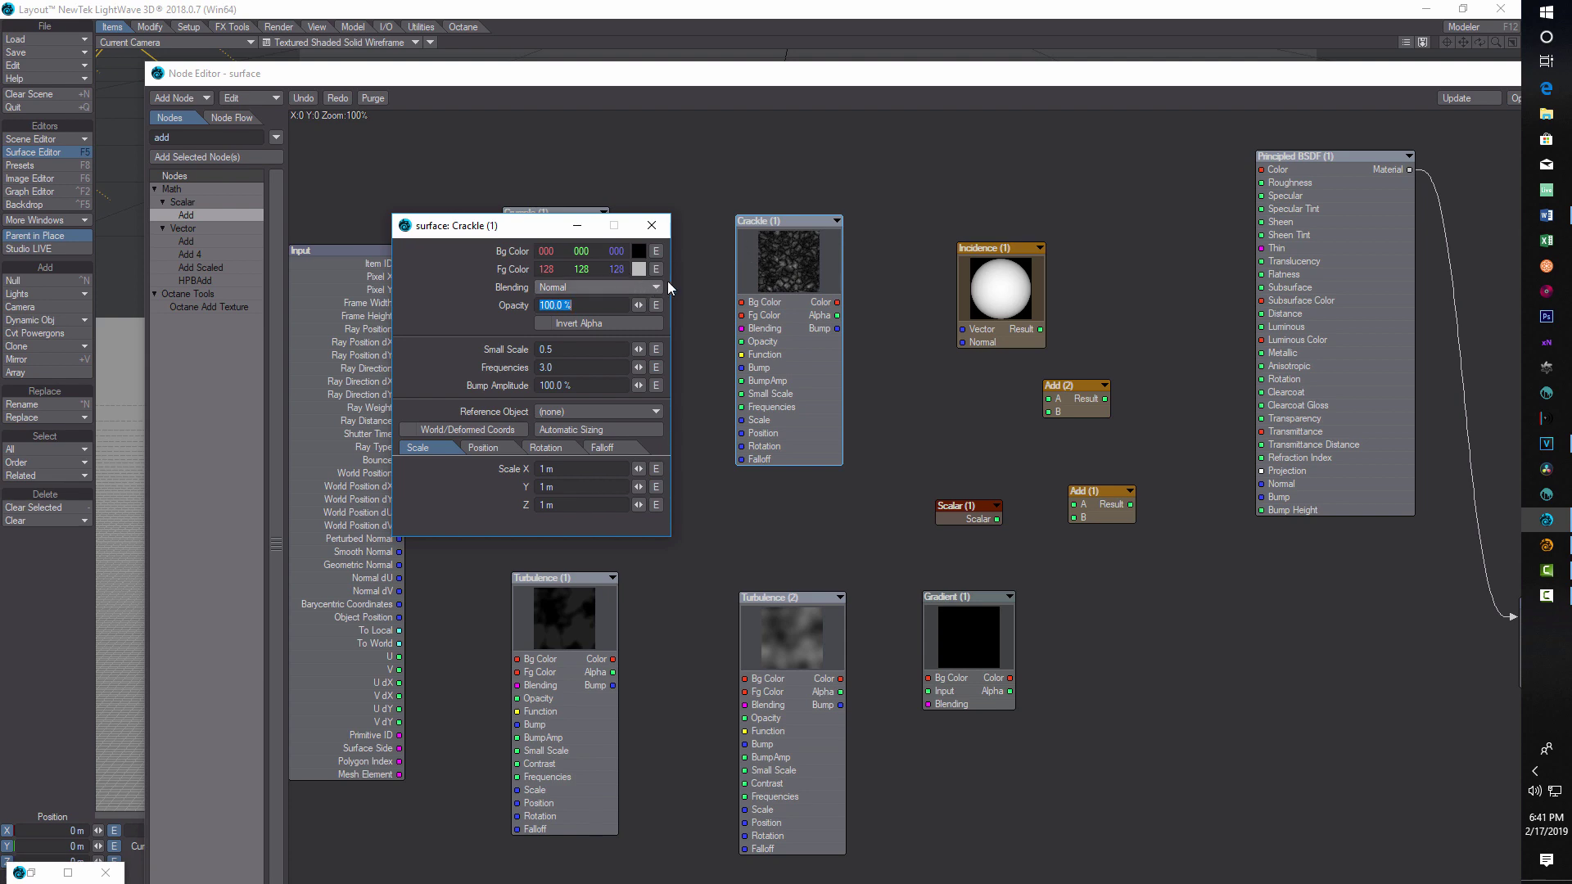
left_click(639, 269)
left_click(190, 379)
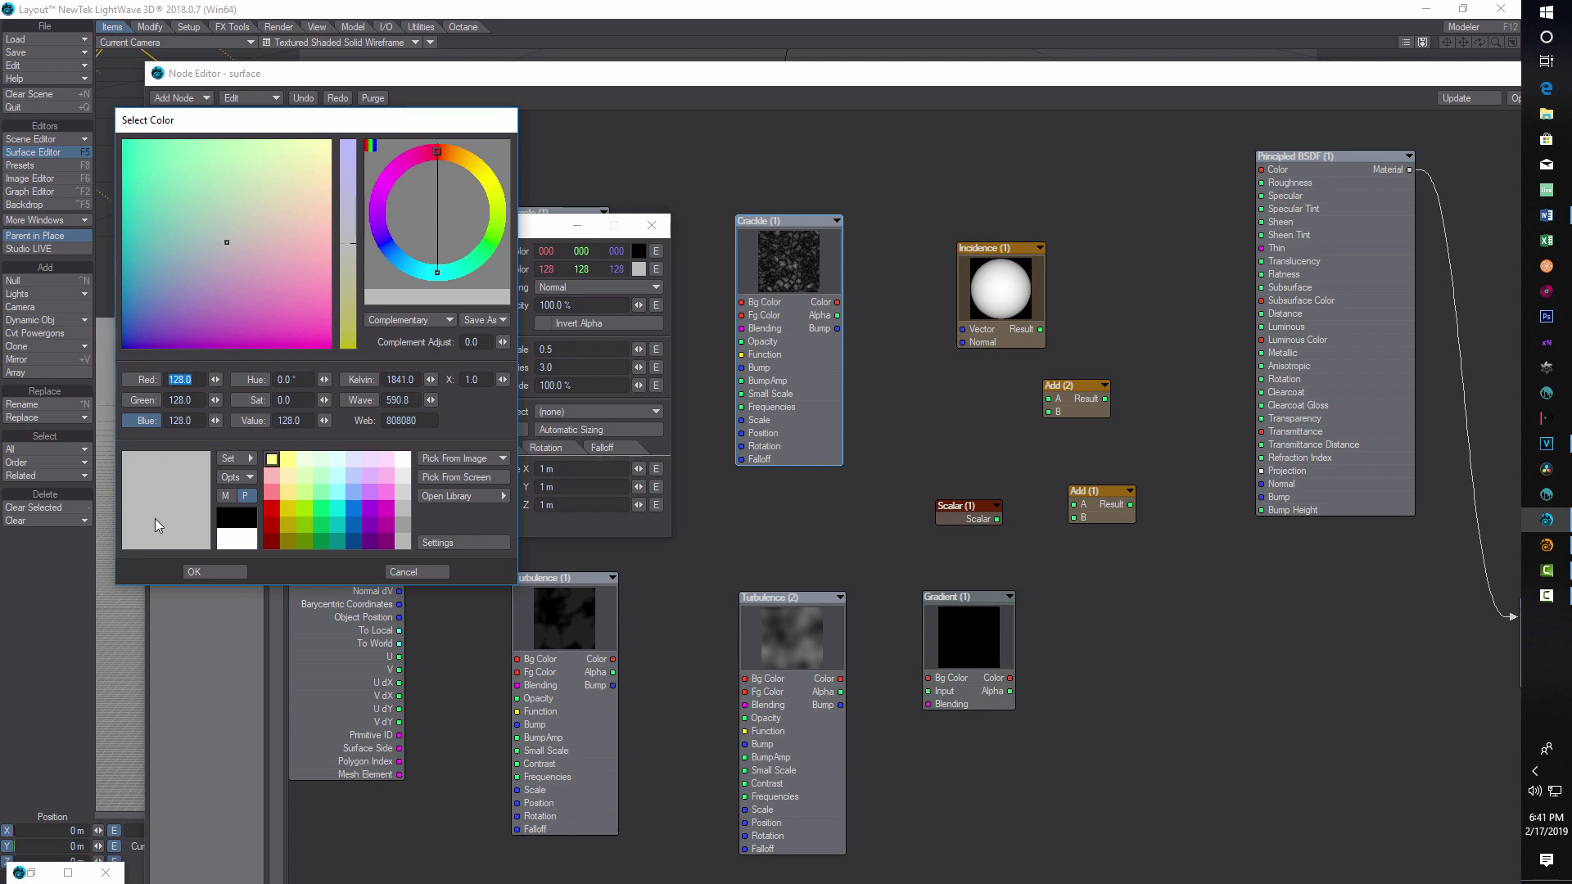
type("196")
key("Return")
double_click(201, 399)
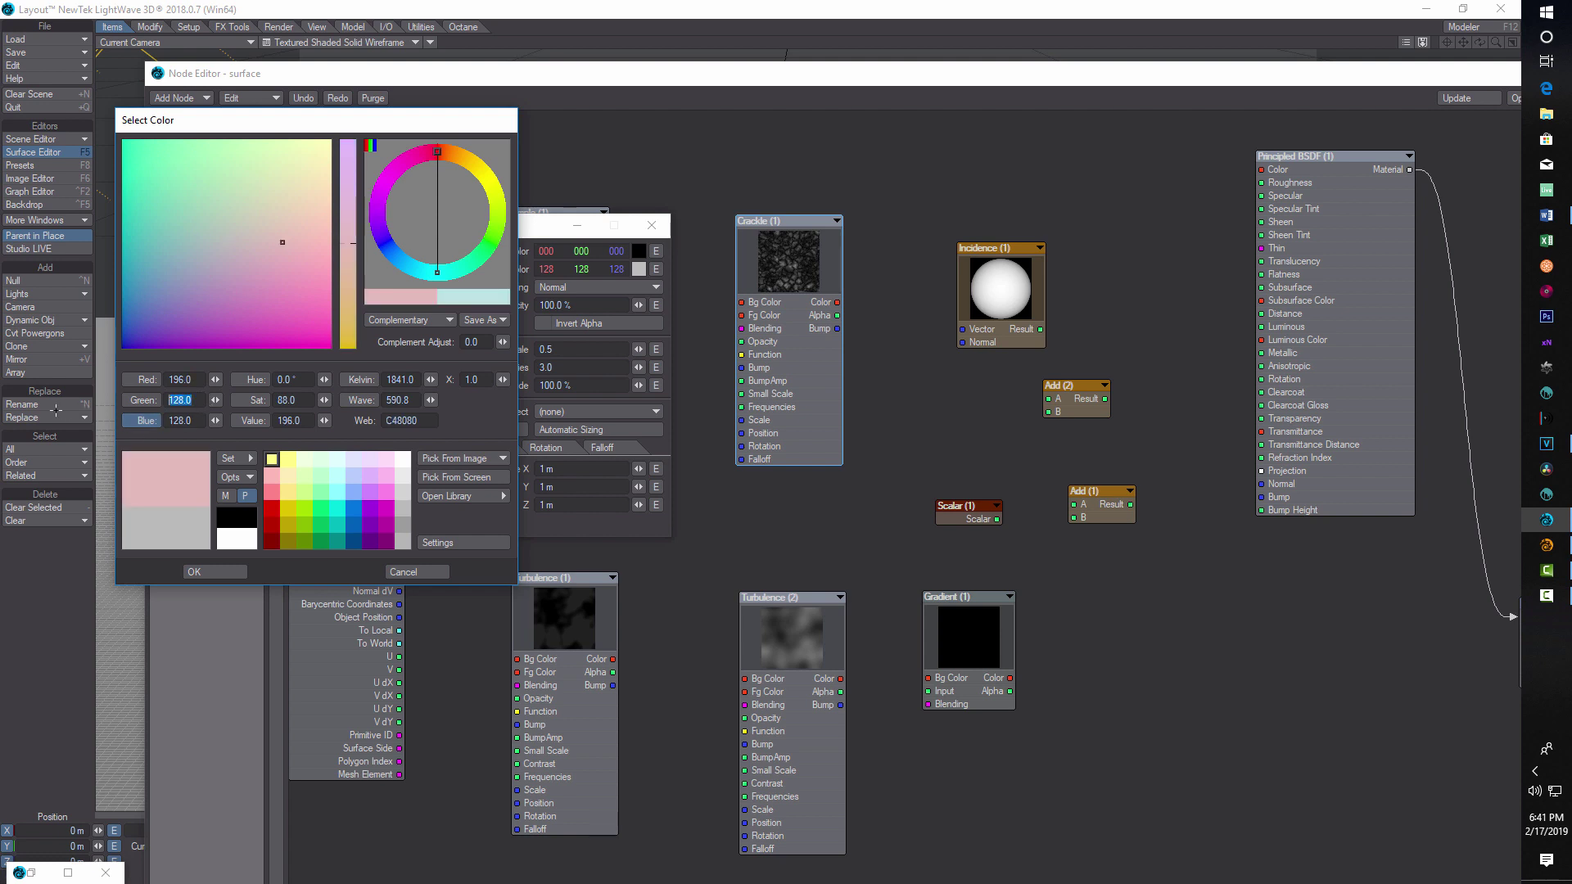
type("196")
key("Return")
key("Tab")
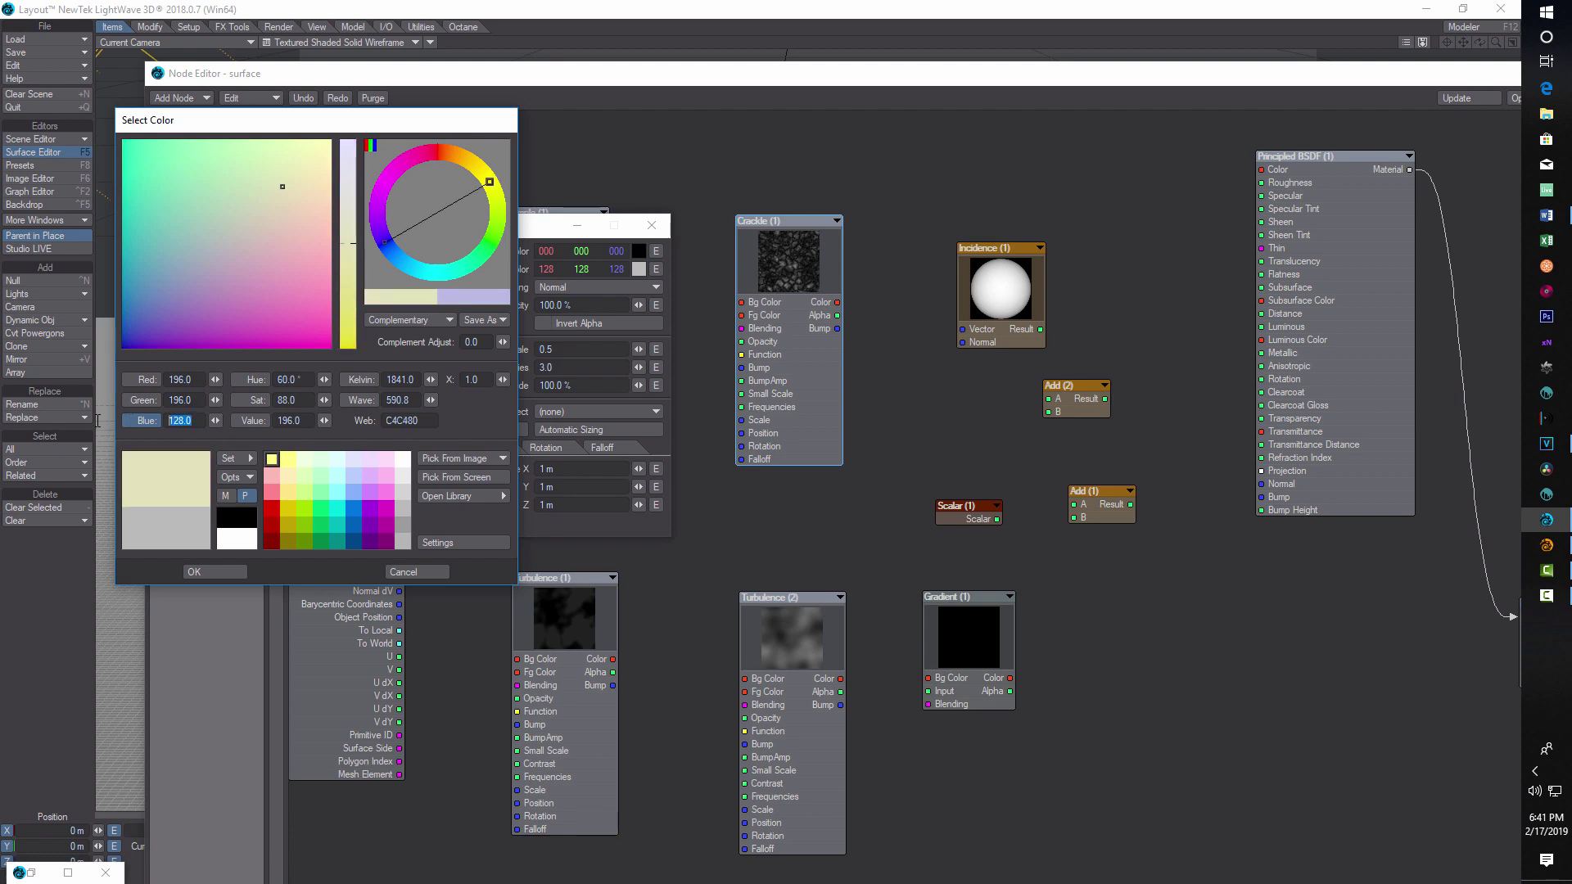
type("196")
left_click(209, 571)
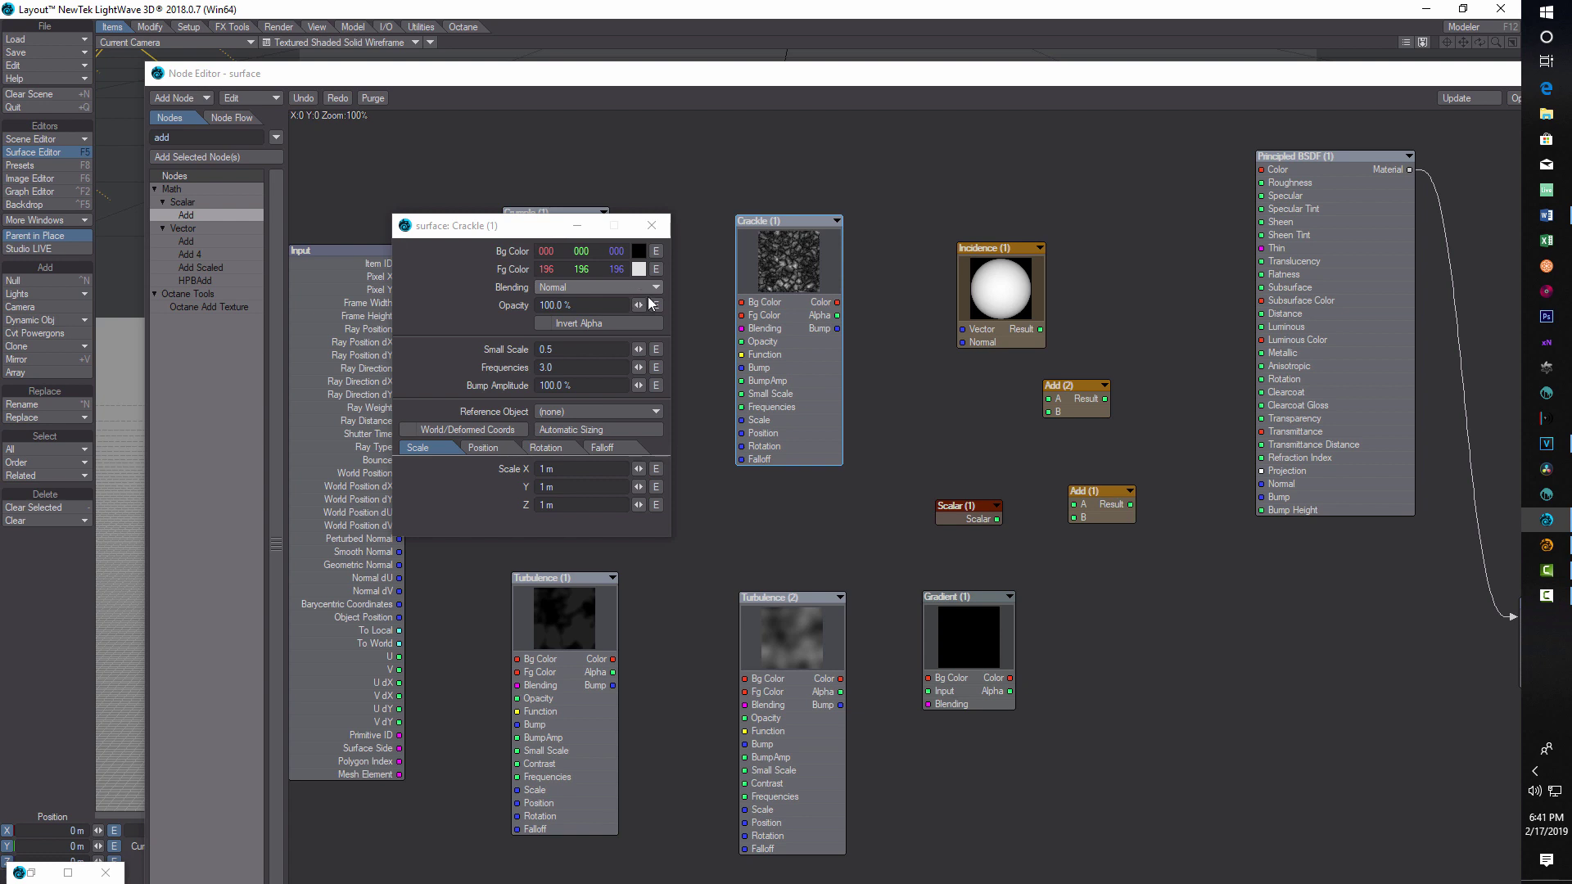
Invert the alpha of Crackle (1) and set its opacity to 15% and its frequencies to 2.
left_click(546, 323)
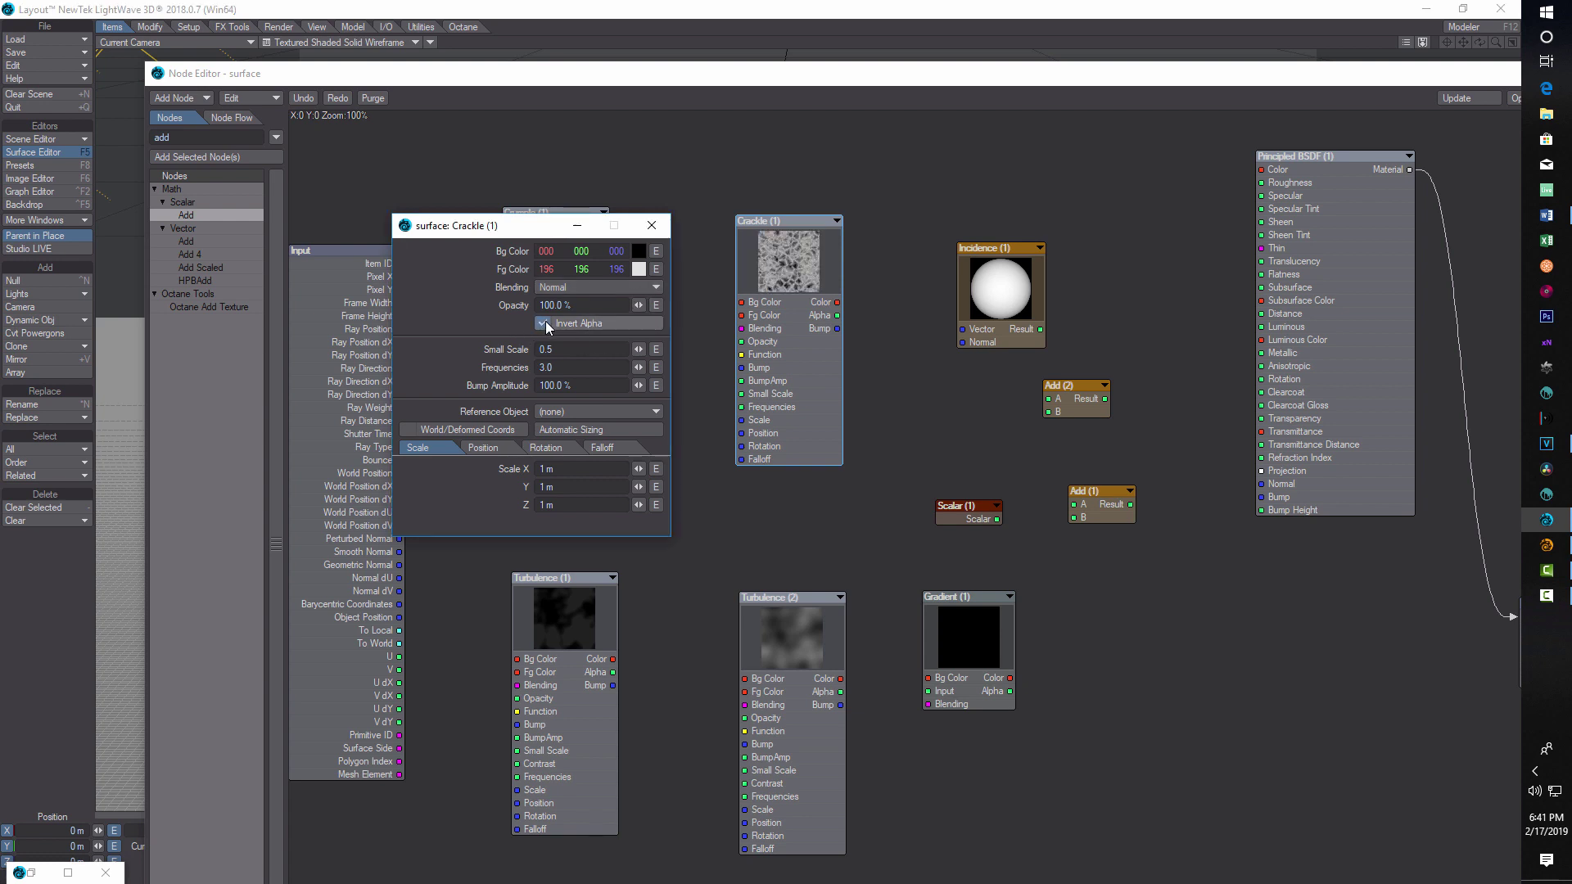
left_click(605, 305)
type("15")
key("Return")
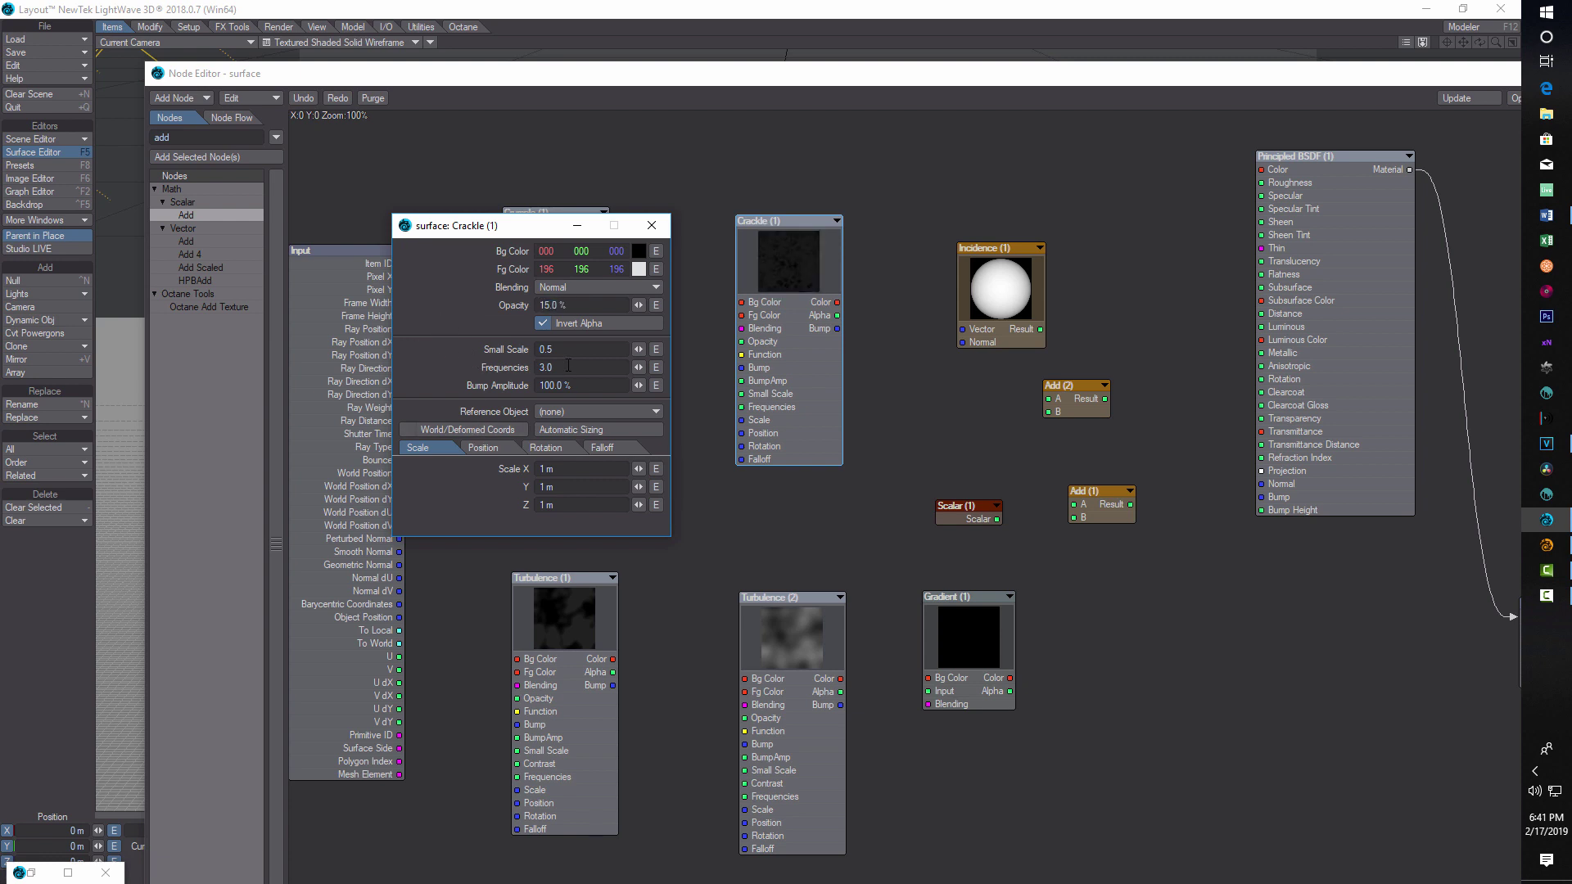
left_click(576, 370)
type("2")
key("Return")
Assign Crackle as the reference object of Crackle (1) and set its scale to 4 m on X and Y.
left_click(652, 412)
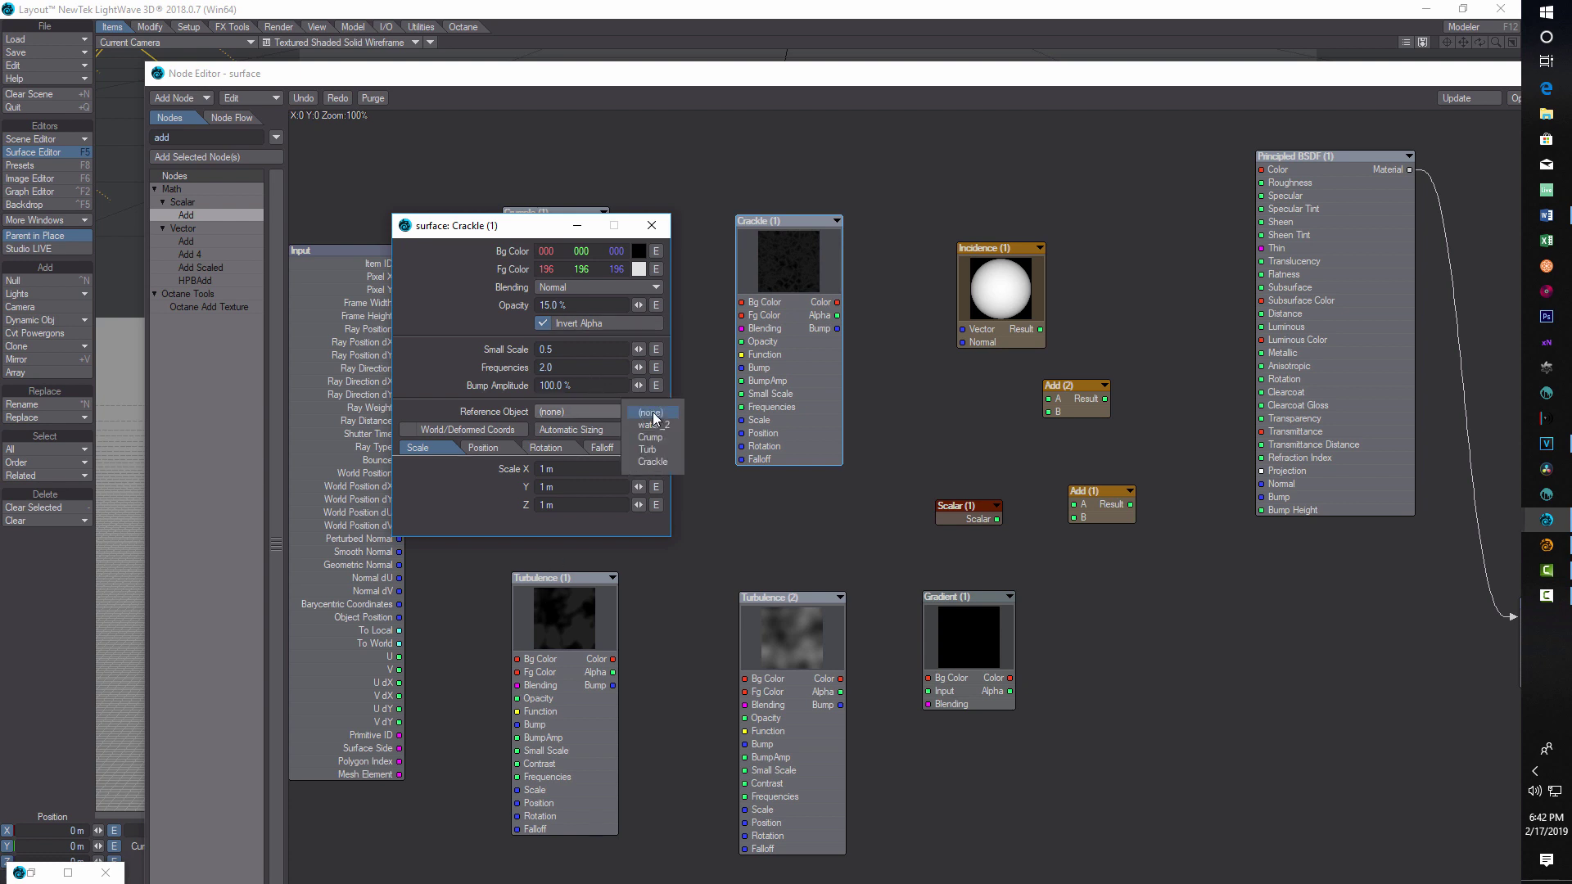
left_click(664, 458)
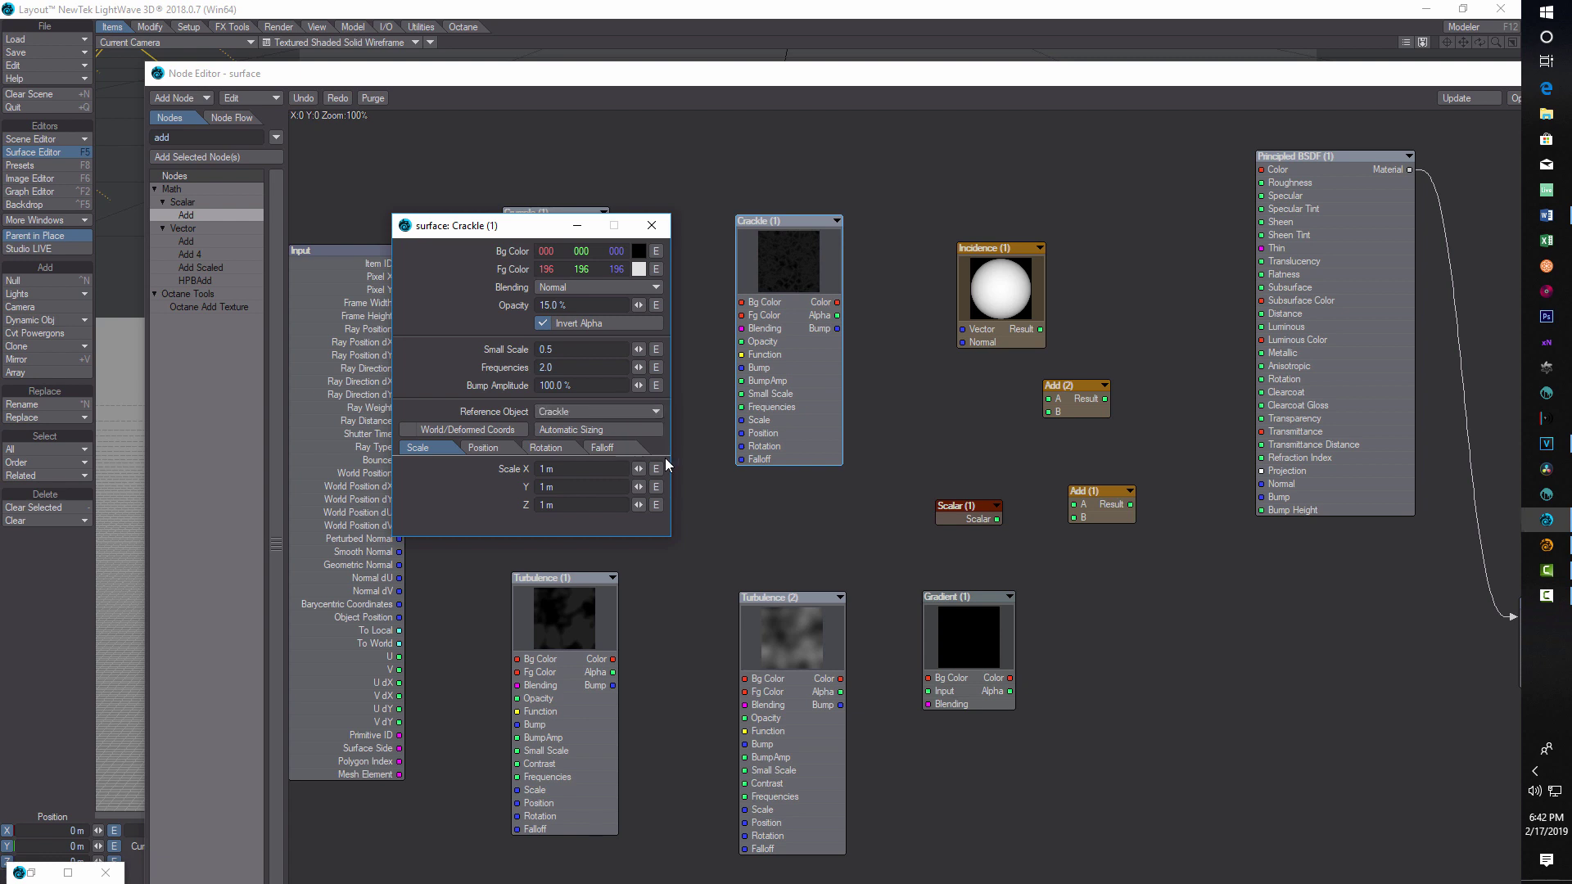
left_click(570, 471)
type("4")
key("Return")
left_click(542, 487)
type("4")
left_click(652, 226)
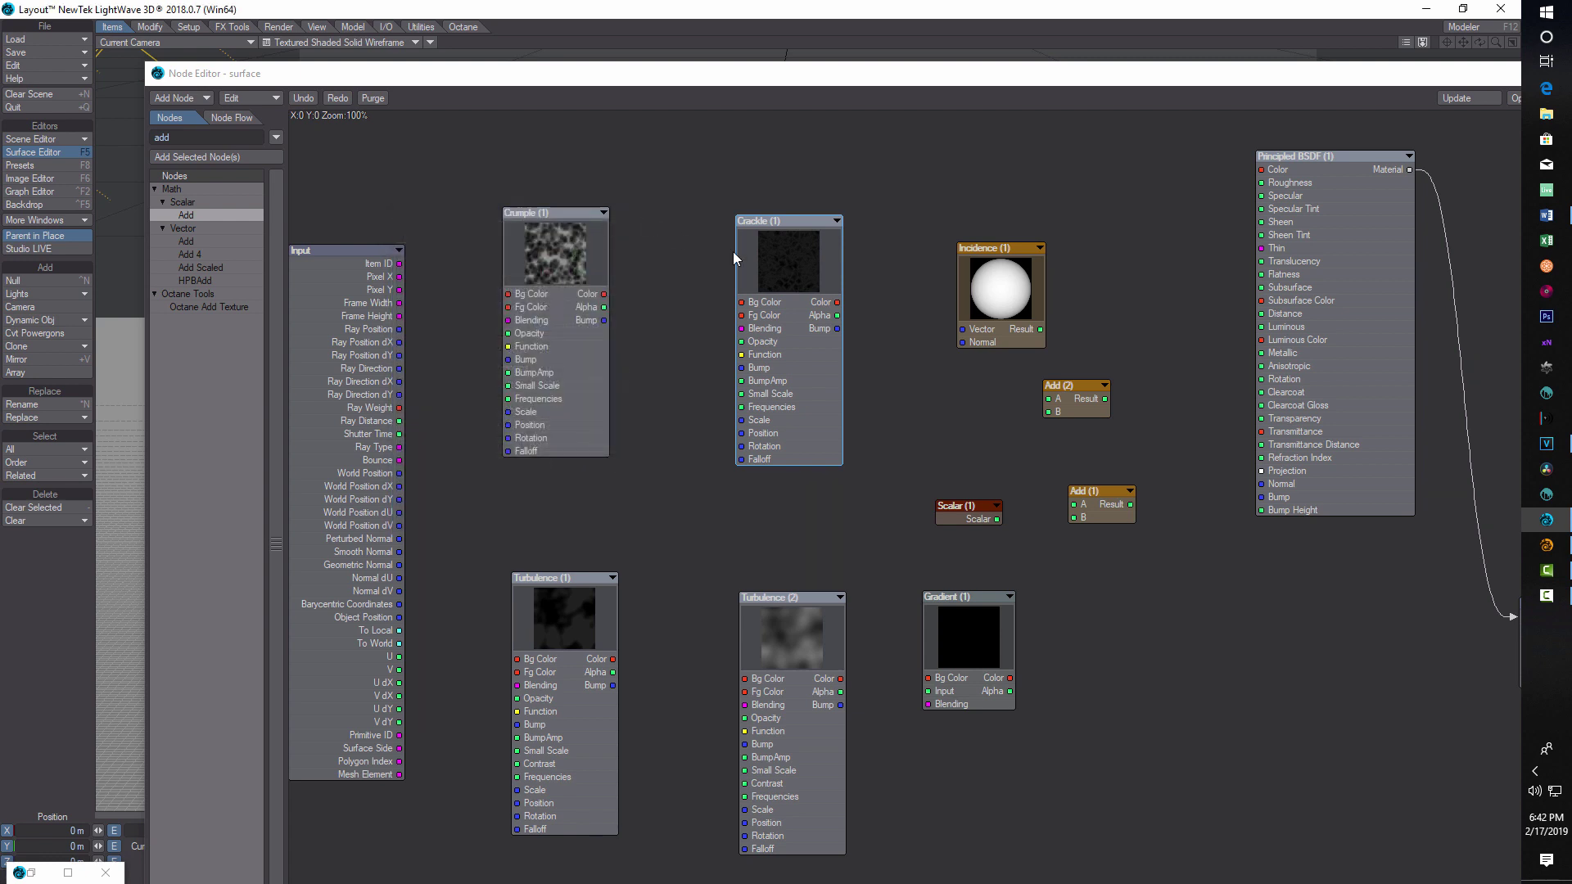
Move the Gradient (1) node beside the Incidence node and set its first key's color to pure white.
left_click_drag(980, 632, 1146, 247)
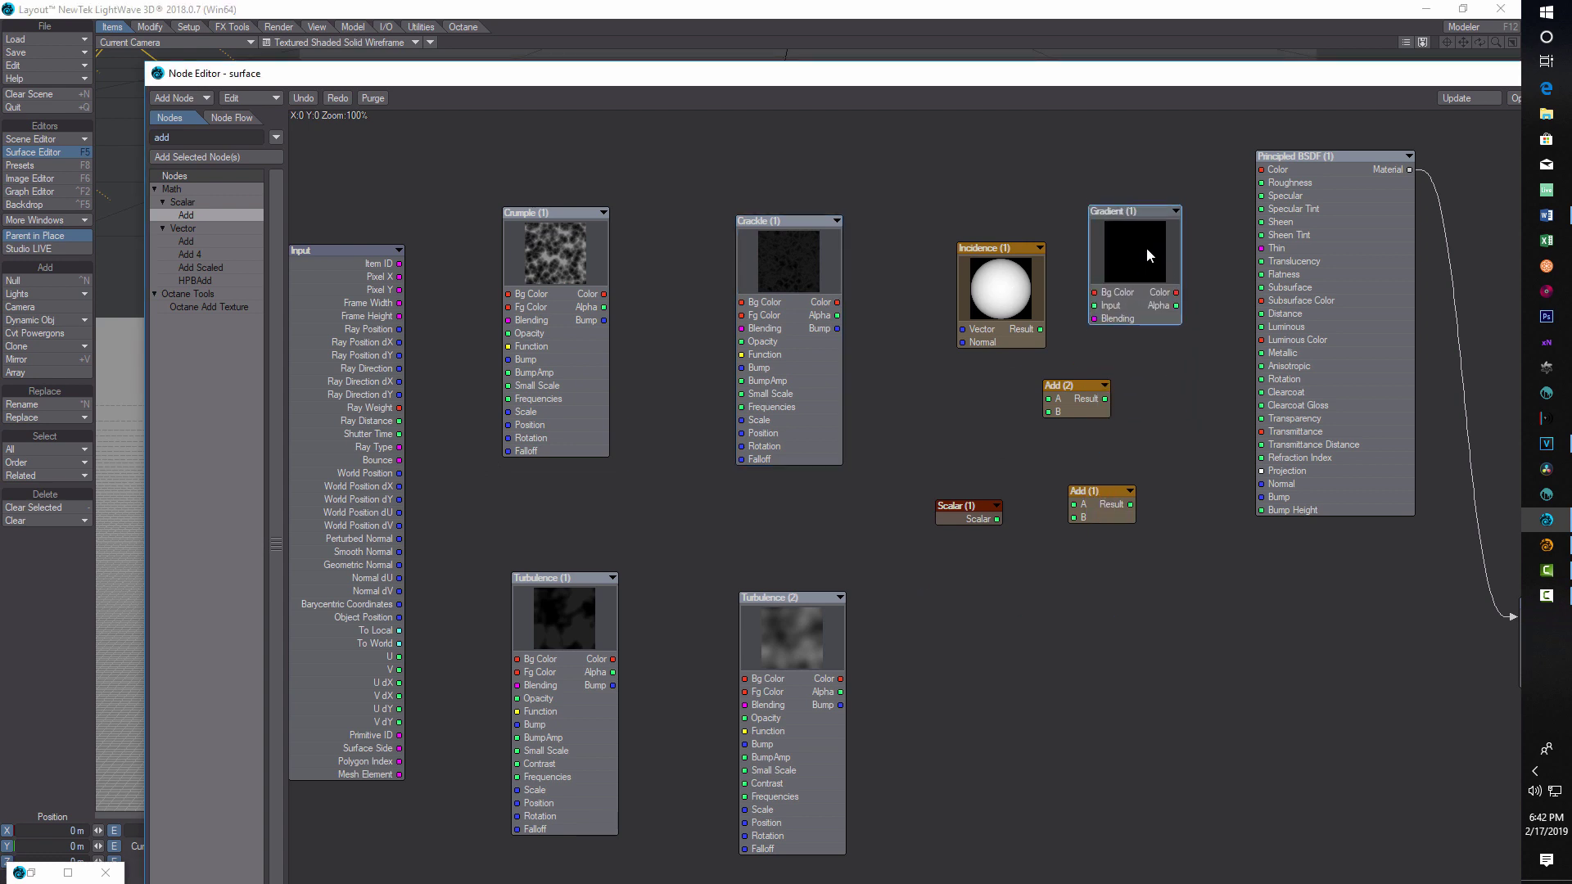
double_click(1146, 249)
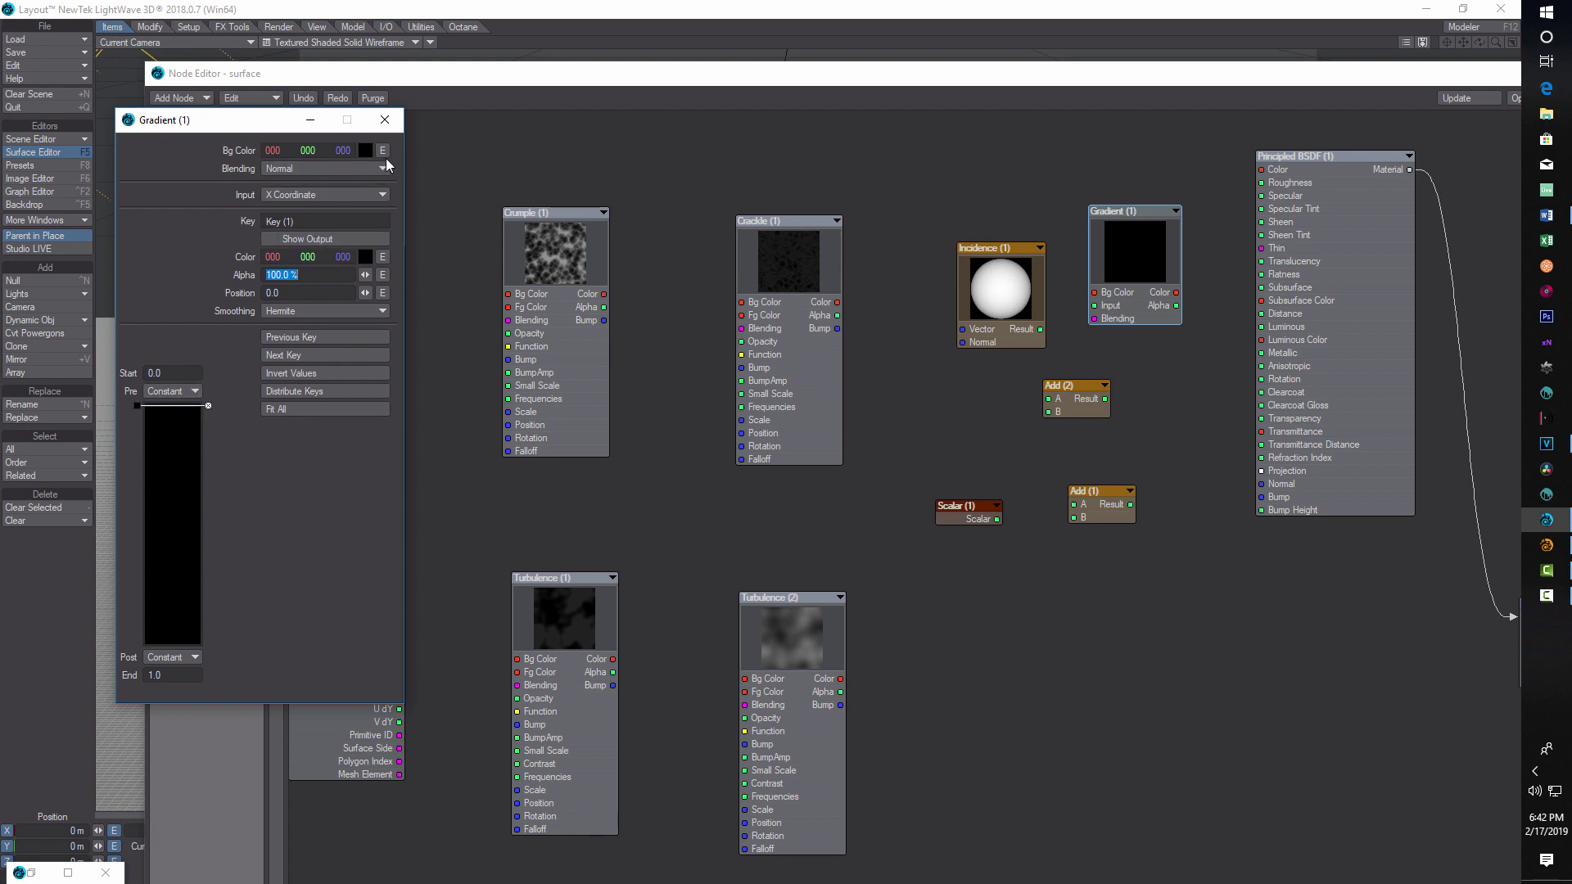
left_click(366, 257)
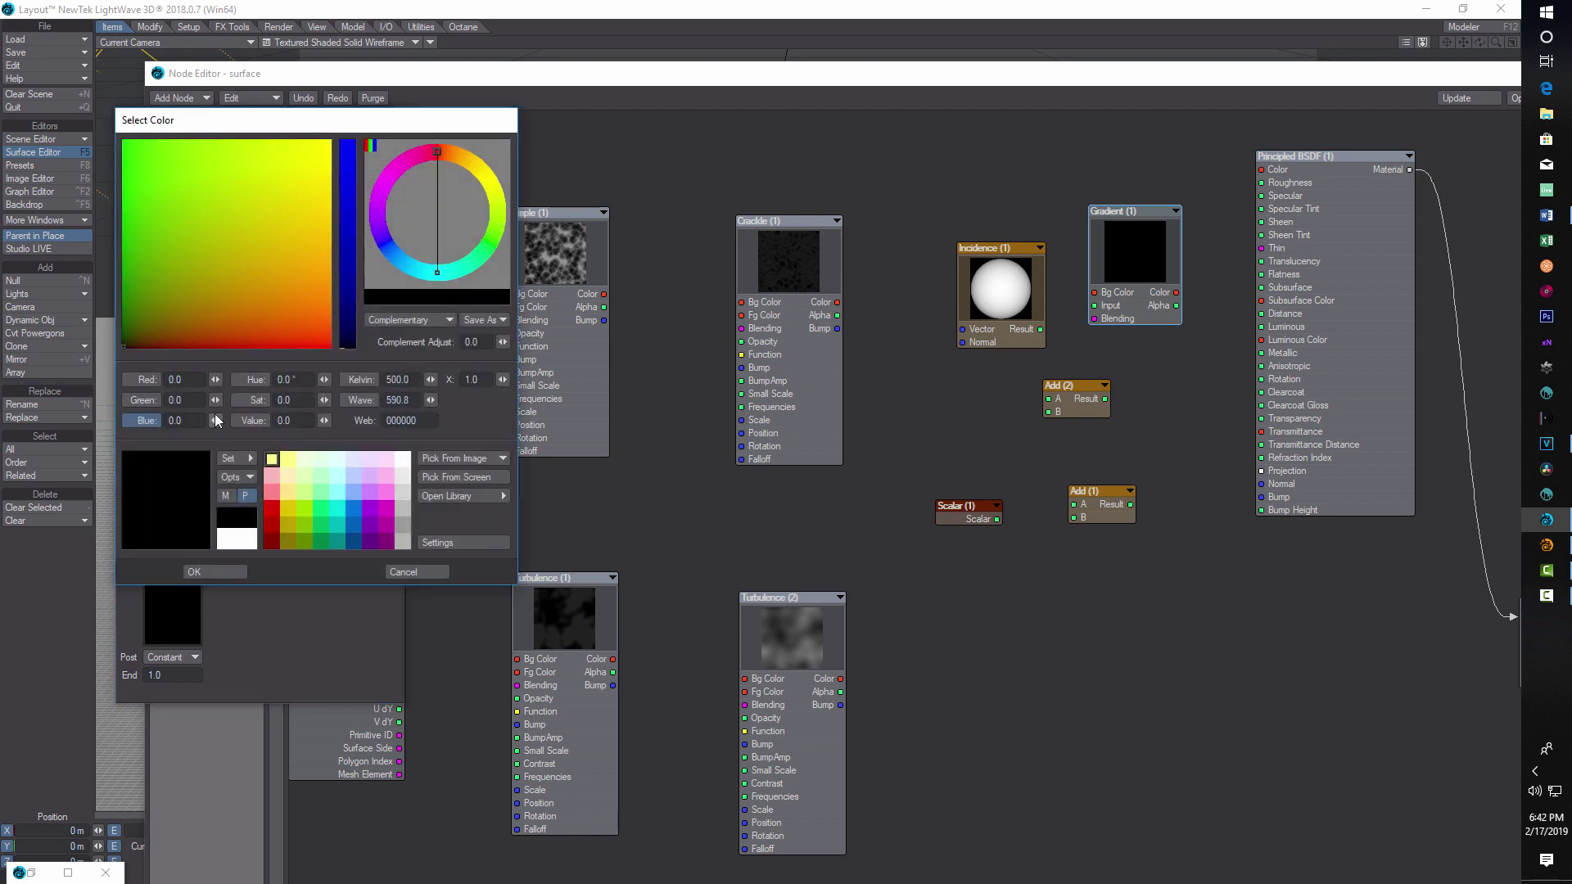
left_click(182, 380)
left_click(235, 542)
left_click(234, 566)
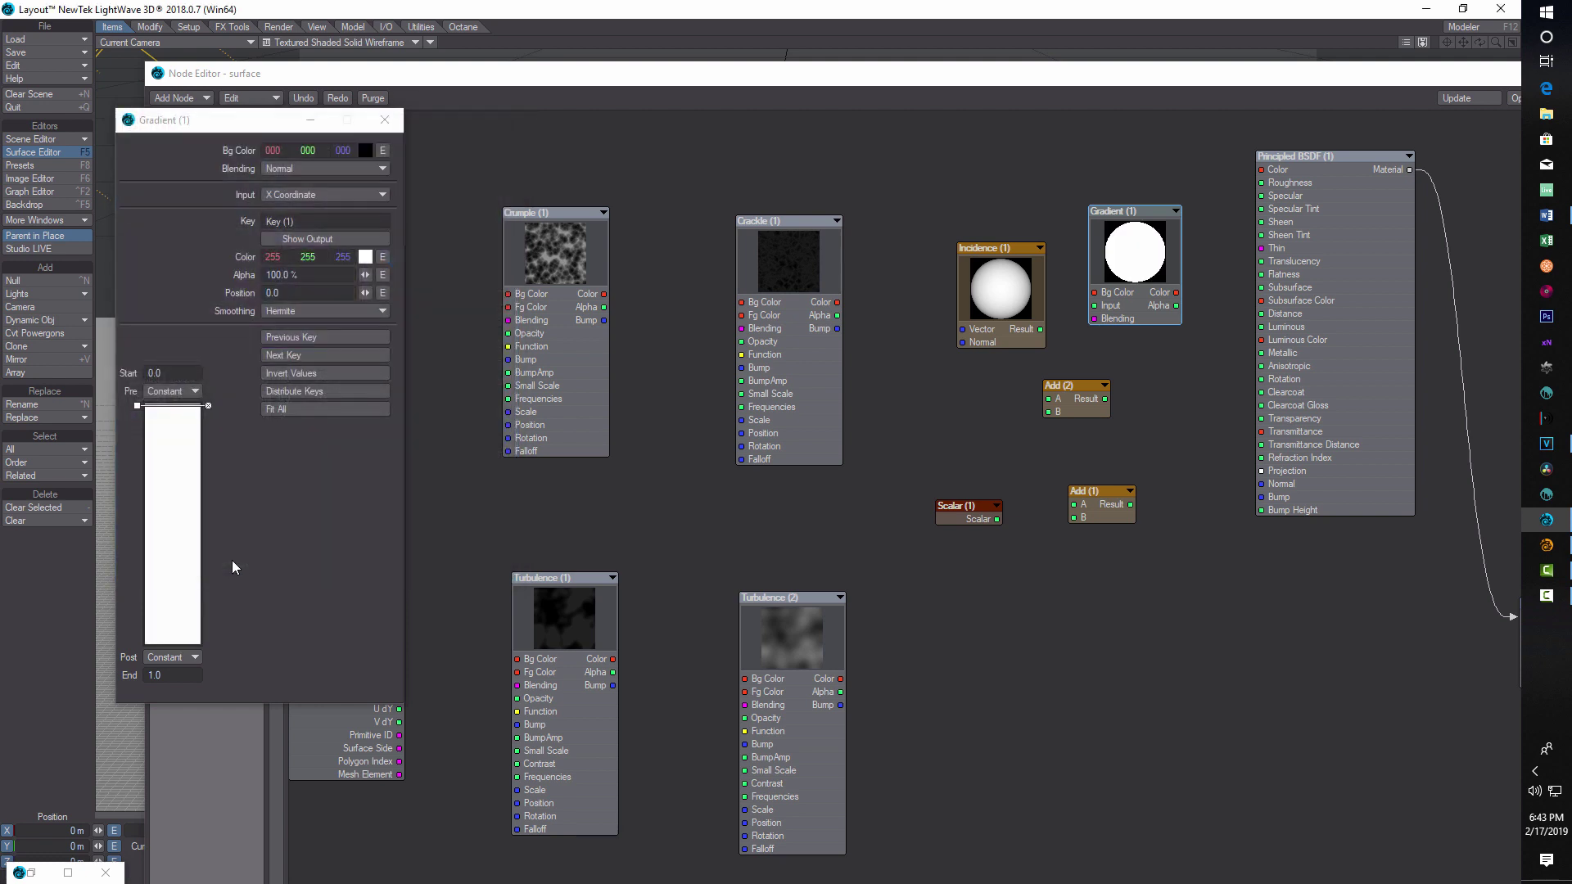
Add a second gradient key at about position 0.34 and set its color to 34, 34, 34.
left_click(197, 486)
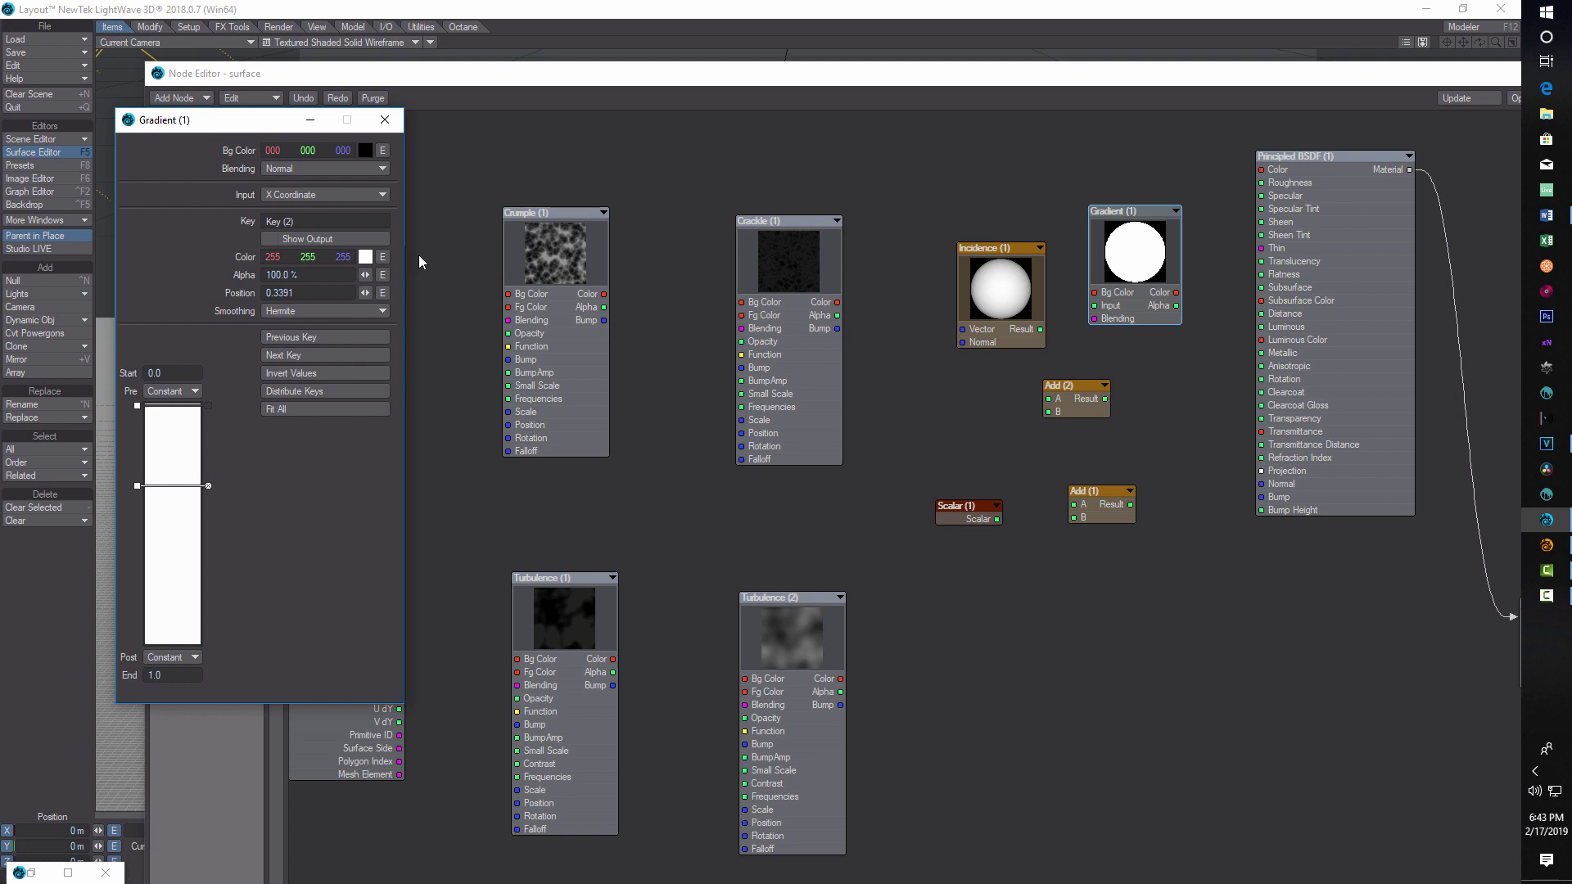
left_click(366, 257)
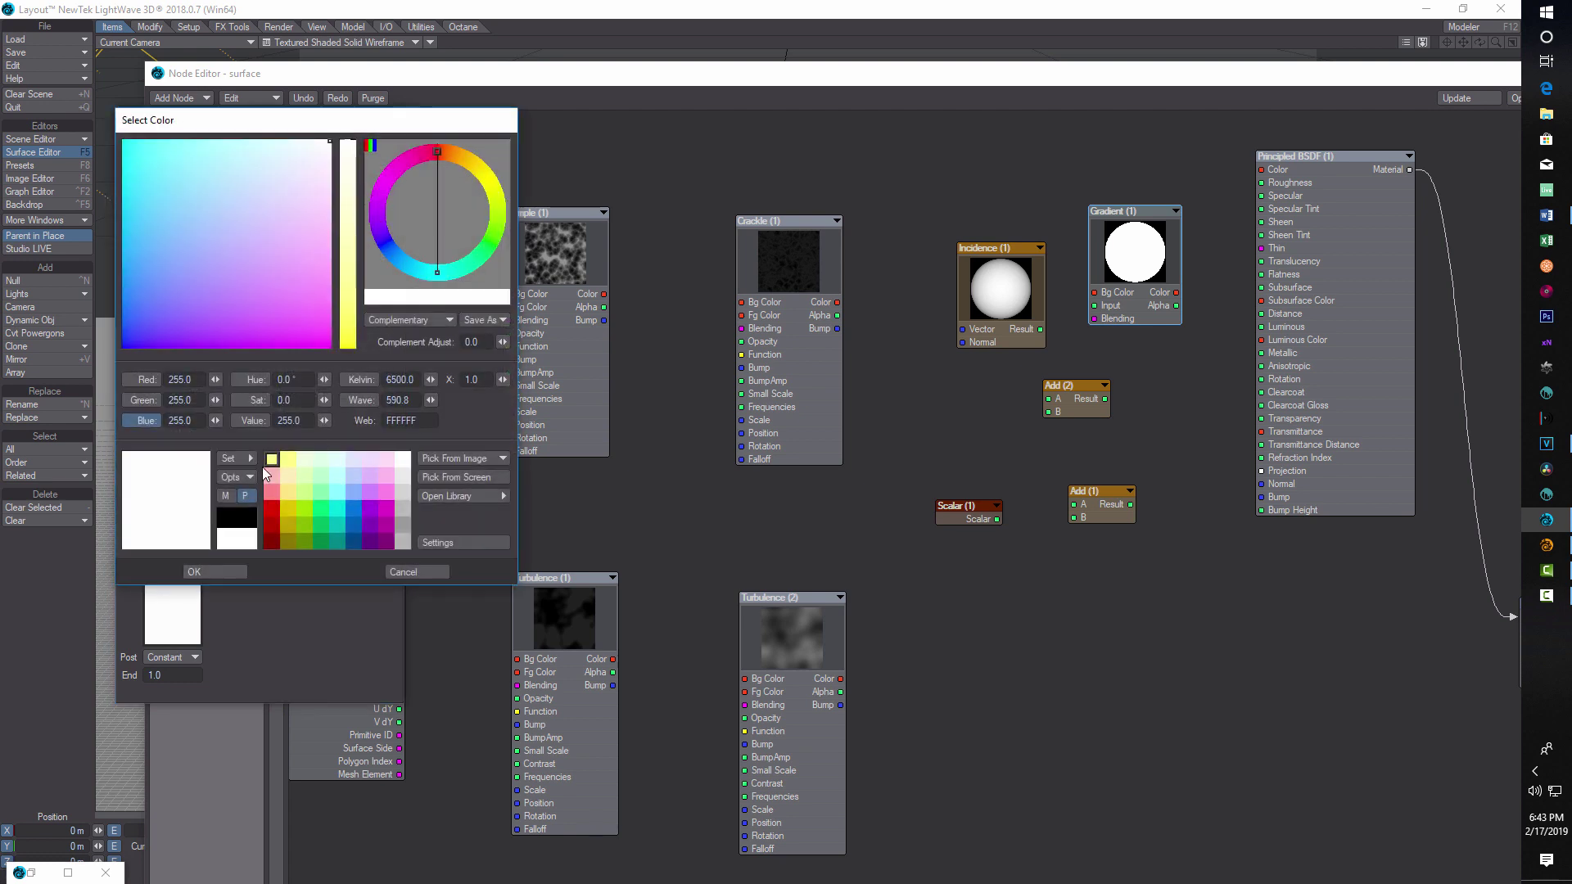
type("34")
key("Tab")
type("34")
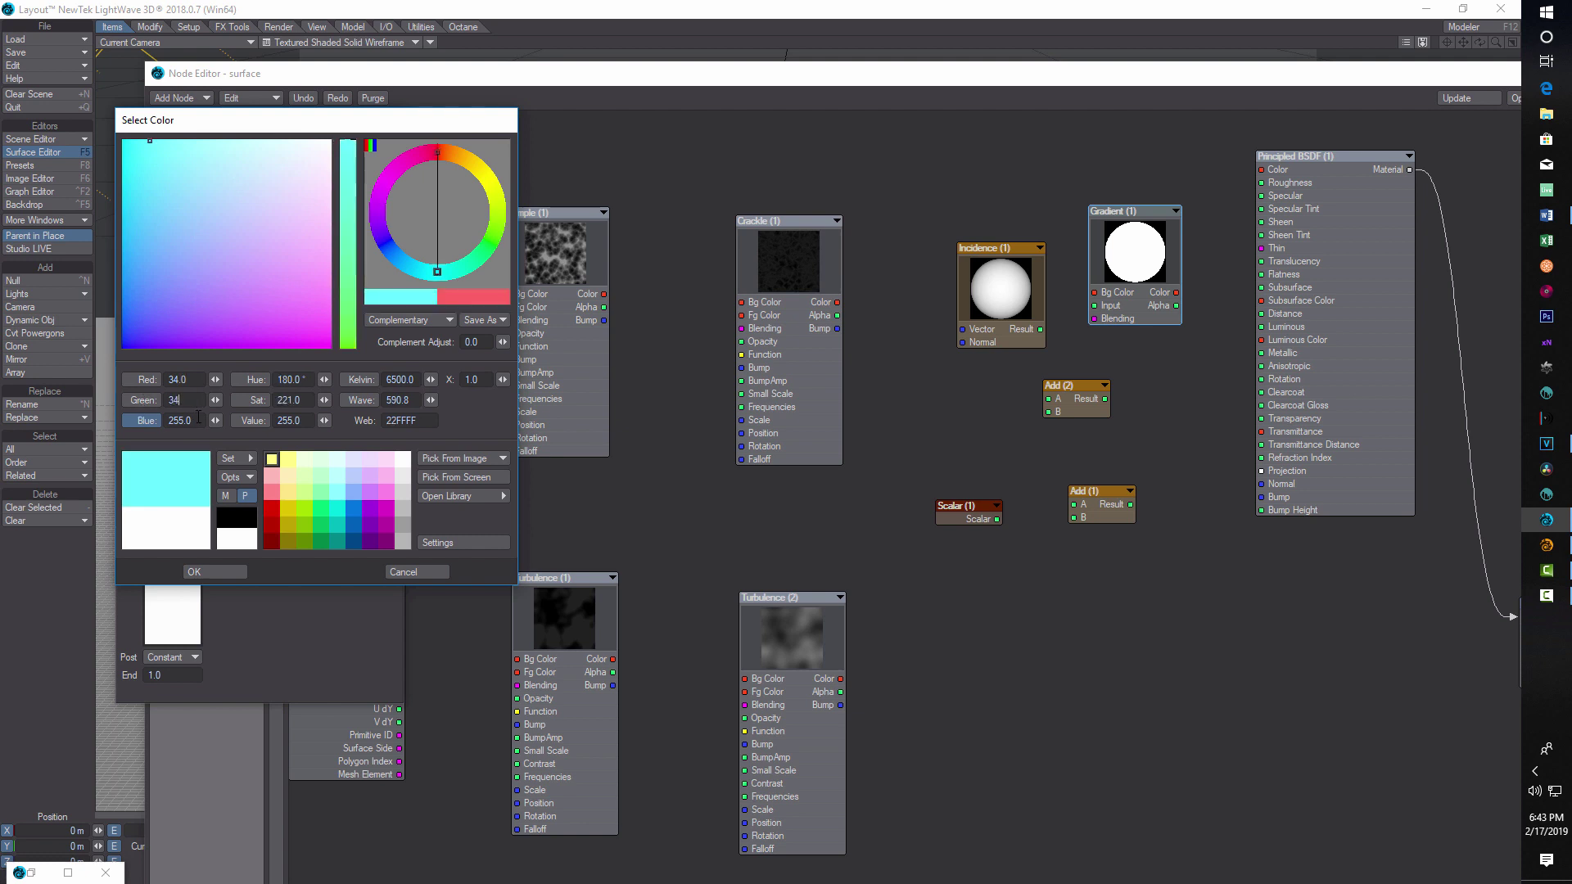
key("Tab")
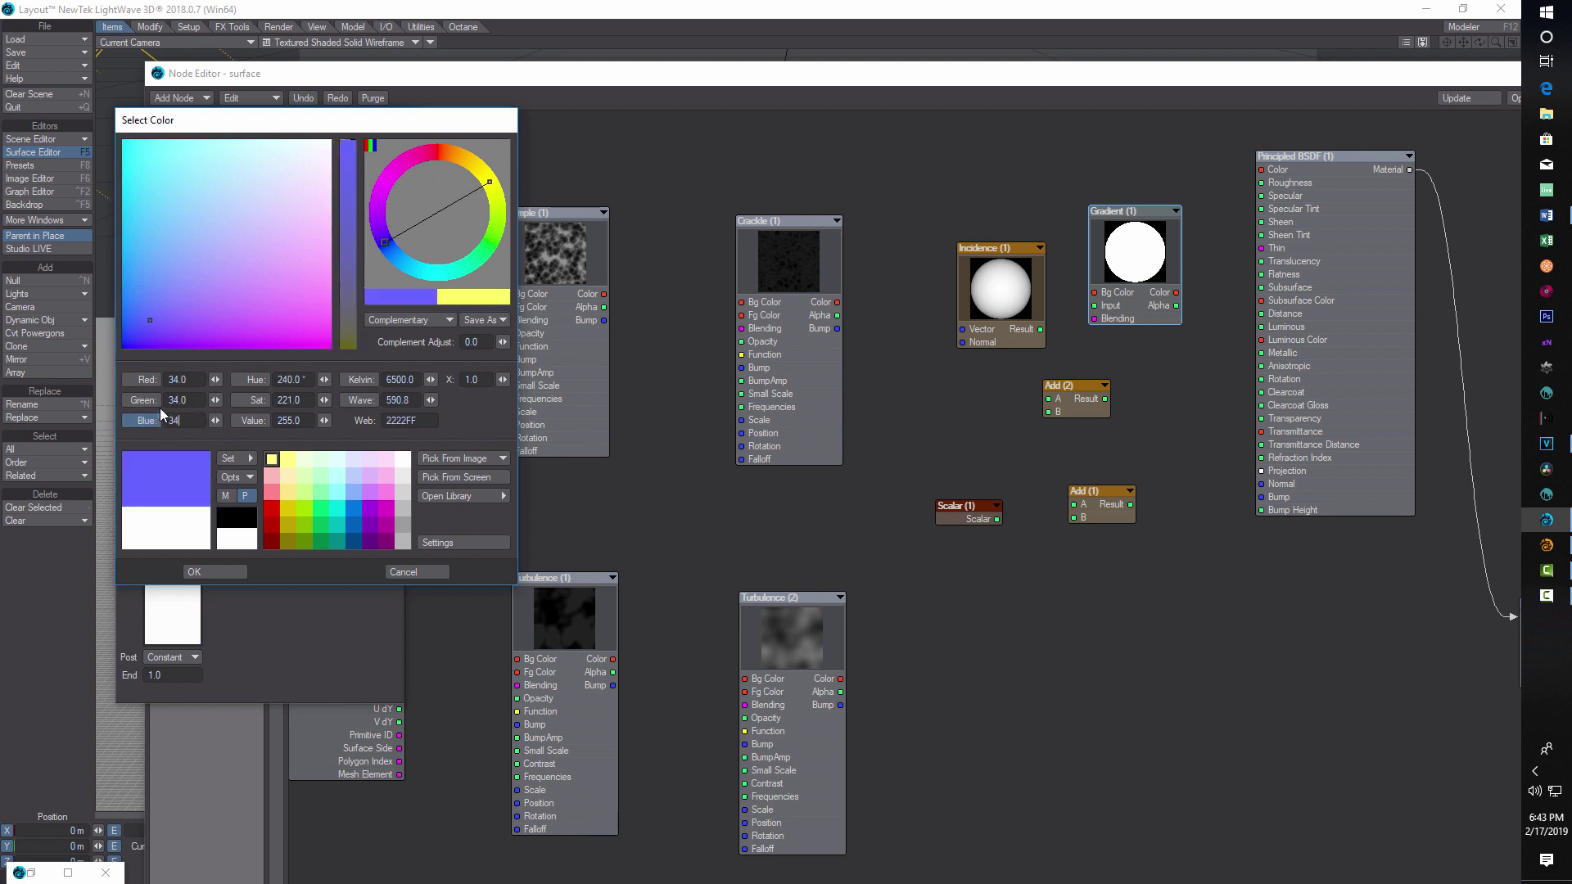
type("34")
left_click(217, 568)
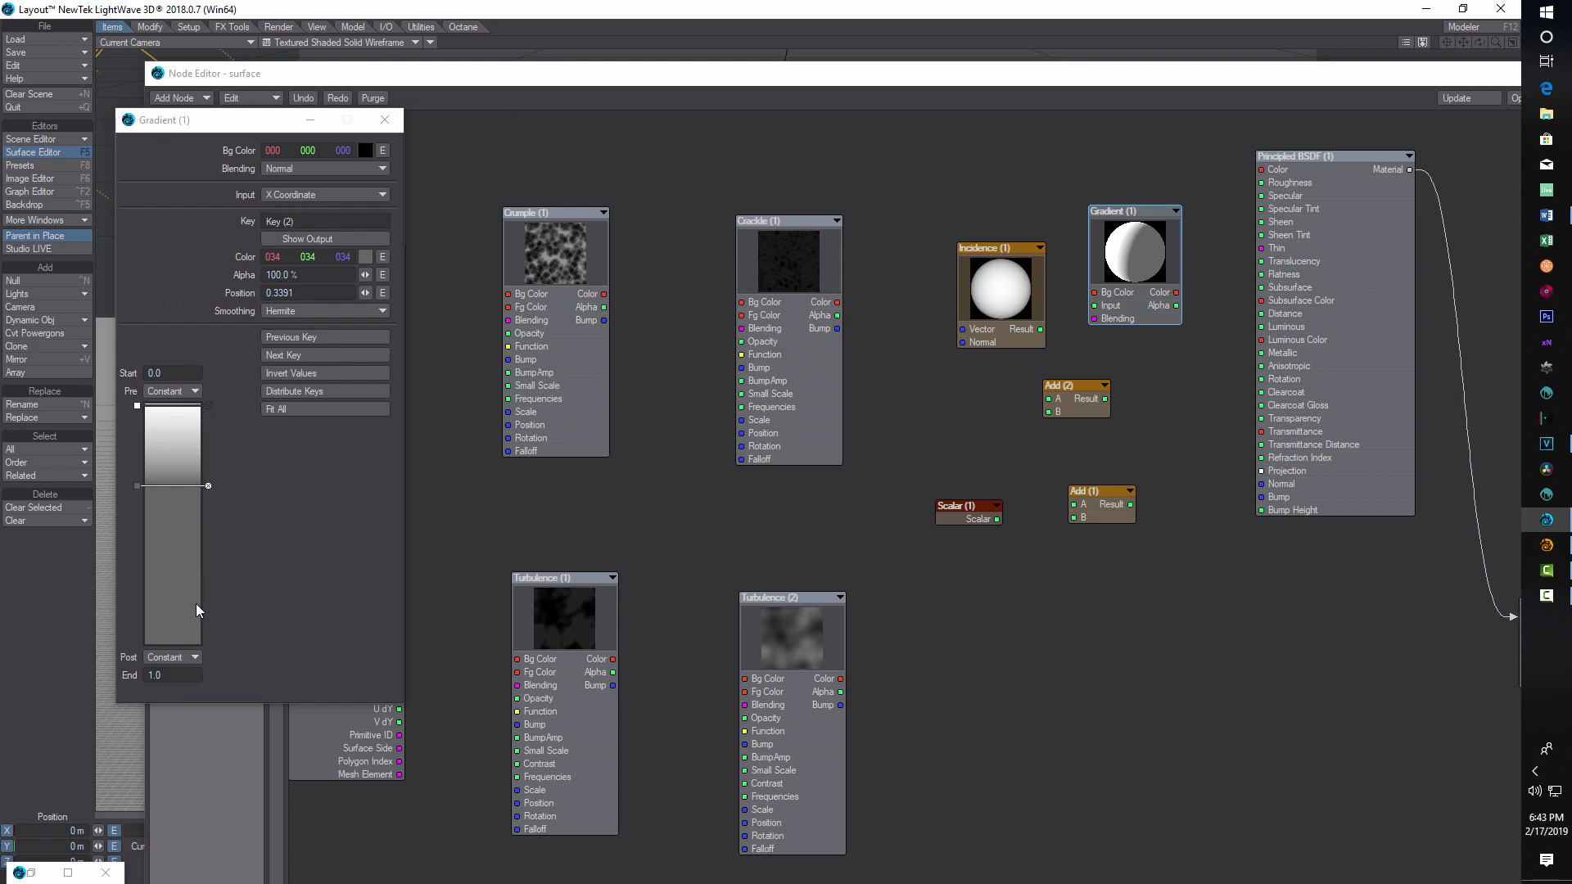
Add a third gradient key at about position 0.88 and set its color to 3, 3, 3.
left_click(197, 613)
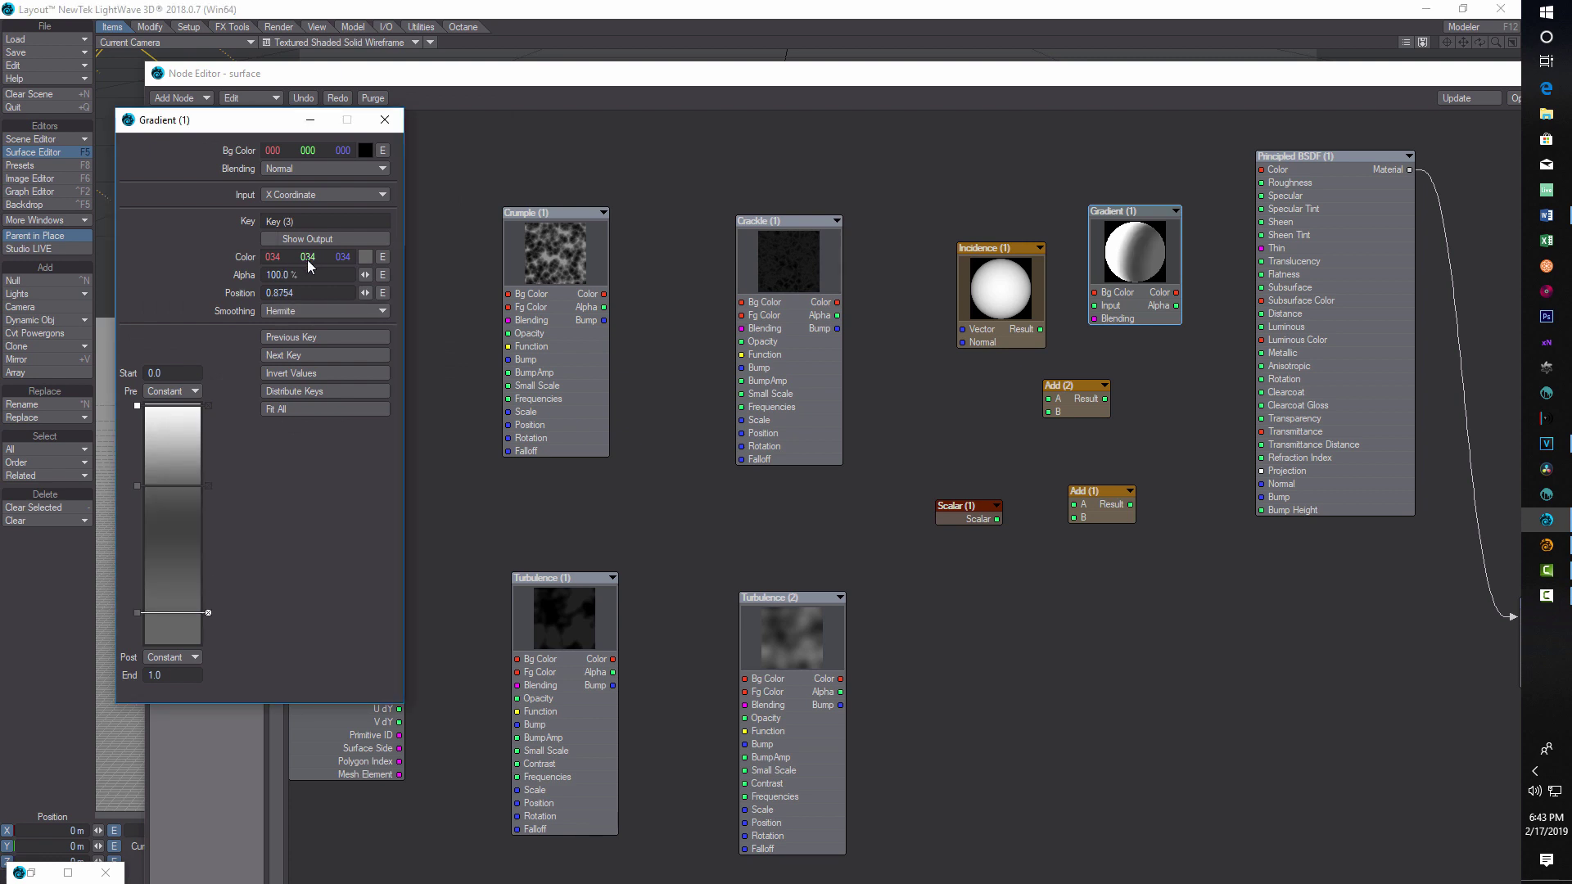
left_click(366, 257)
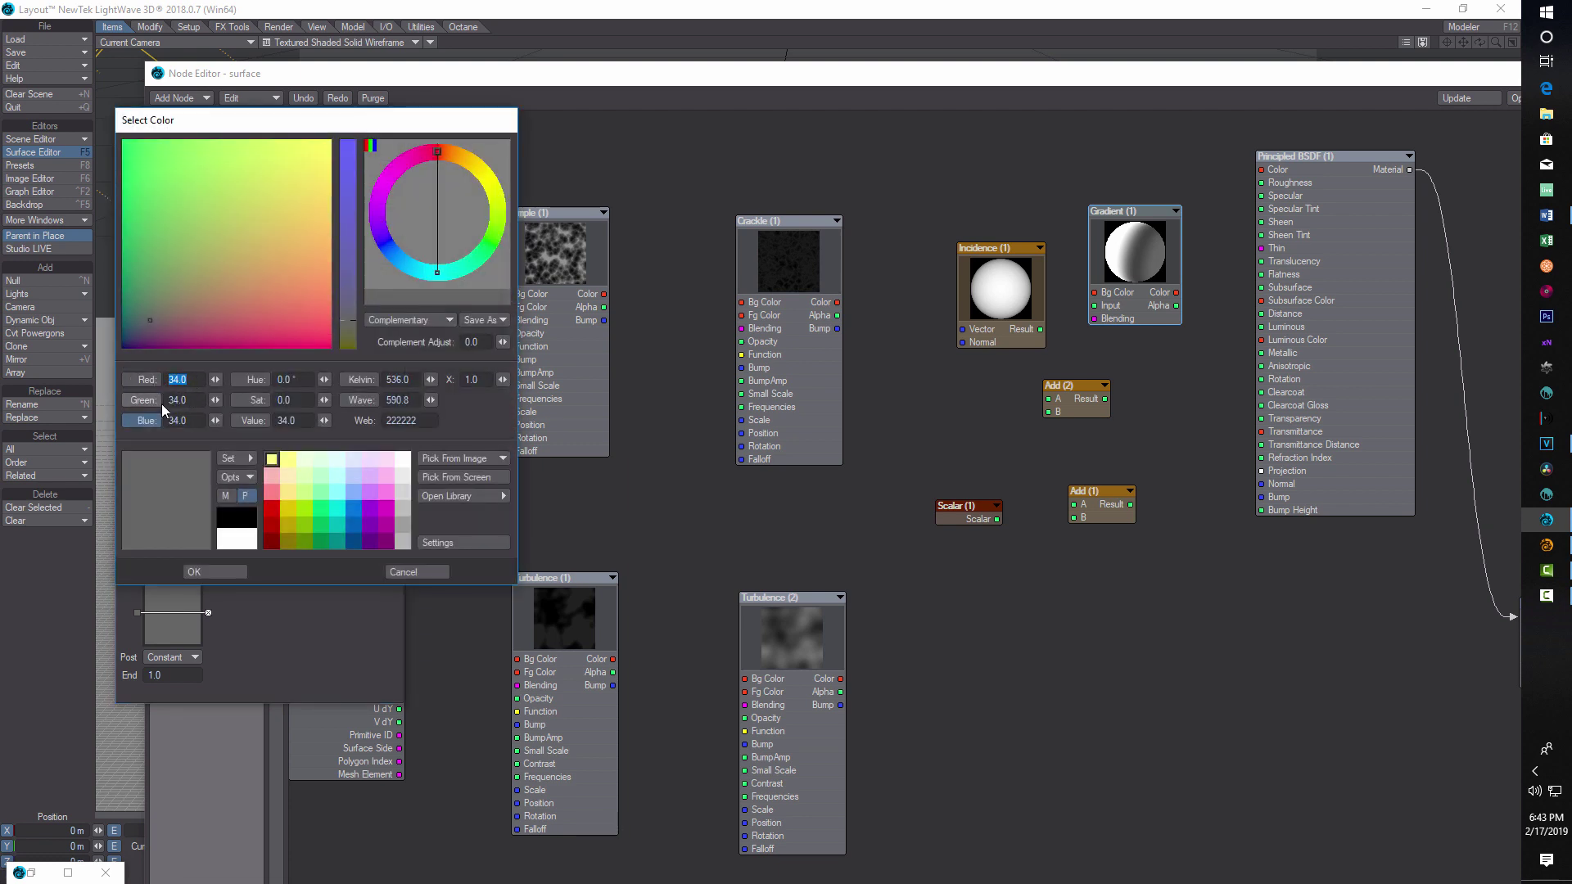
type("3")
key("Tab")
type("3")
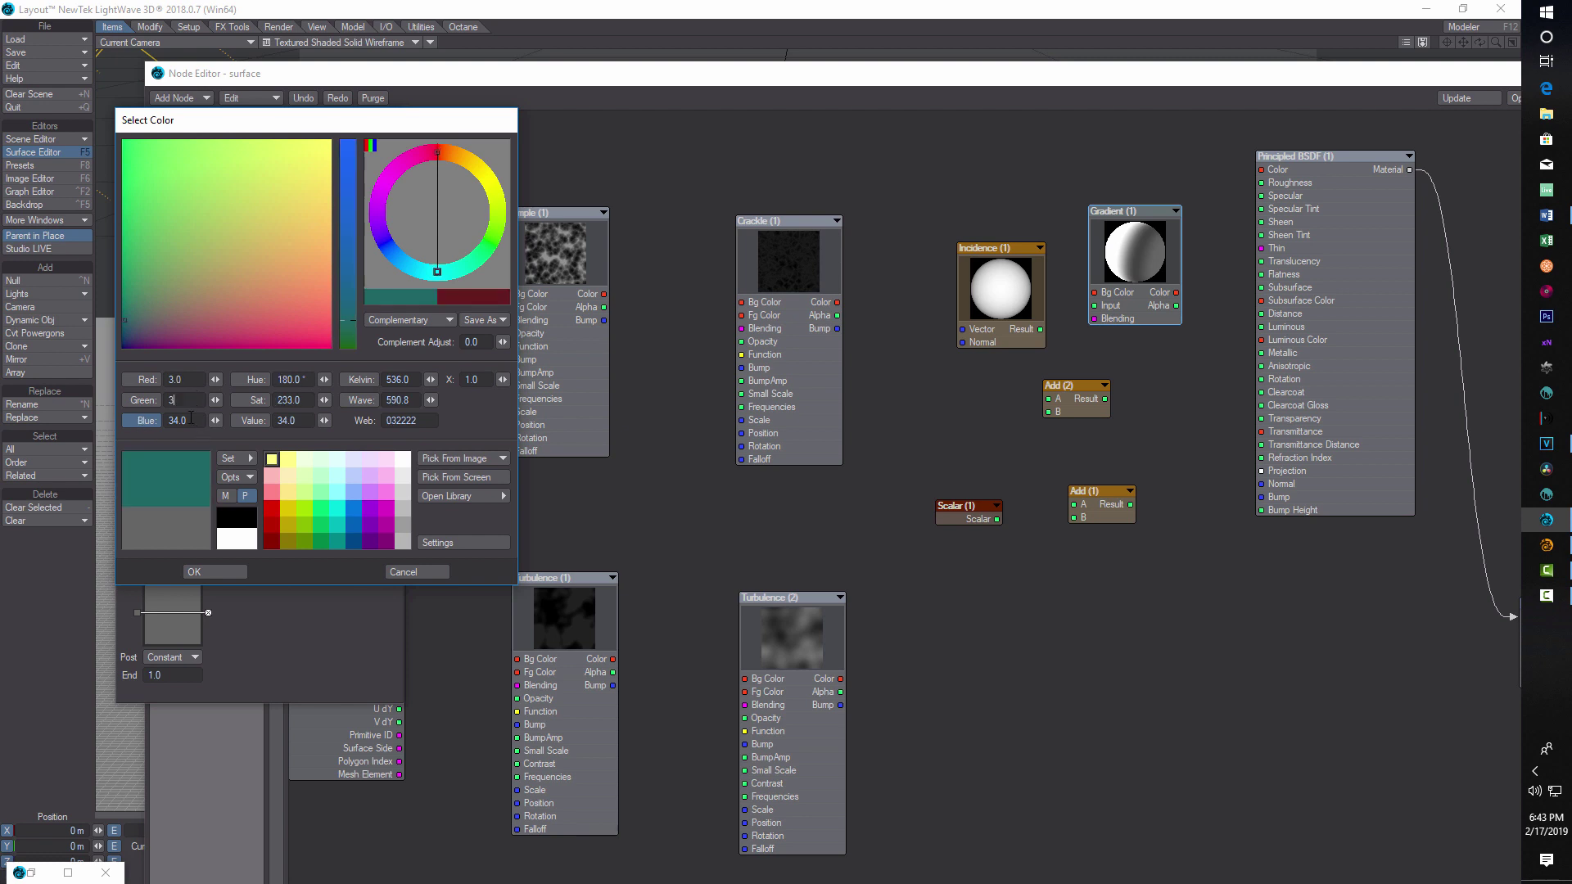
key("Tab")
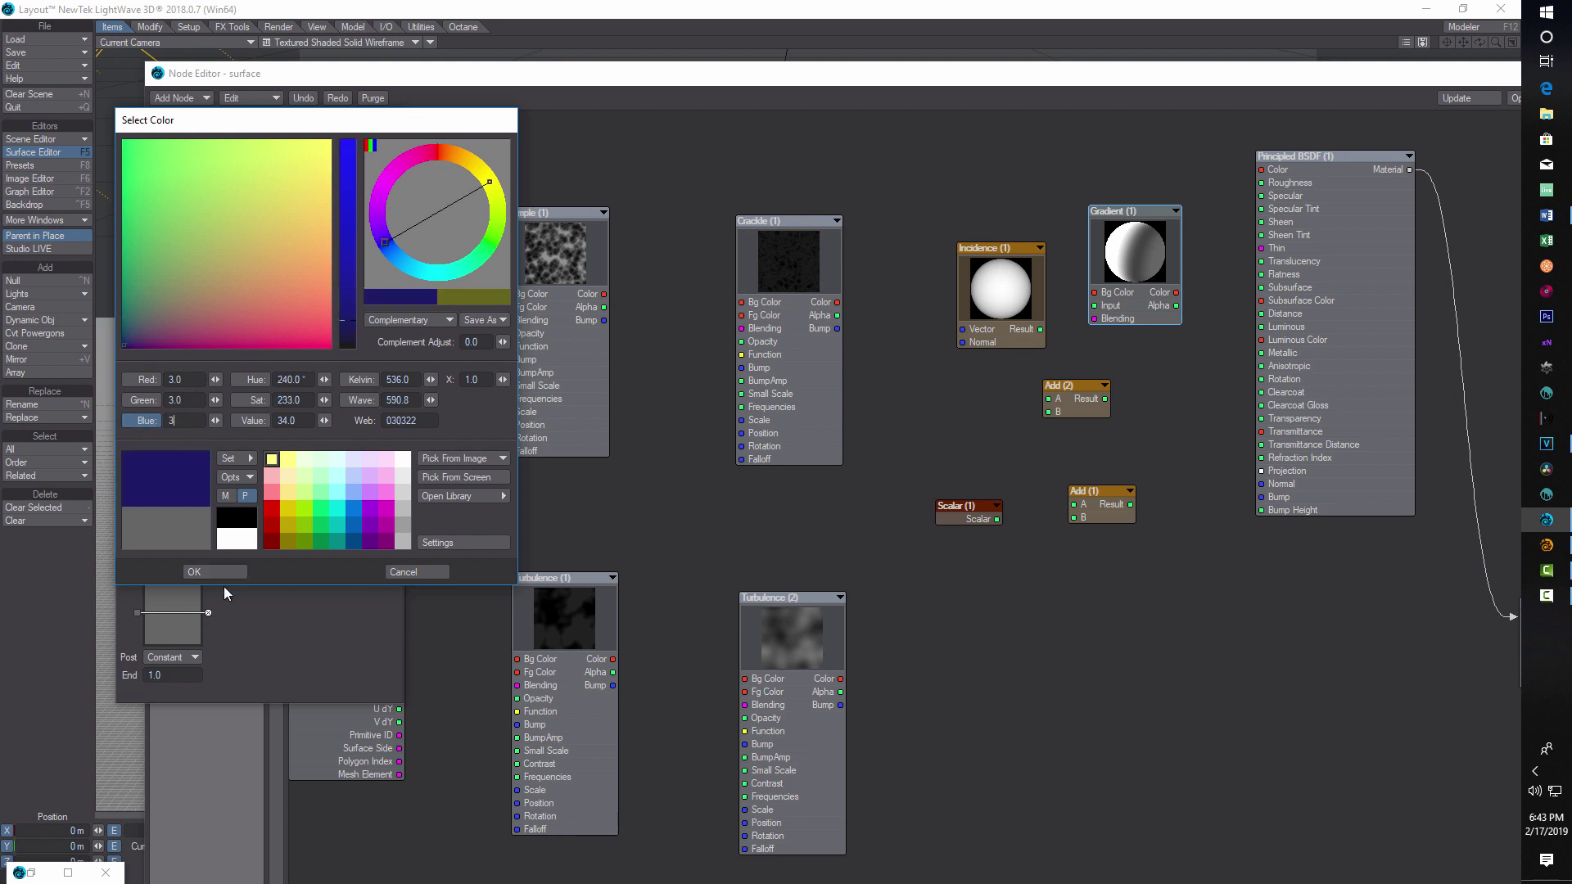
left_click(223, 570)
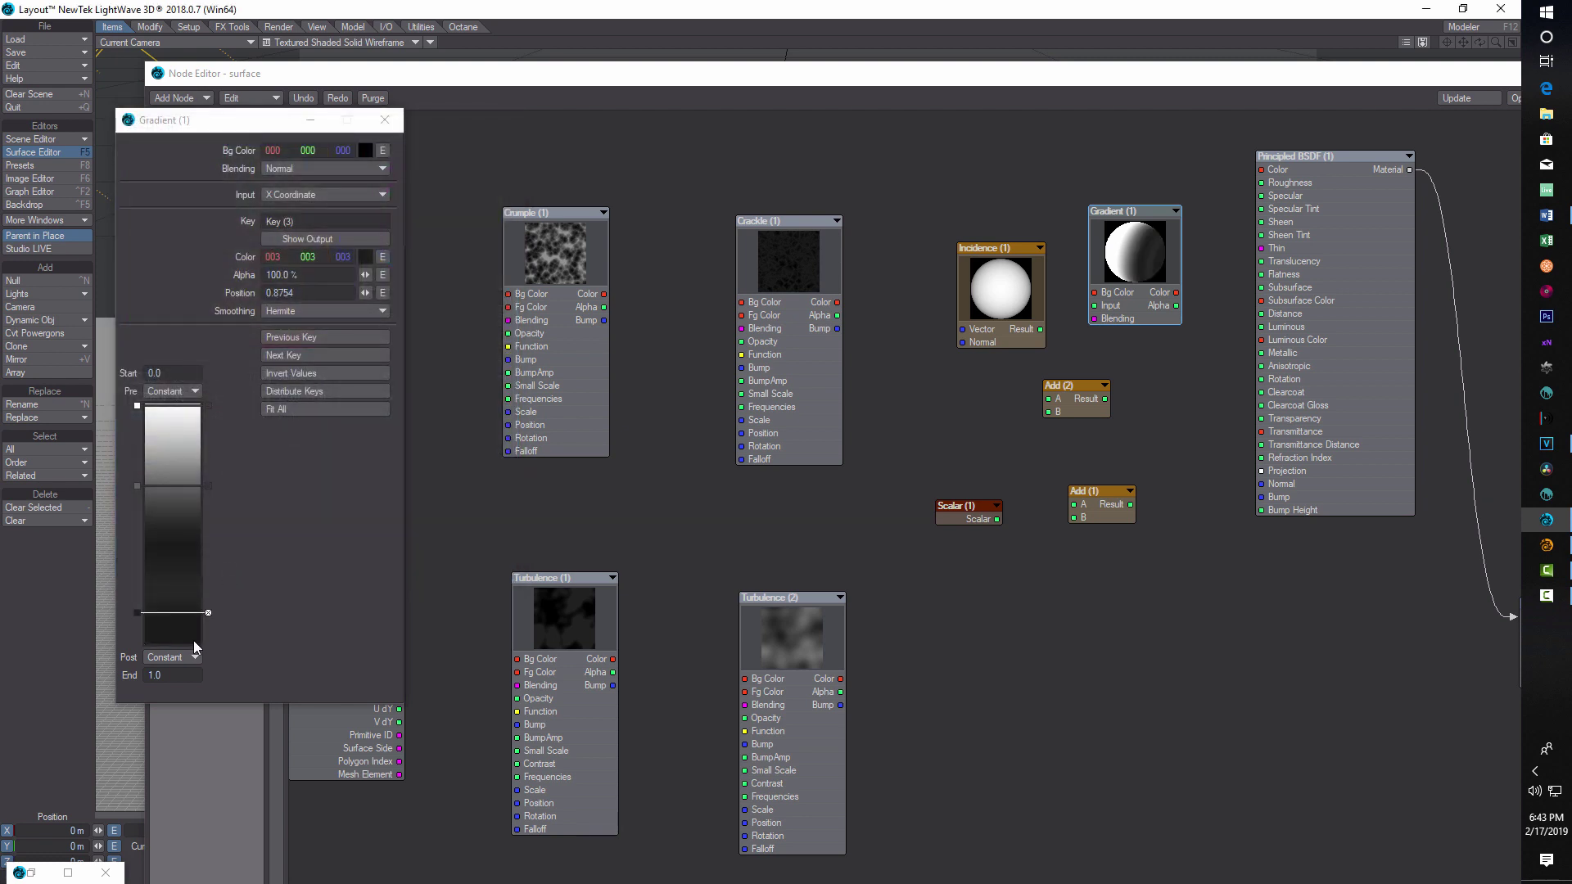
Add a fourth key at the gradient's end, position 1.0, and set its color to black.
left_click(189, 641)
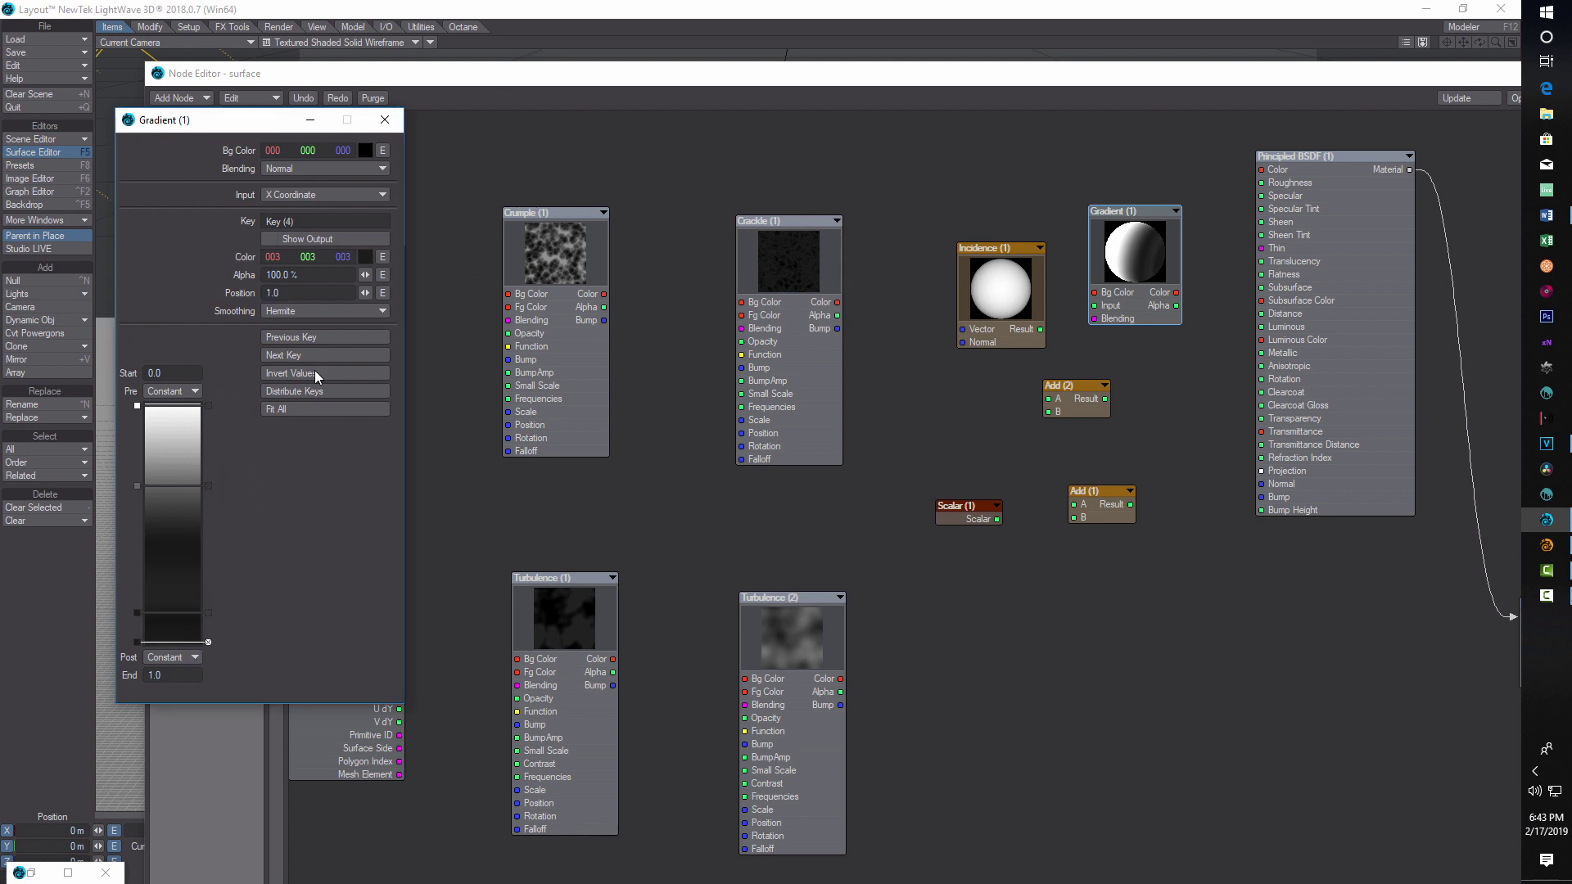
left_click(361, 258)
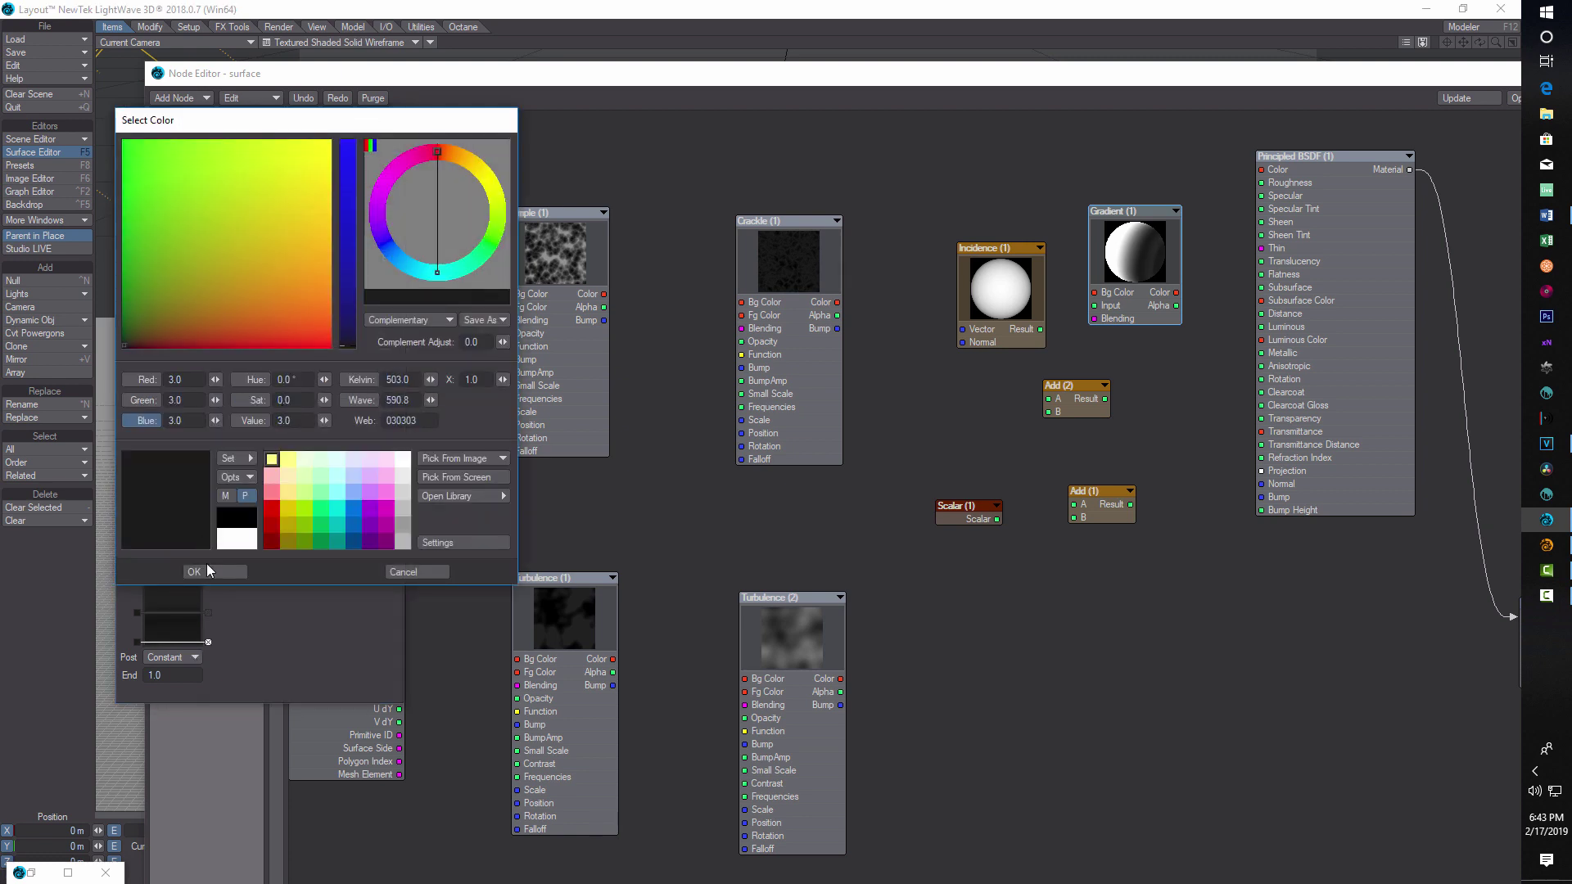
left_click(228, 572)
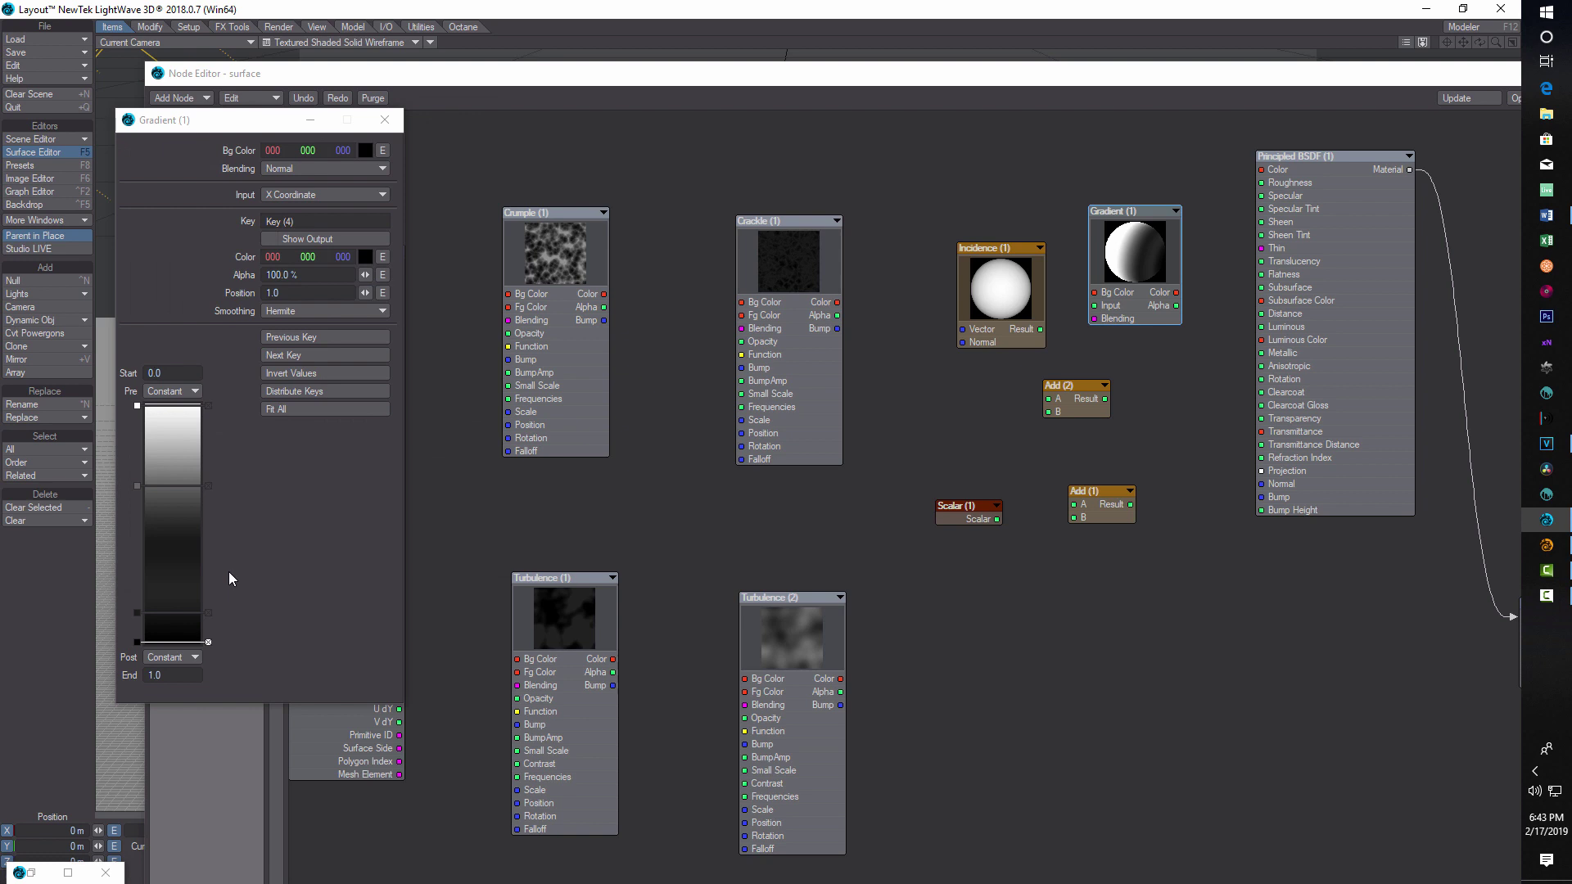
left_click(384, 120)
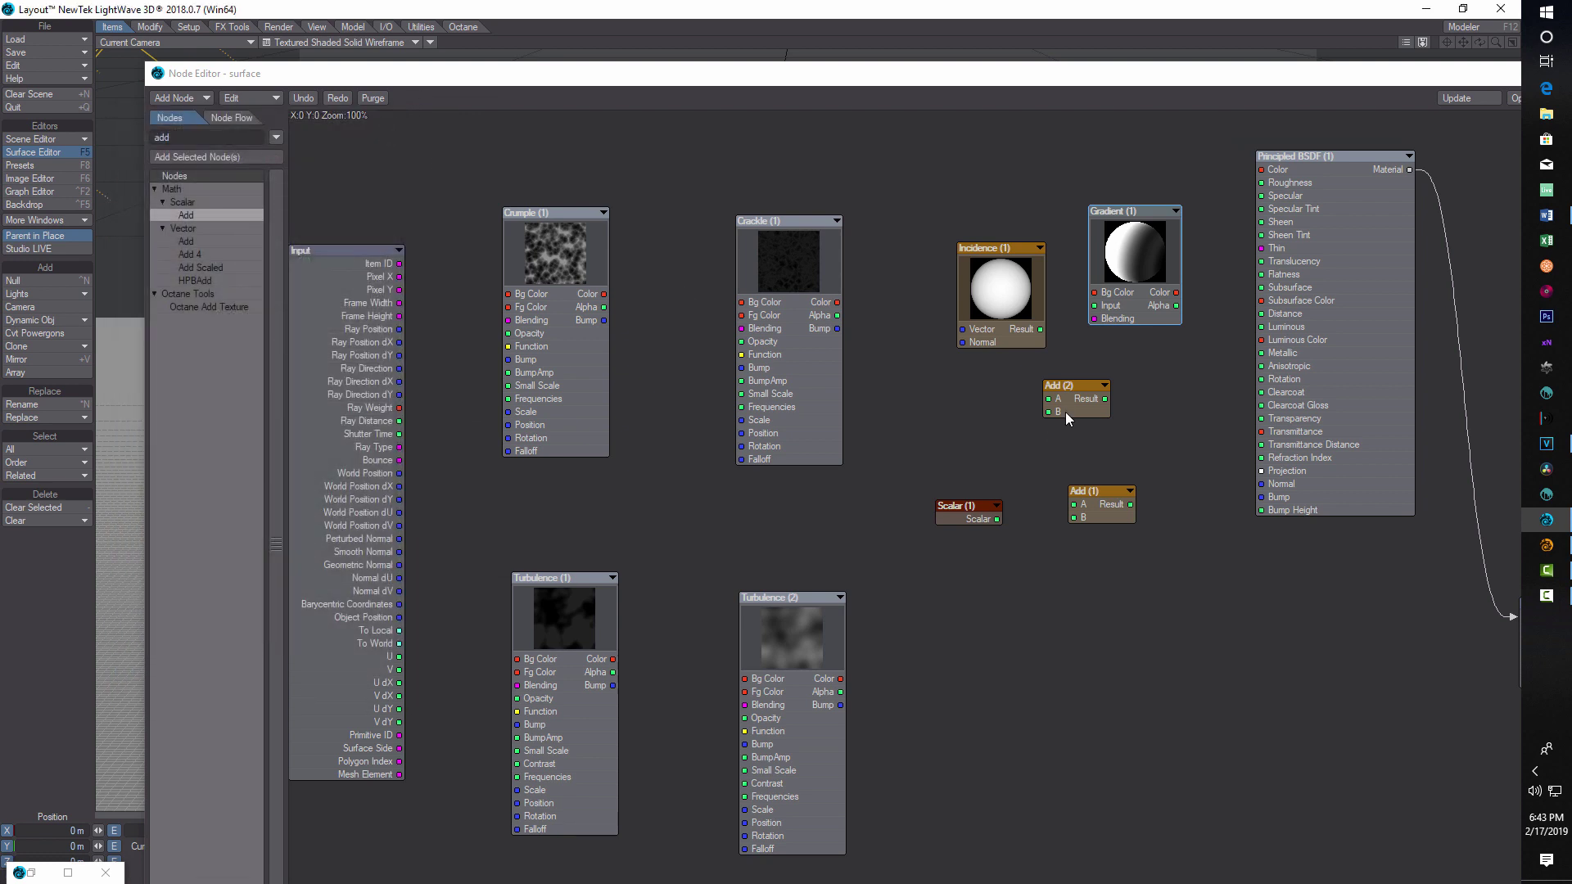
Place Add (2) between the texture nodes and shift Crumple (1) and Turbulence (1) closer to the Input node.
left_click_drag(1059, 417, 699, 542)
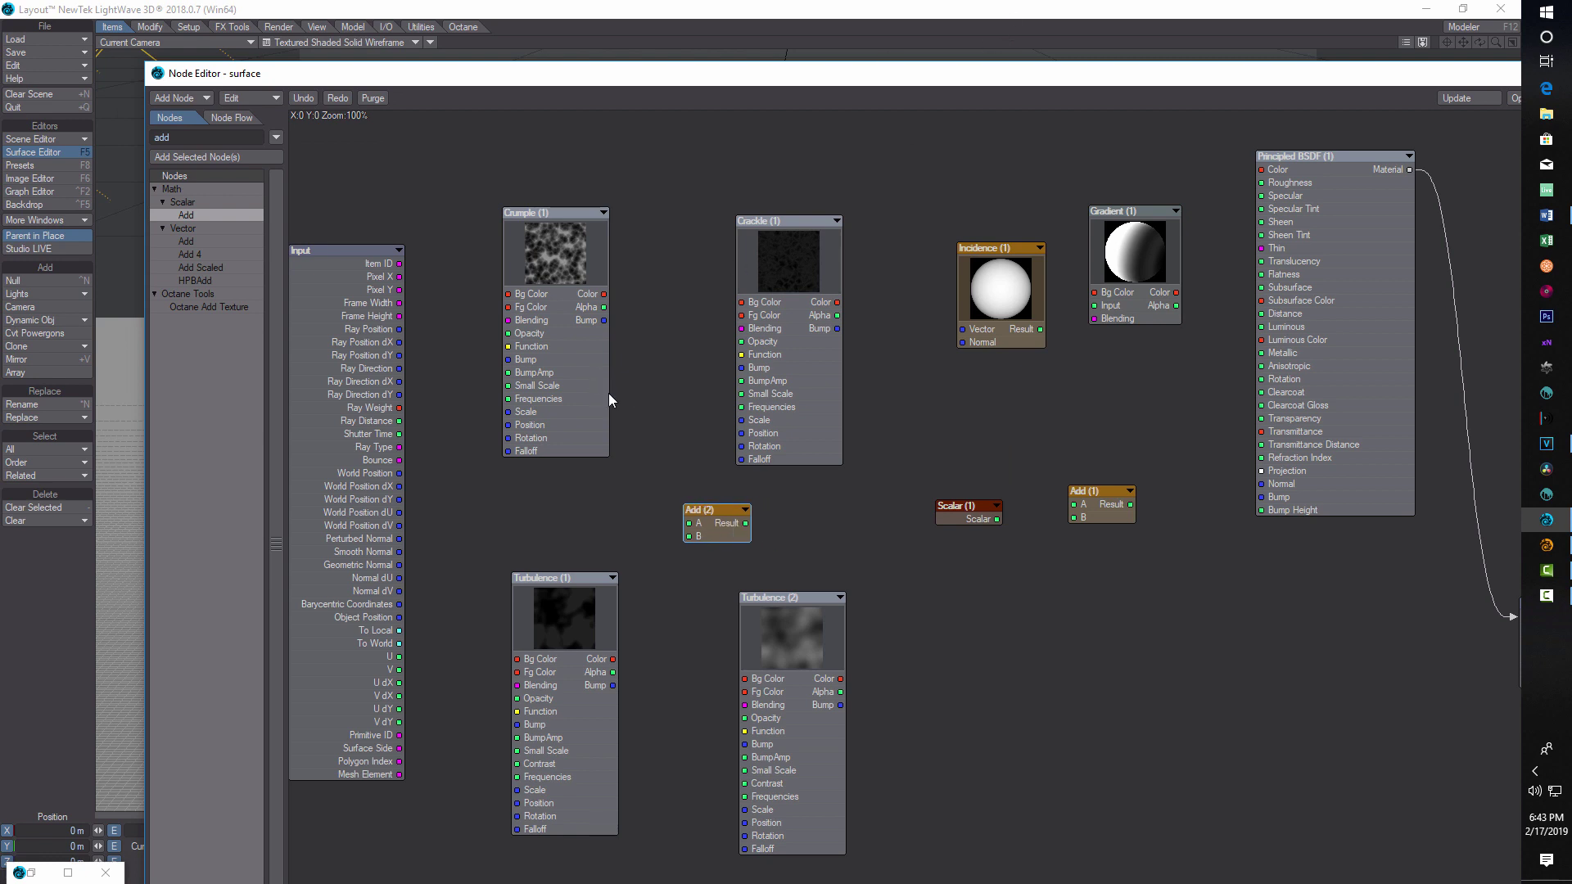
mouse_move(598, 382)
left_mouse_down()
mouse_move(589, 411)
mouse_move(572, 394)
left_mouse_up()
left_click_drag(573, 637, 516, 604)
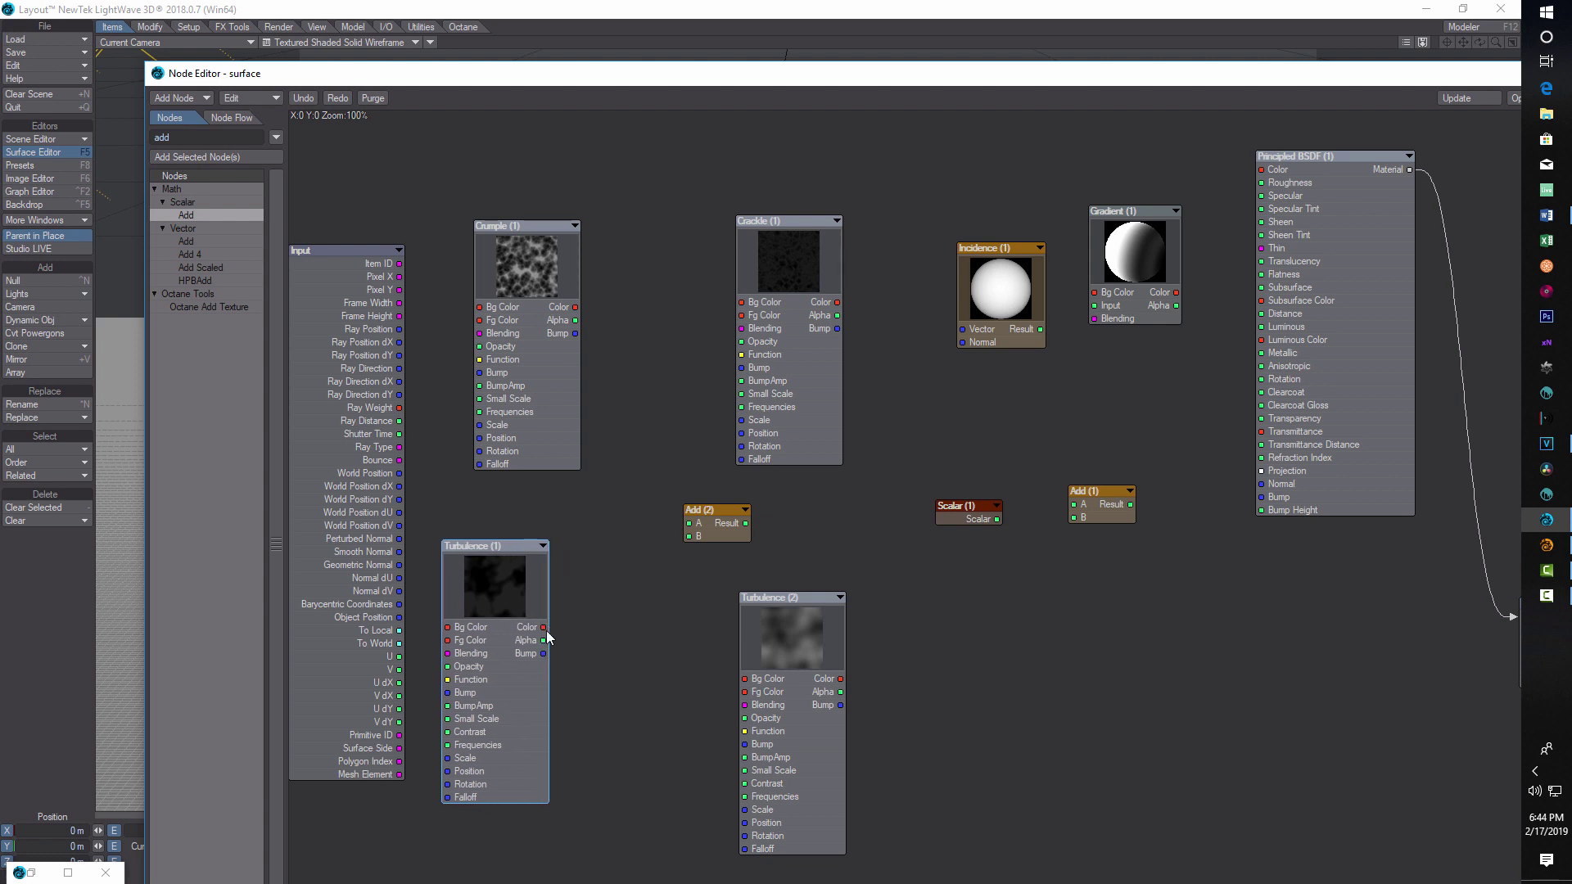
Connect Turbulence (1) Color to the Rotation input of Crumple (1), and Crumple (1) Color to input A of Add (2).
left_click_drag(545, 632, 480, 451)
left_click_drag(575, 307, 689, 530)
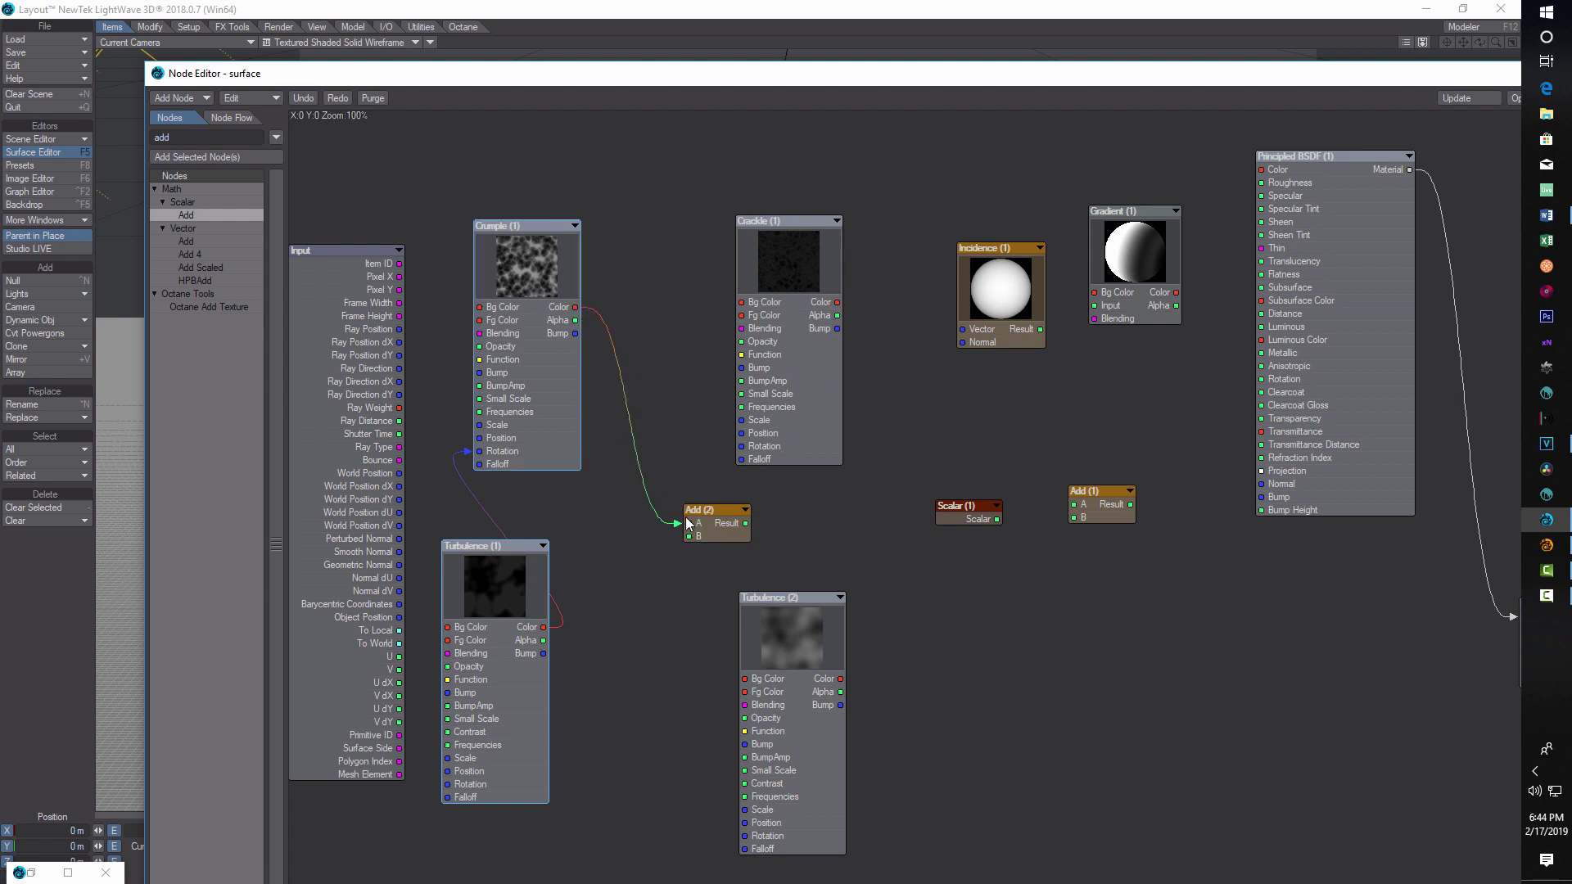
Arrange Crackle (1) below Crumple (1) and Add (2) beside them, and connect Crackle (1) Color to input B of Add (2).
left_click_drag(791, 262, 634, 660)
left_click_drag(714, 513, 755, 428)
left_click_drag(644, 659, 655, 571)
left_click_drag(473, 570, 440, 565)
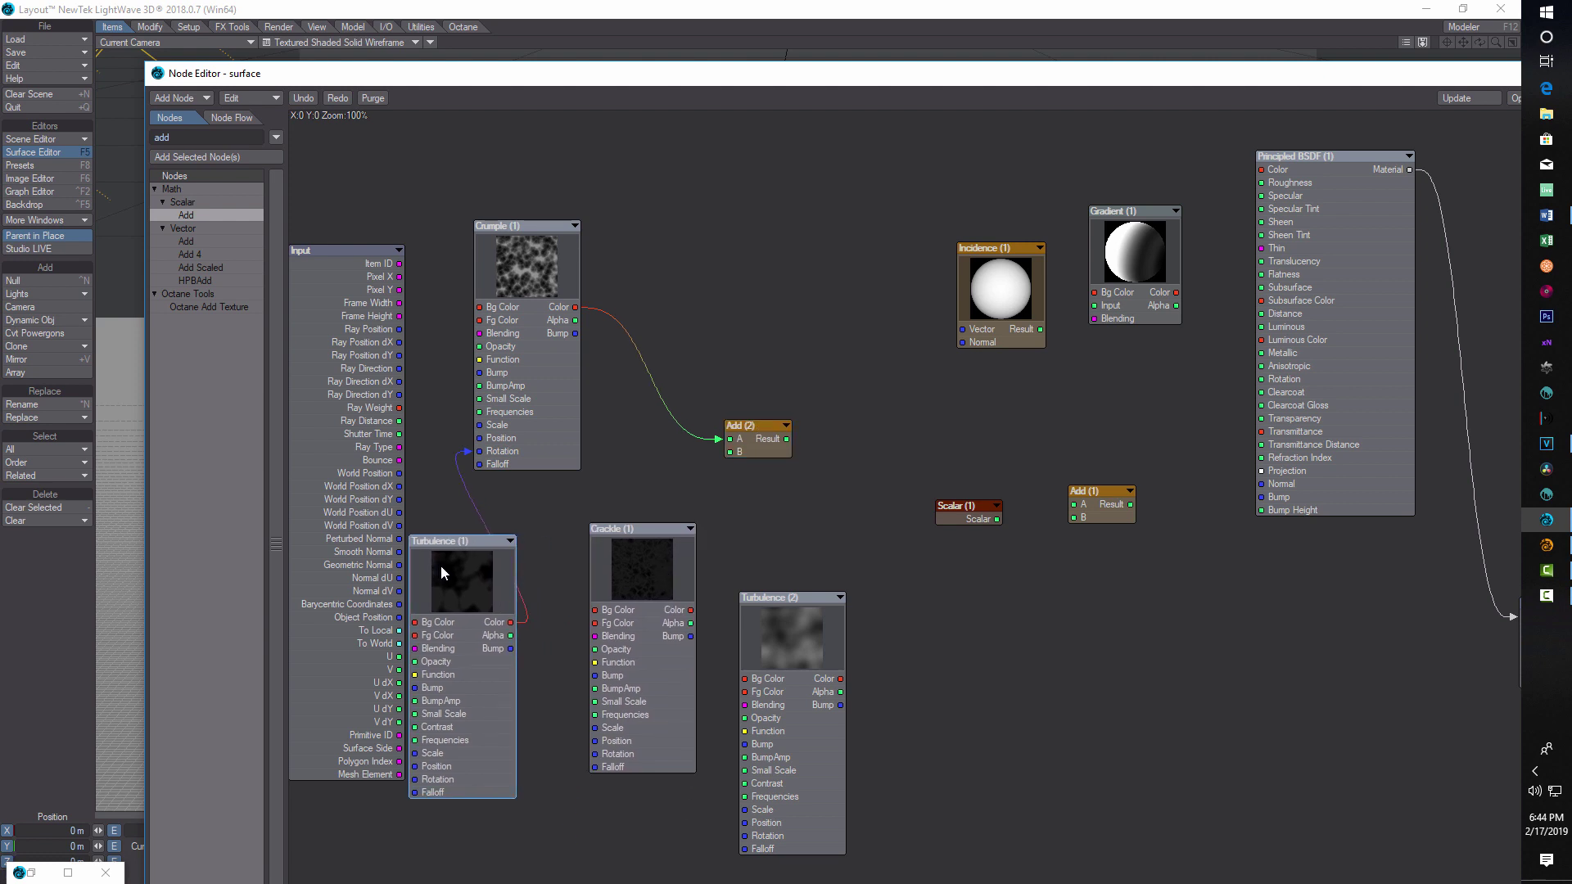
left_click_drag(691, 623, 729, 452)
left_click_drag(615, 580, 594, 543)
Place Add (1) after Add (2), and connect Add (2) Result to its input A and Turbulence (2) Color to its input B.
left_click_drag(811, 634, 820, 584)
left_click_drag(1114, 522, 908, 461)
left_click_drag(957, 512, 1117, 433)
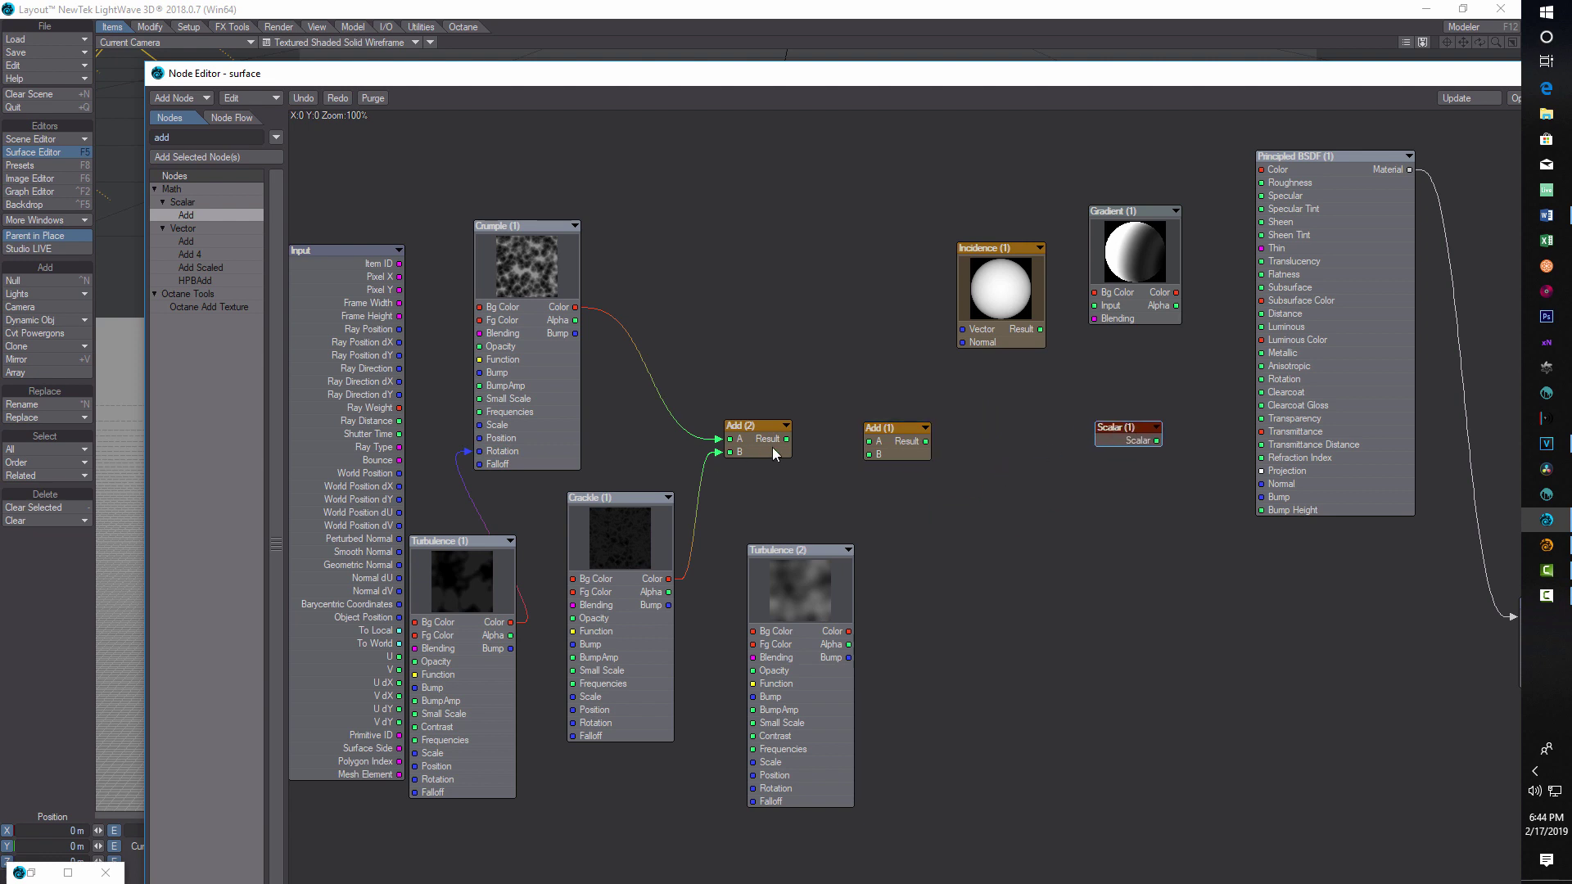
left_click_drag(787, 439, 868, 441)
left_click_drag(852, 630, 864, 624)
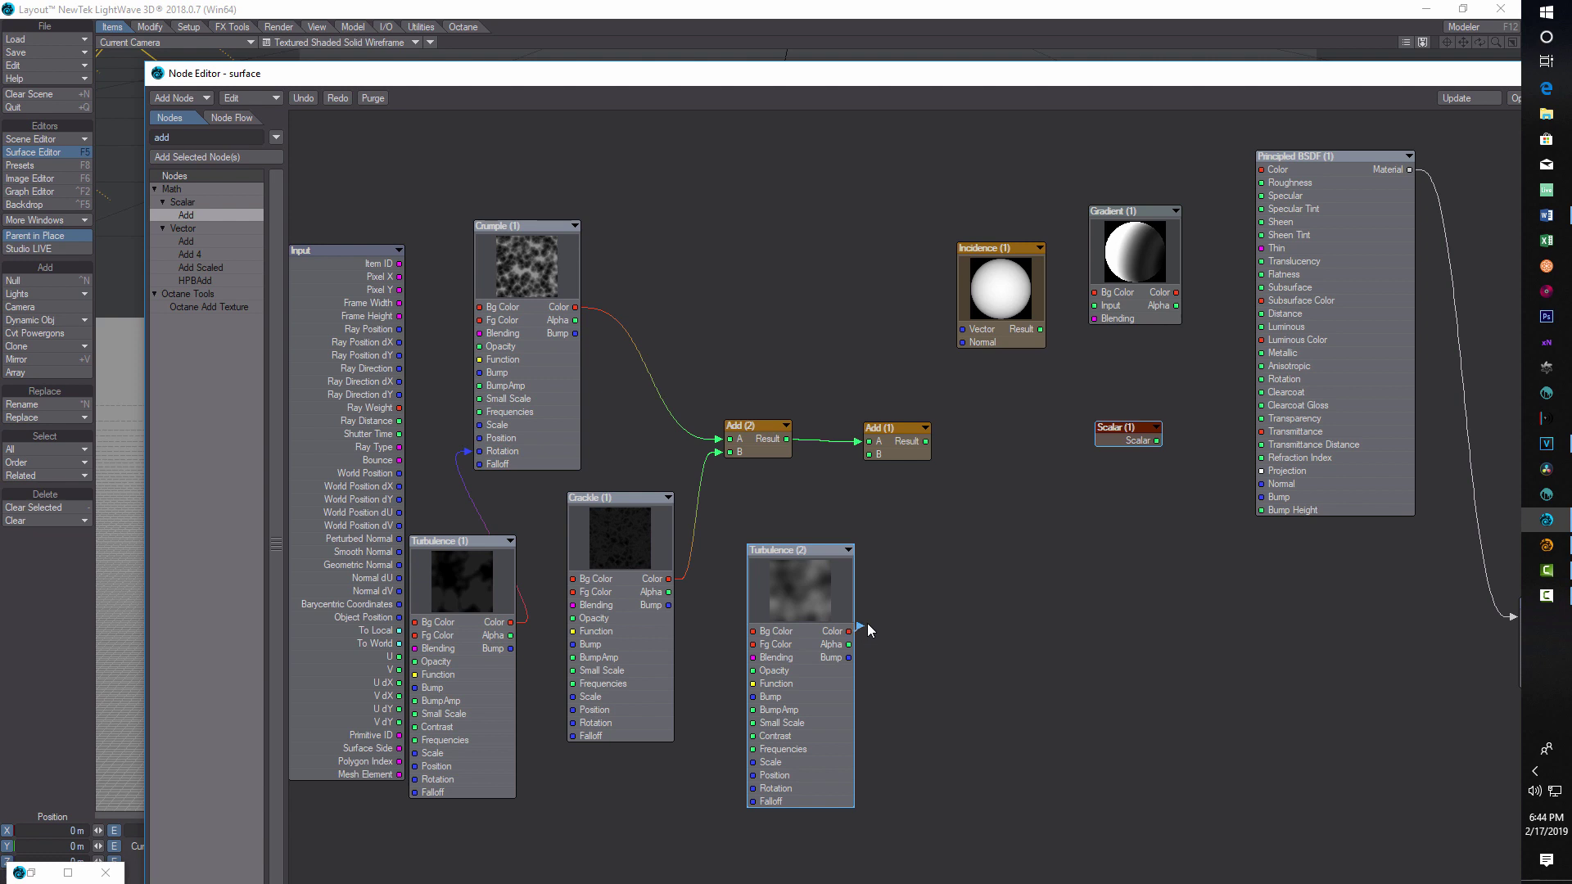
left_click_drag(897, 561, 869, 455)
left_click_drag(809, 571, 776, 522)
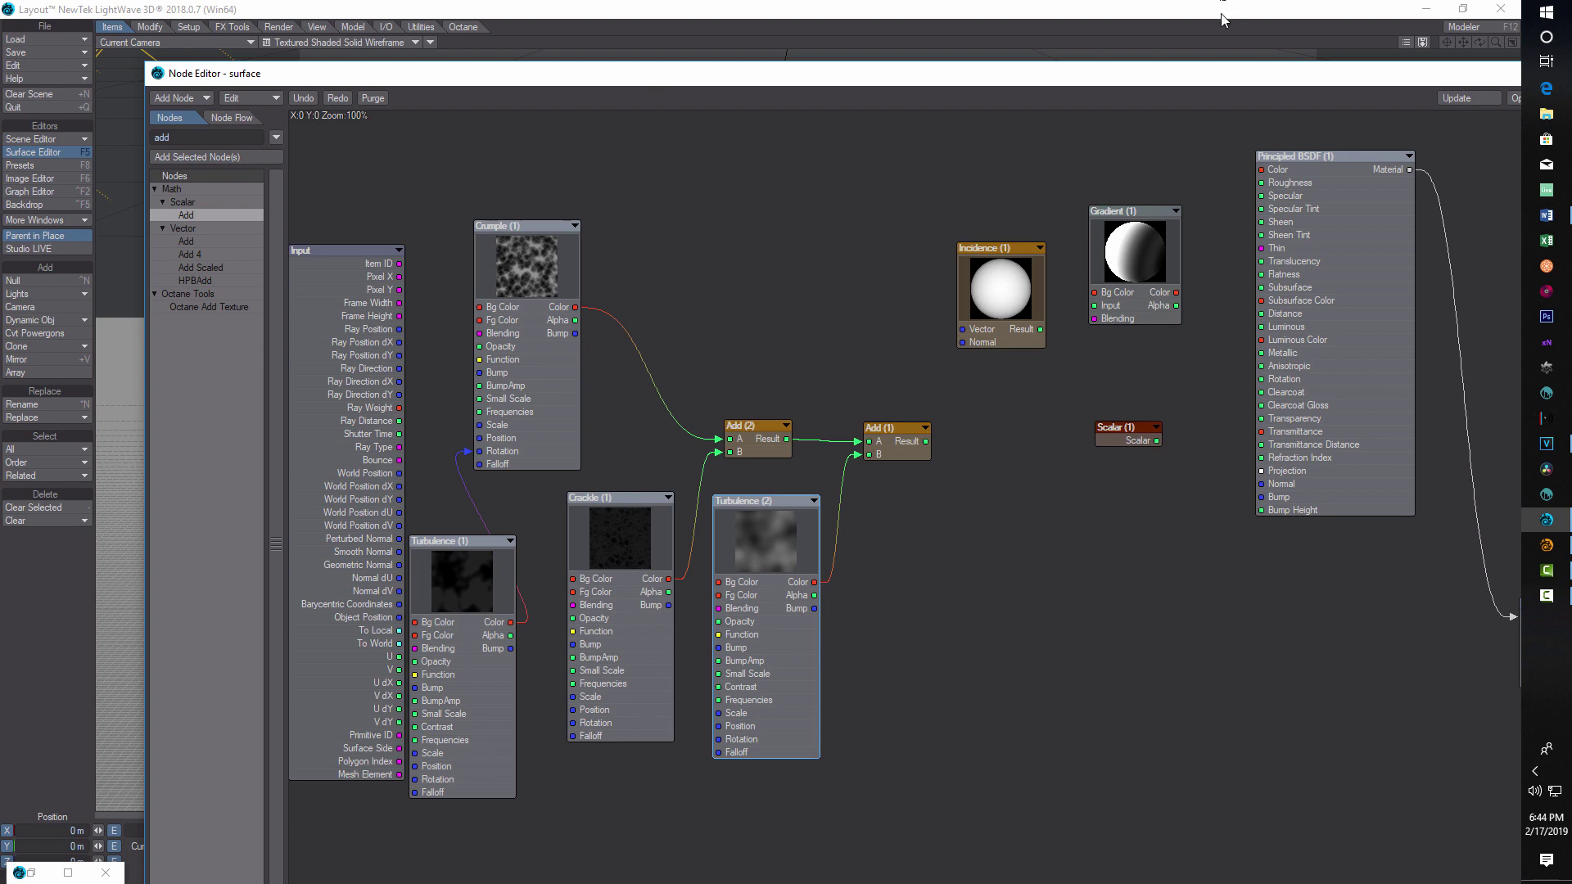
Connect Add (1) Result to the Displacement input of the Surface node and put the Node Editor away.
left_click_drag(1118, 79, 649, 134)
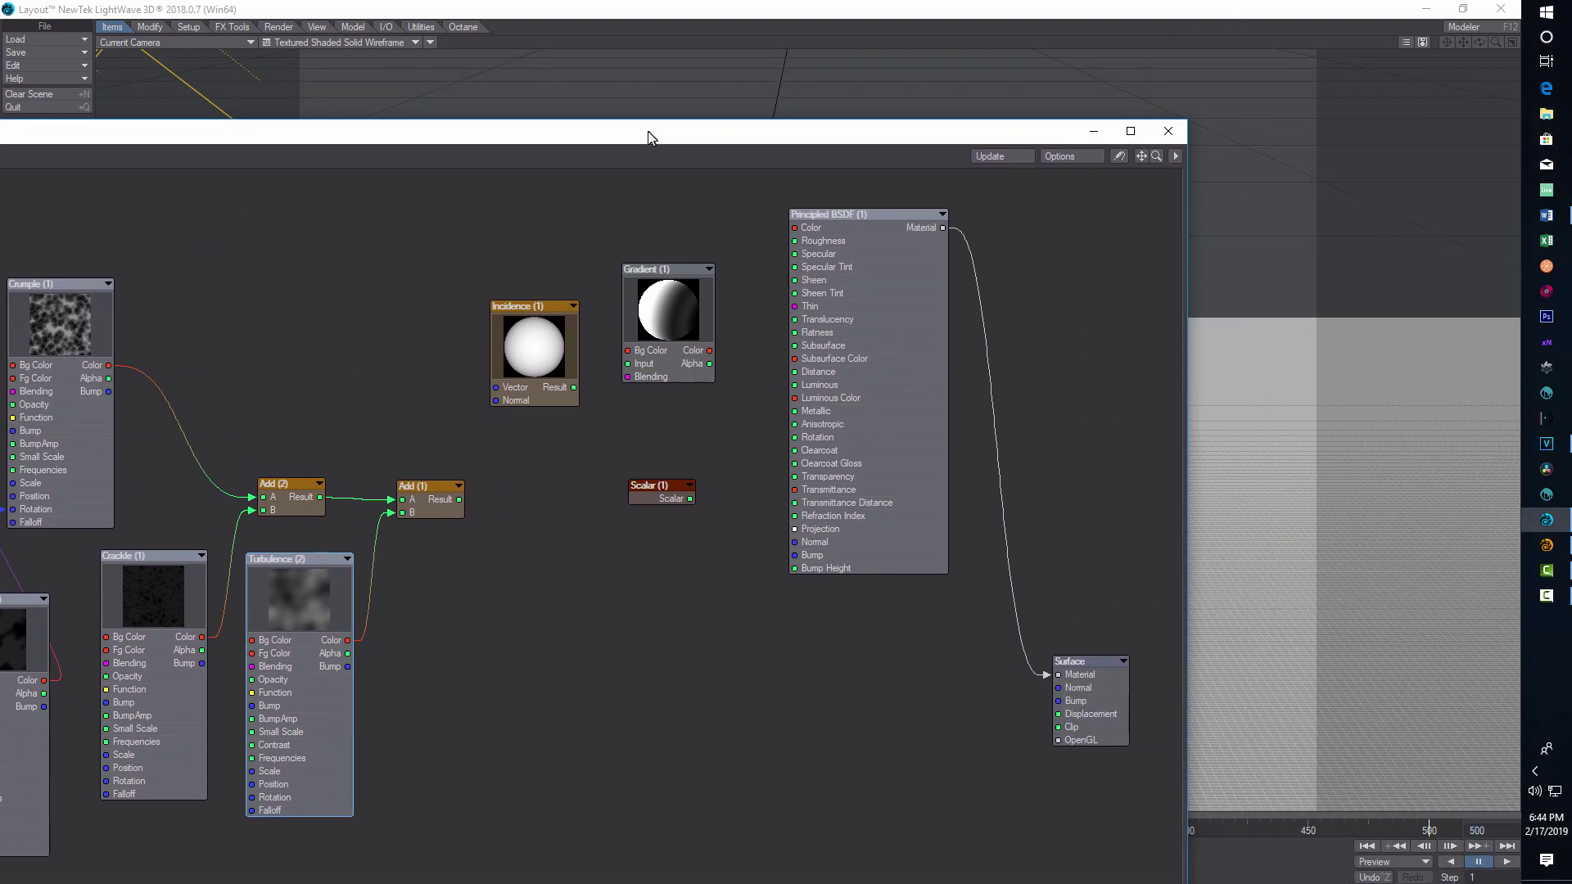
left_click_drag(661, 195, 770, 127)
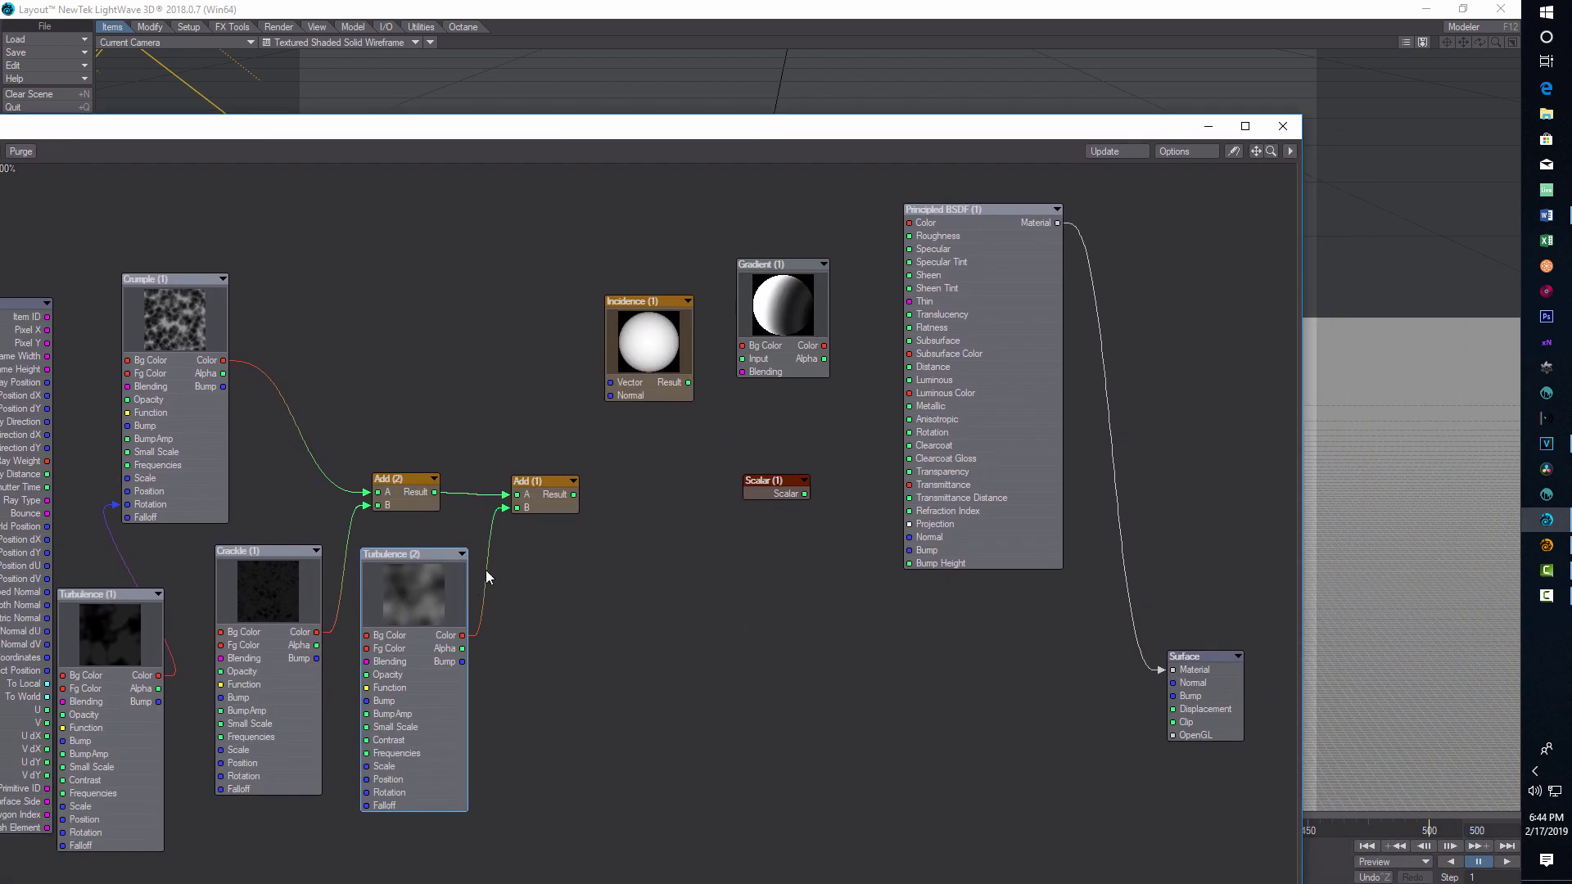
left_click_drag(765, 129, 386, 104)
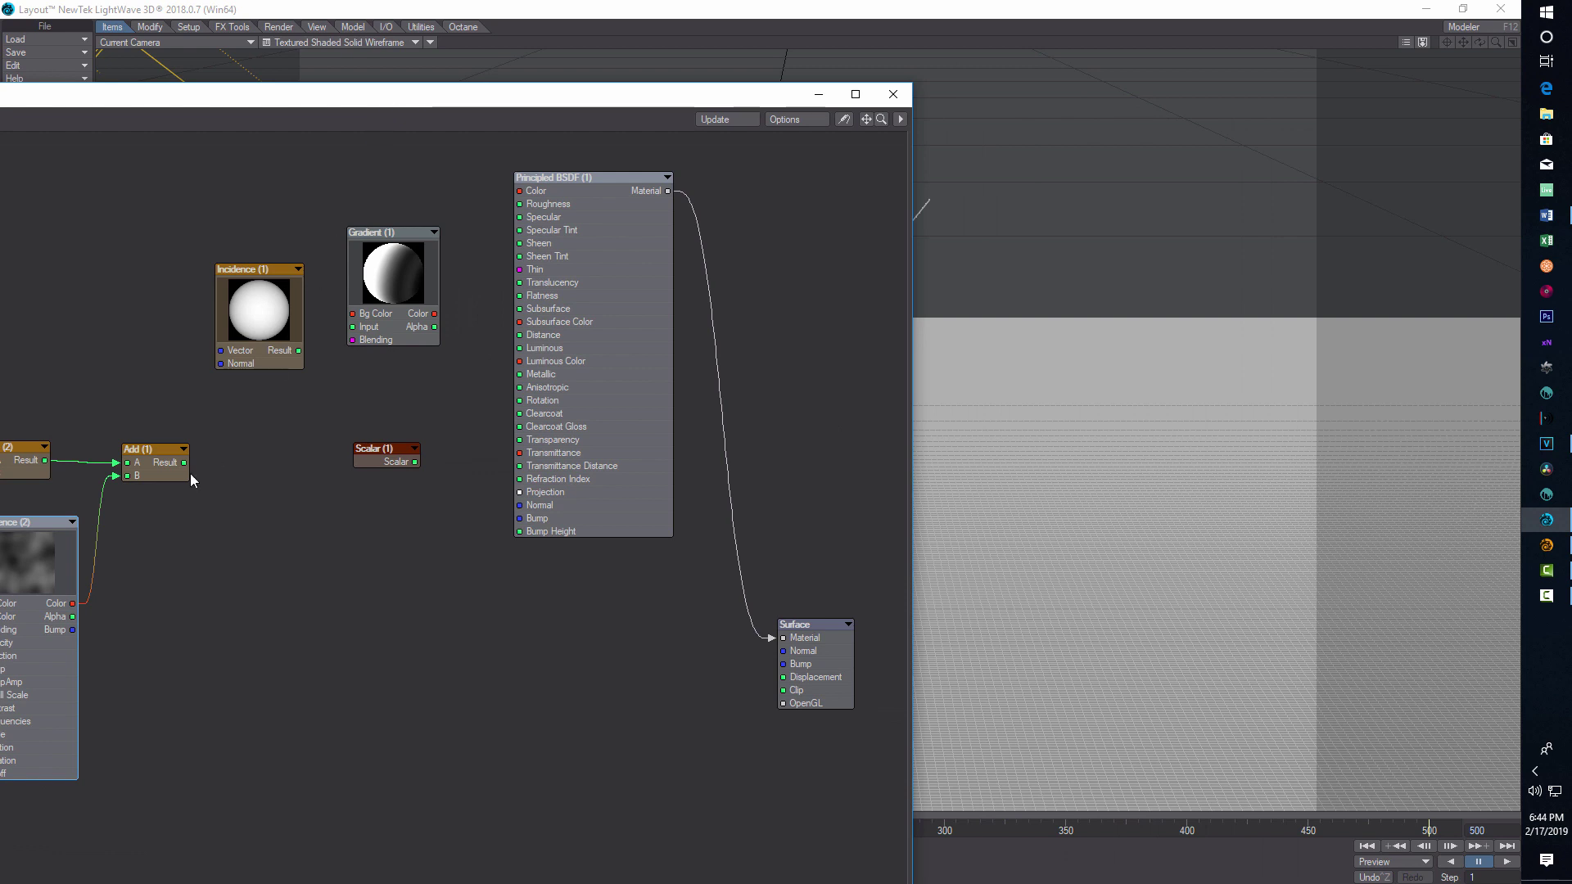
left_click_drag(188, 463, 790, 685)
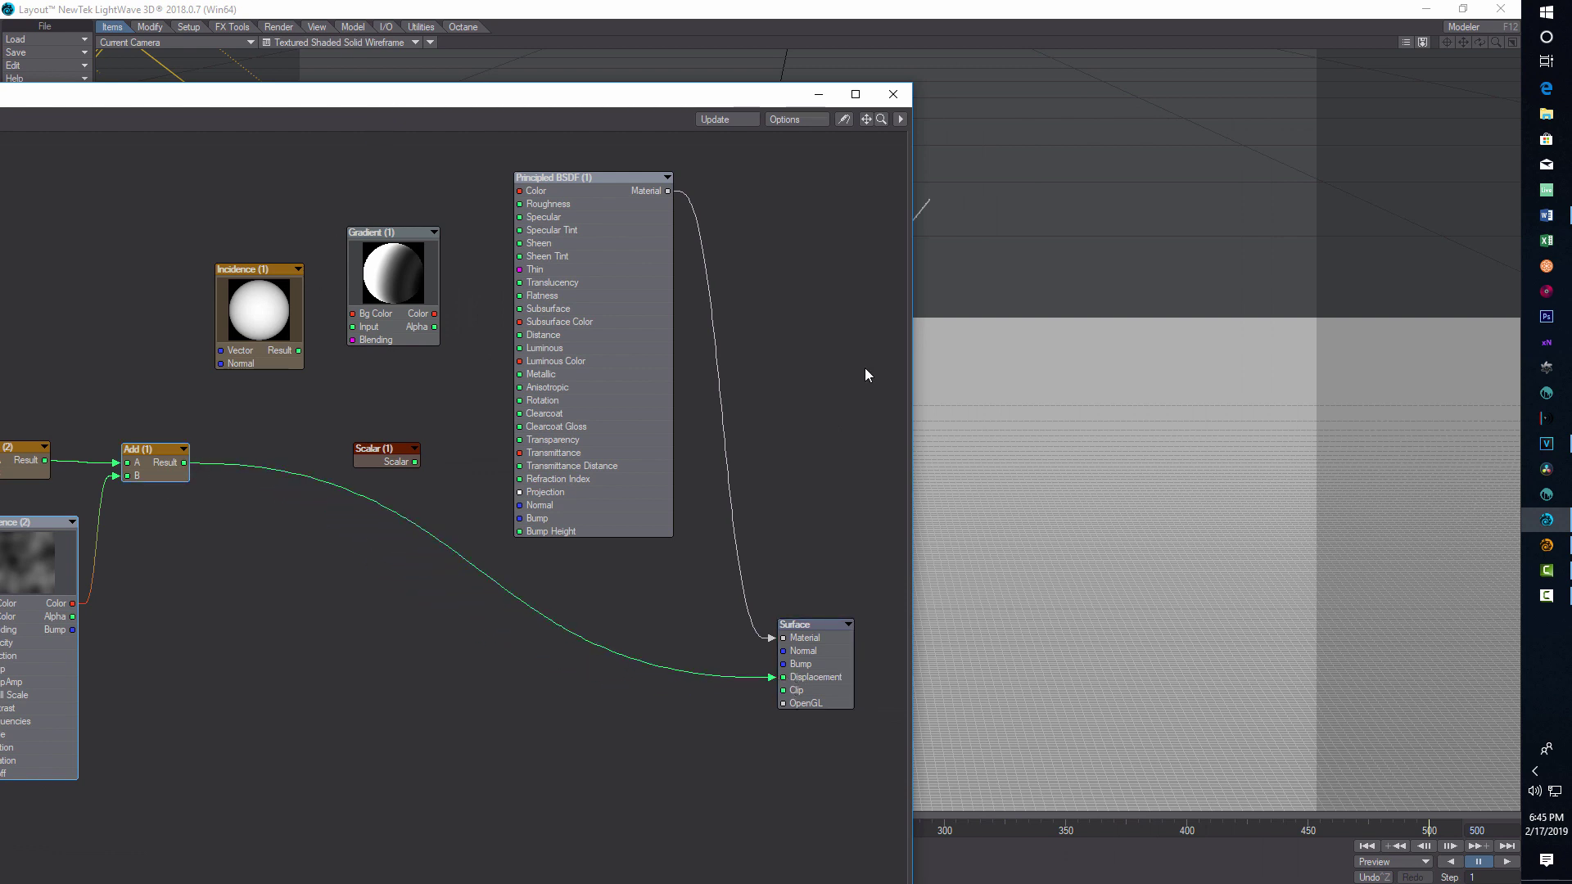
left_click(818, 95)
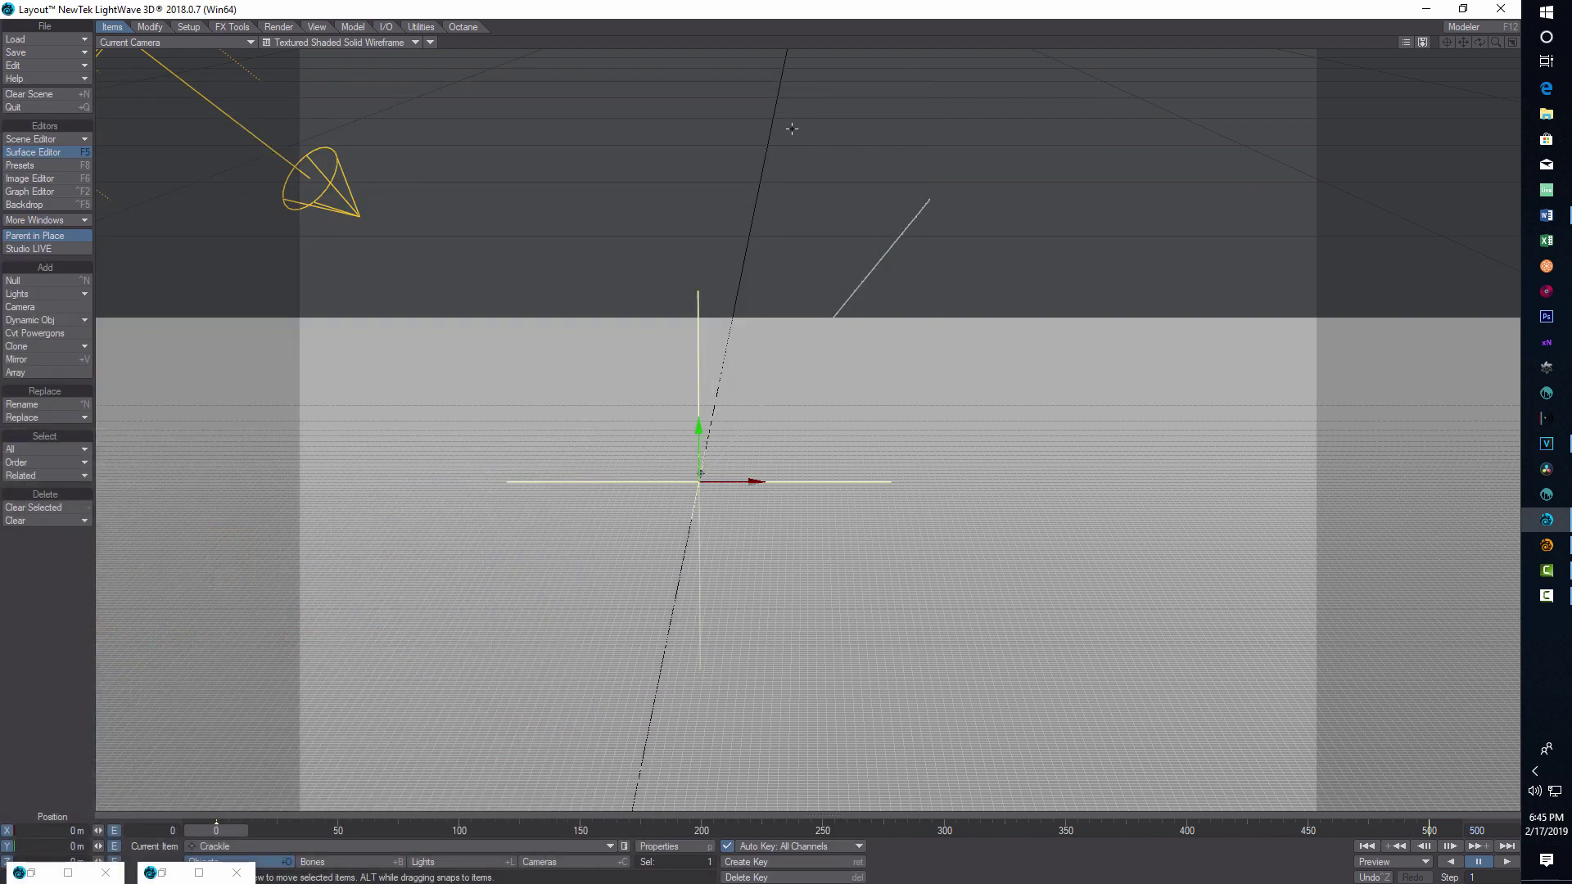
left_click(236, 873)
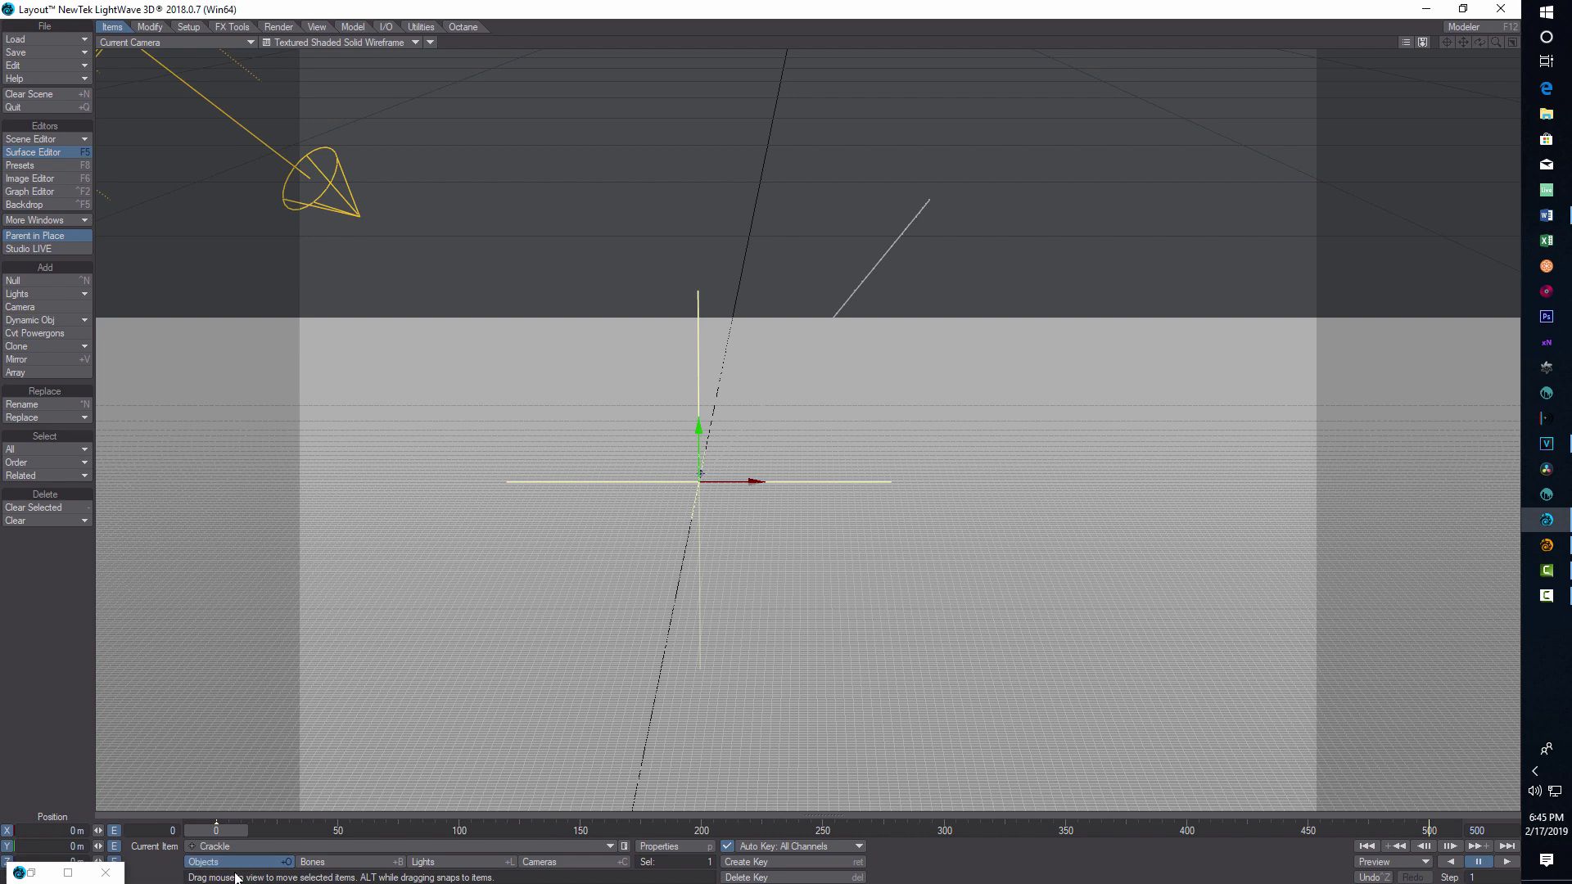
Set the Surface Displacement distance of the water_2 object to 500 mm.
left_click(610, 845)
left_click(610, 809)
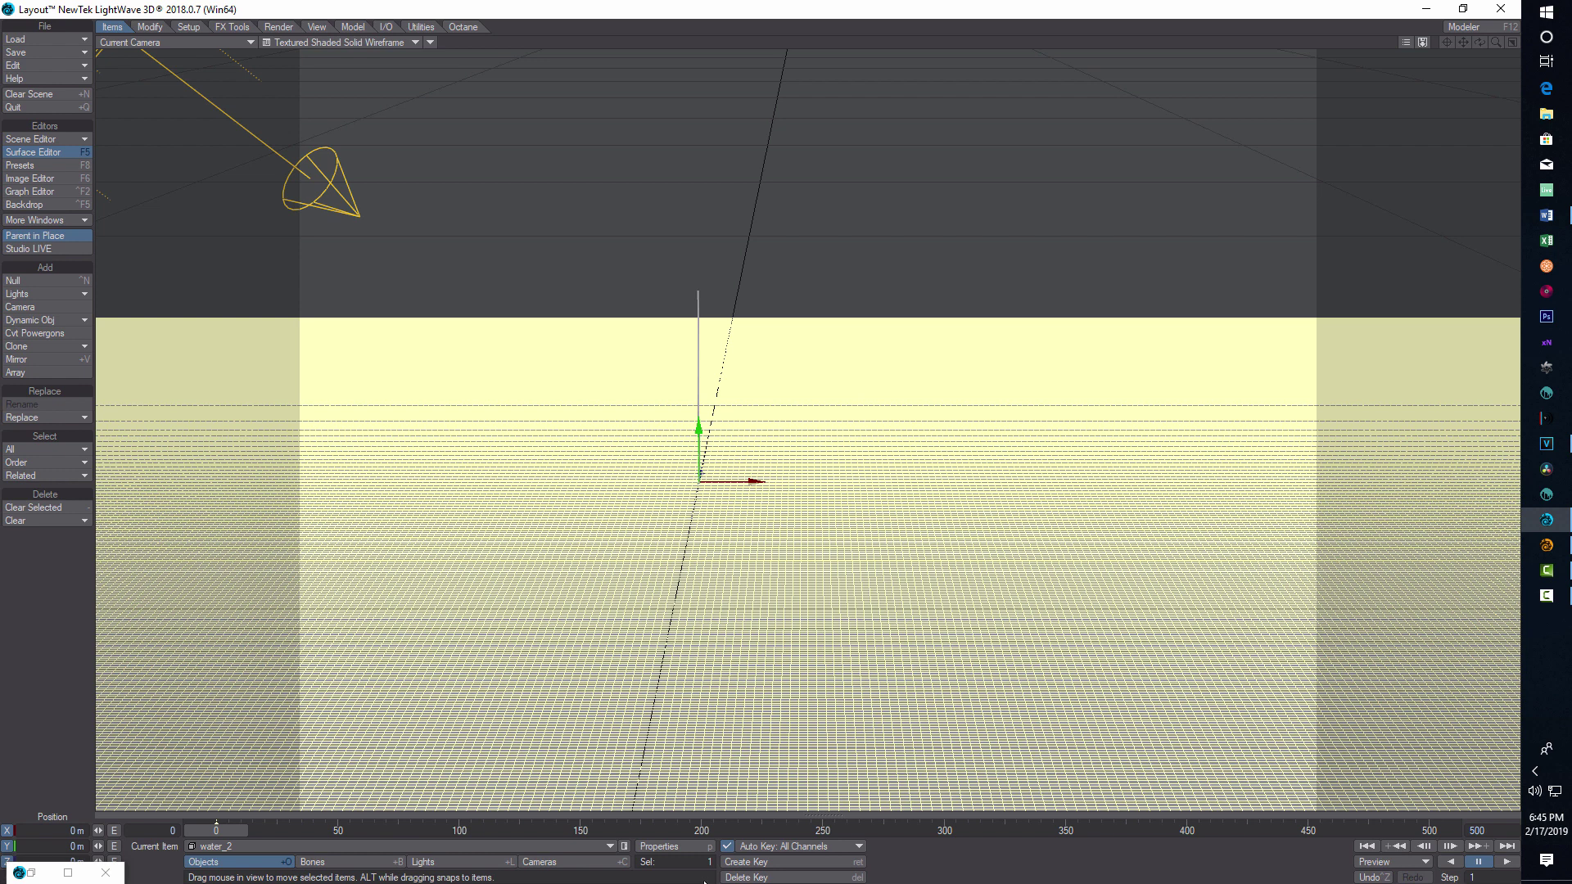
left_click(679, 848)
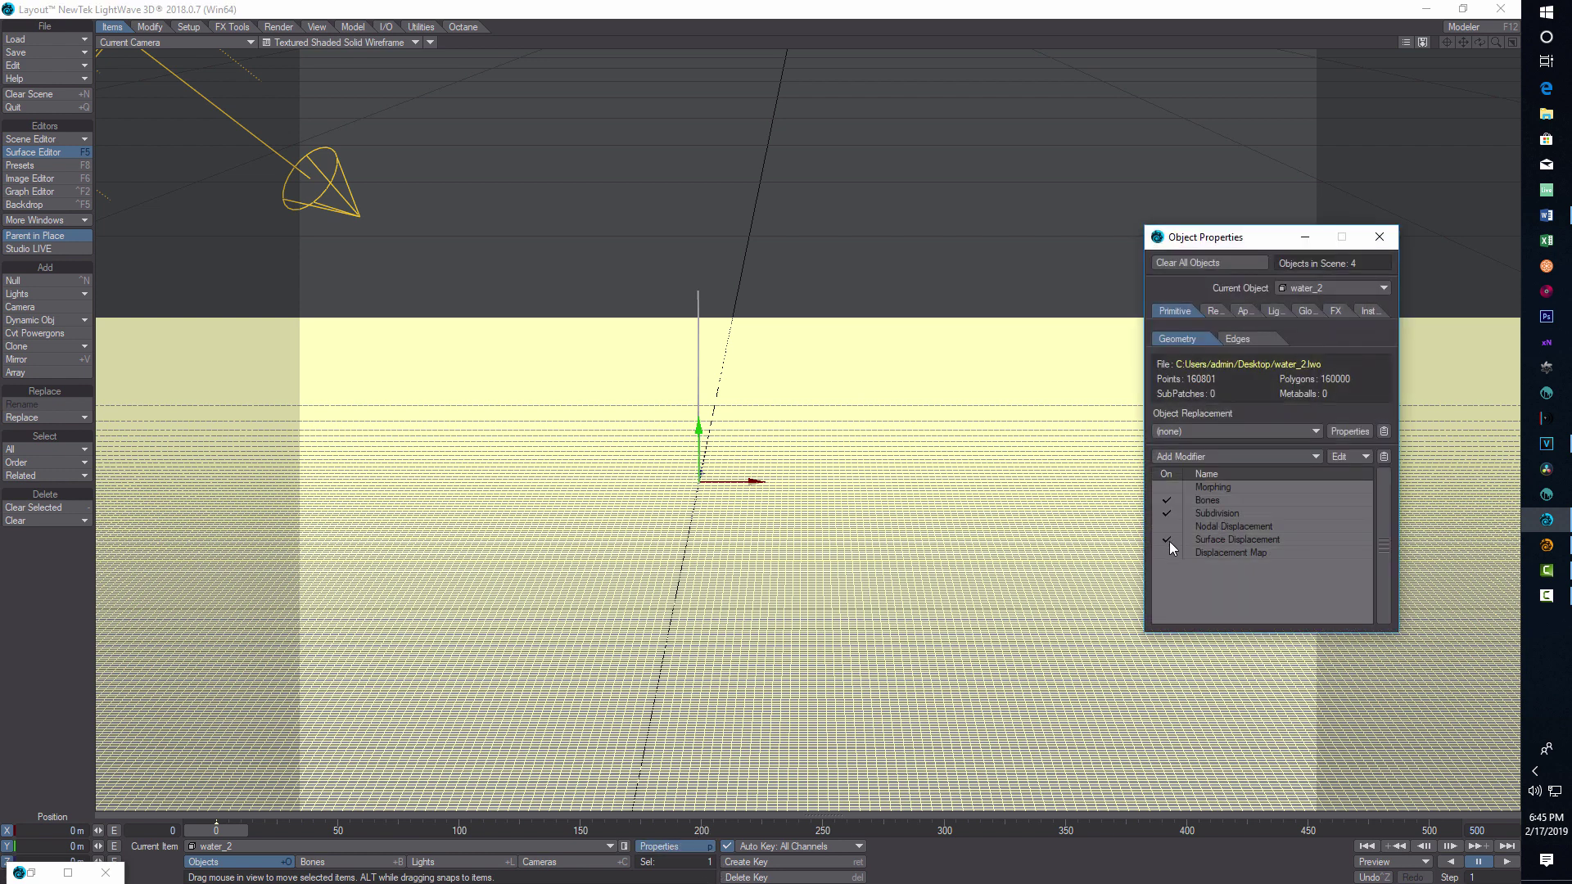
left_click(1262, 540)
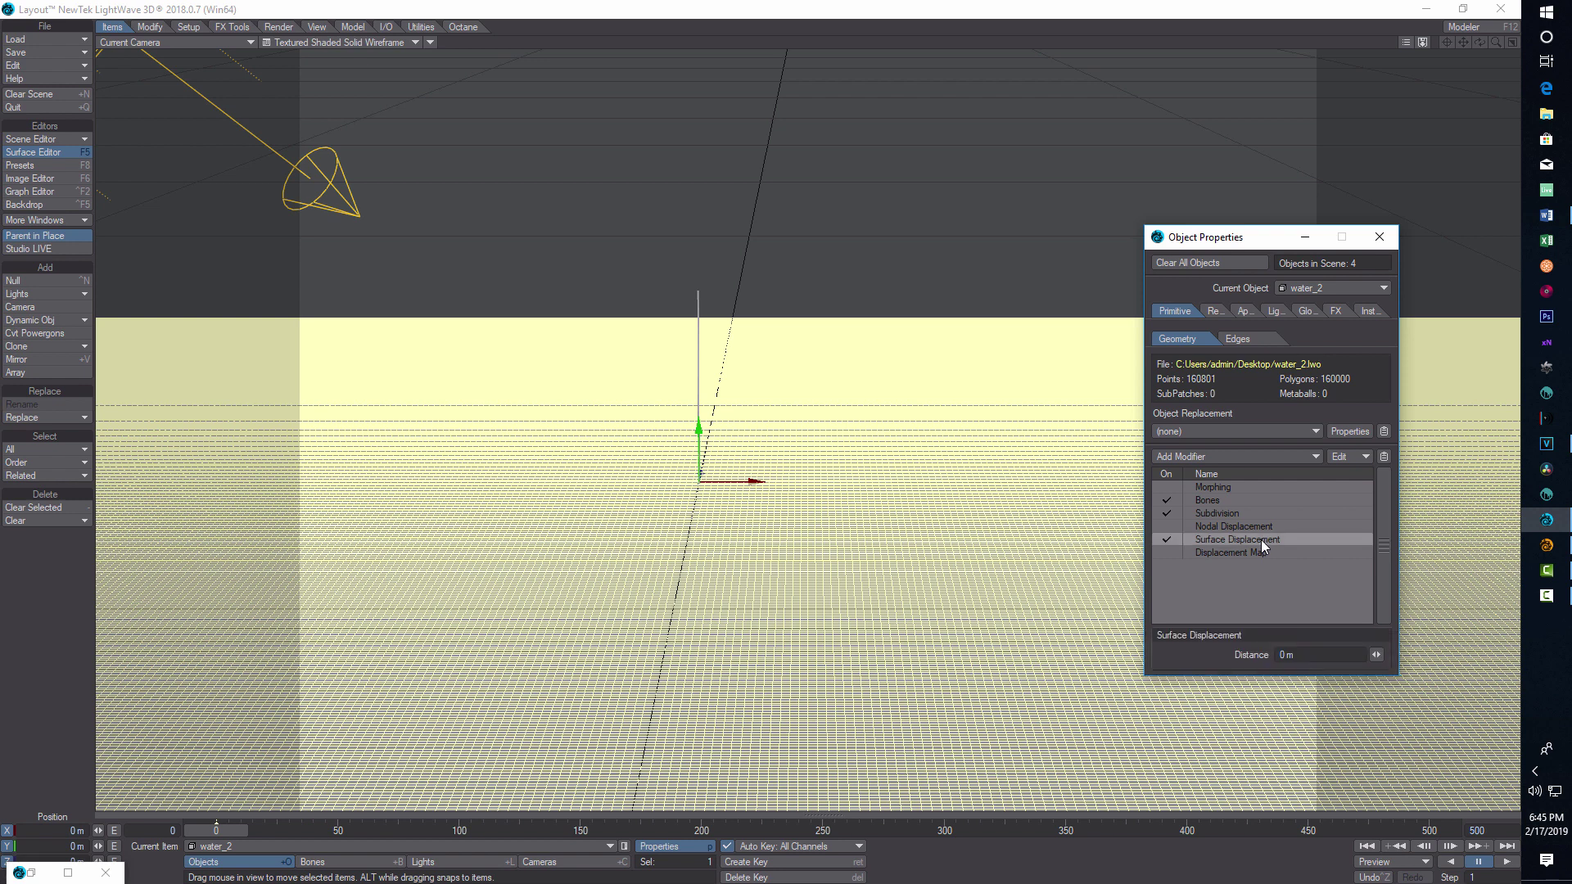
double_click(1286, 655)
type("500mm")
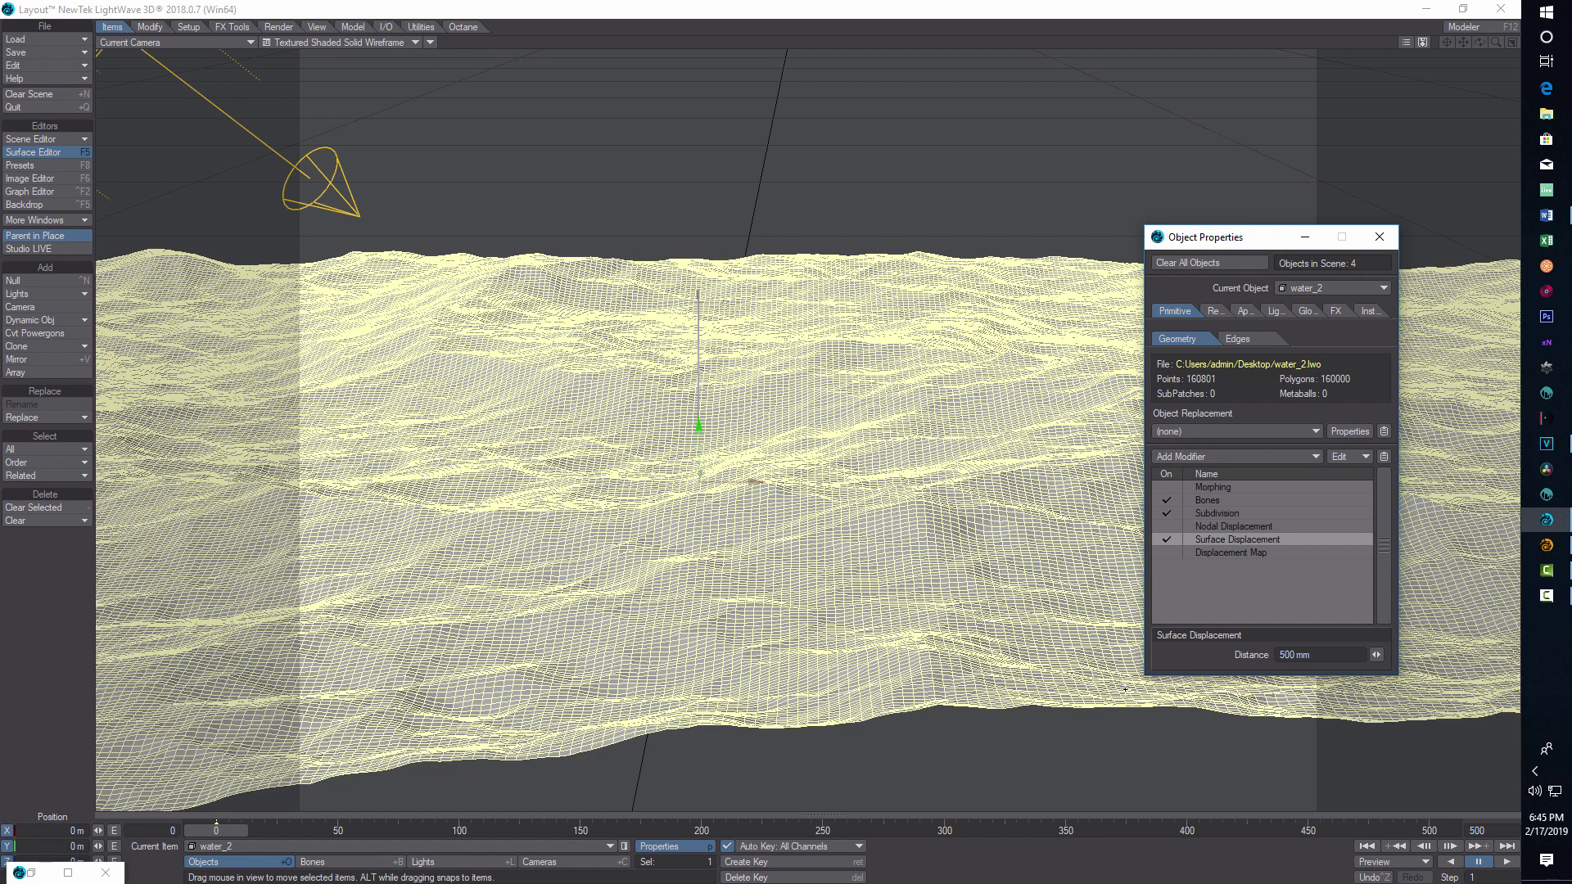
left_click(1379, 237)
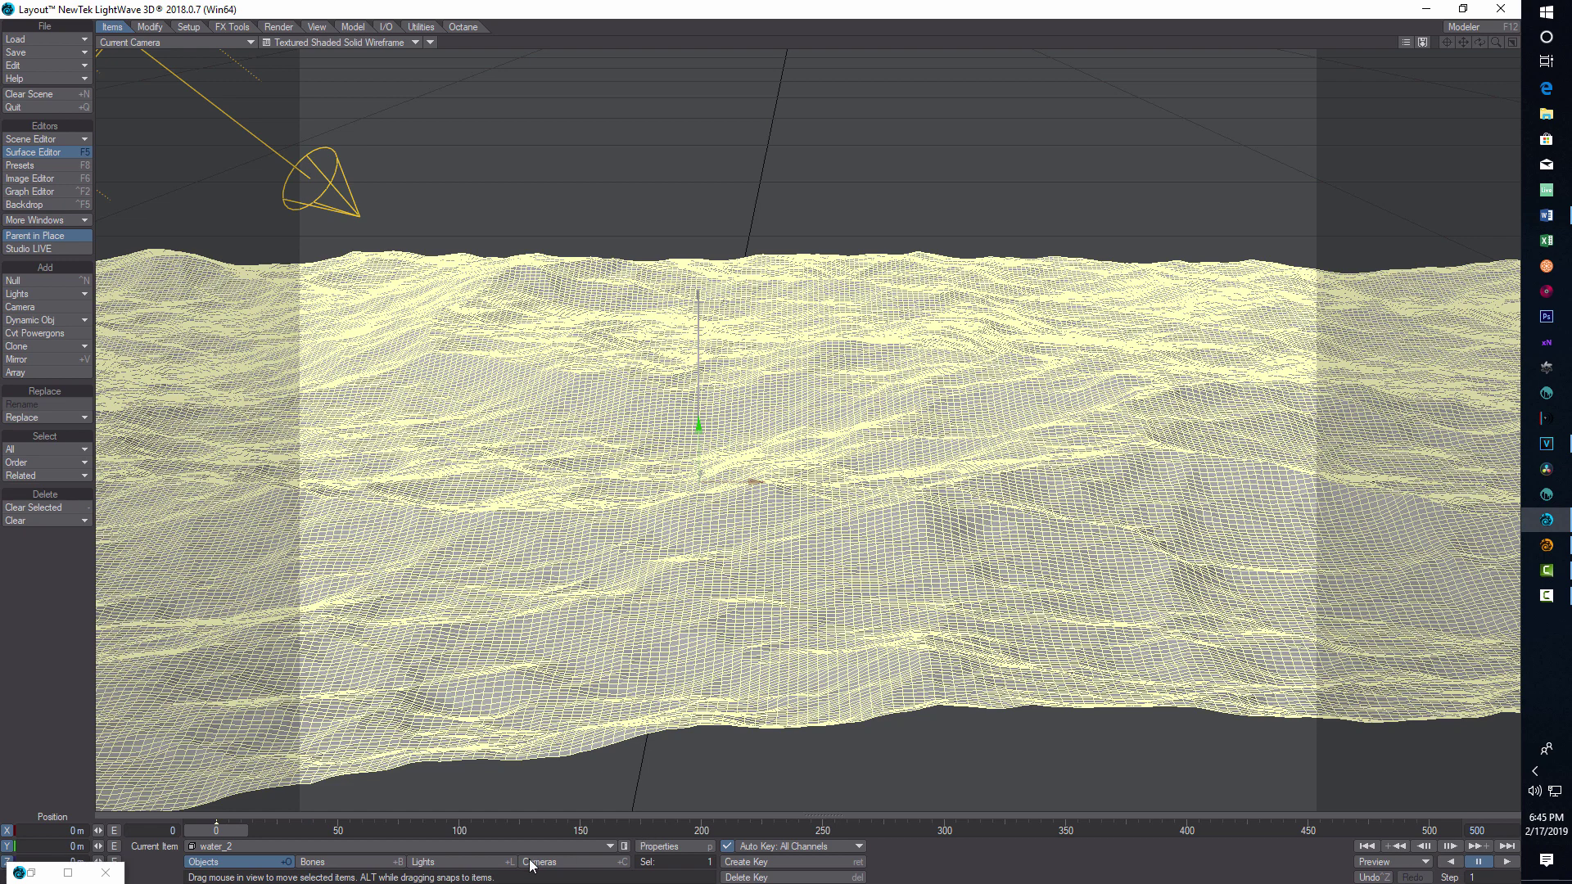
Set water_2's per-object render SubPatch level to 12 in its Subdivision settings.
left_click(661, 851)
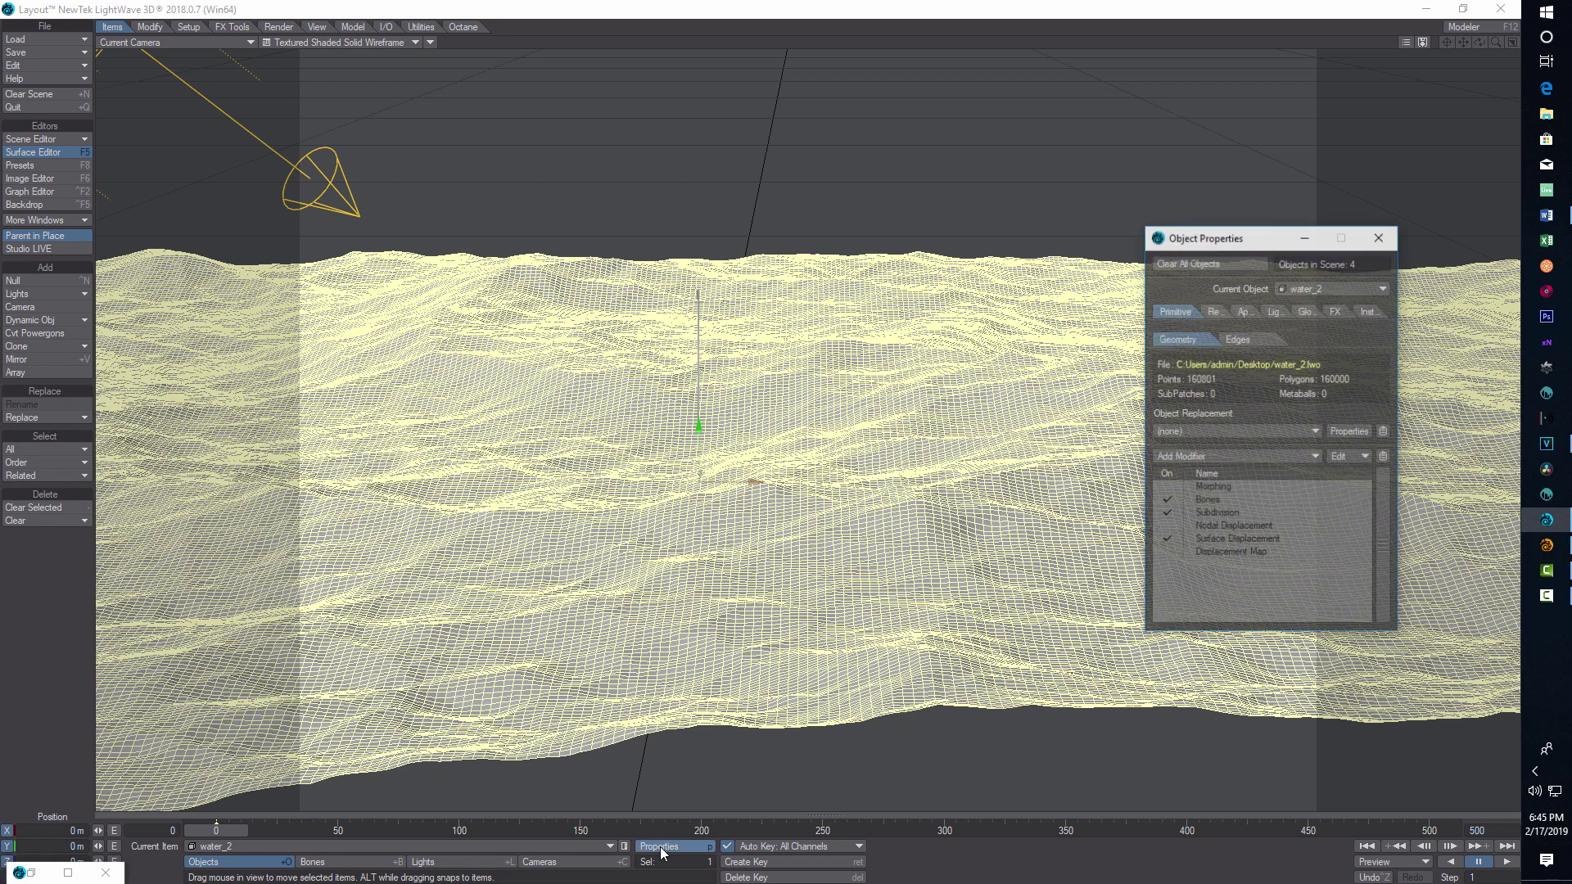
left_click(1213, 513)
left_click(1304, 695)
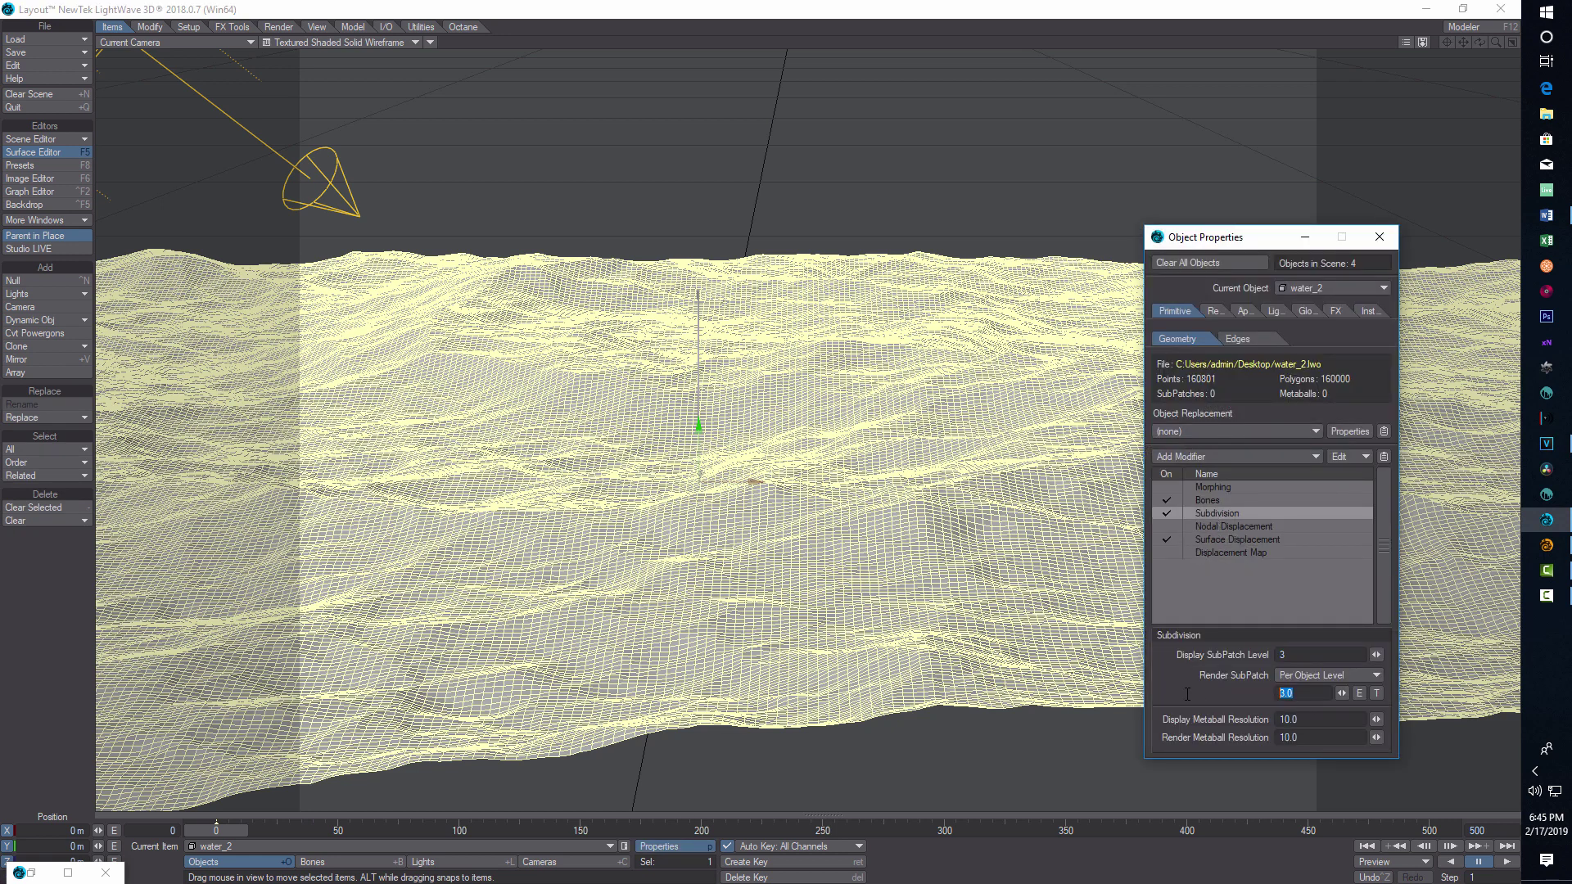
type("12")
key("Tab")
left_click(1383, 239)
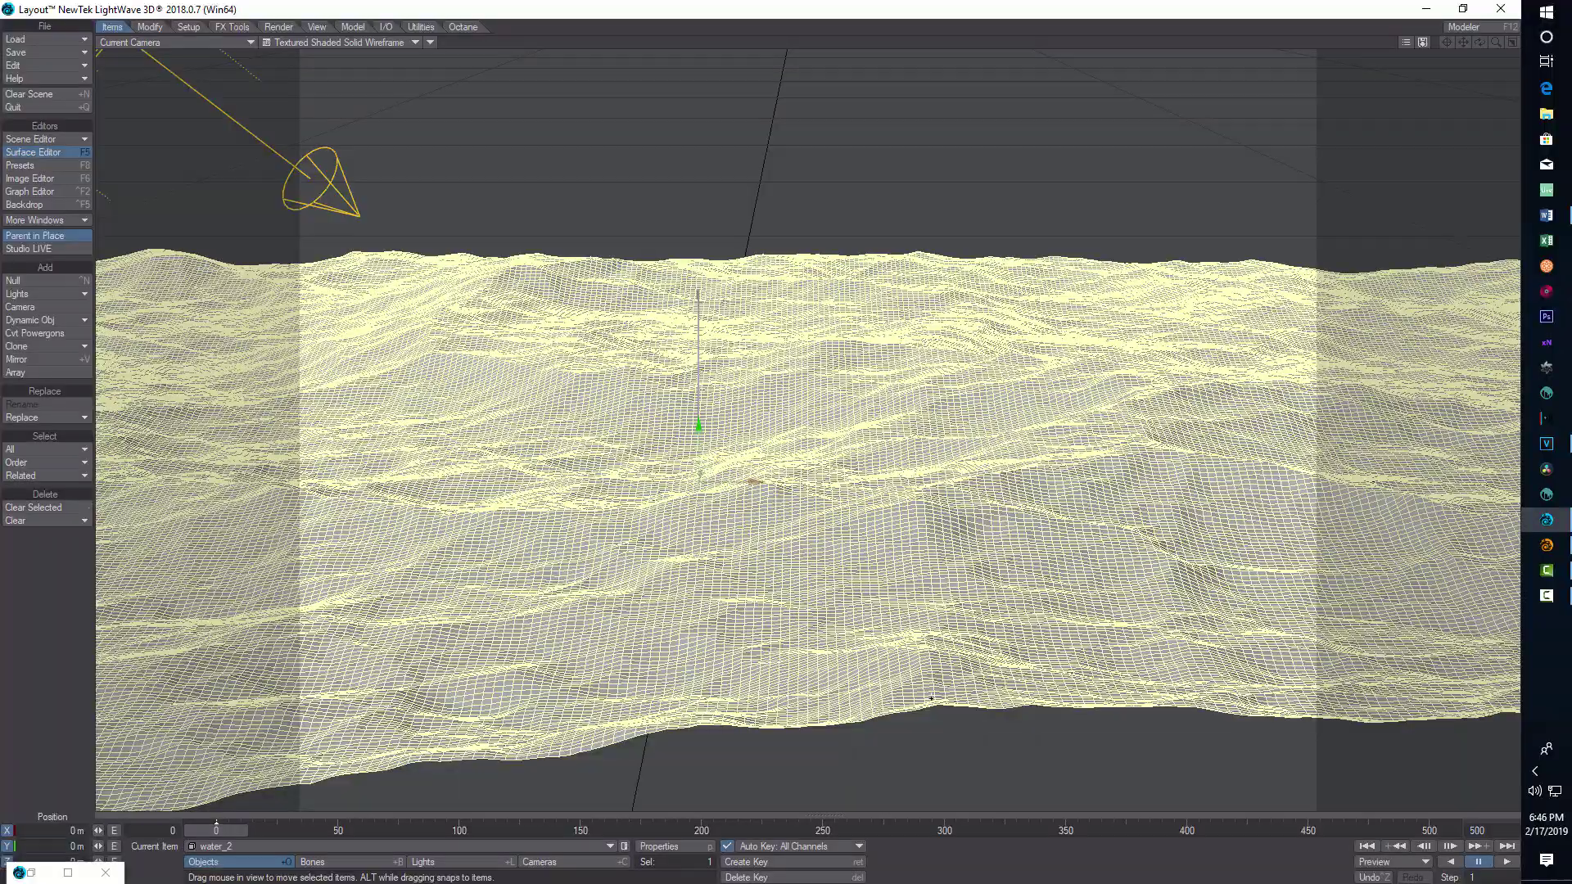
Play the wave animation, stop it at frame 106, and switch the viewport display to VPR.
left_click(1507, 863)
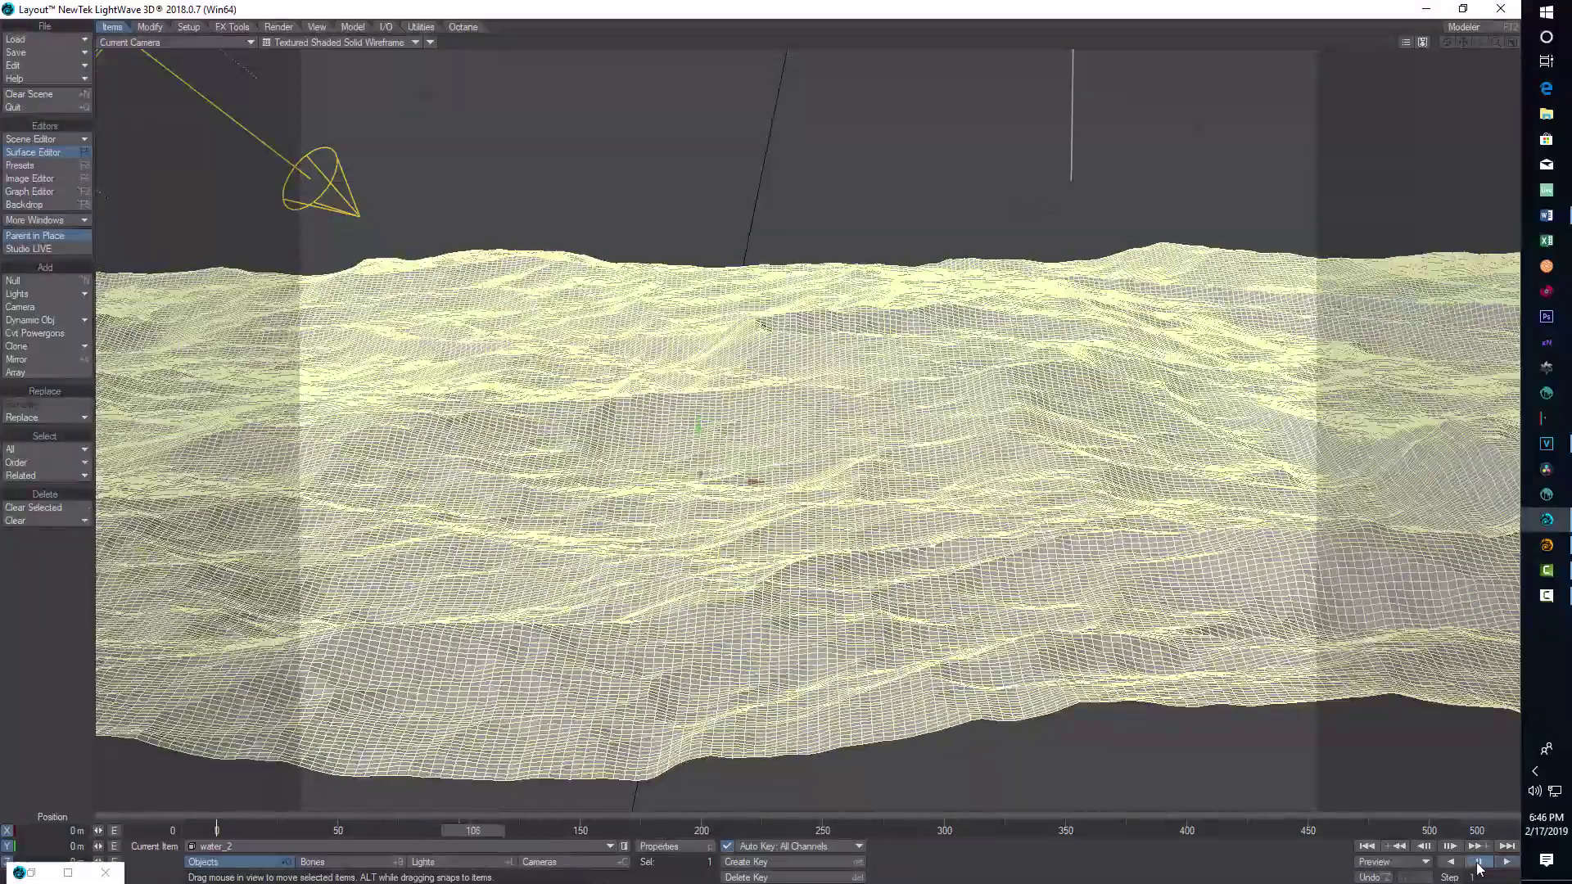
left_click(1478, 864)
left_click(417, 42)
left_click(395, 117)
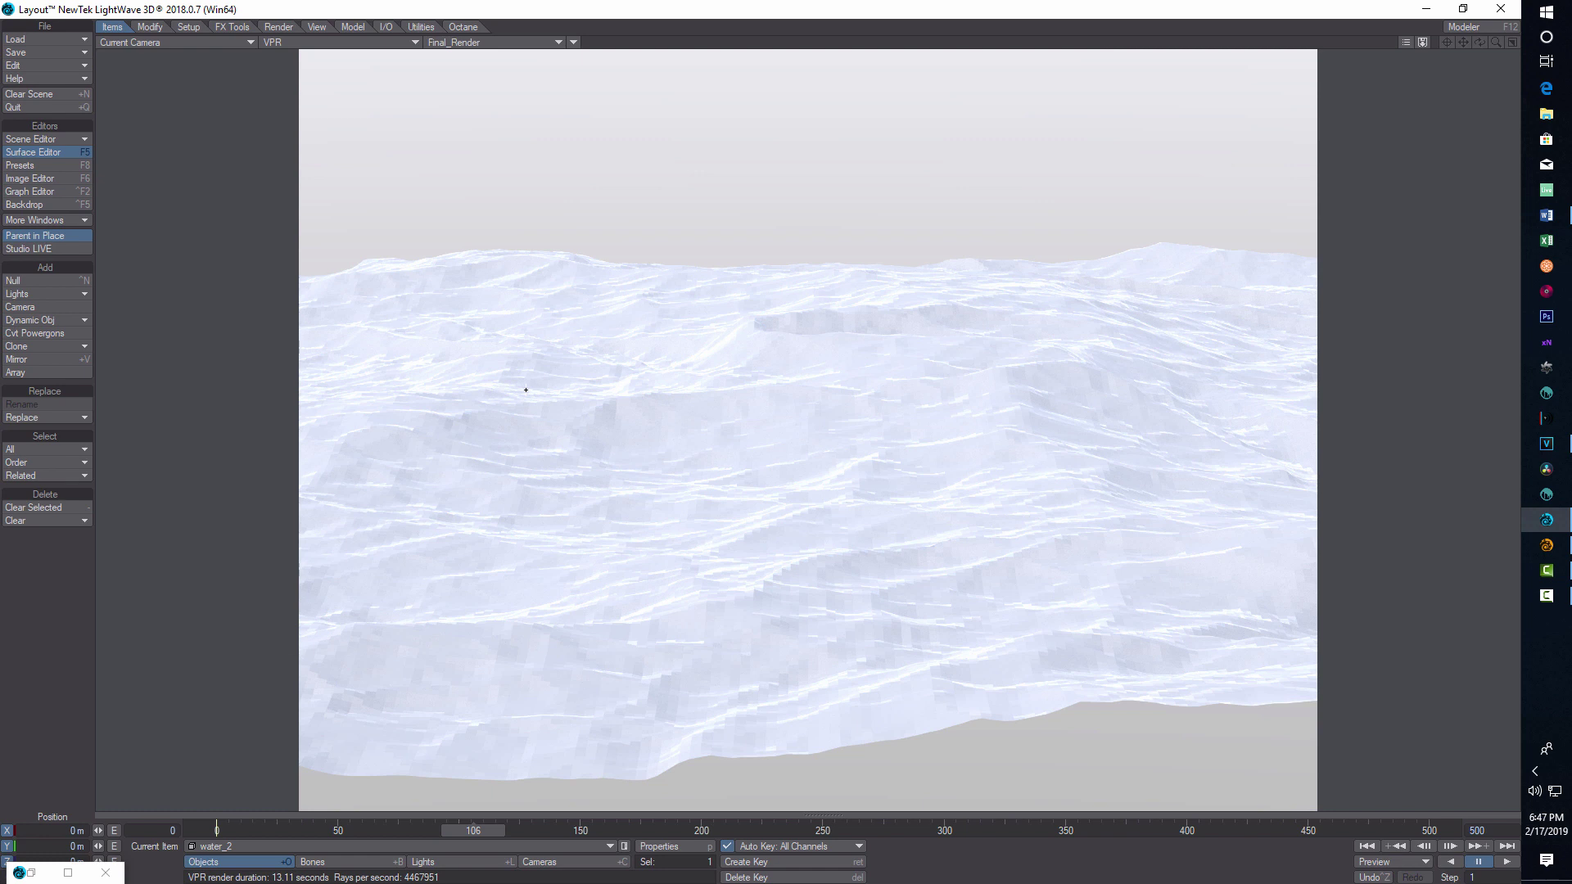
In the surface's node graph, connect Incidence (1) Result to Gradient (1) Input, and Gradient (1) Color to Specular of Principled BSDF (1).
left_click(30, 154)
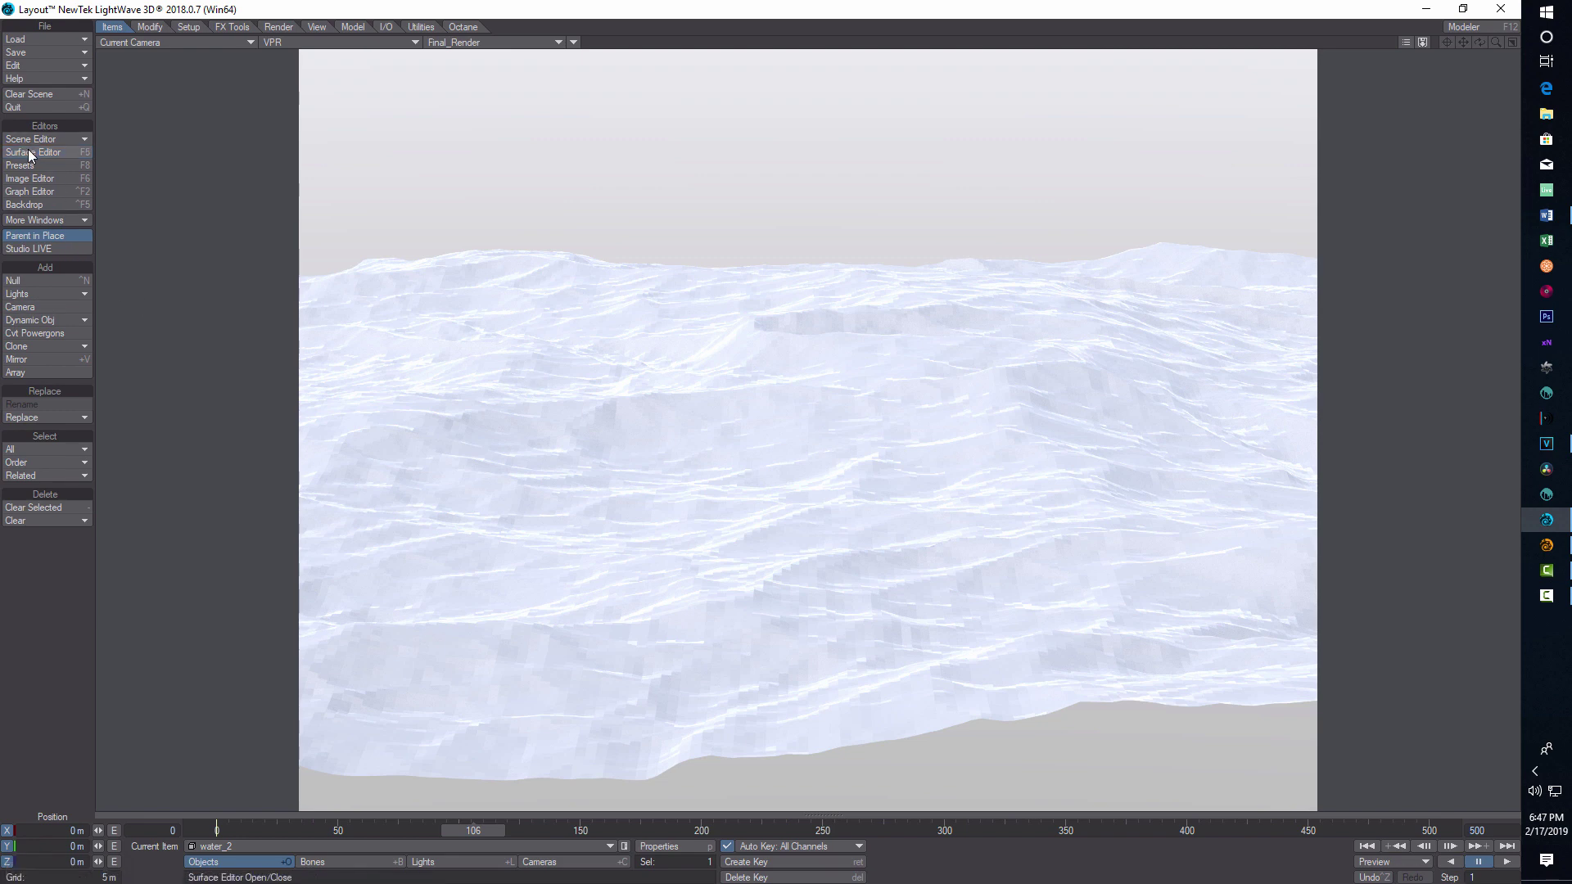
left_click(30, 154)
left_click(257, 58)
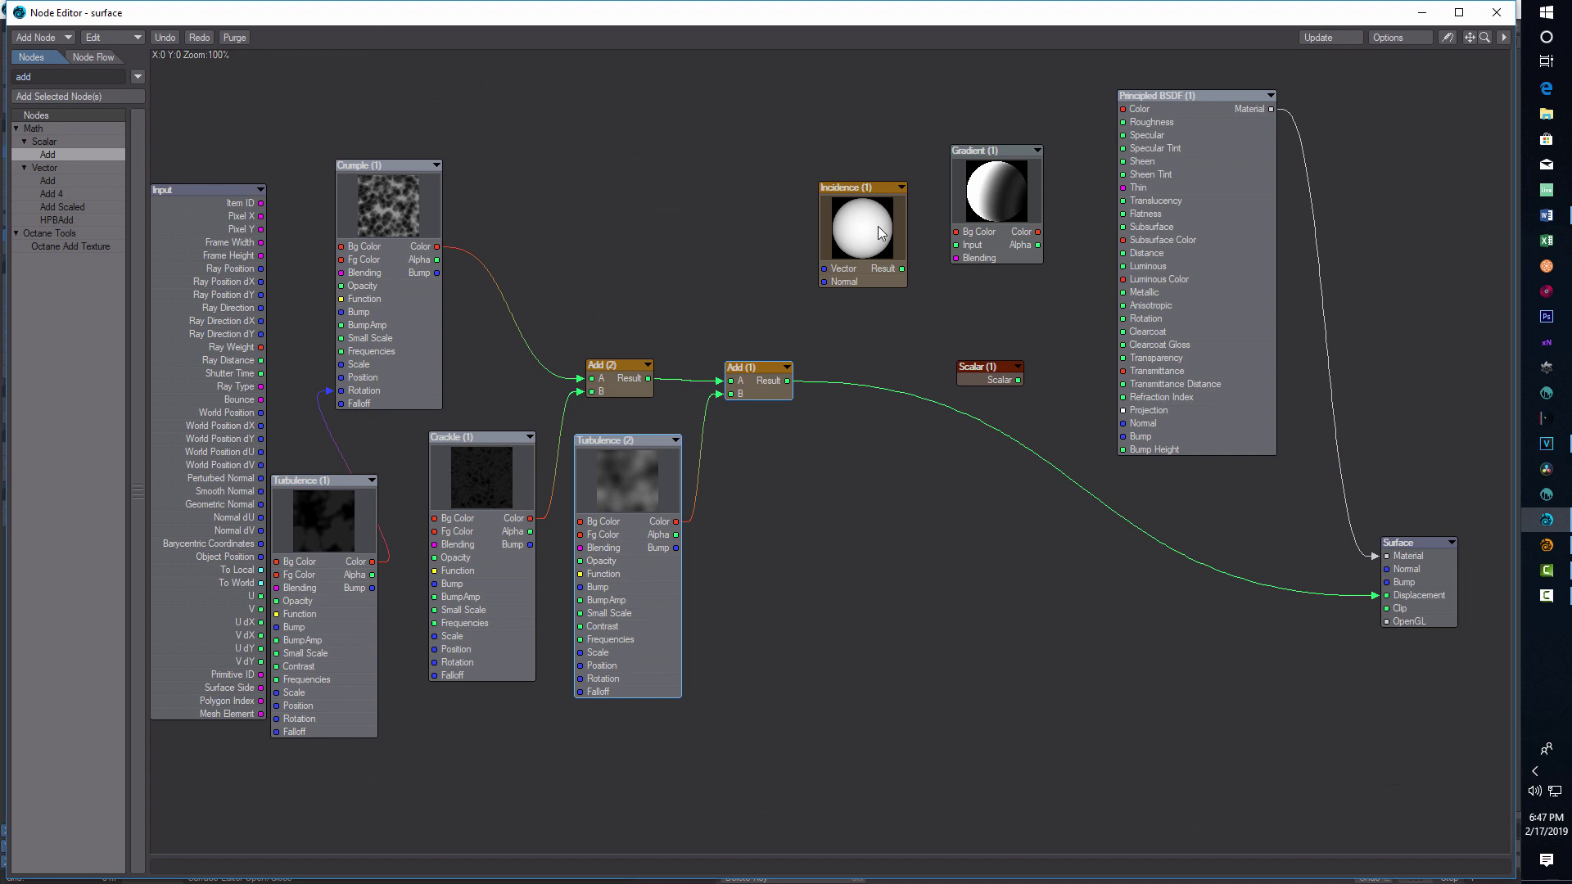
left_click_drag(878, 231, 843, 200)
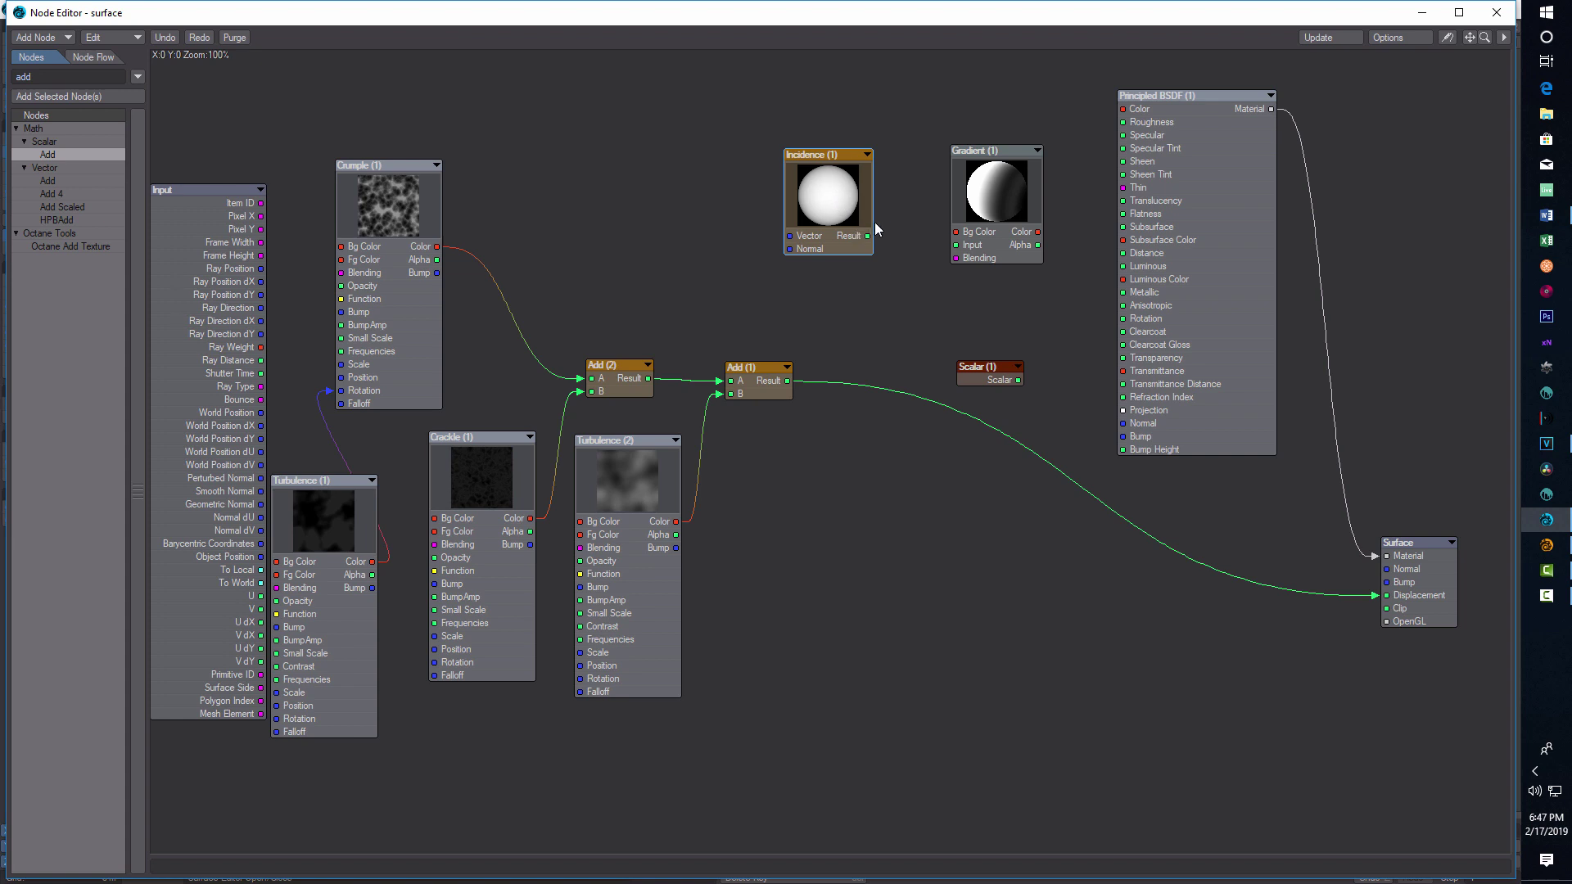
left_click_drag(867, 237, 955, 246)
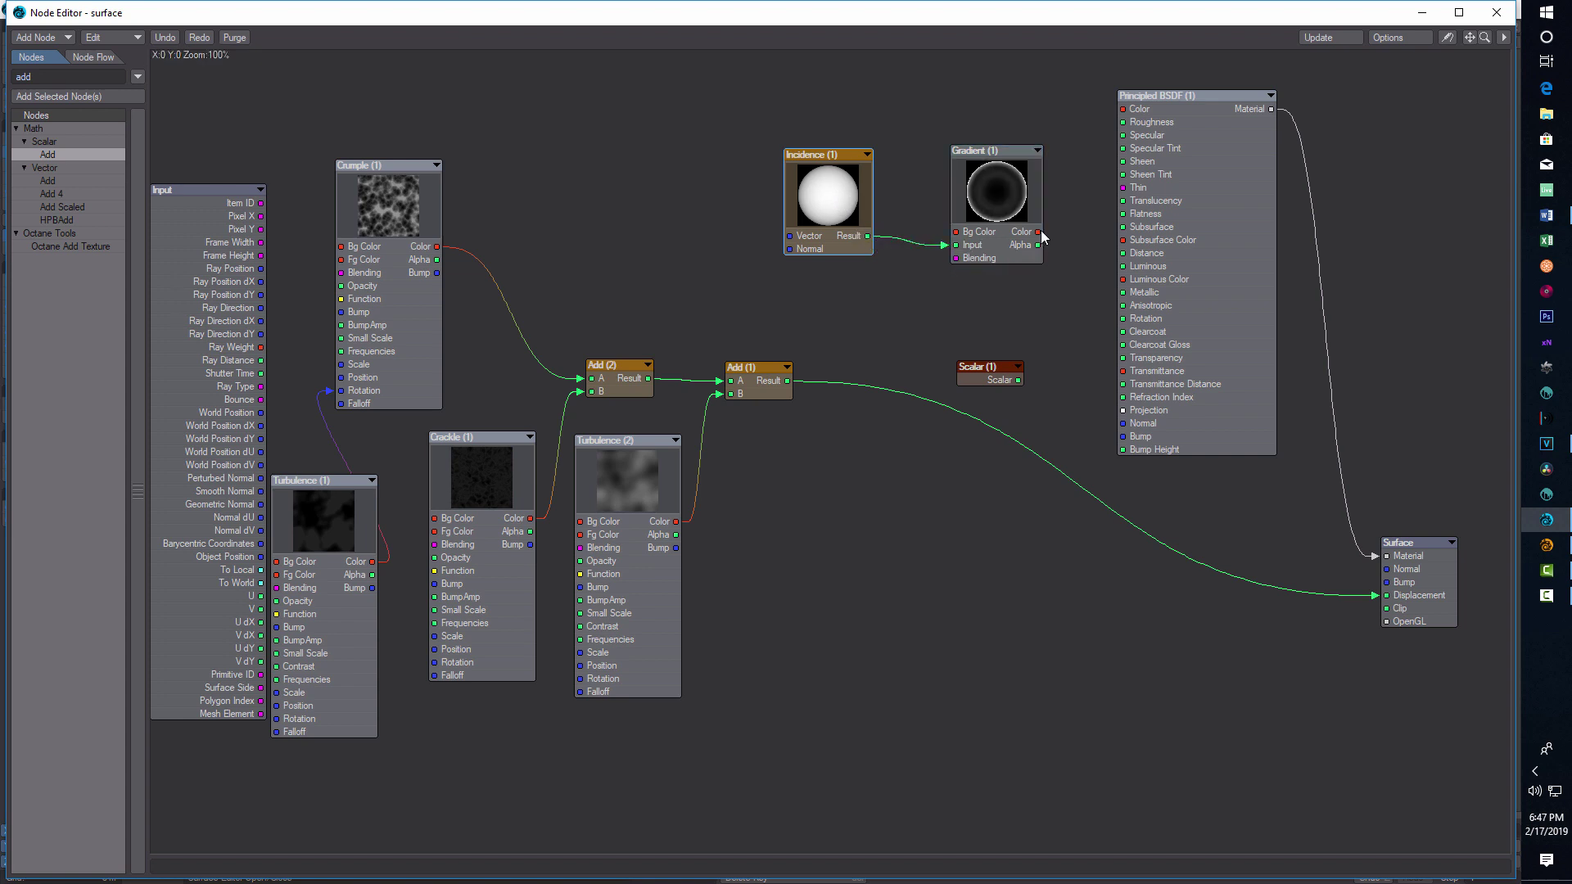
left_click_drag(1041, 231, 1056, 231)
left_click_drag(1087, 160, 1122, 135)
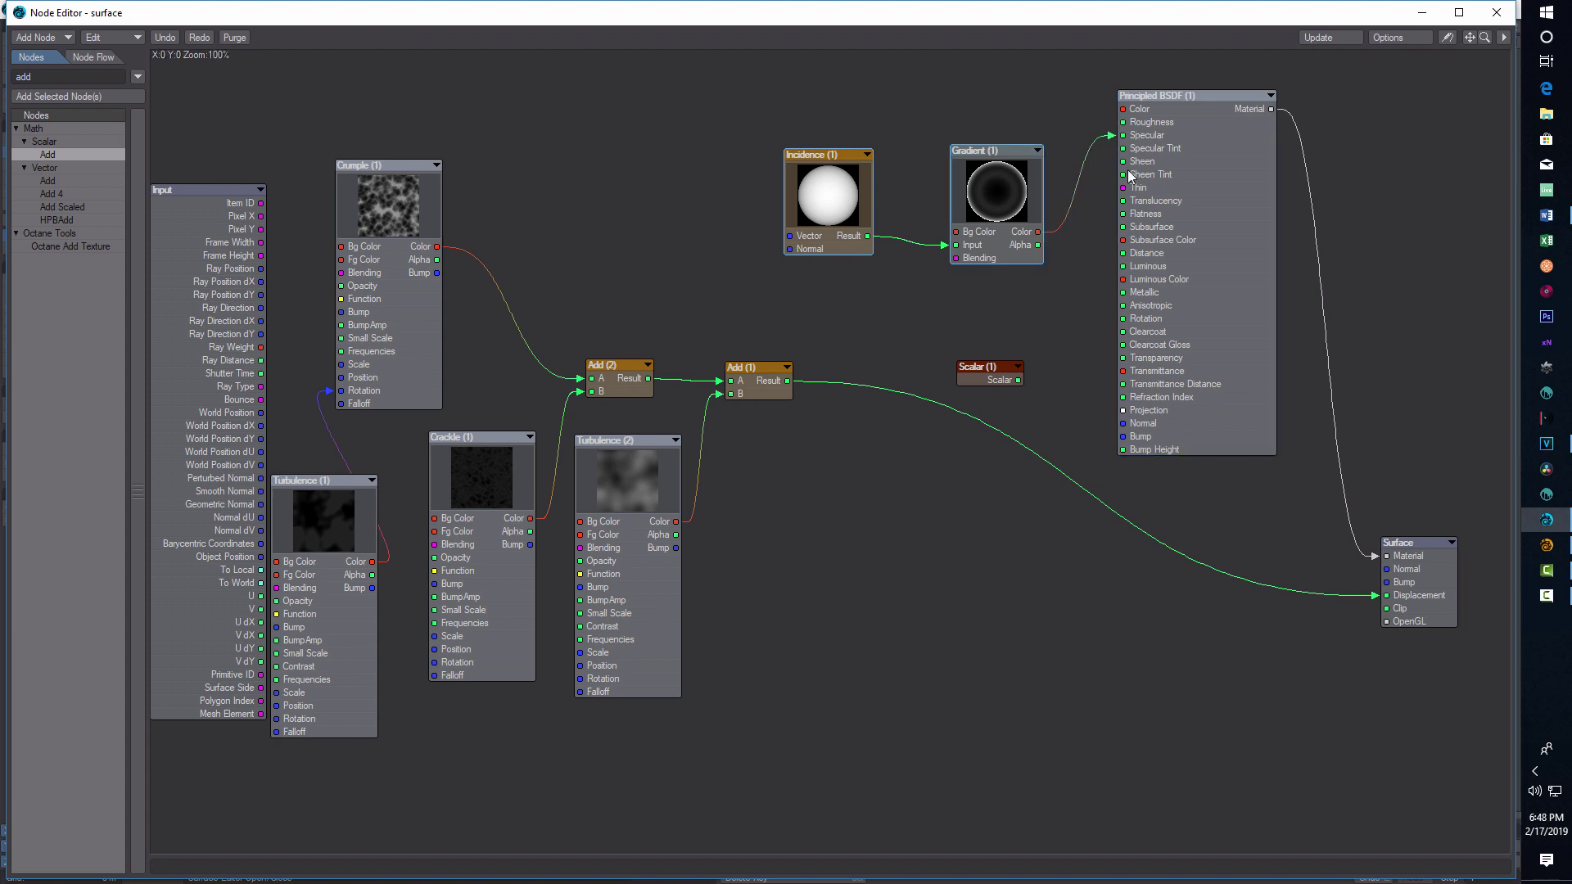
Tidy the Scalar, Incidence and Gradient nodes, connect Scalar (1) to Translucency of Principled BSDF (1), and minimize the editor windows.
left_click_drag(978, 367, 946, 321)
left_click_drag(834, 206, 823, 187)
left_click_drag(977, 208, 942, 157)
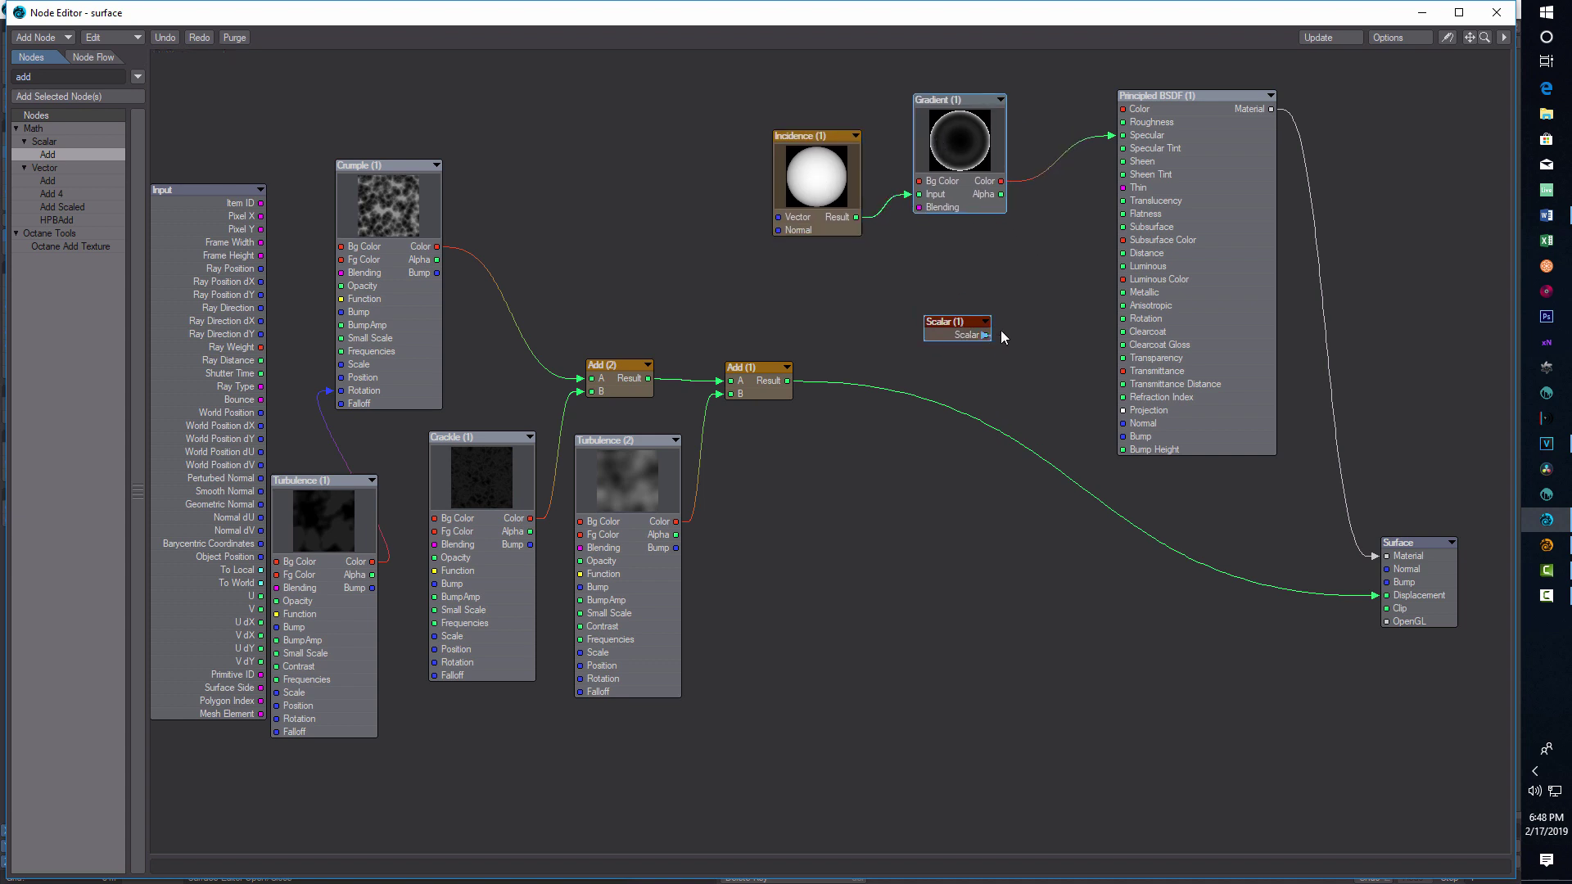
left_click_drag(1072, 211, 1124, 200)
left_click_drag(1267, 27, 1179, 151)
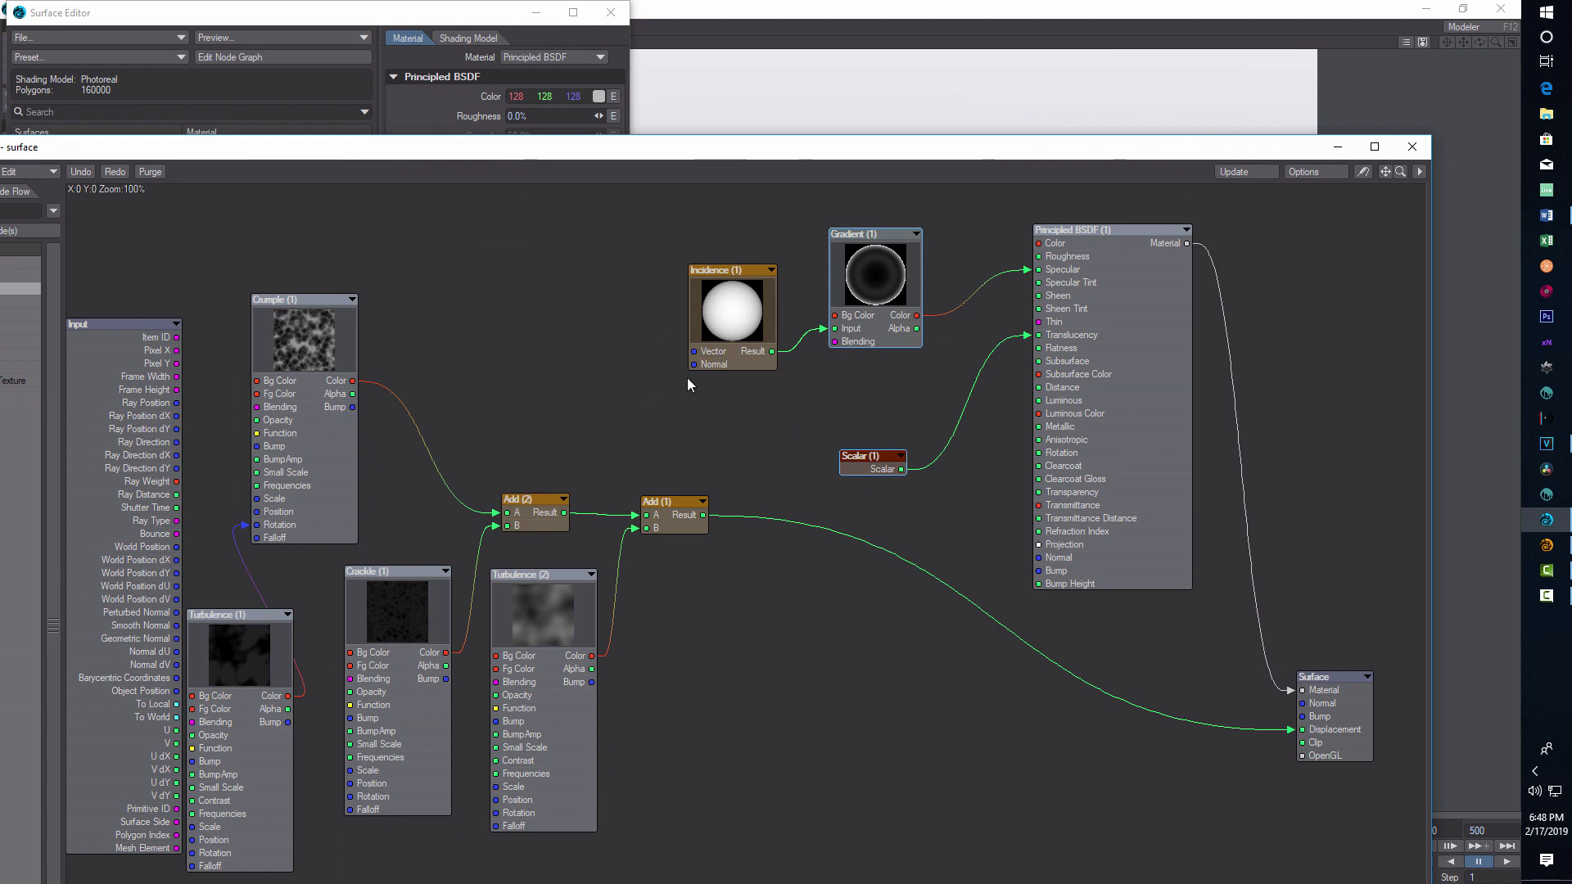
left_click(1337, 151)
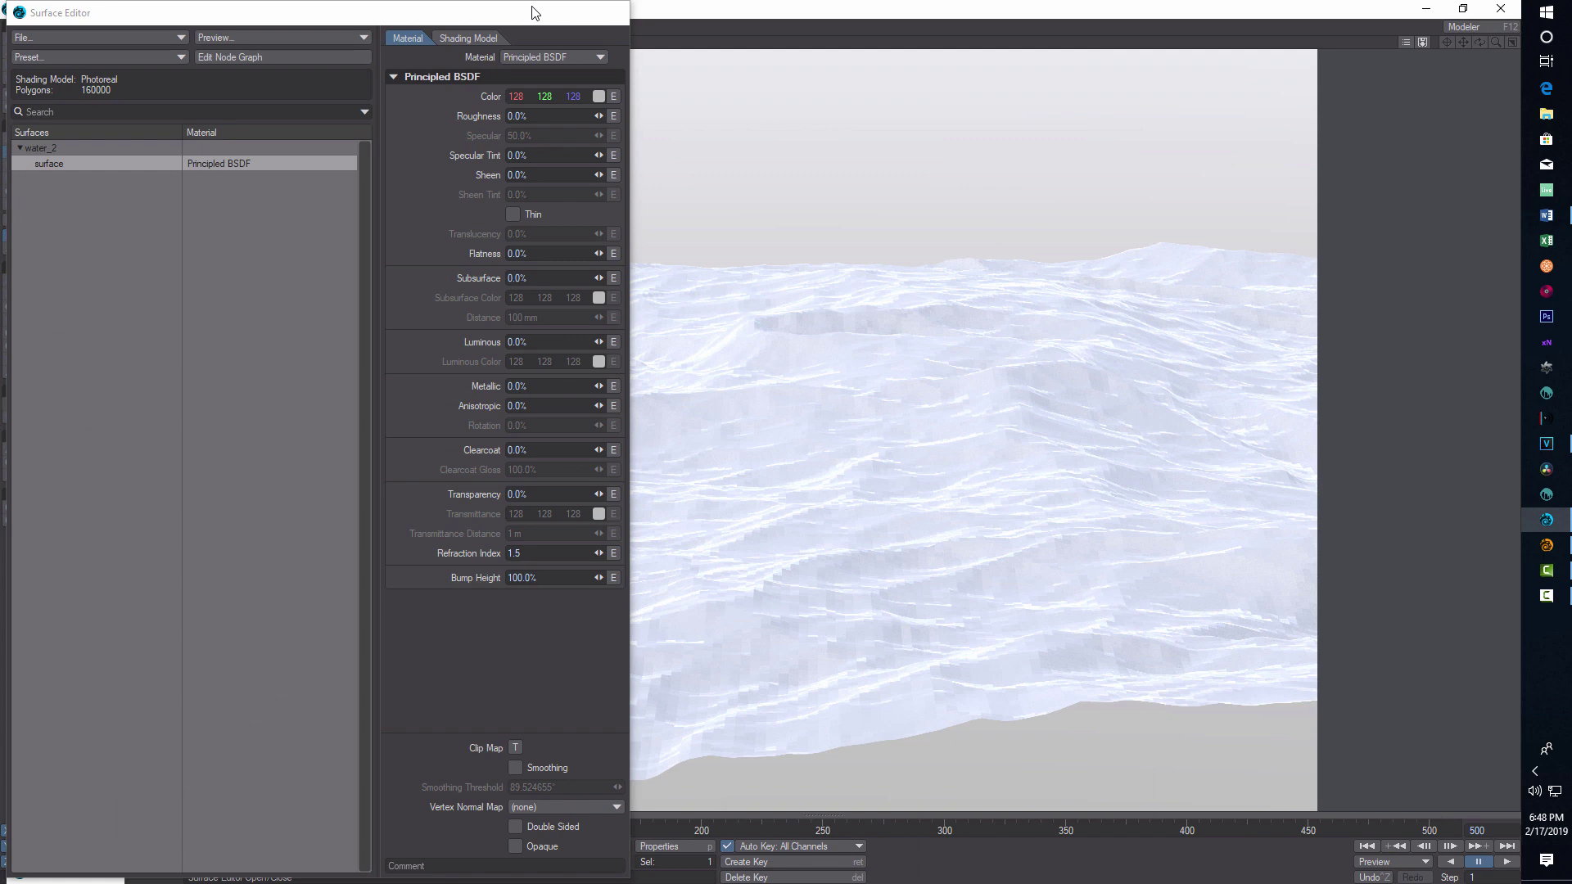
left_click(534, 13)
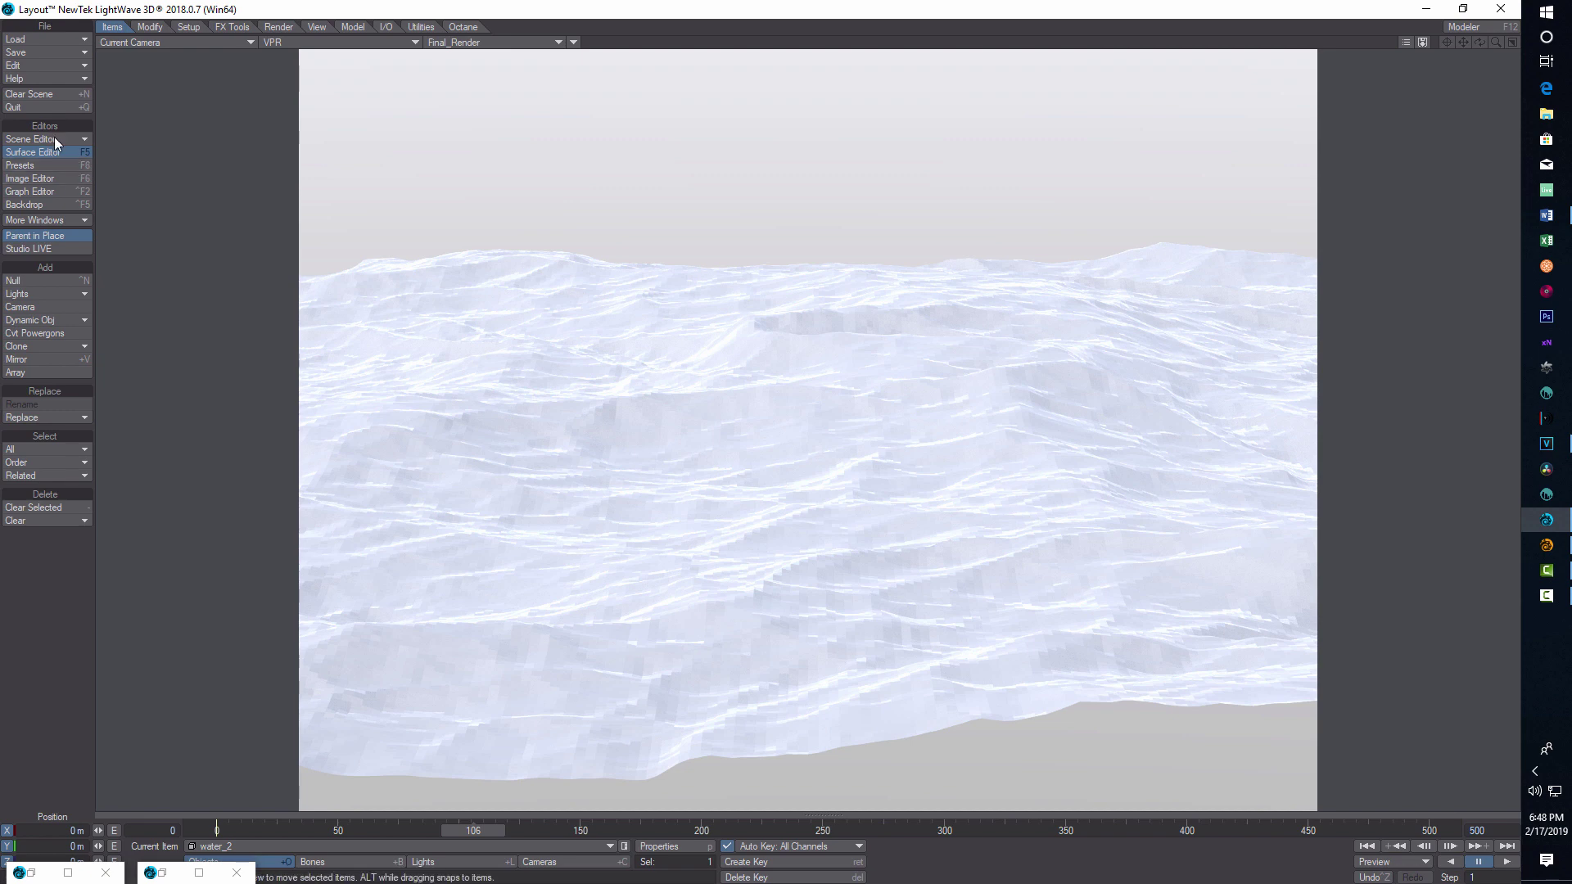
Disable global illumination in the render properties.
left_click(276, 31)
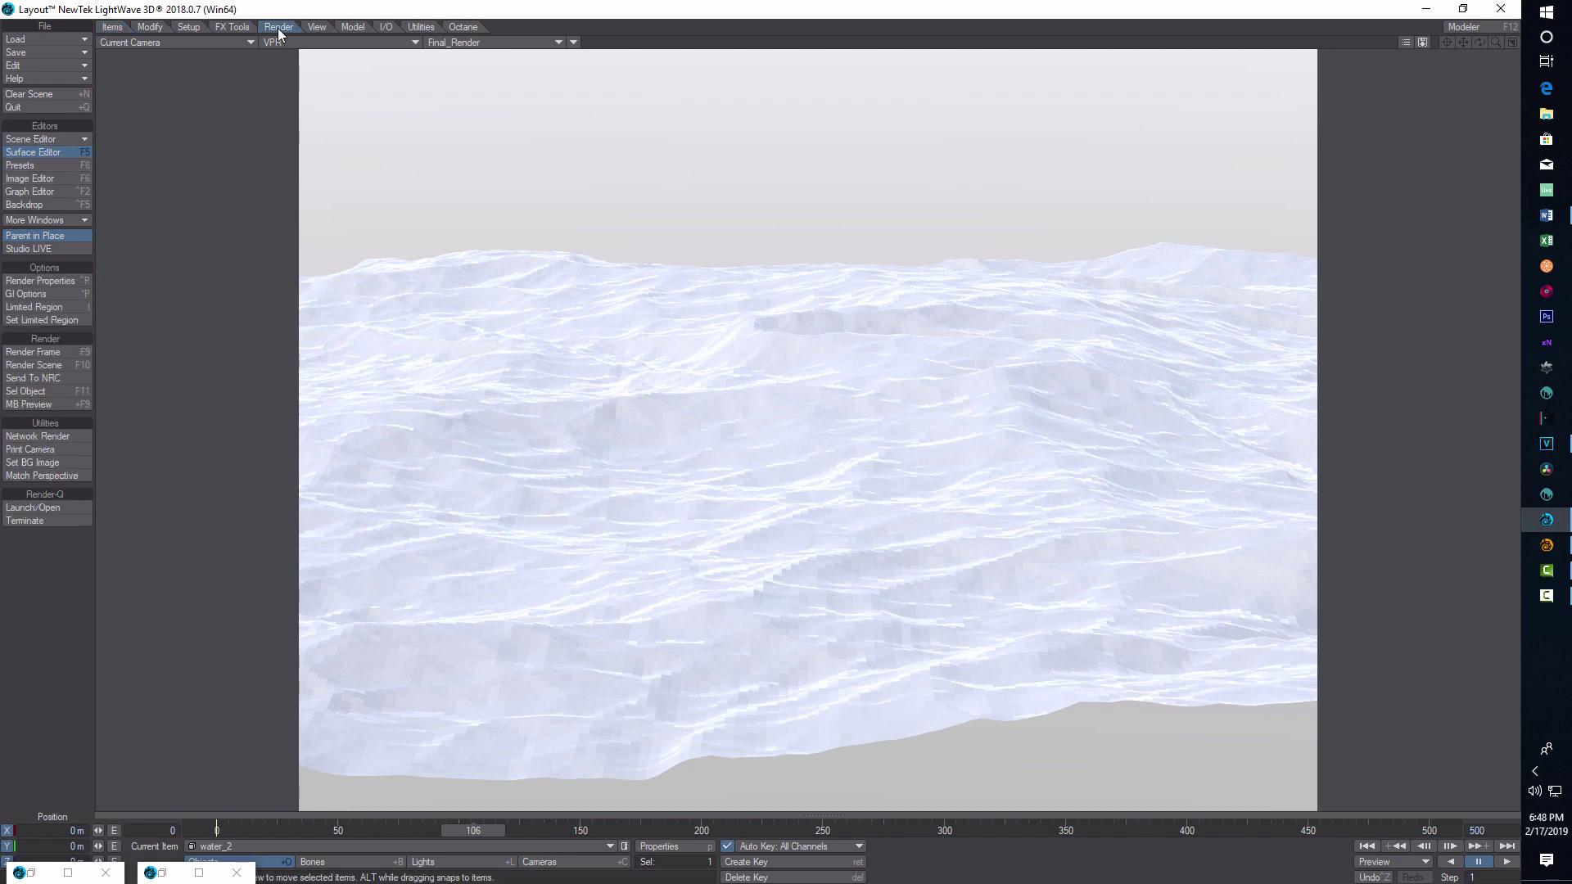
left_click(44, 293)
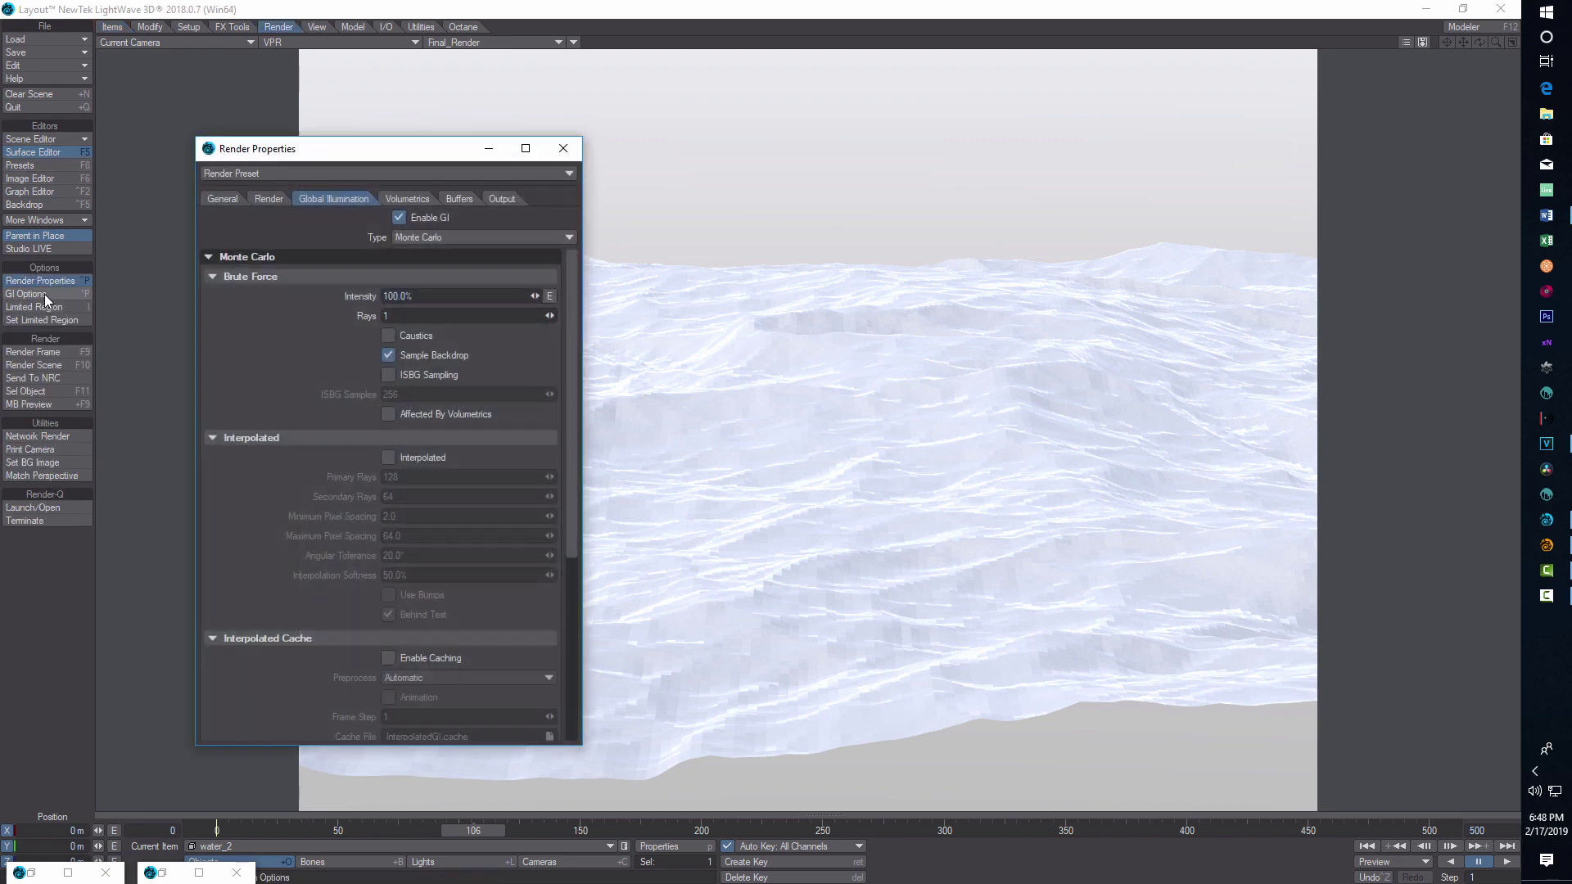
left_click(400, 218)
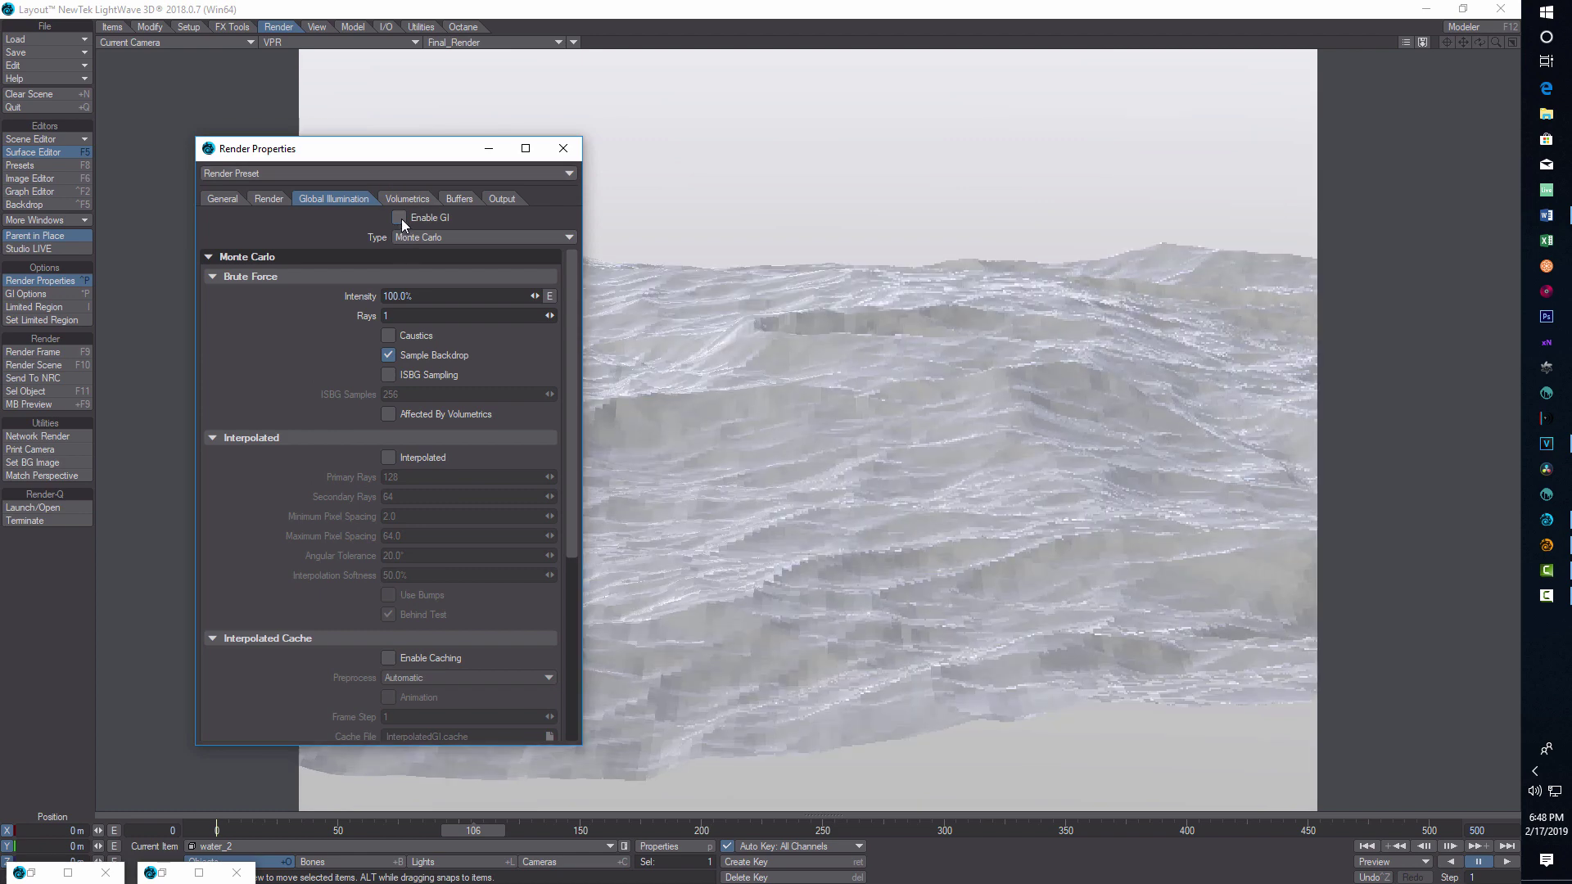
left_click(574, 154)
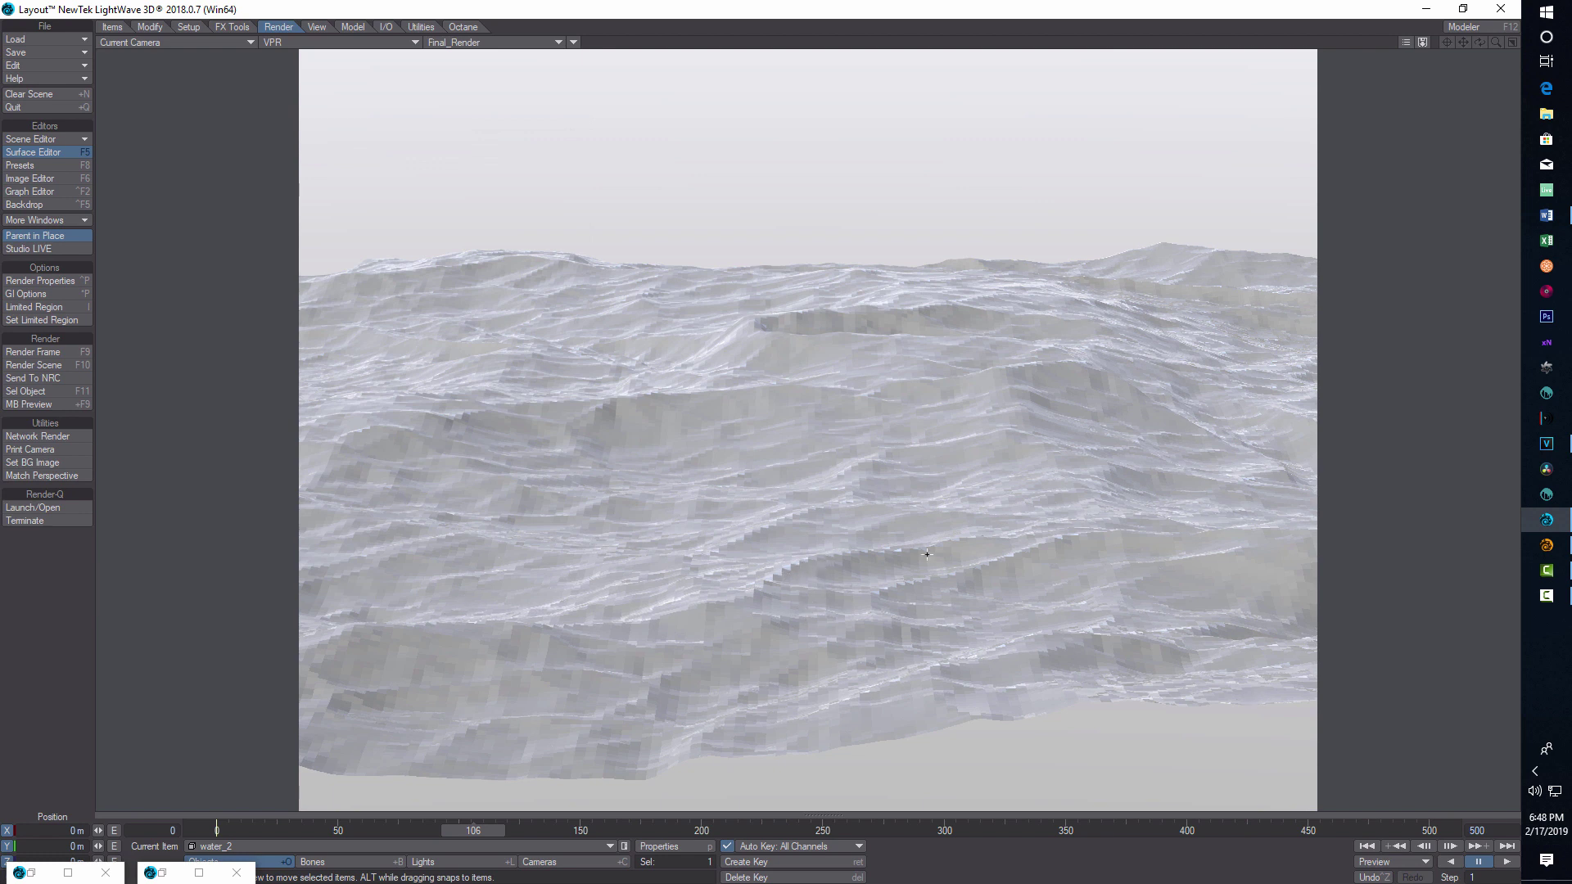
Enable Smoothing for the water_2 surface in the Surface Editor.
left_click(60, 153)
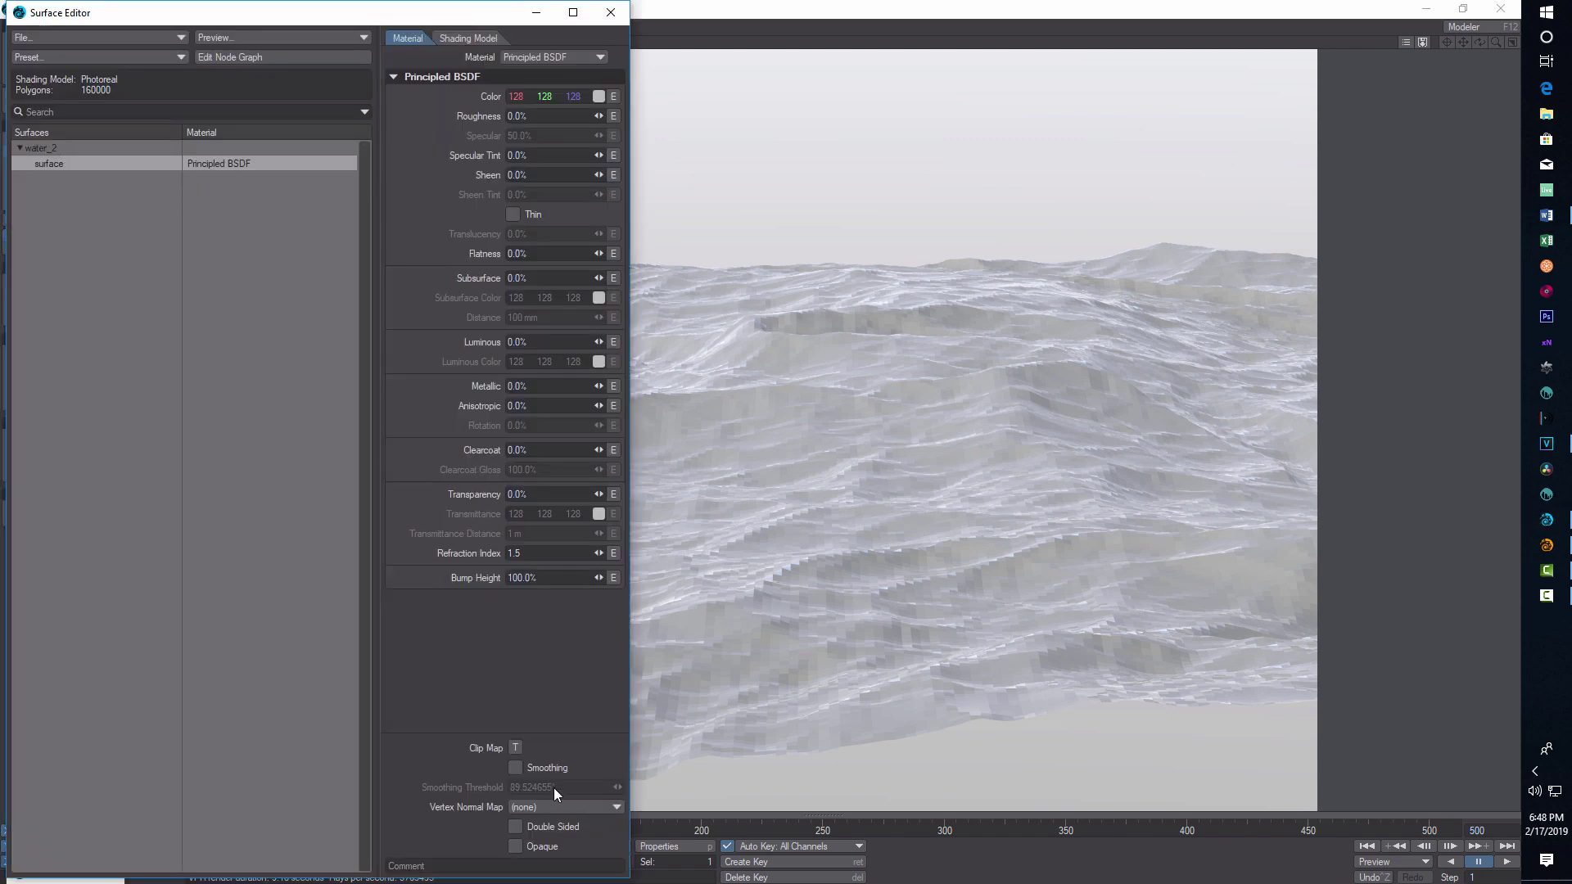
left_click(516, 767)
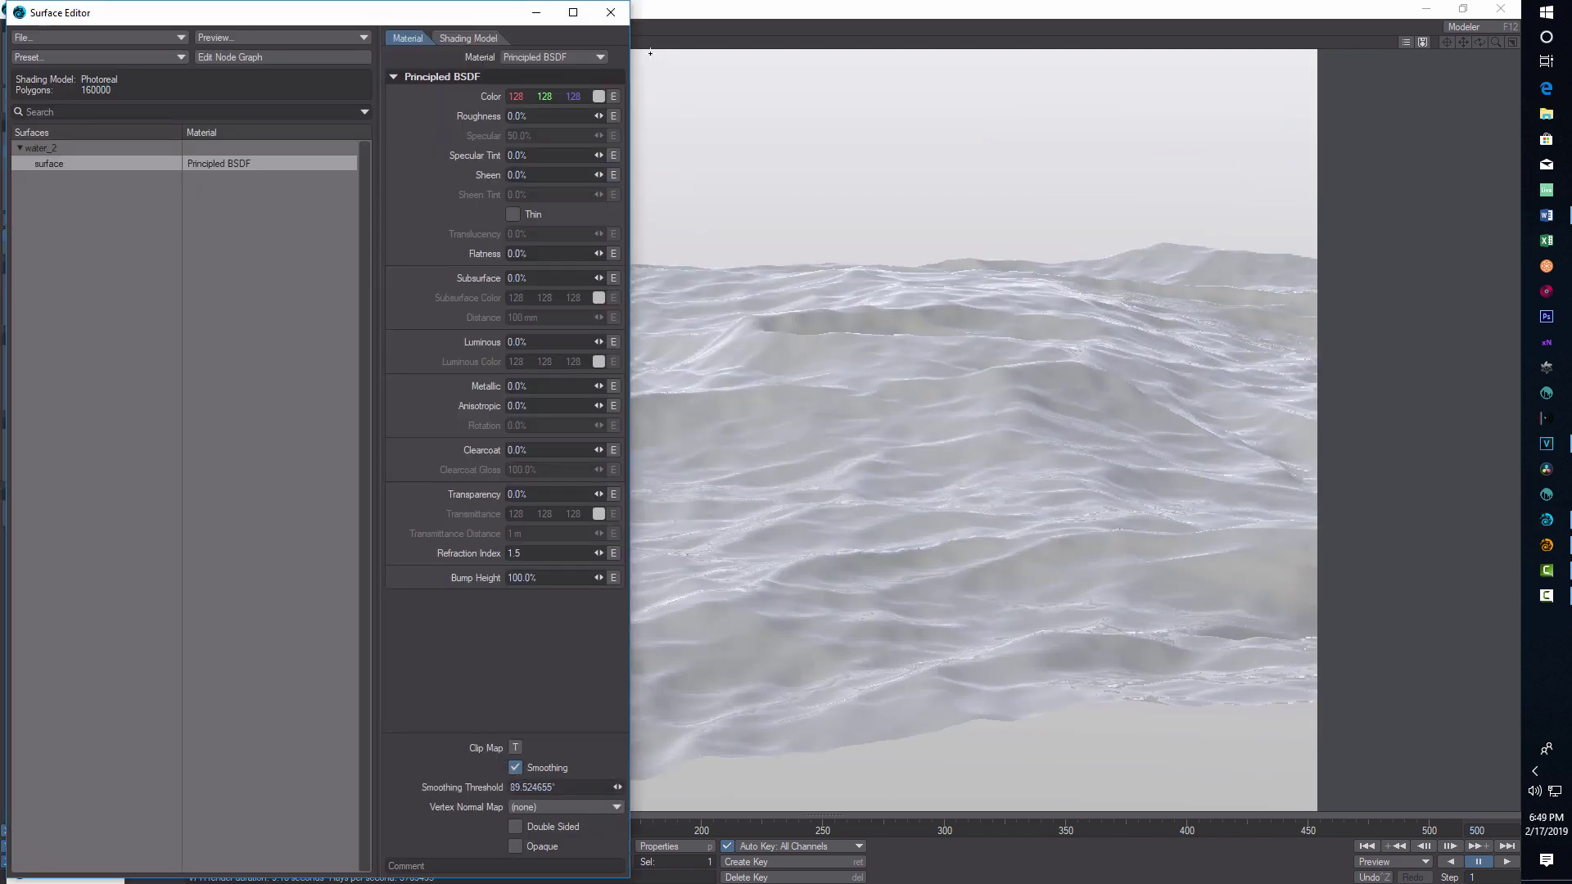
Set the water surface's Principled BSDF Color to 200, 200, 200 and minimize the Surface Editor.
left_click_drag(480, 20, 408, 651)
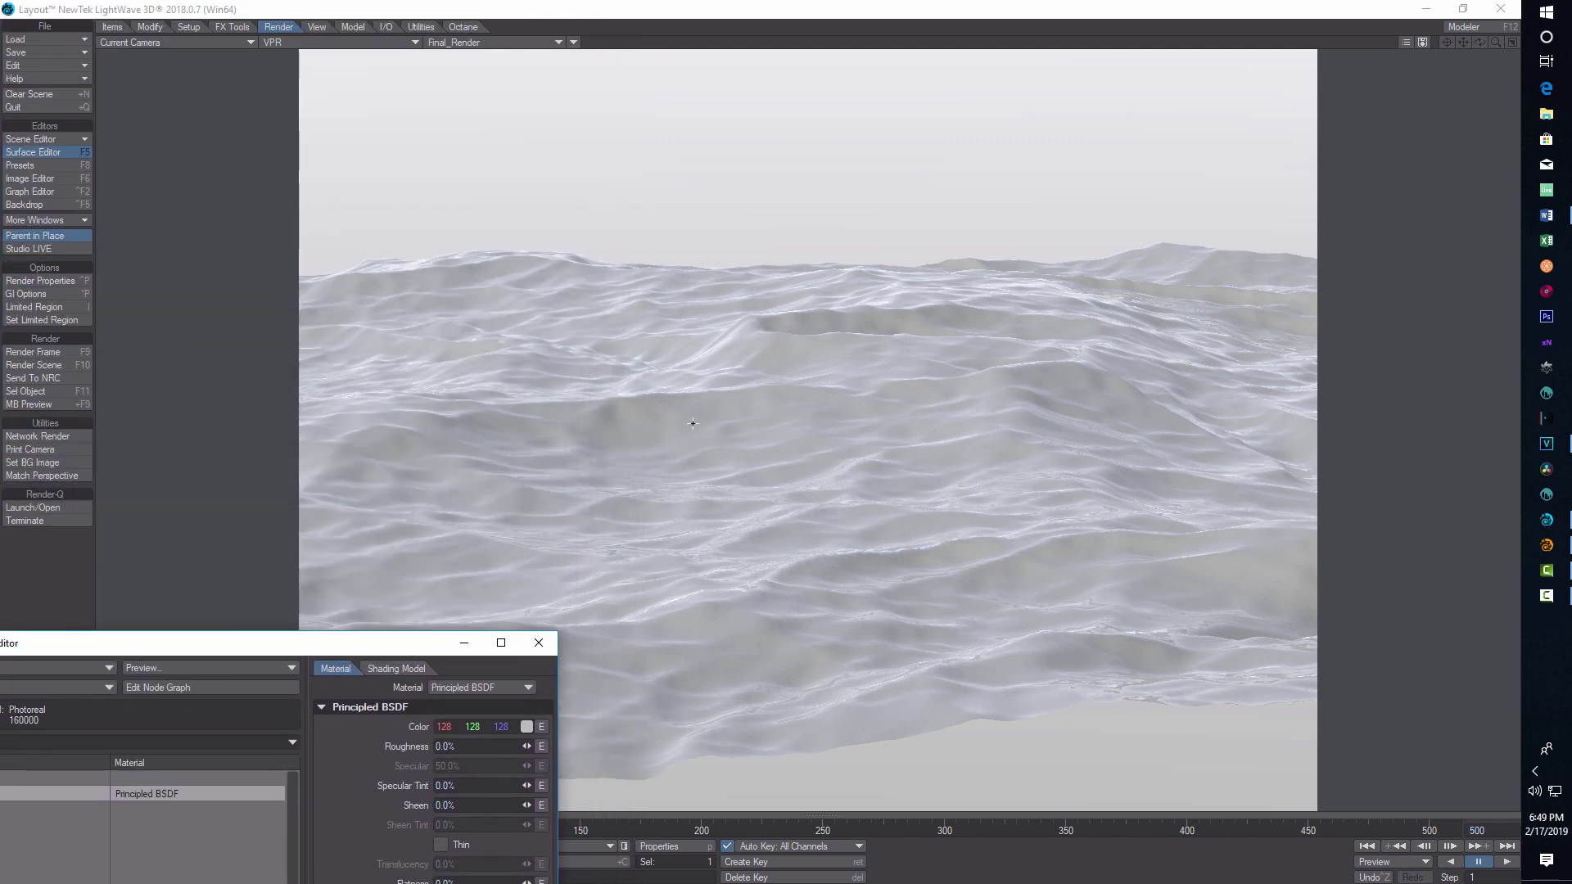
left_click_drag(365, 641, 1092, 540)
left_click_drag(947, 549, 346, 129)
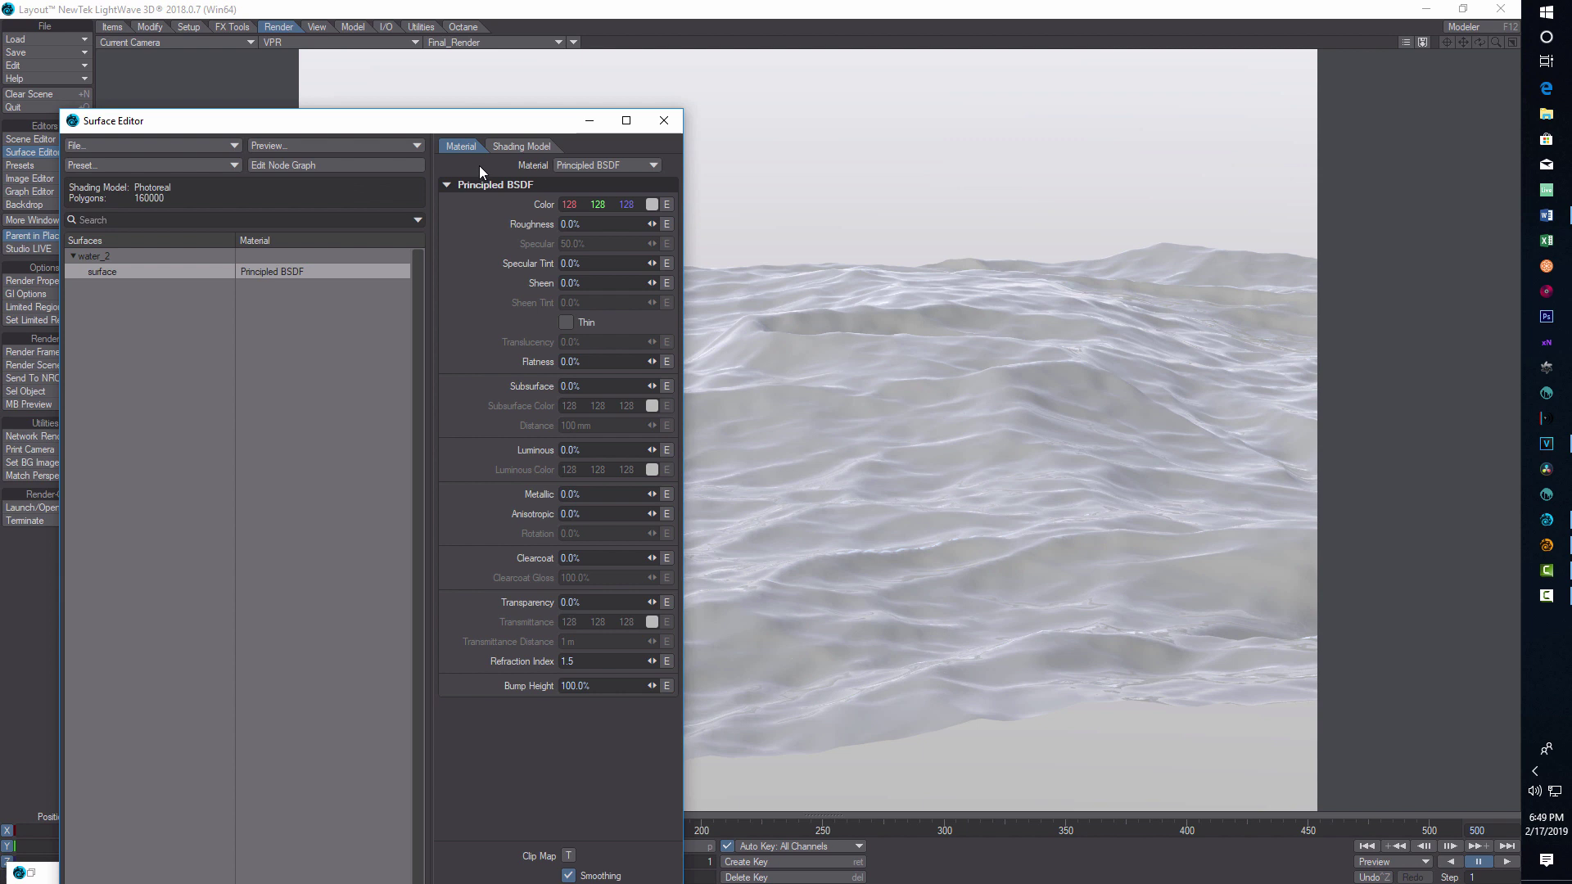
left_click(650, 203)
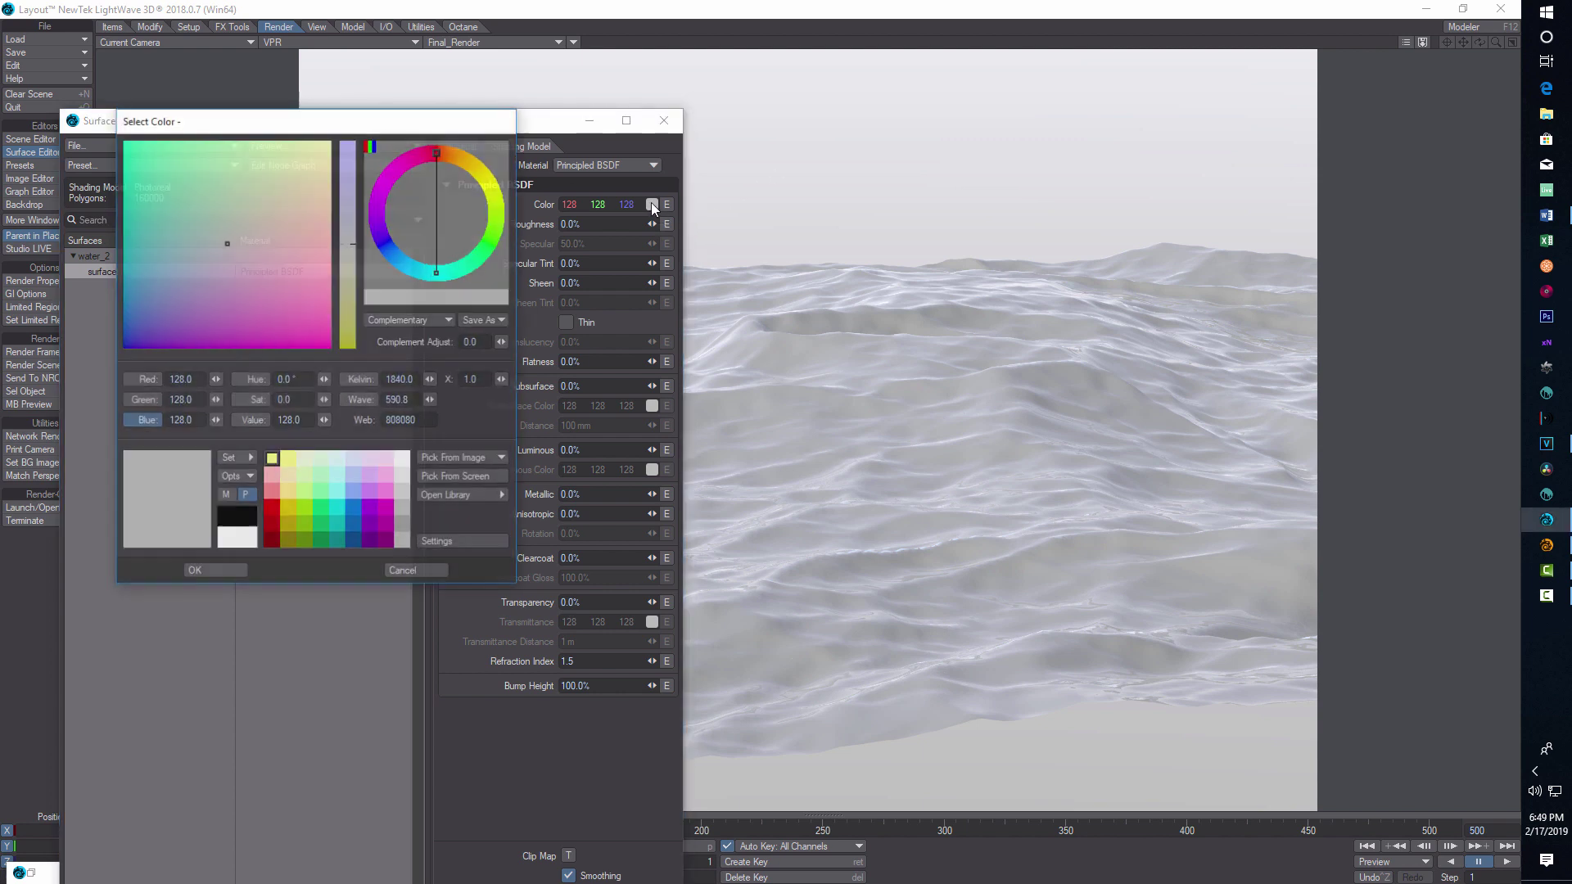
key("BackSpace")
key("BackSpace")
key("BackSpace")
key("BackSpace")
key("BackSpace")
type("200")
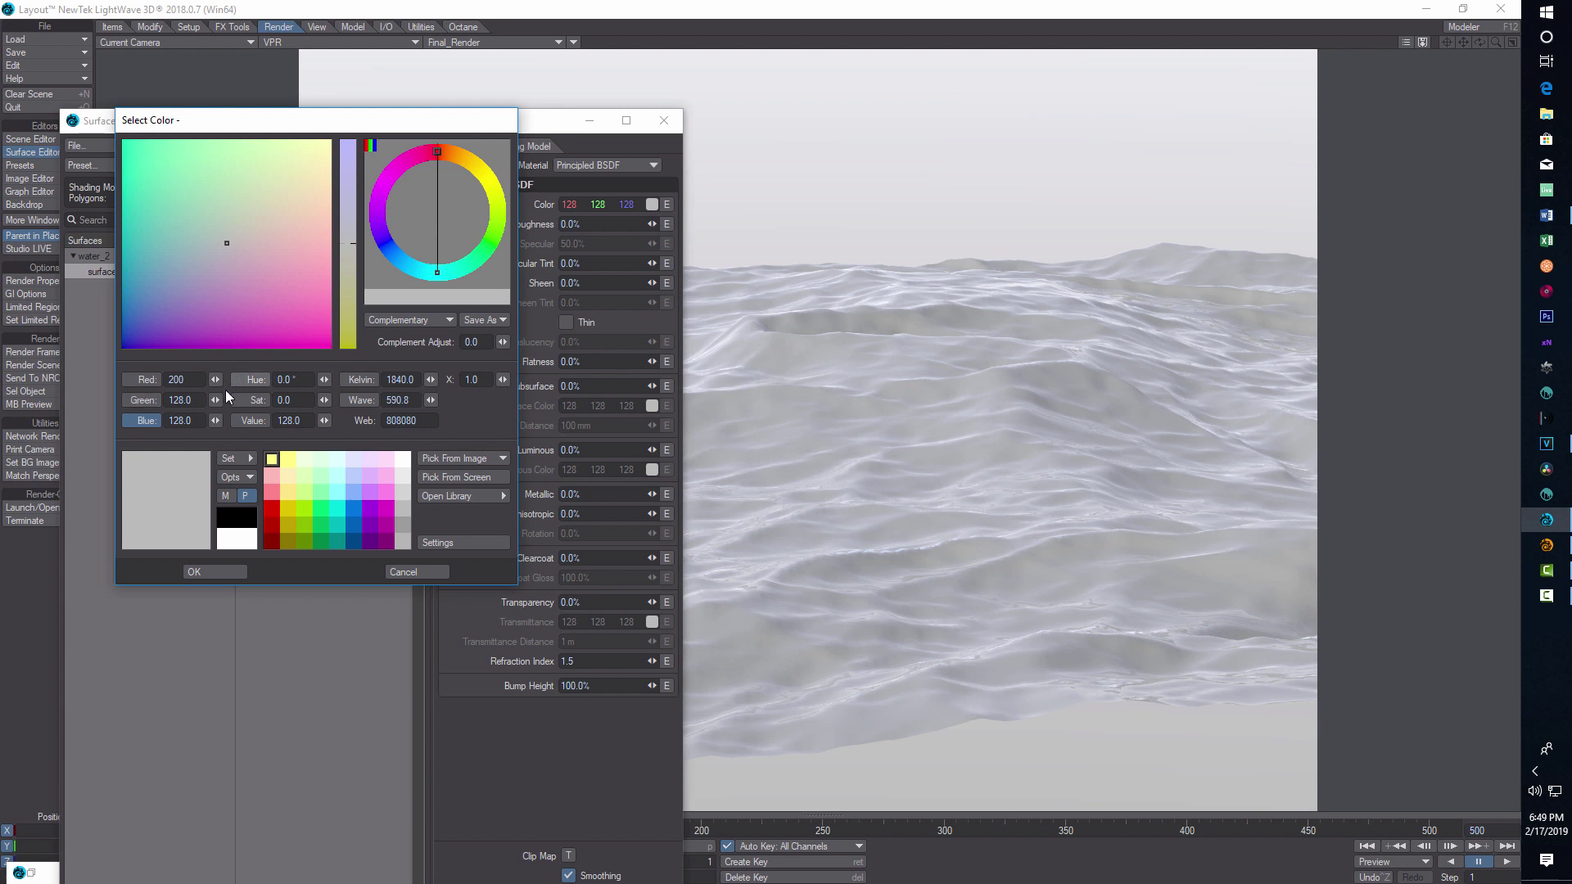
key("Tab")
type("2")
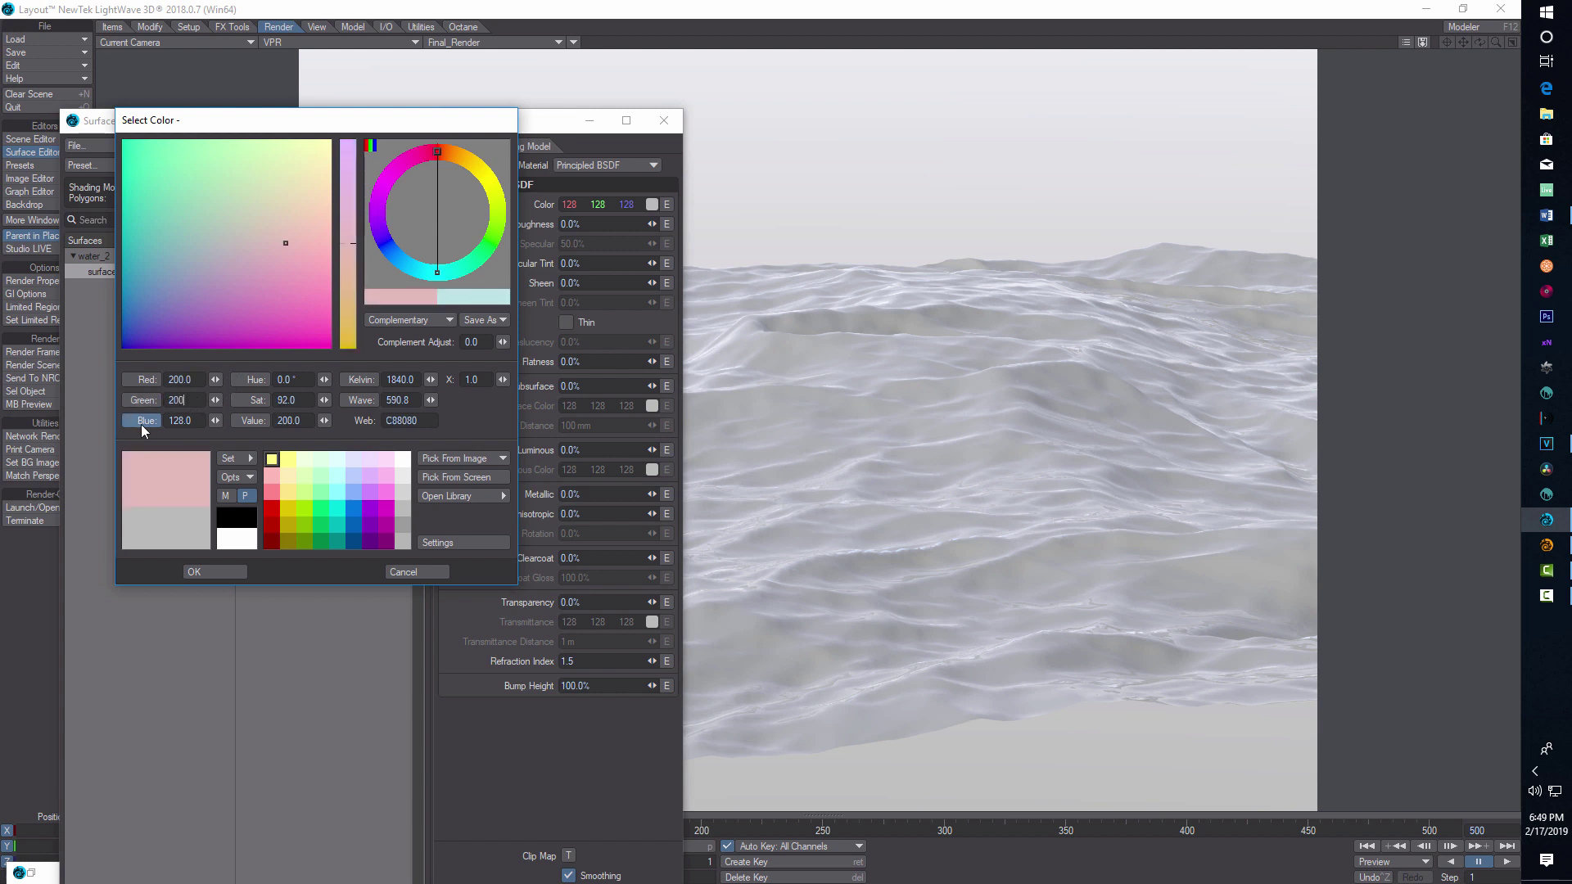
key("Tab")
type("200")
key("Tab")
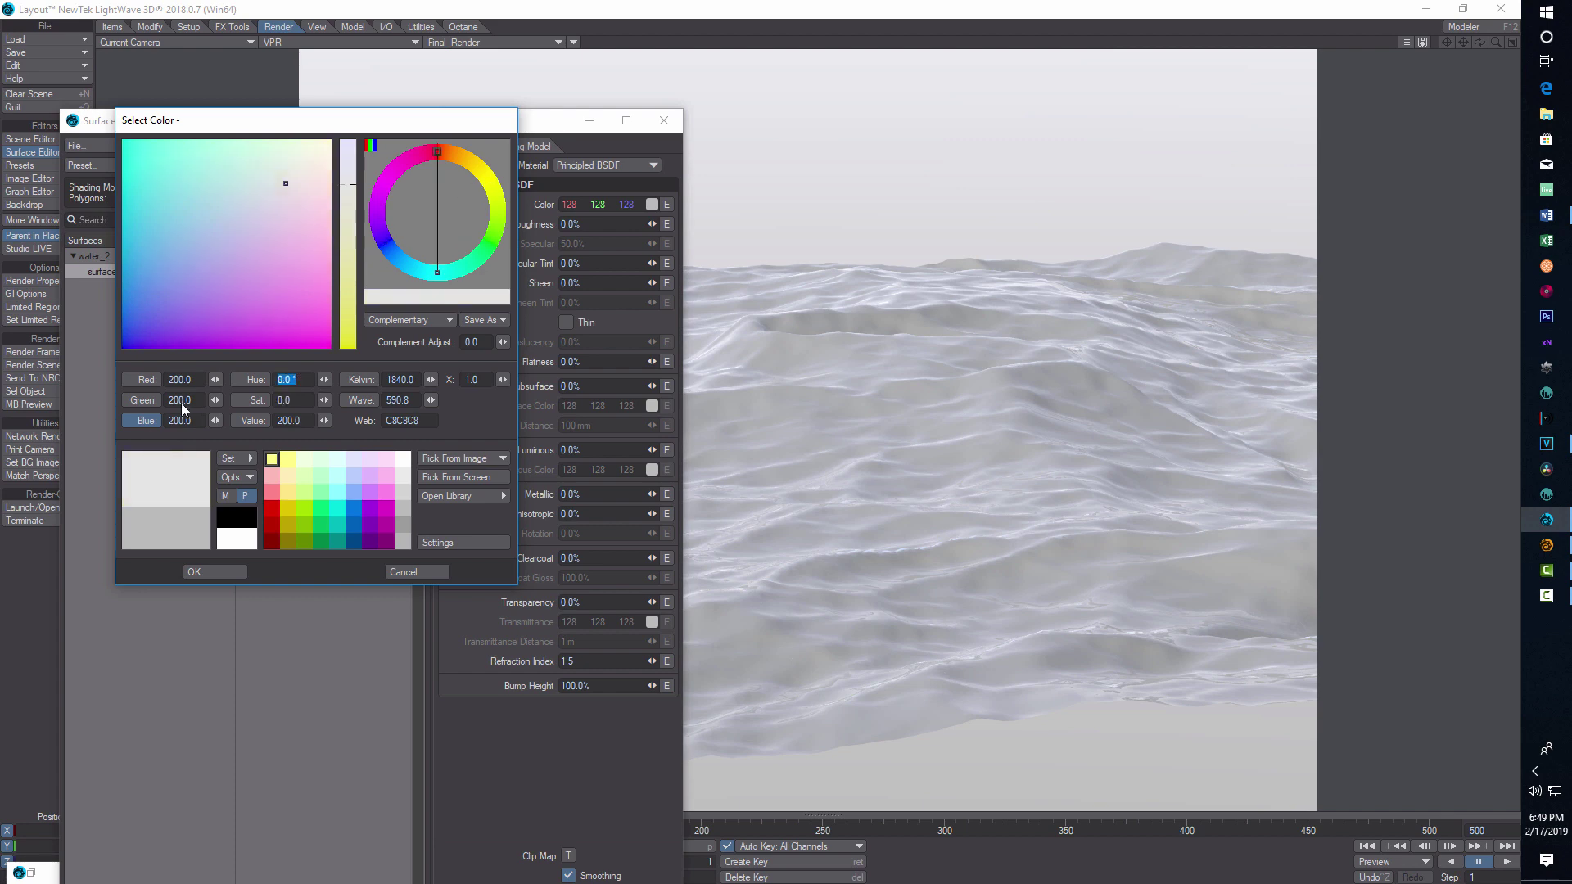
left_click(211, 570)
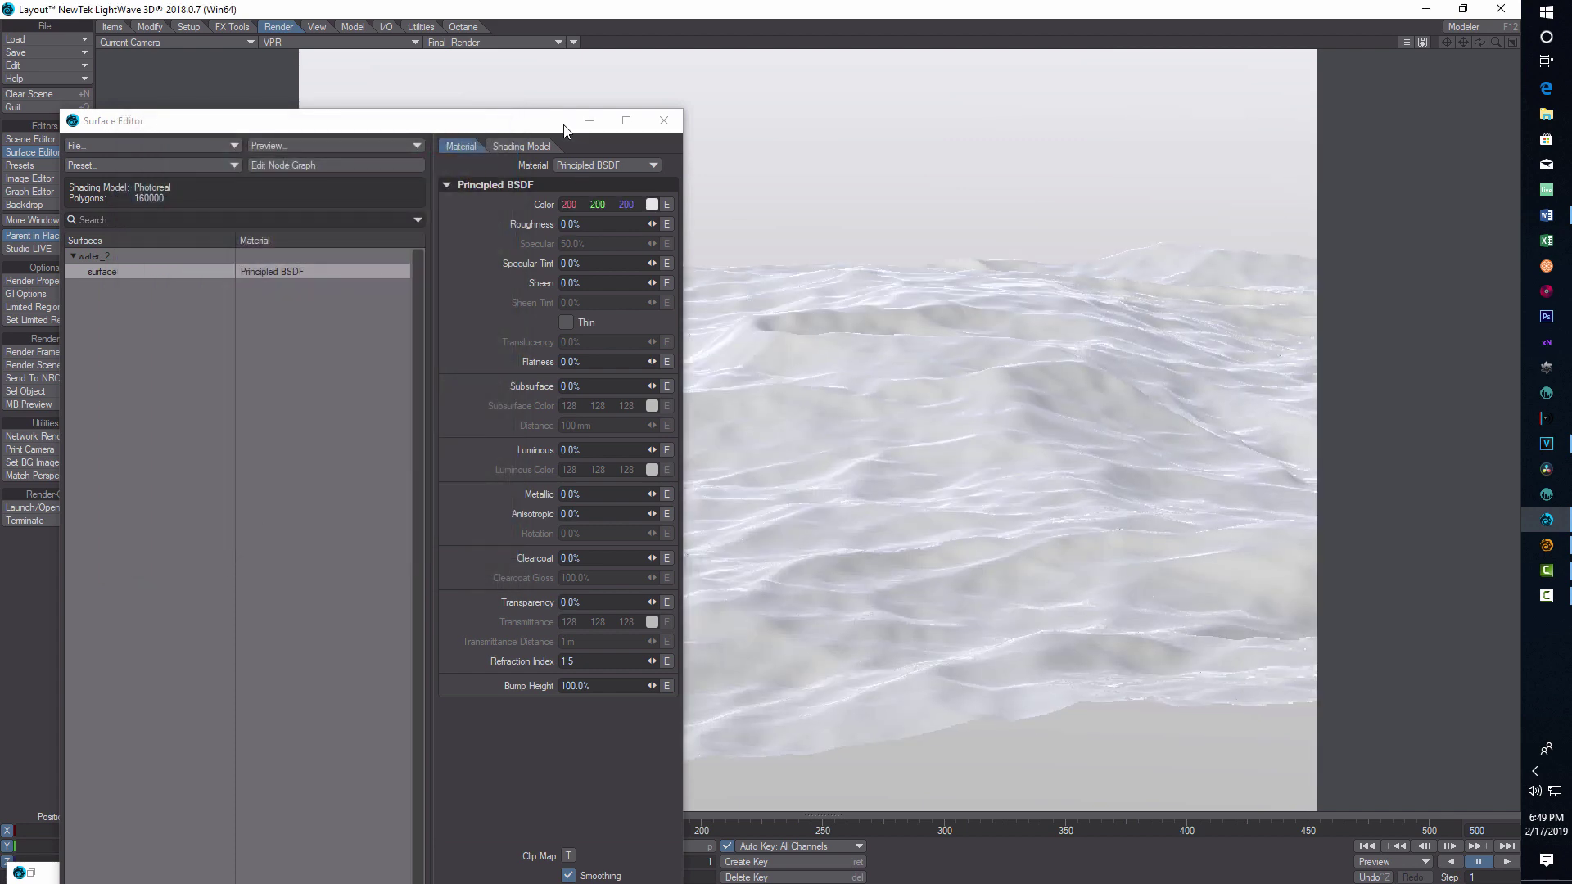
left_click_drag(534, 125, 789, 183)
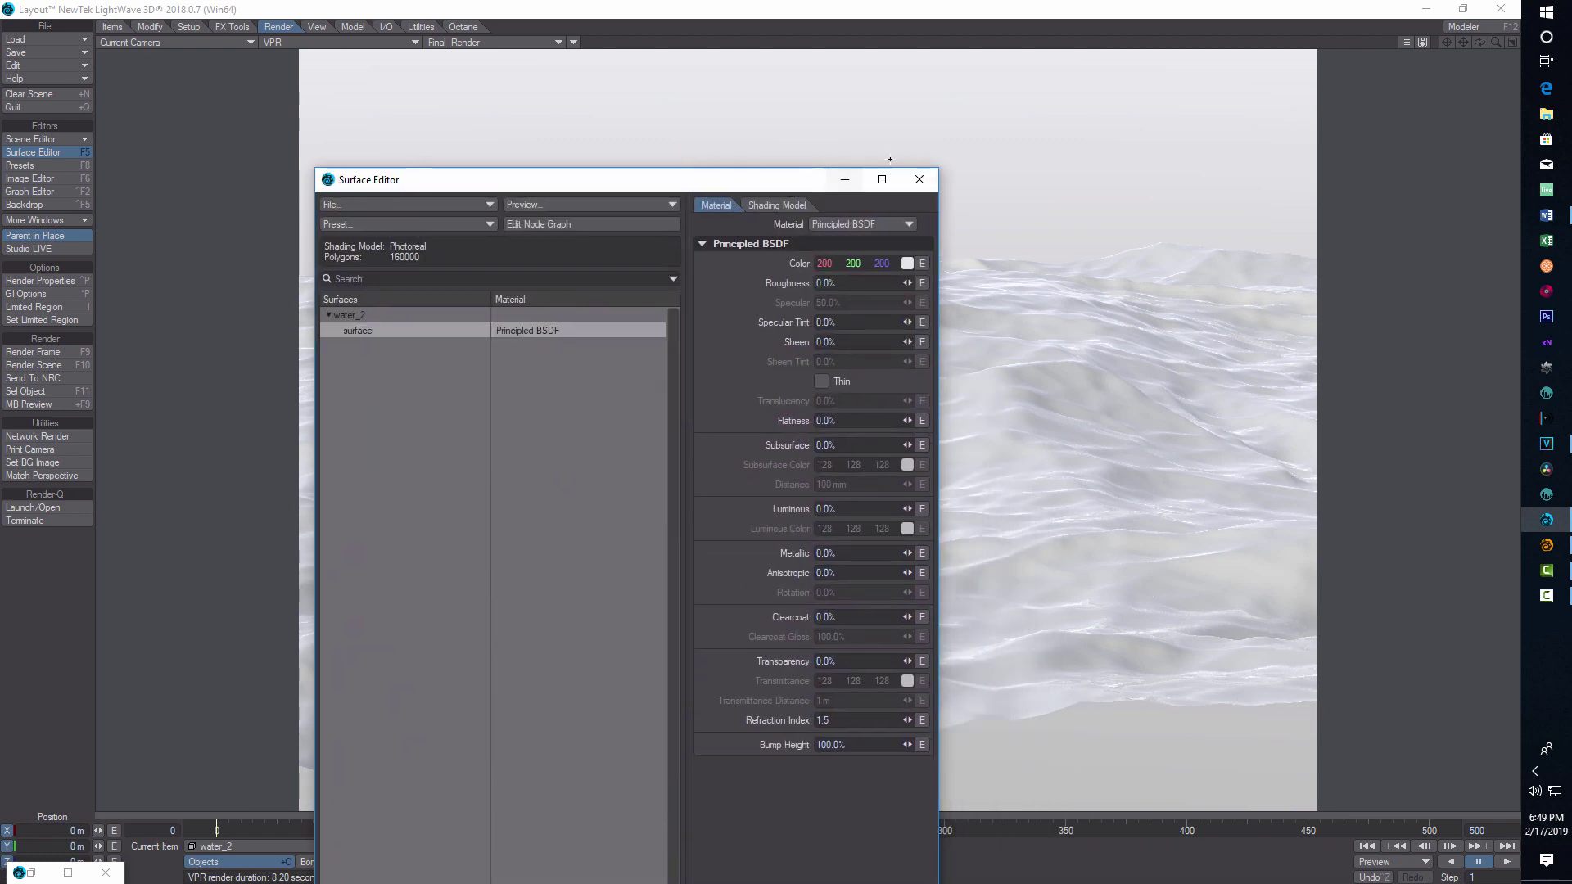
left_click(846, 181)
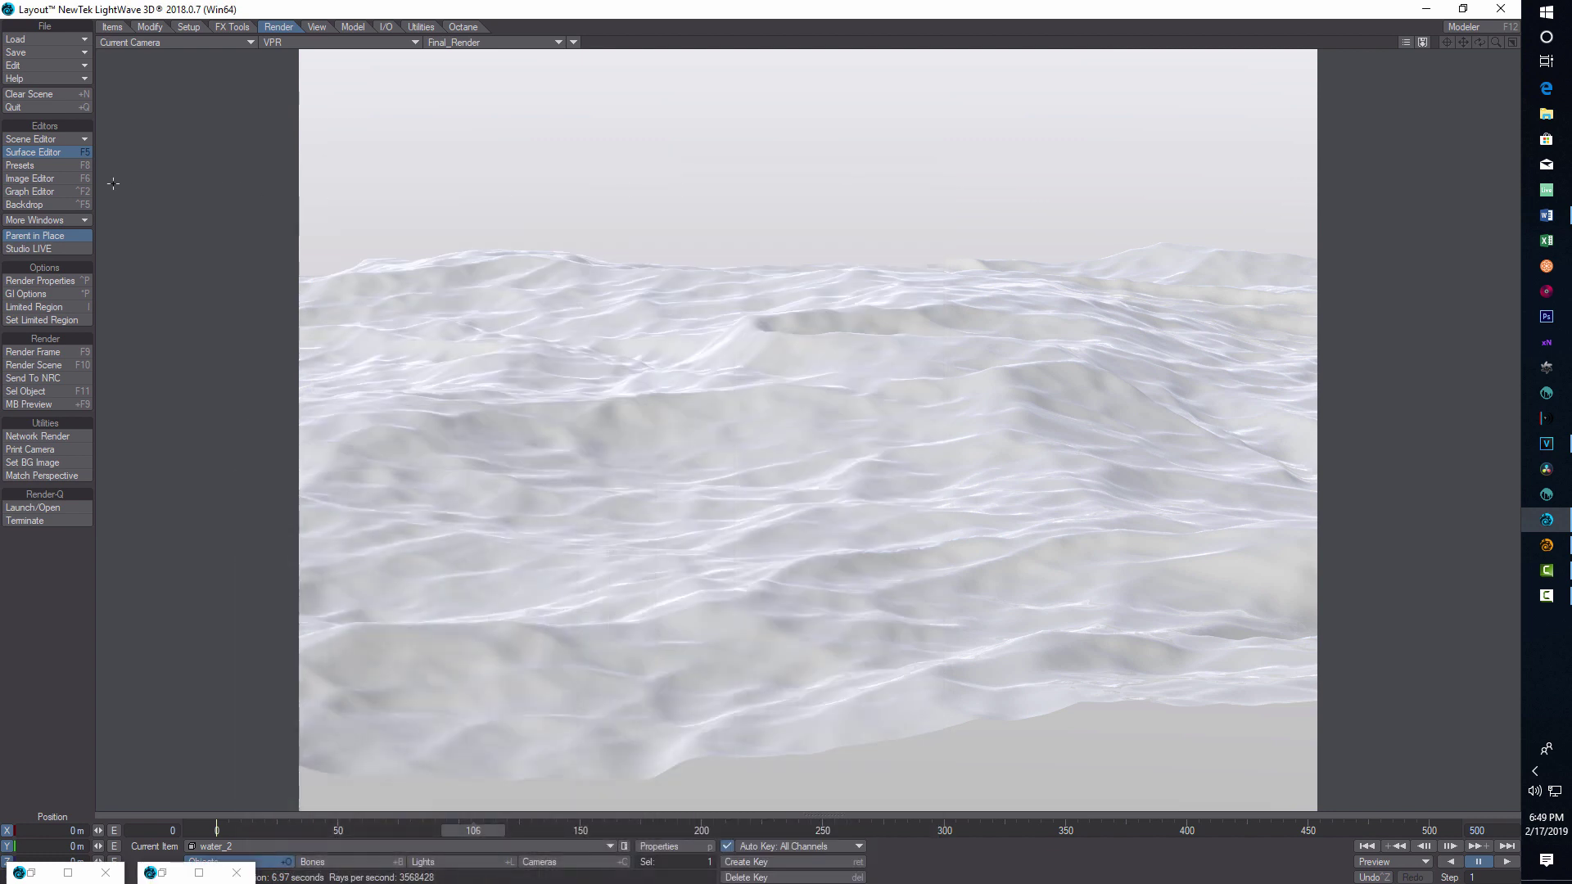
Keep the gradient backdrop enabled, setting its Ground Color to 0, 47, 191 and its Nadir Color to 0, 31, 127.
left_click(48, 202)
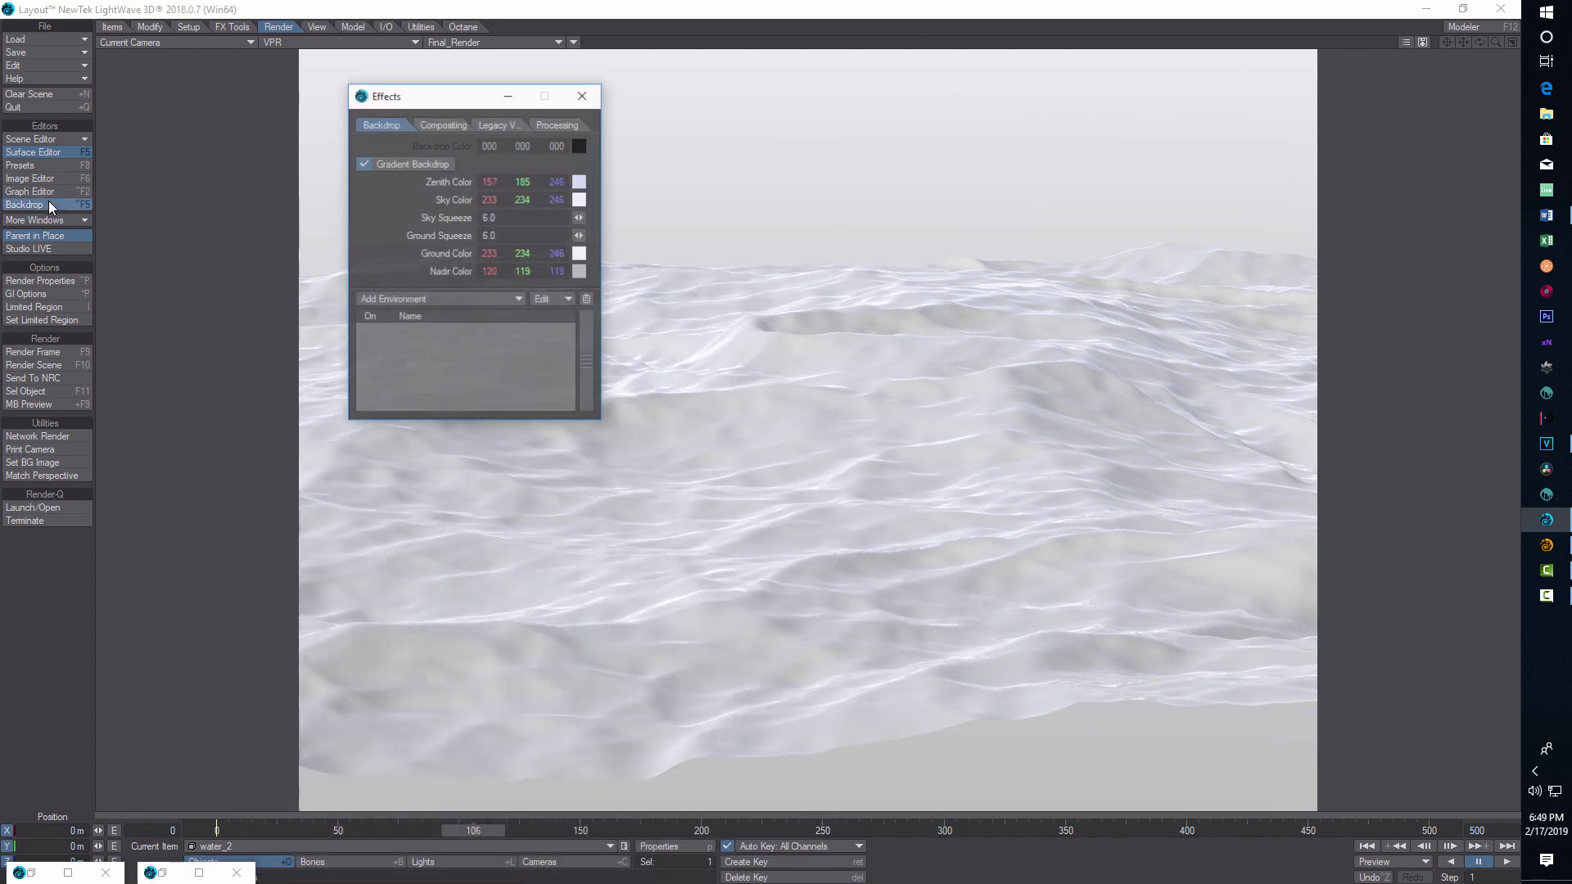
left_click(363, 164)
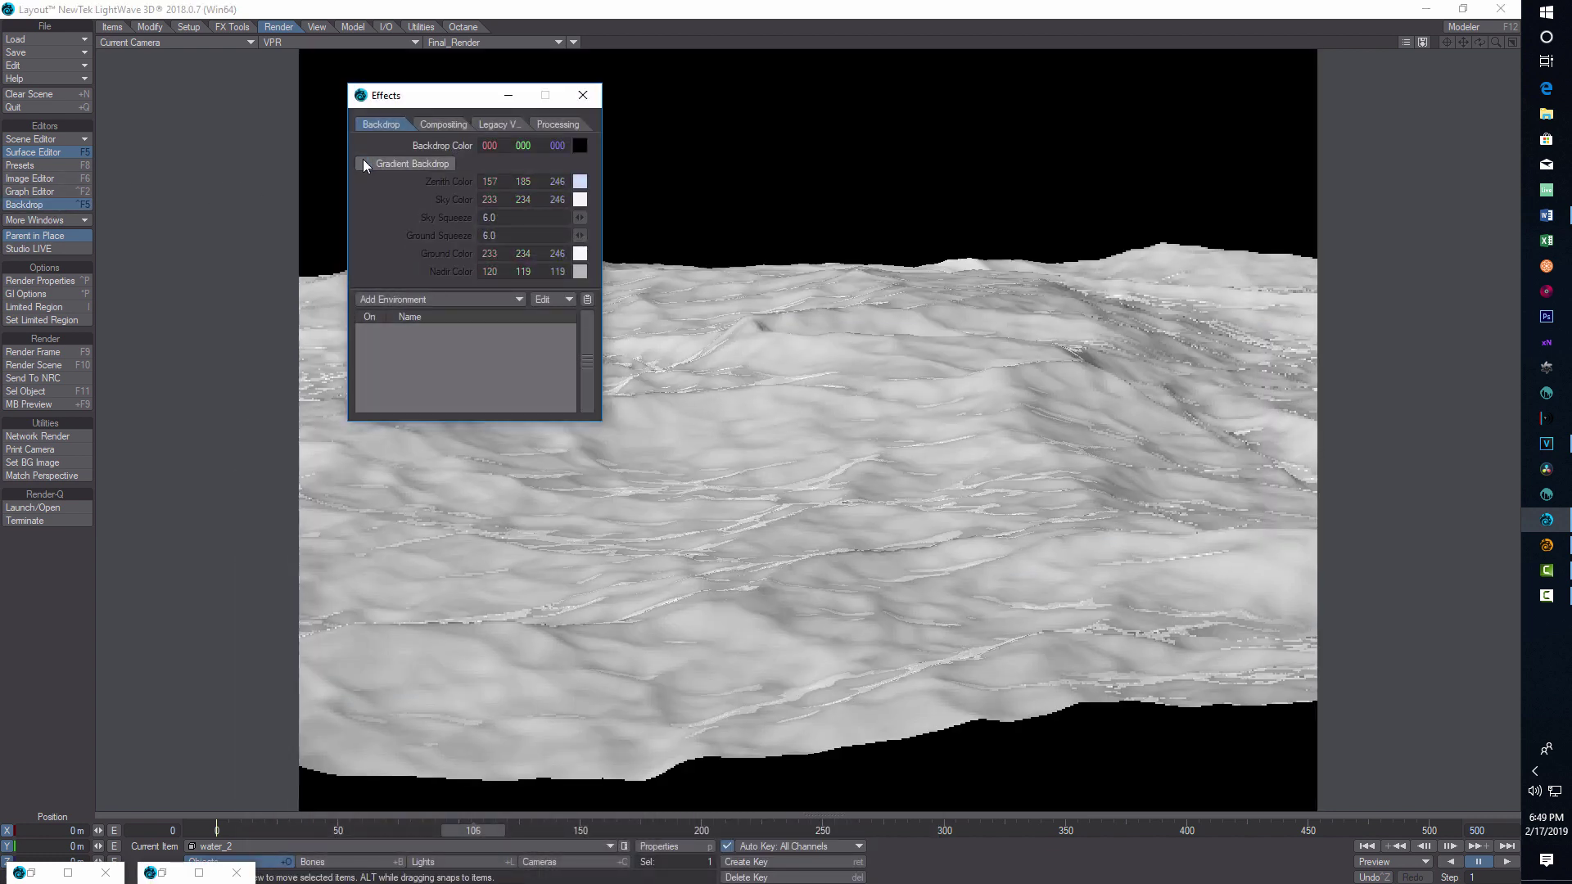
left_click(363, 163)
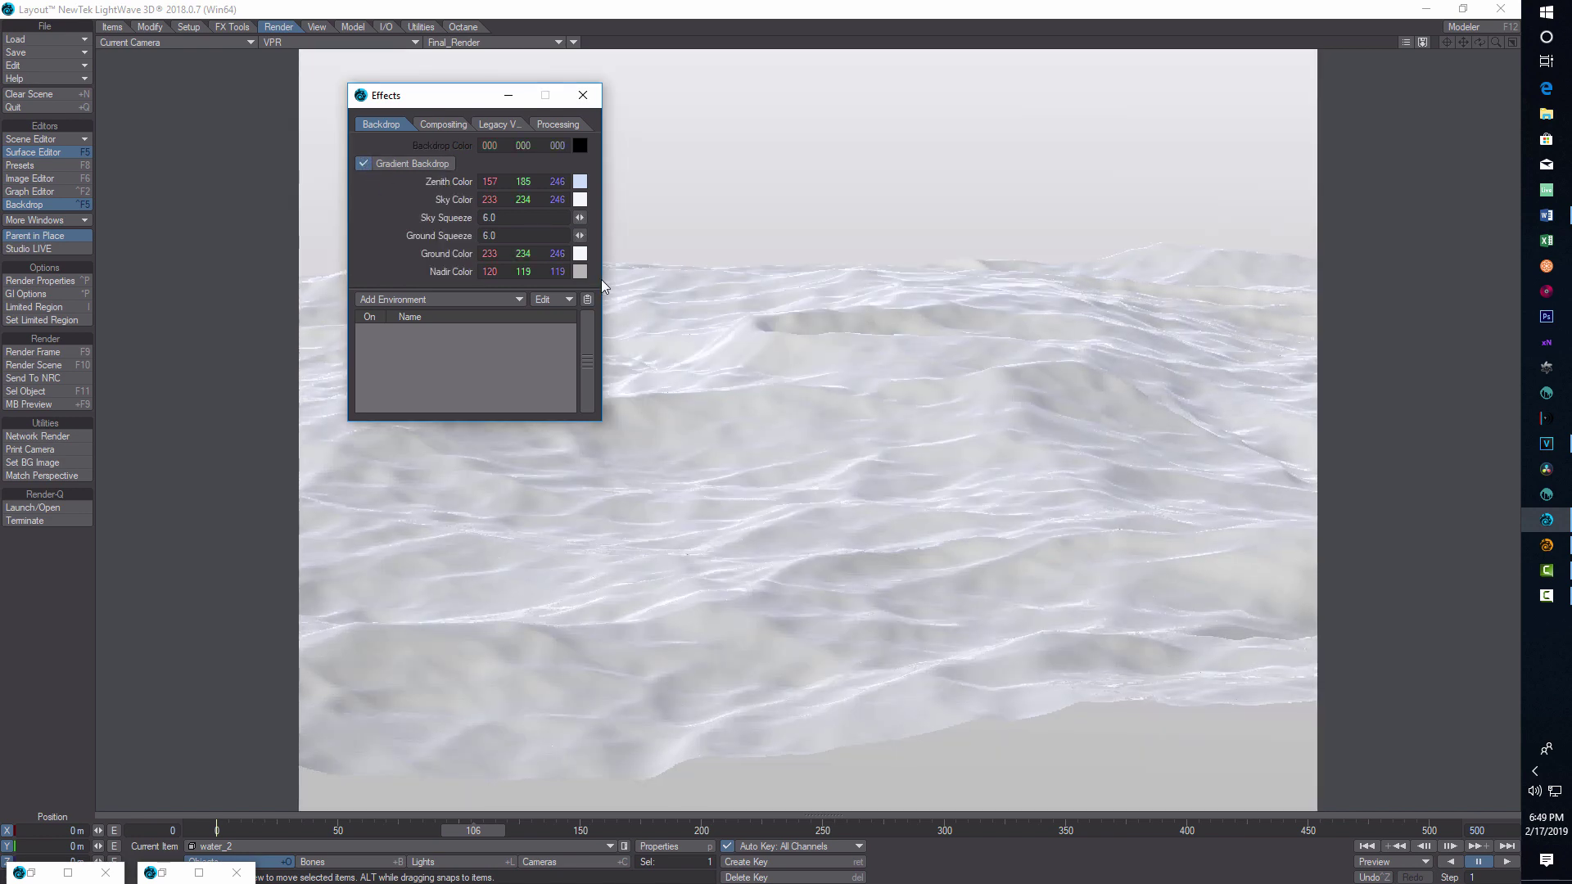
left_click(581, 255)
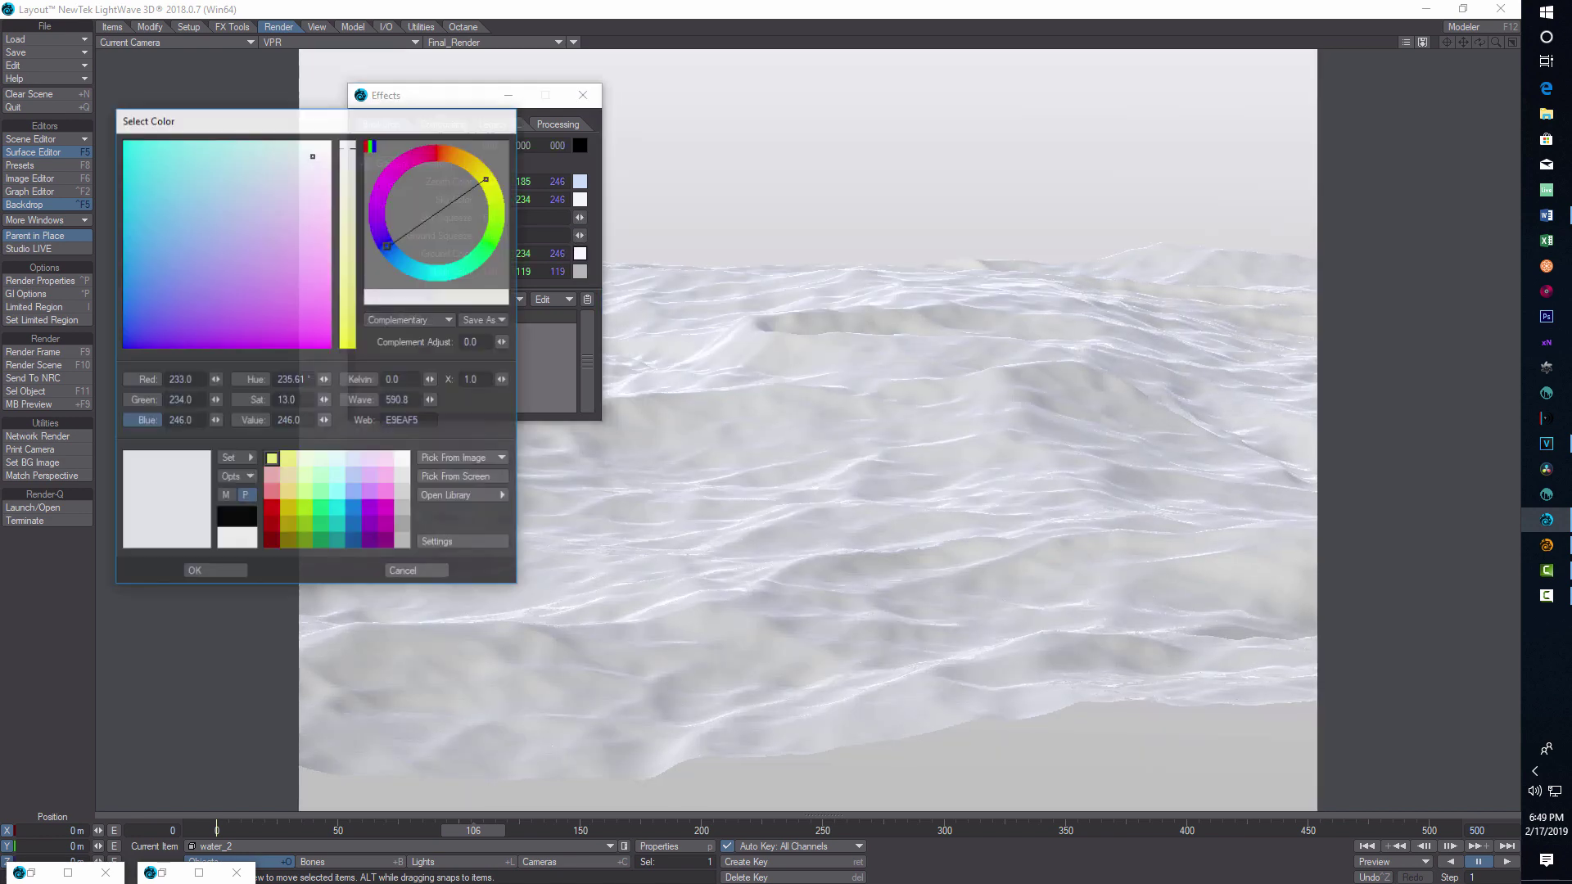
double_click(350, 508)
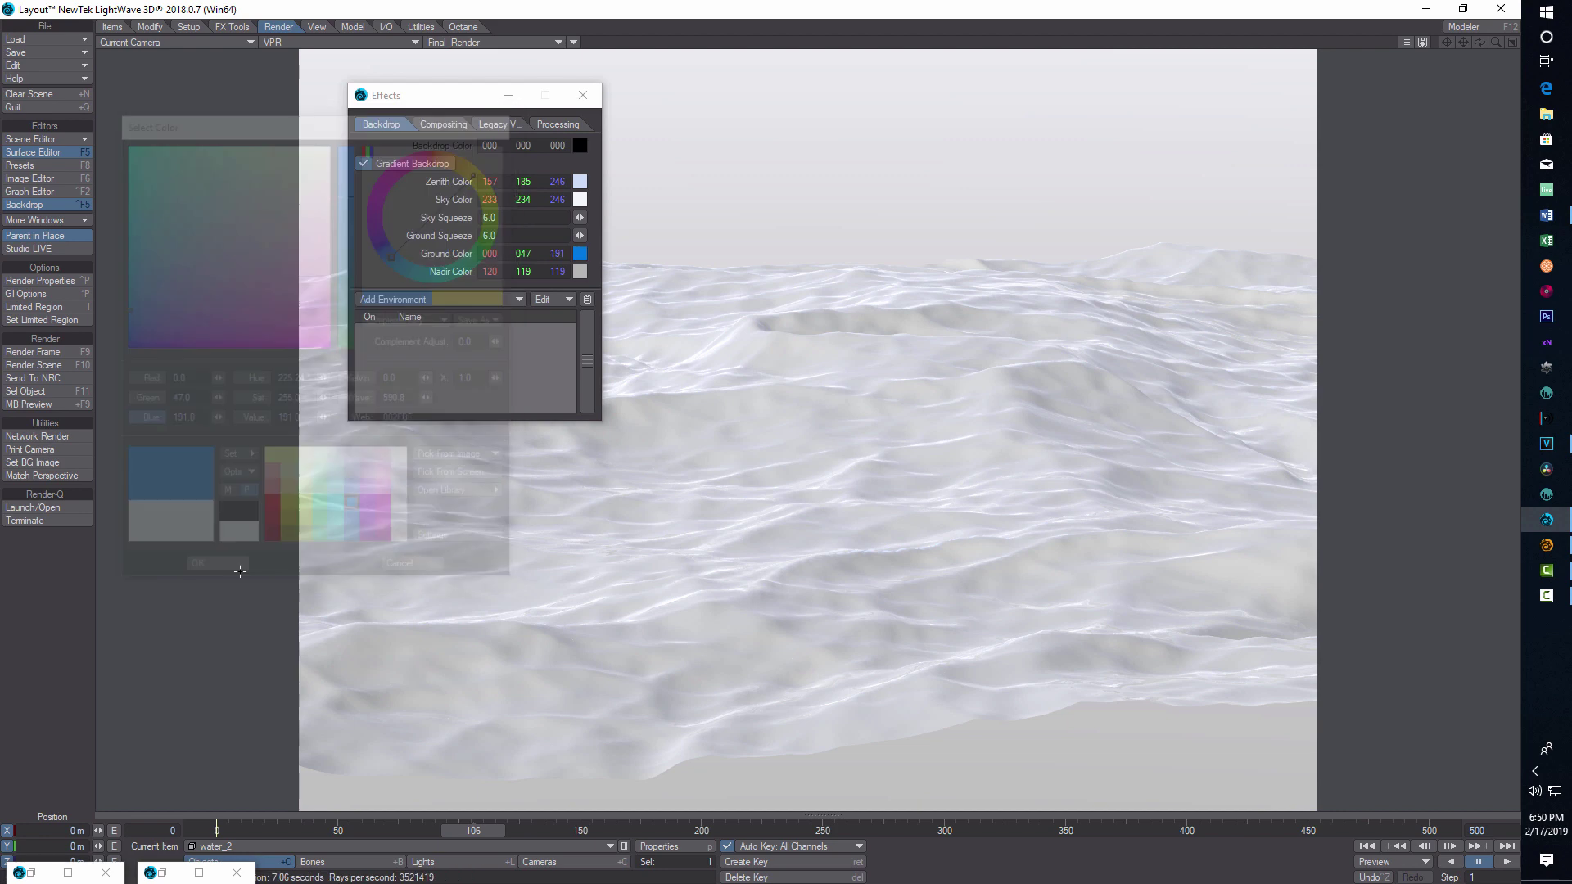
left_click(579, 273)
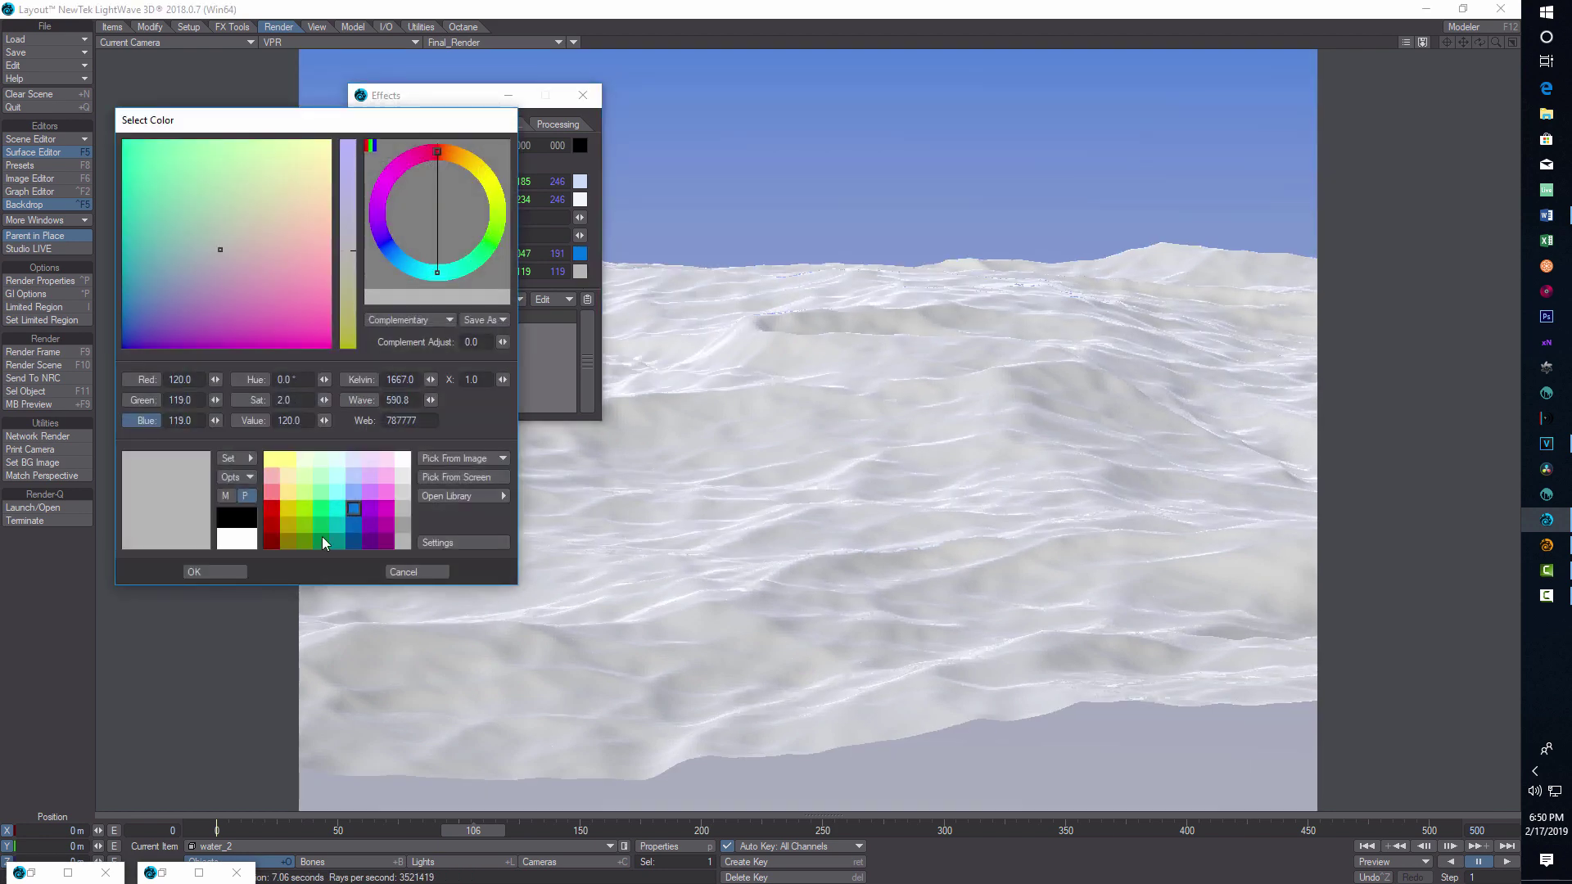
left_click(355, 523)
left_click(218, 571)
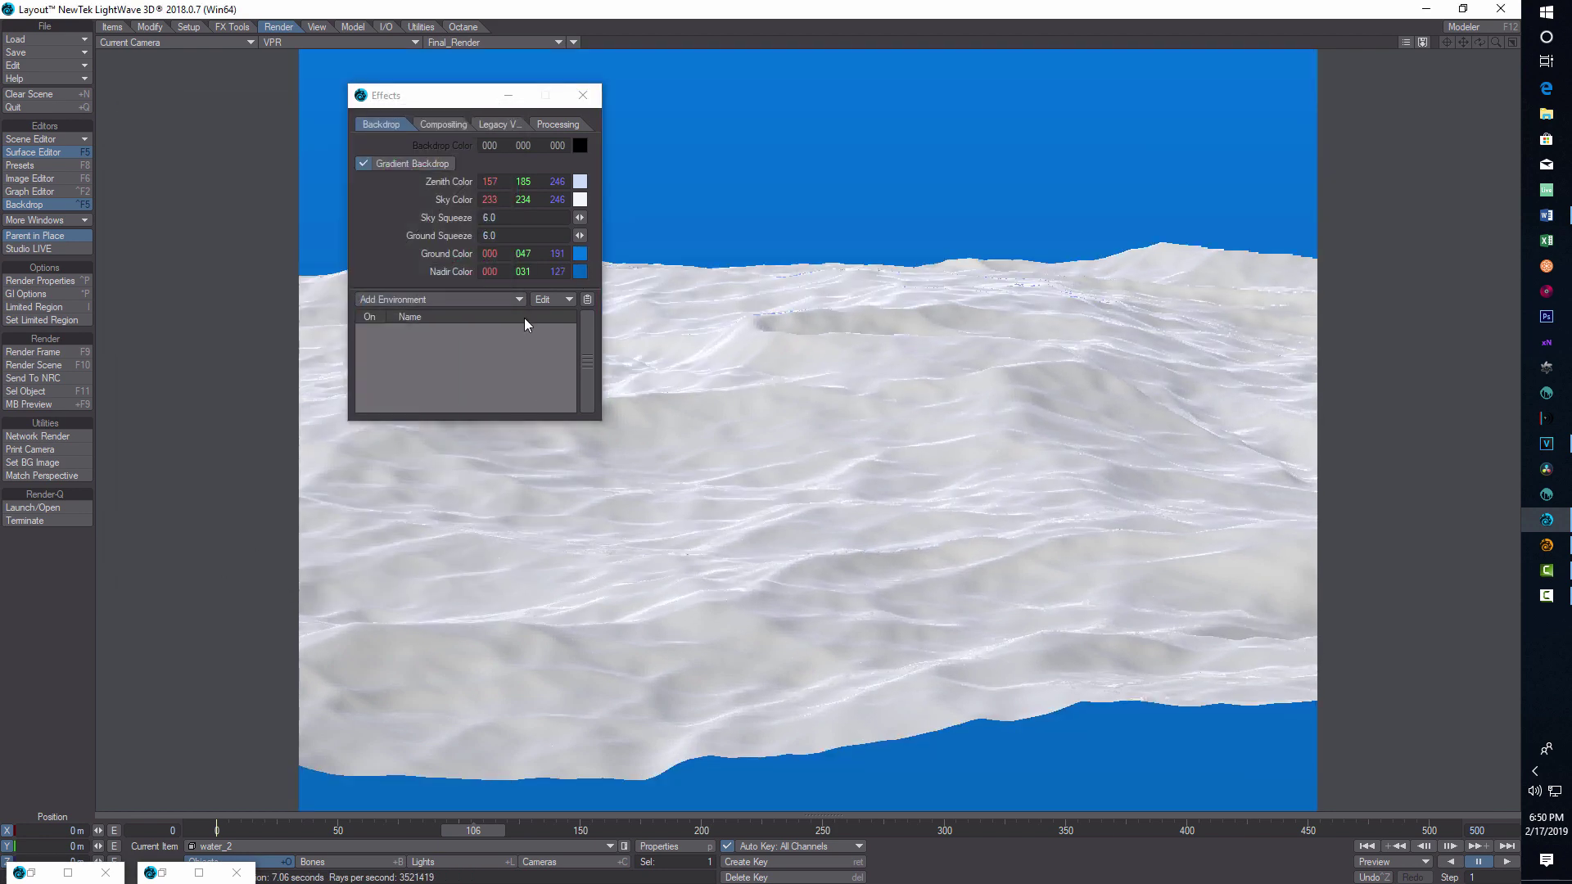
left_click(581, 96)
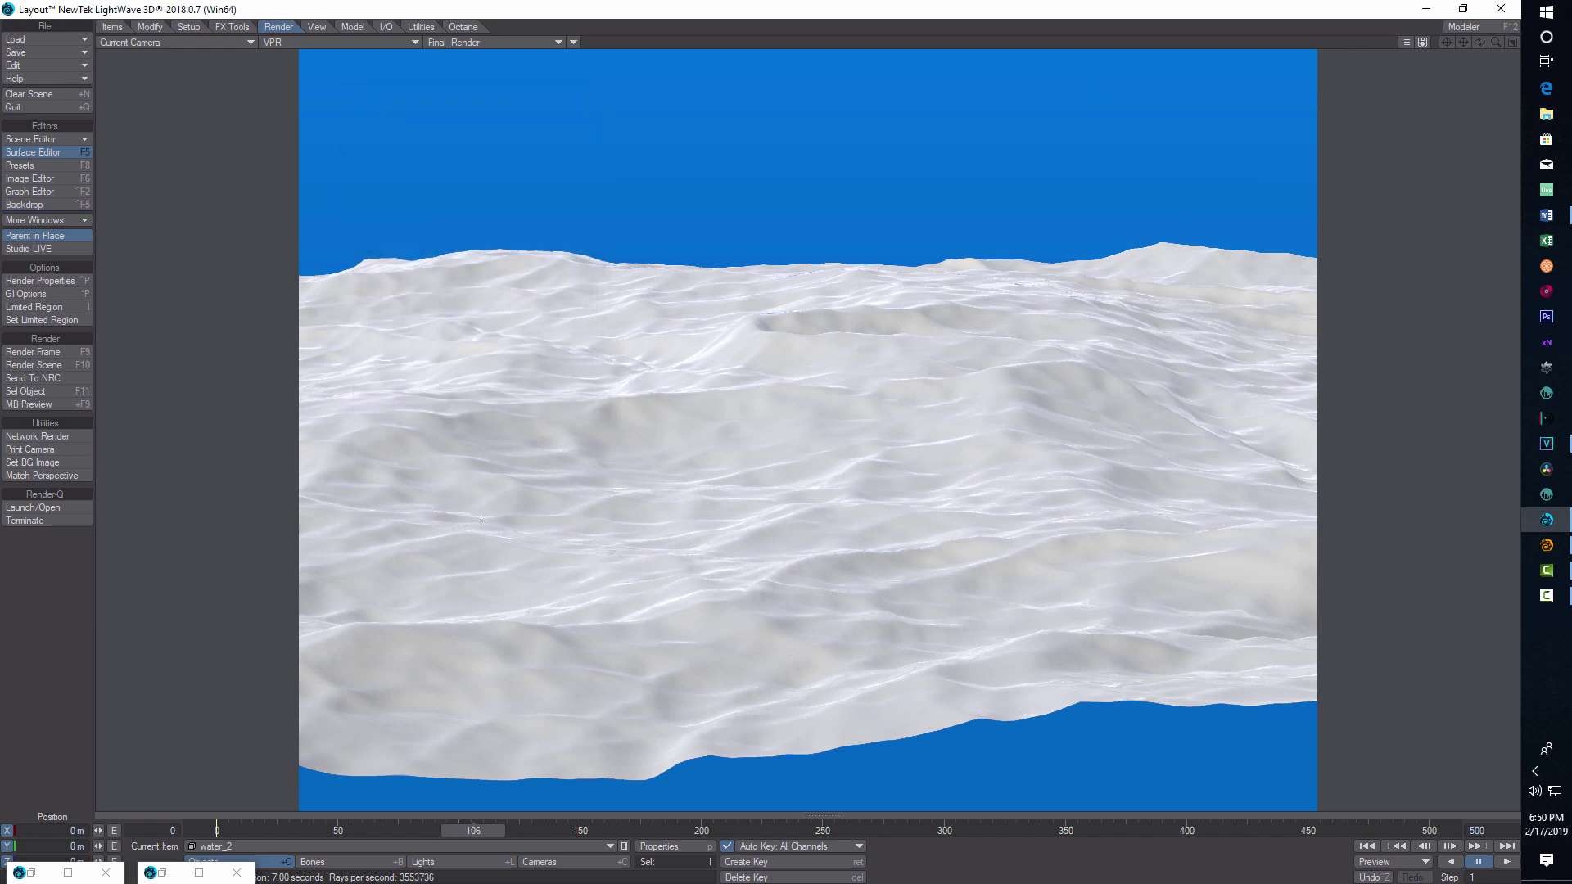
Raise the water surface's Transparency to 80.2% and minimize the Surface Editor.
left_click(42, 153)
left_click_drag(653, 9, 82, 53)
left_click_drag(337, 537, 402, 538)
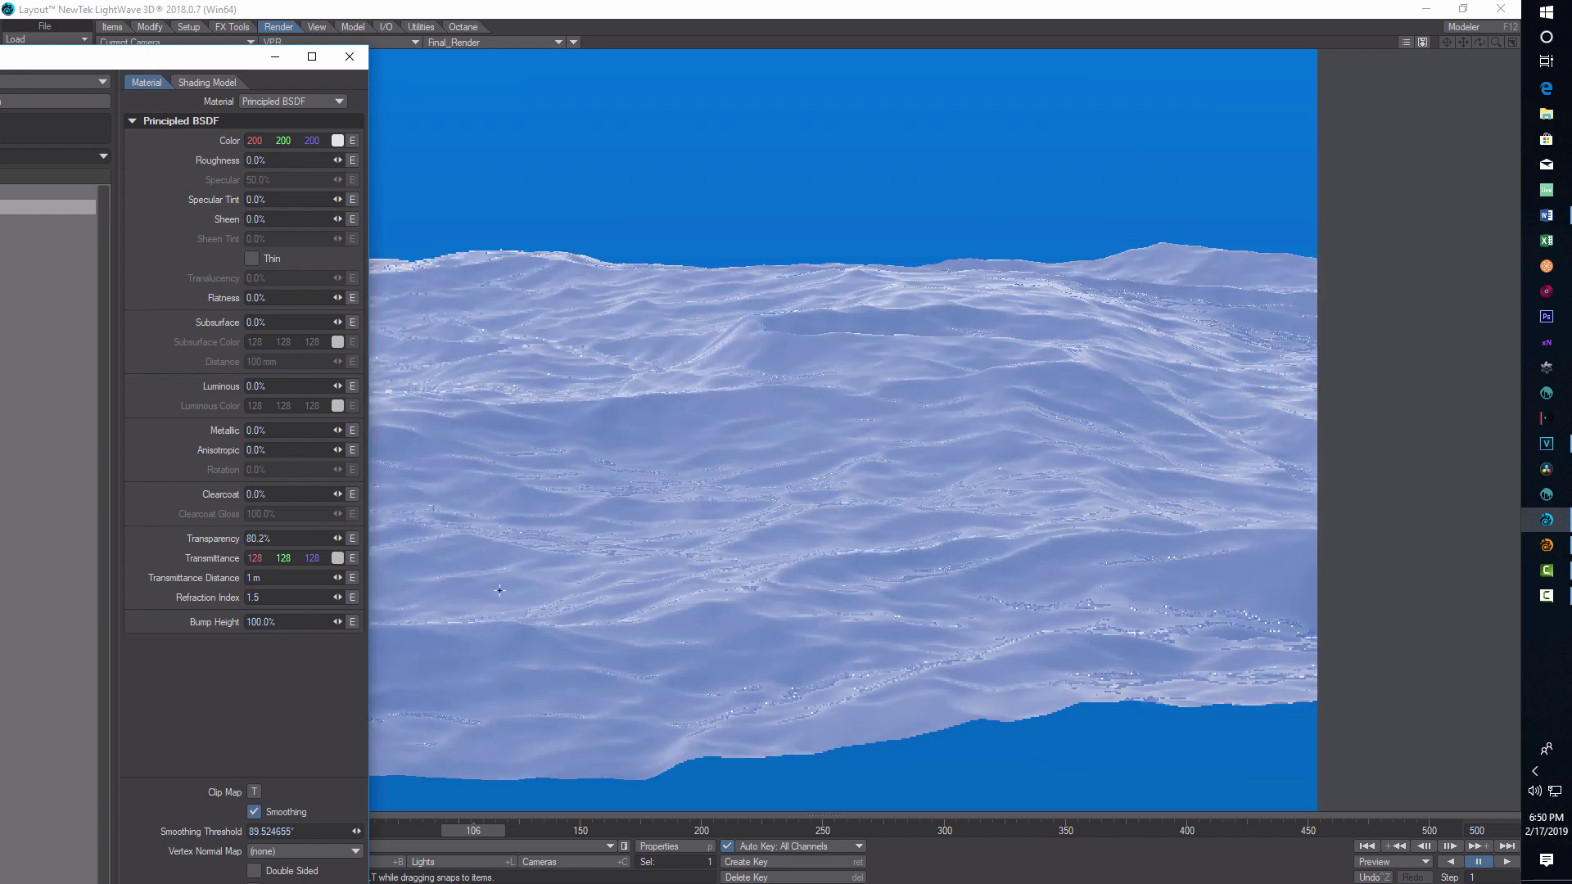
left_click(275, 56)
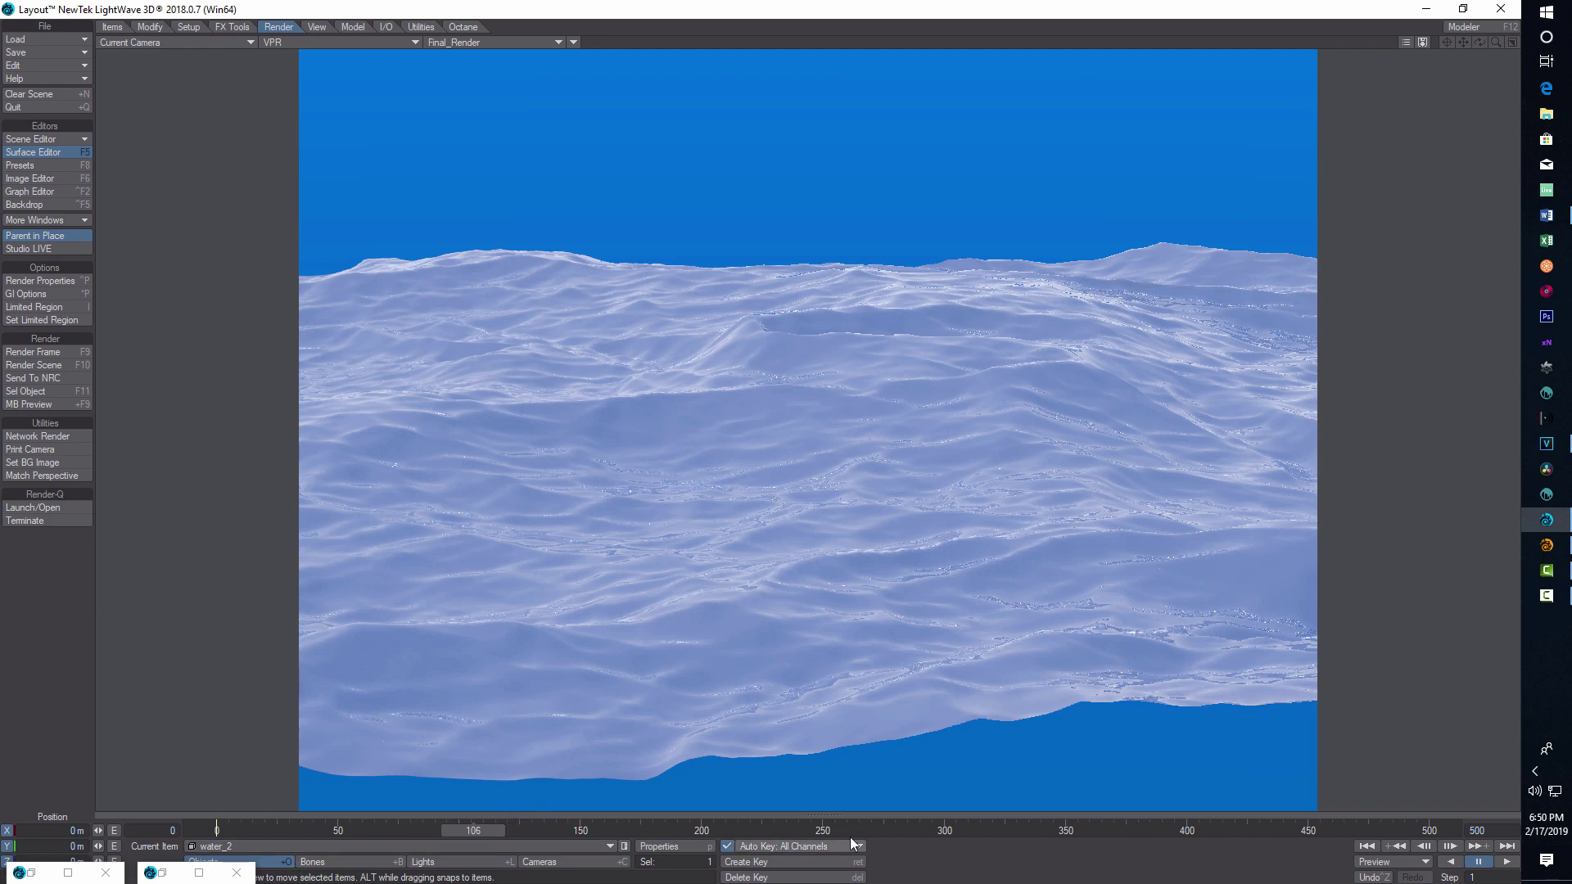
At frame 0, set the camera's Lens Focal Length to 114.8 mm in Textured Shaded Solid Wireframe display, and return the viewport to VPR.
left_click_drag(460, 828, 216, 829)
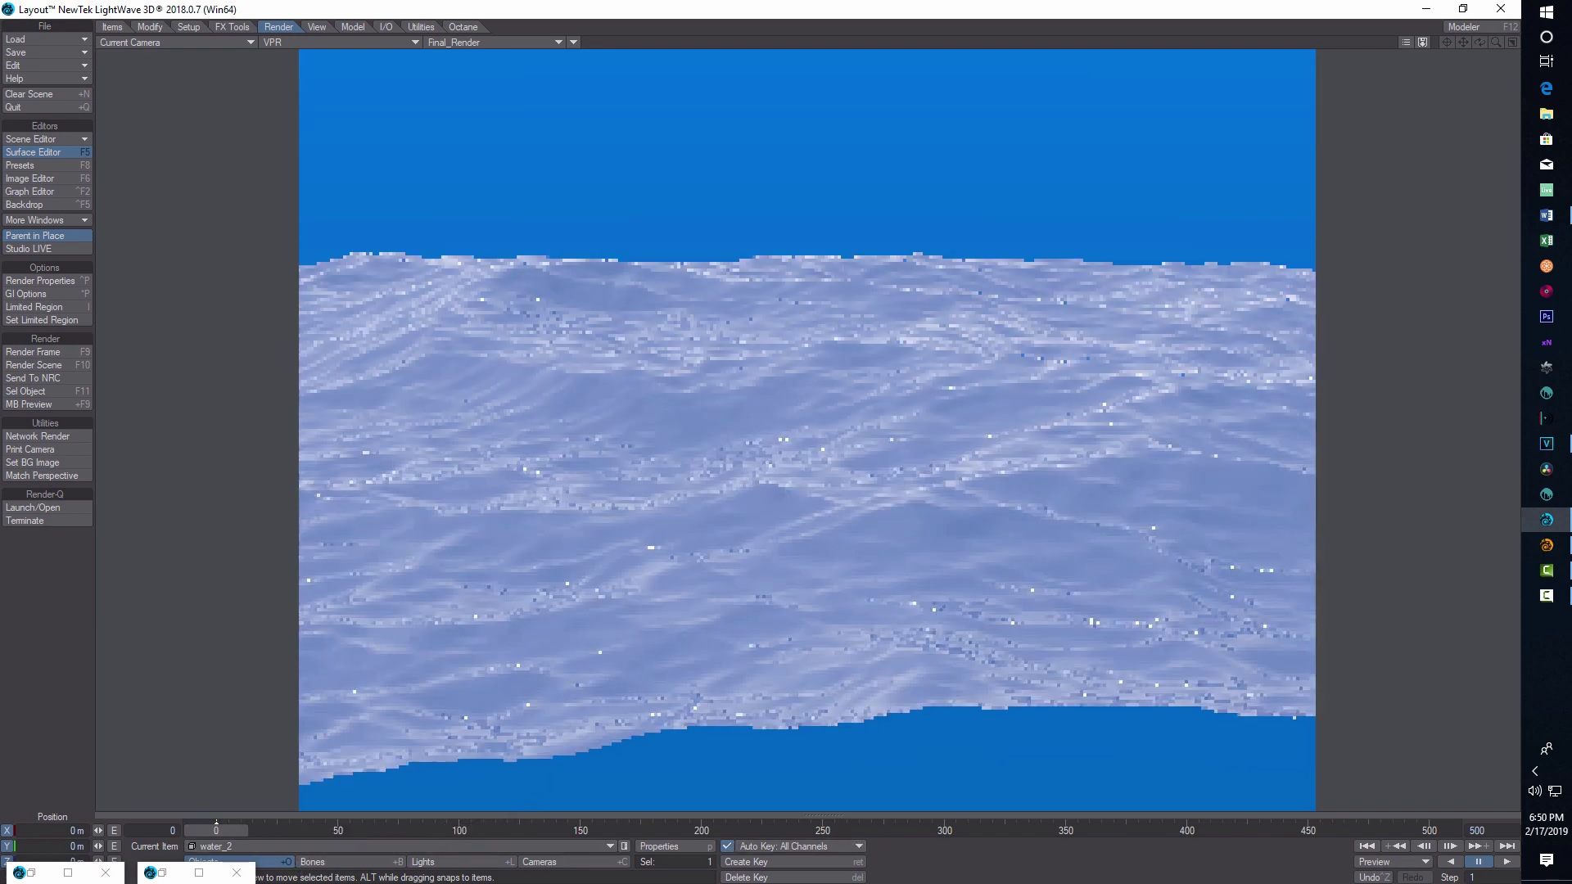
left_click(581, 863)
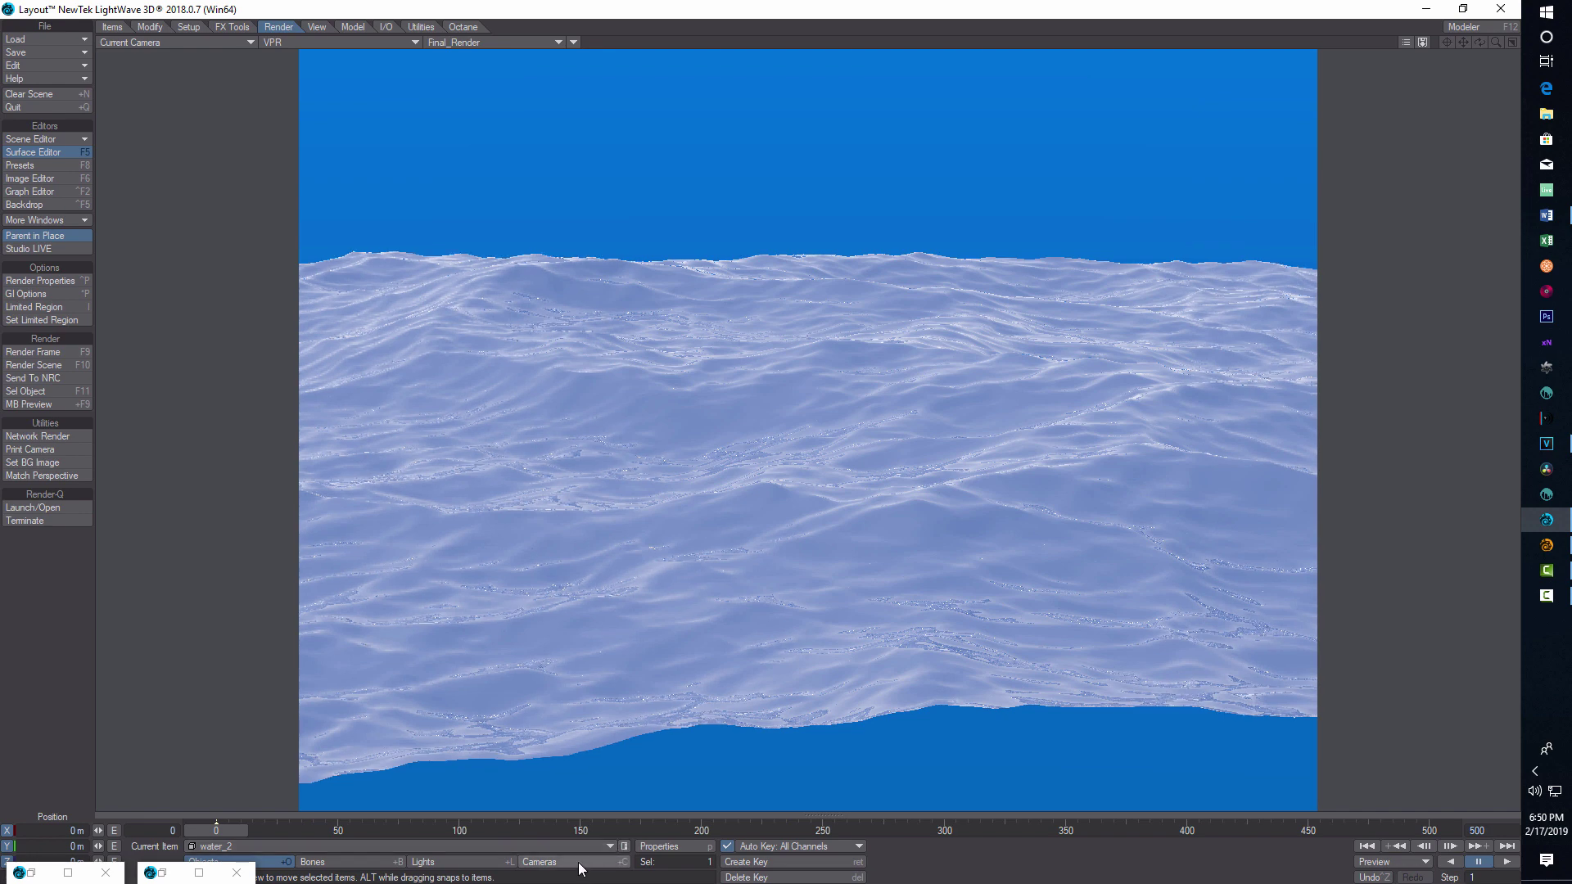
left_click(655, 846)
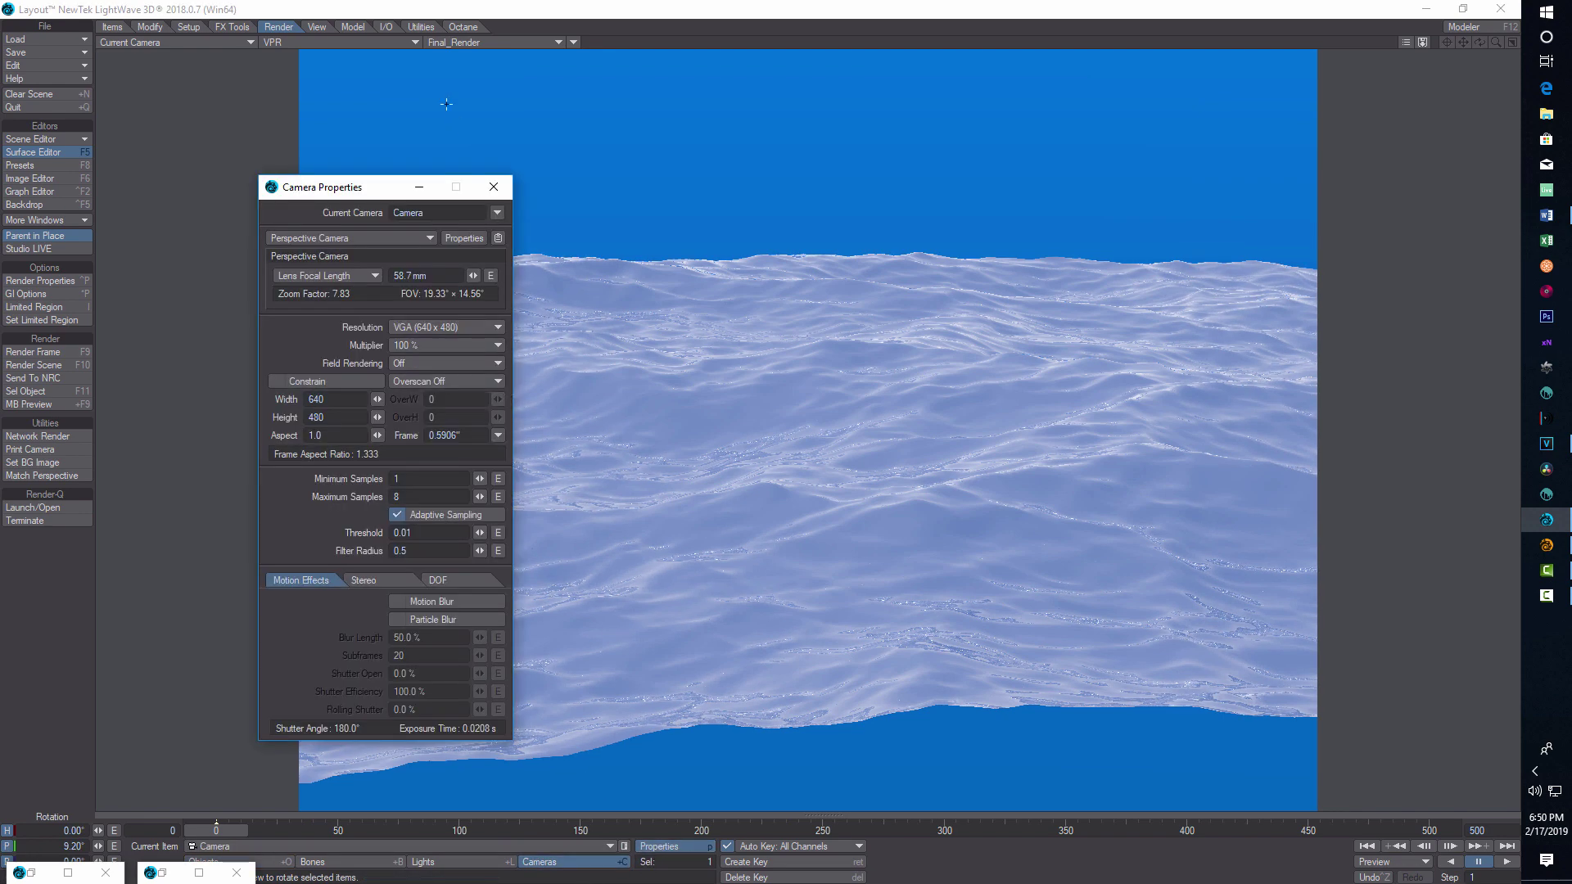
left_click(411, 41)
left_click(402, 90)
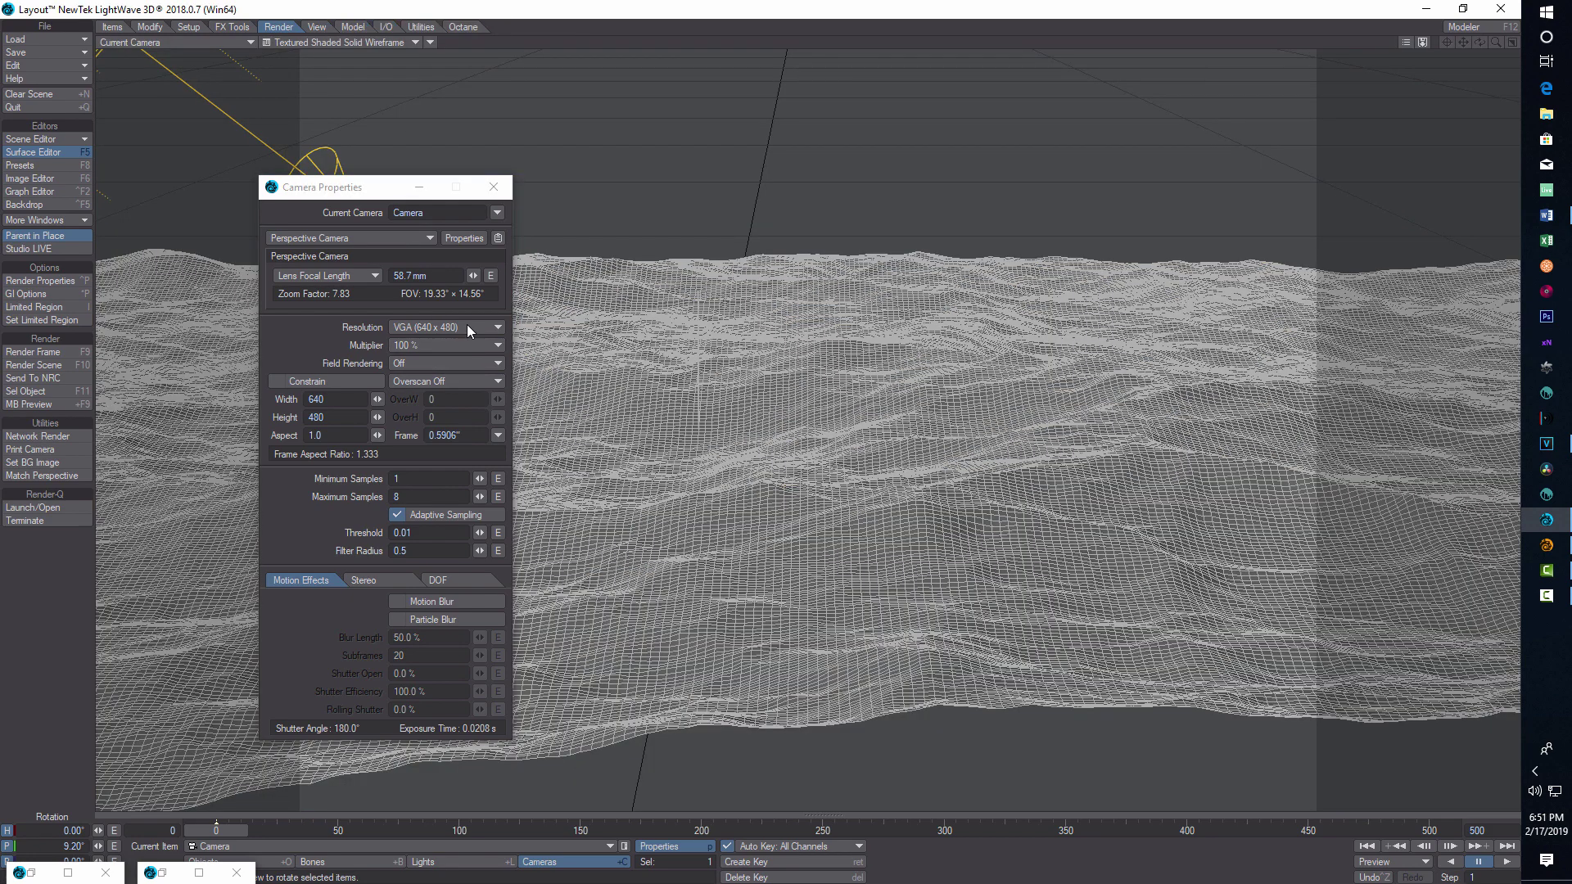
left_click_drag(474, 275, 519, 275)
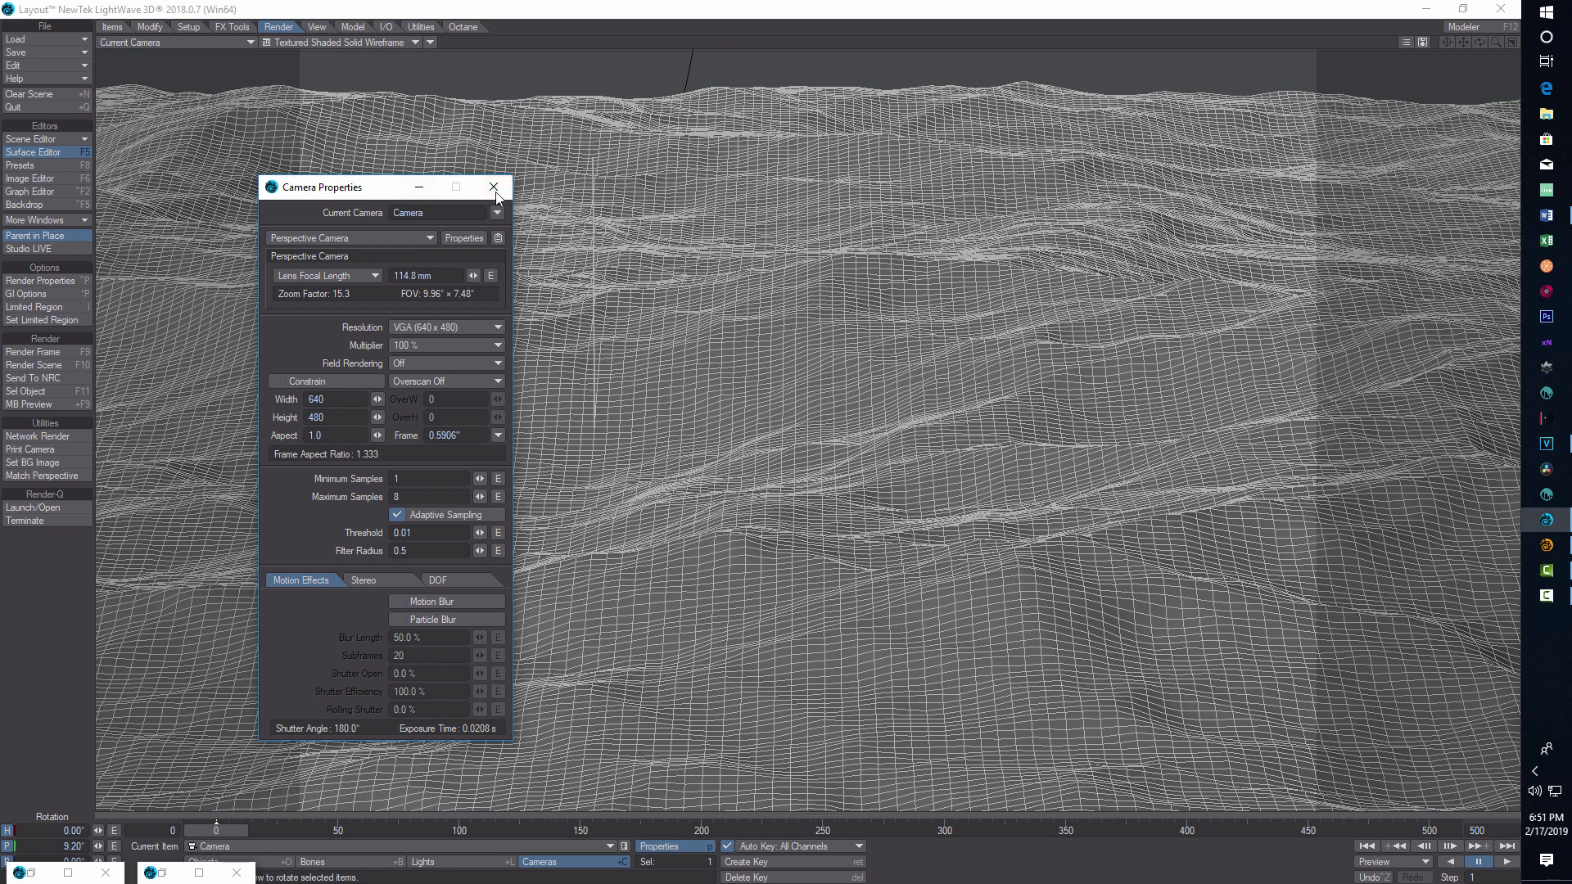
left_click(493, 187)
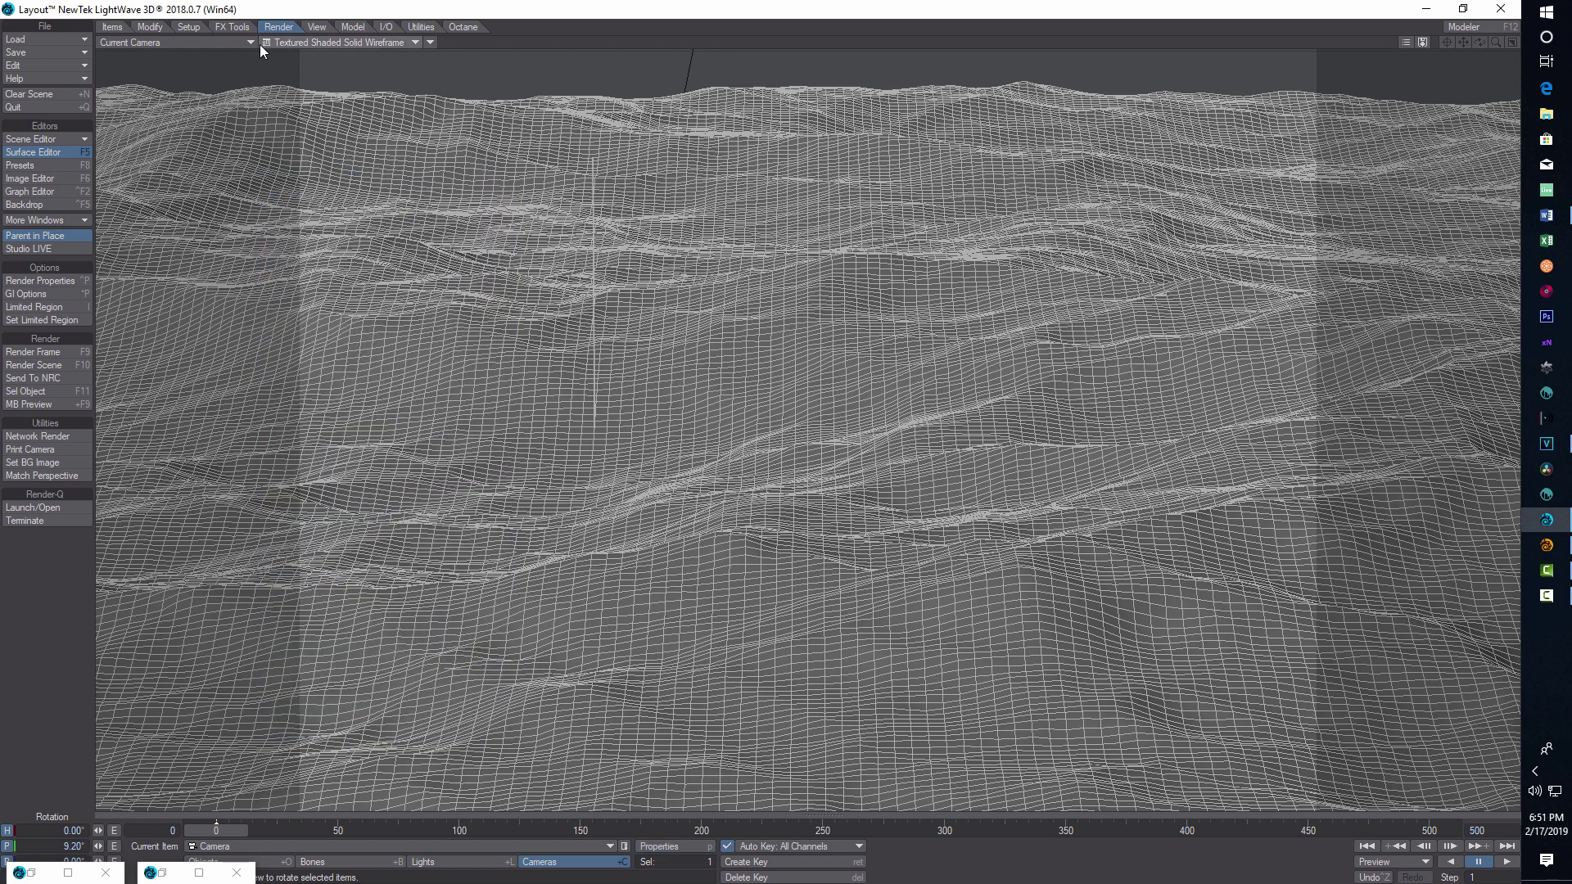
left_click(414, 43)
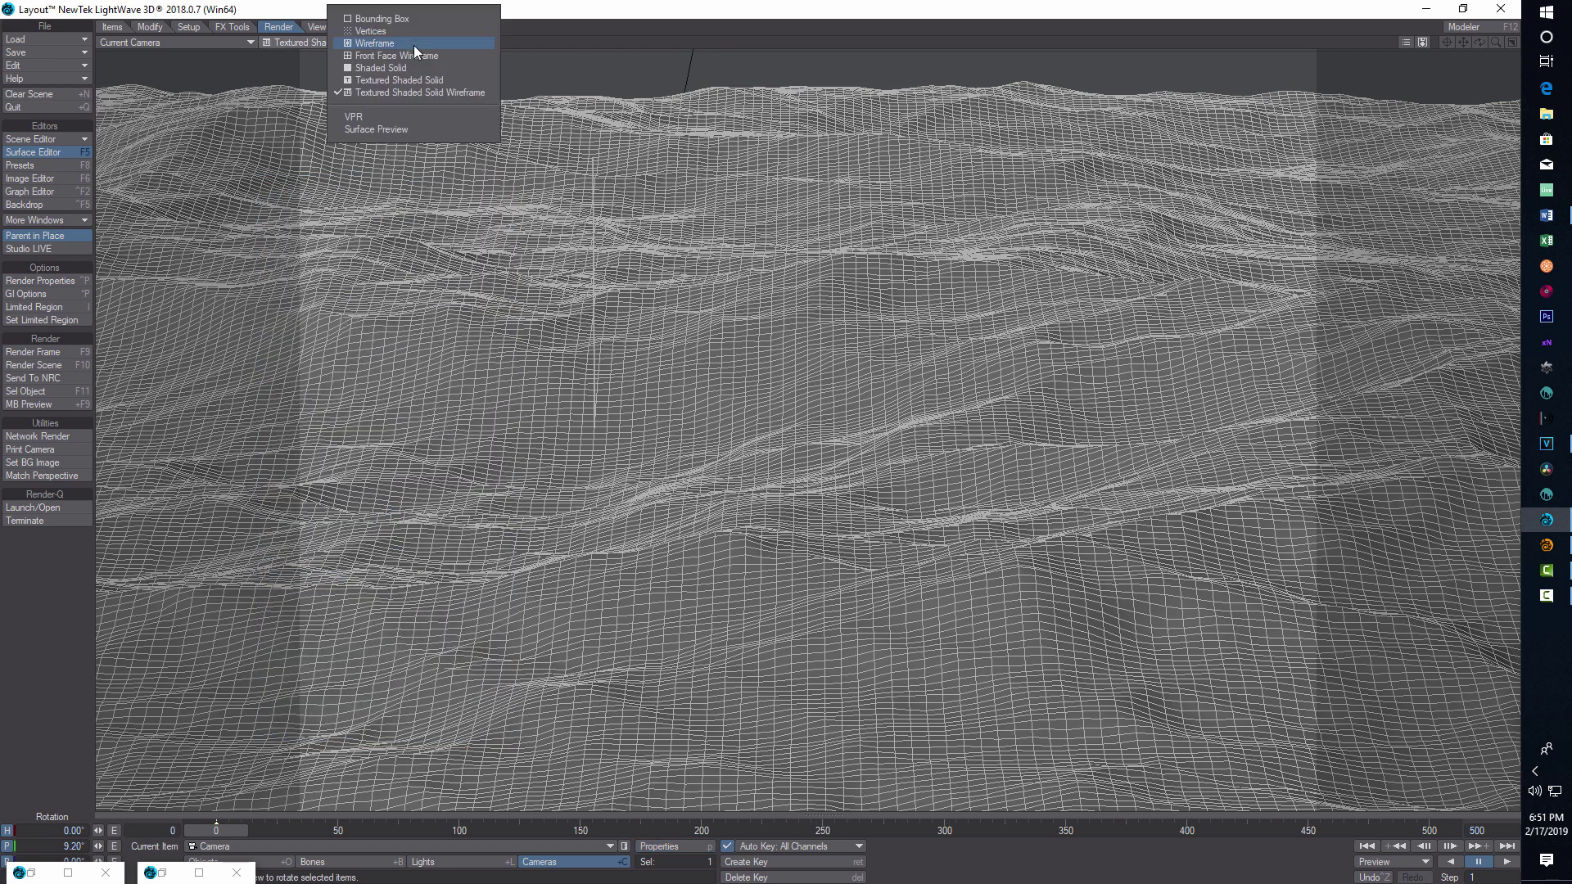
left_click(398, 122)
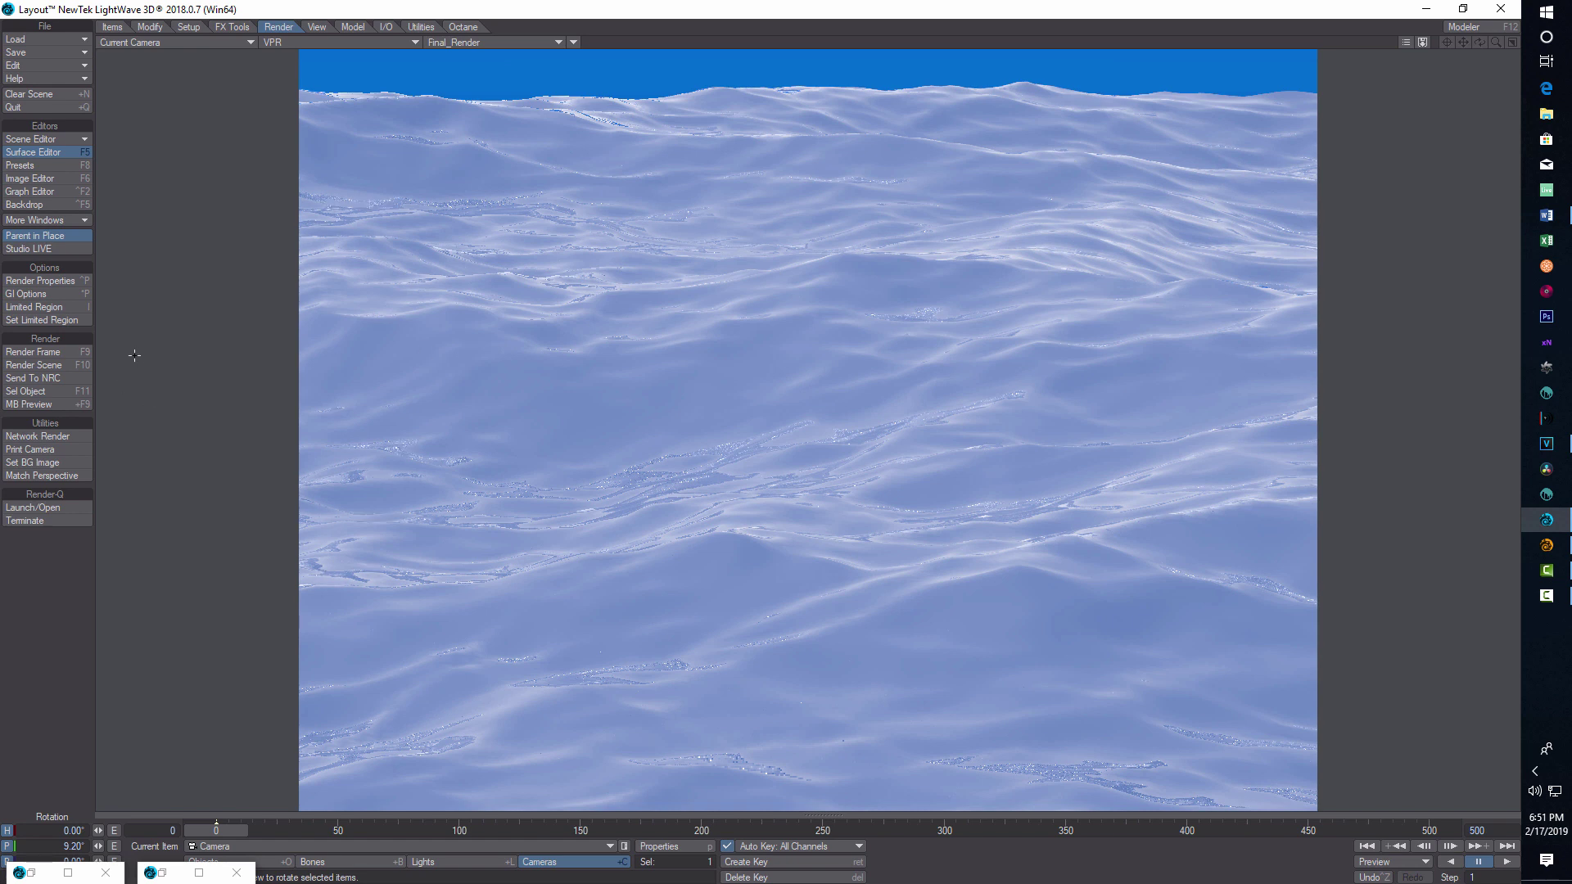
Change the scene light's type to Area in its properties.
left_click(463, 864)
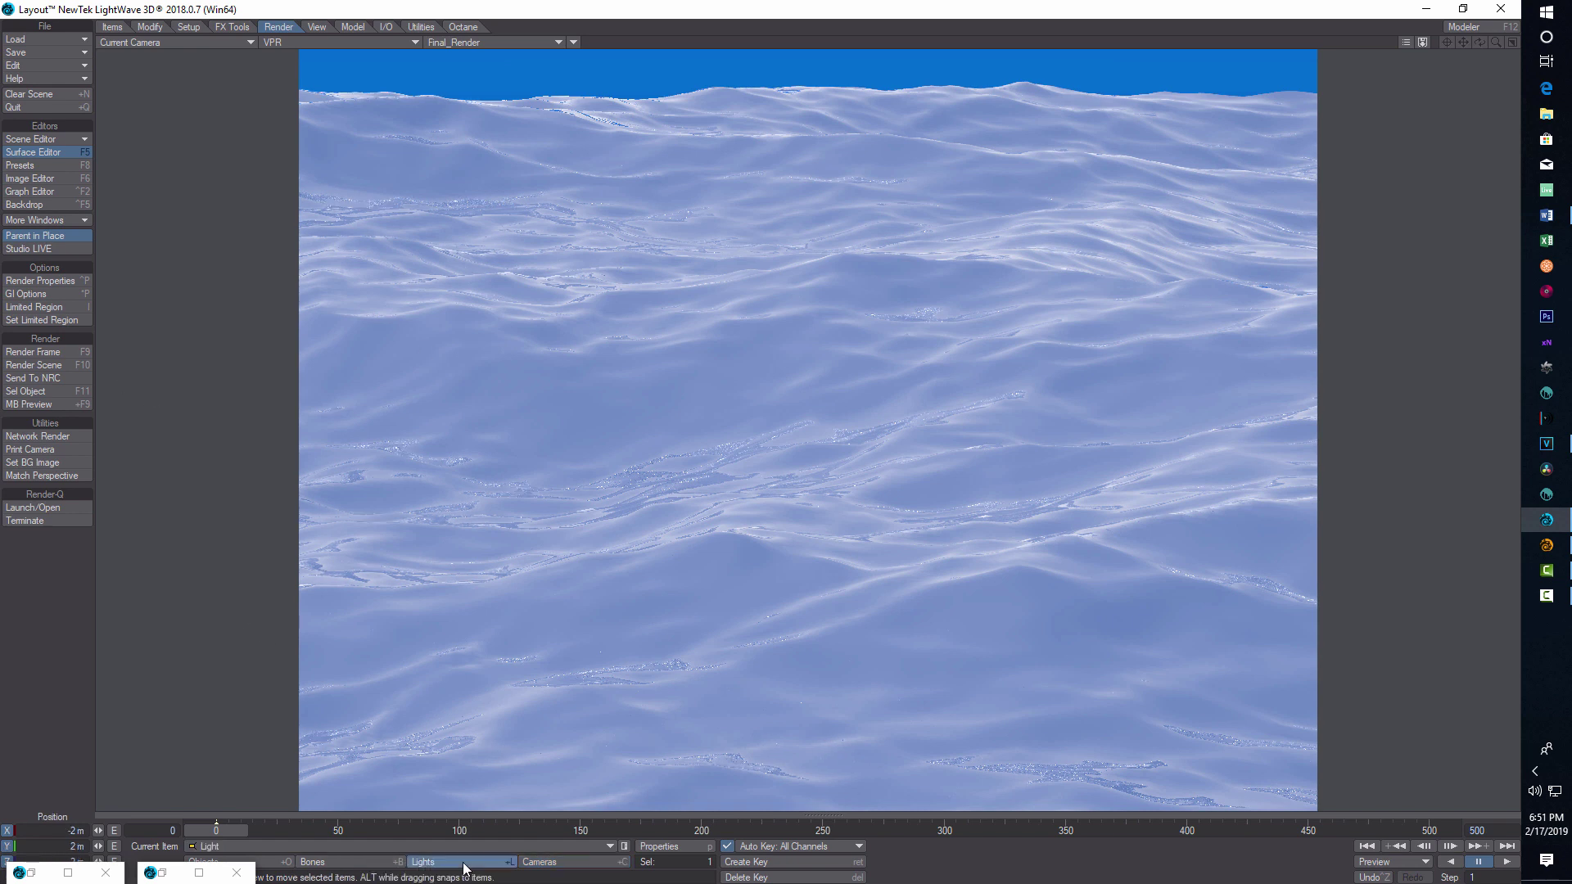
left_click(672, 846)
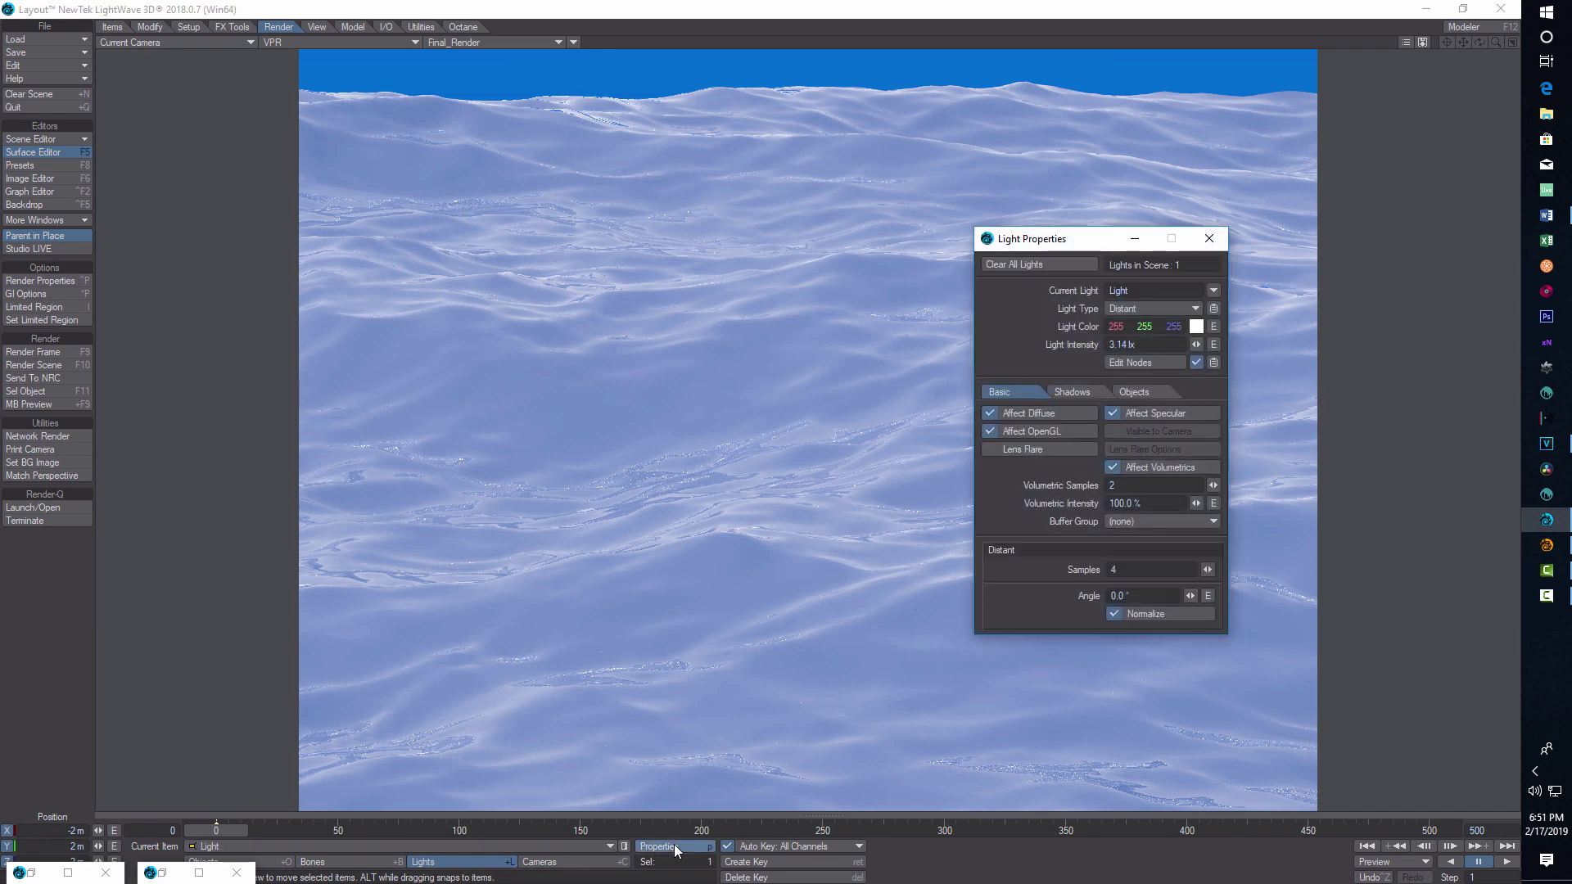
left_click(1194, 309)
left_click(1179, 415)
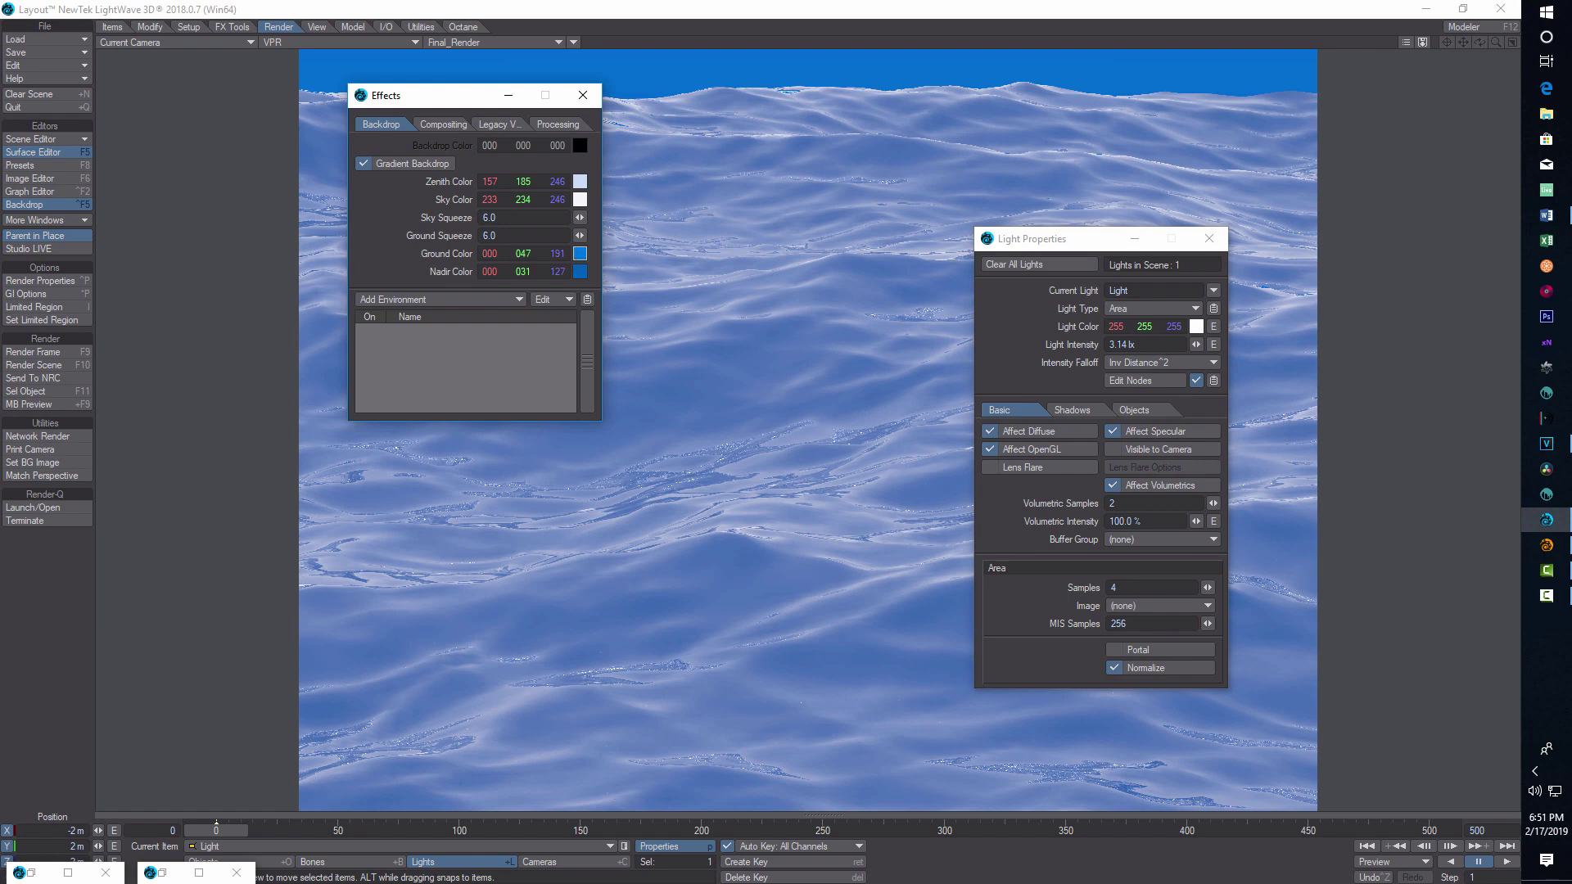
Change the gradient backdrop's Ground Color to pale yellow 246, 252, 191.
left_click(579, 253)
left_click(325, 144)
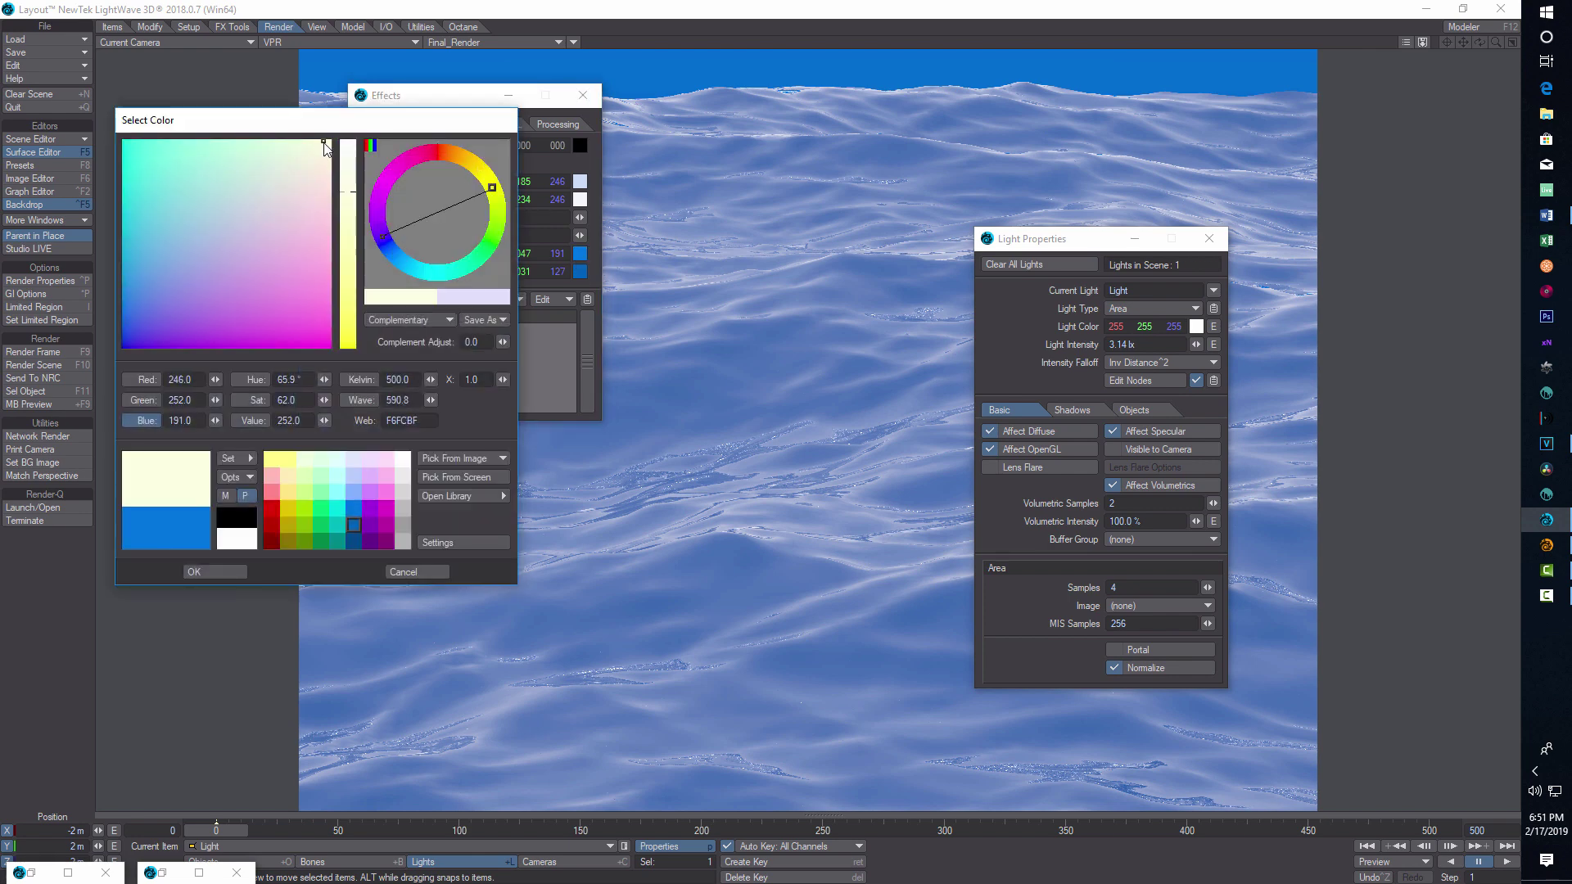
left_click(243, 571)
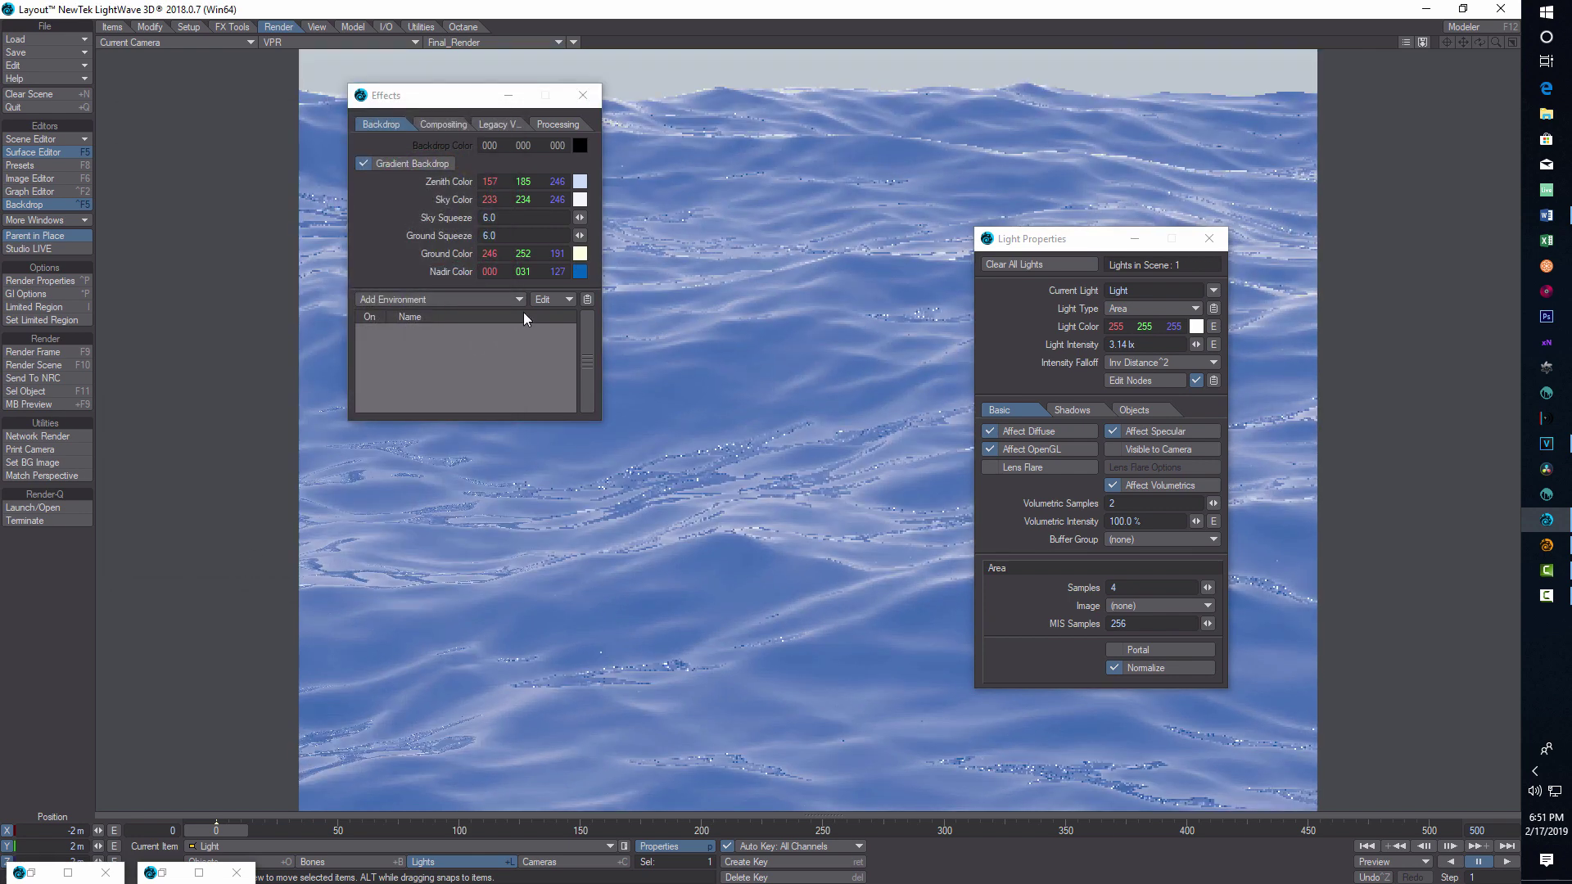
Set the gradient backdrop's Ground Color to light blue 125, 158, 255, close the Effects window, and select the water_2 object.
left_click(579, 252)
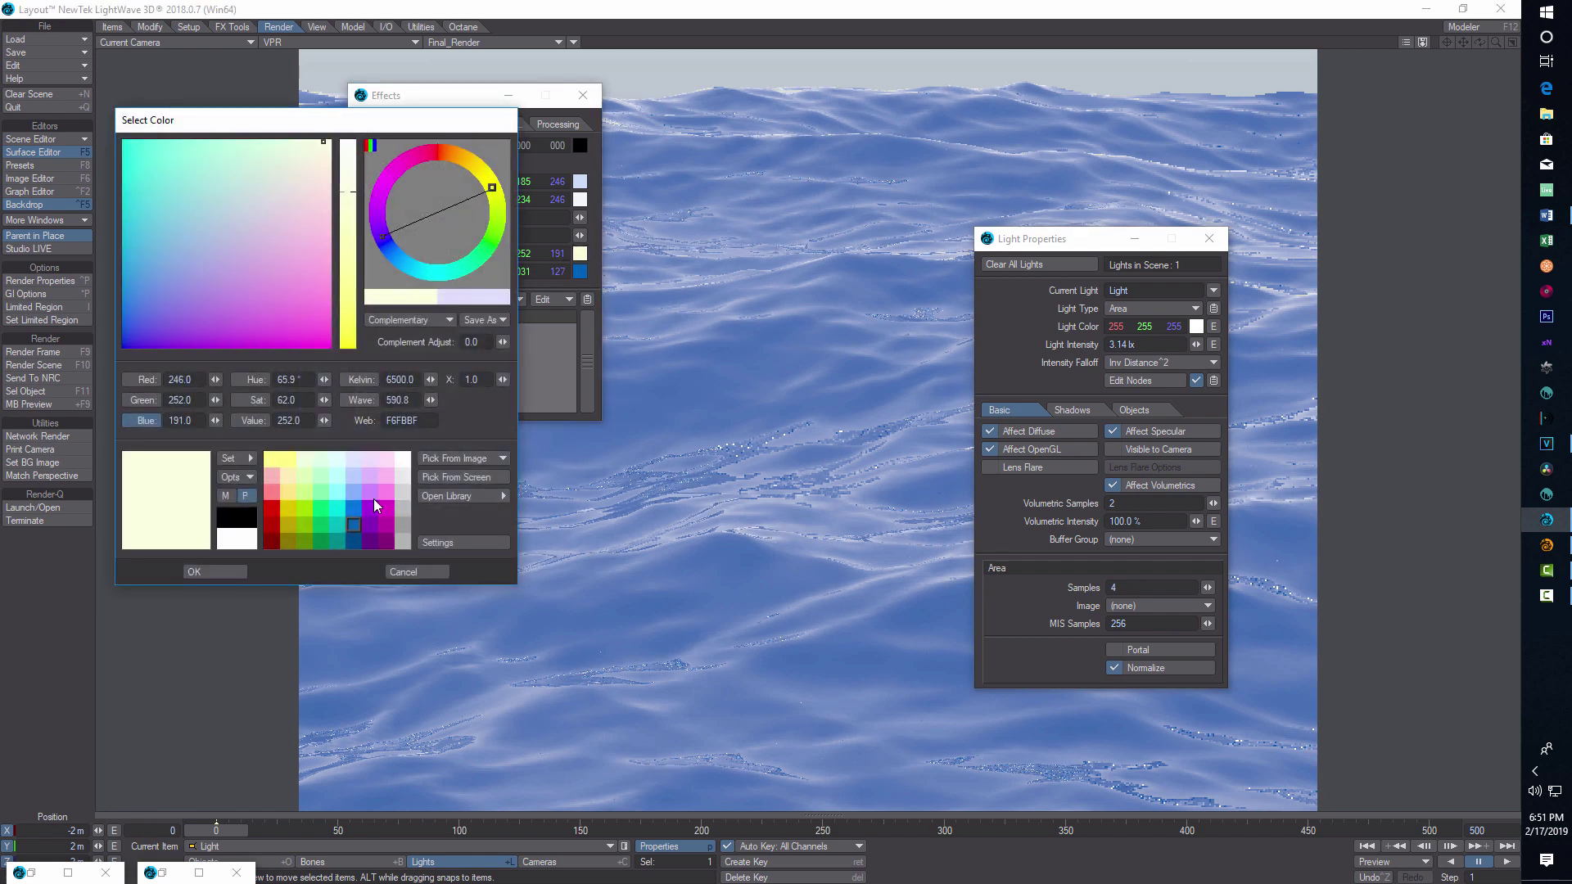
left_click(354, 473)
left_click(239, 570)
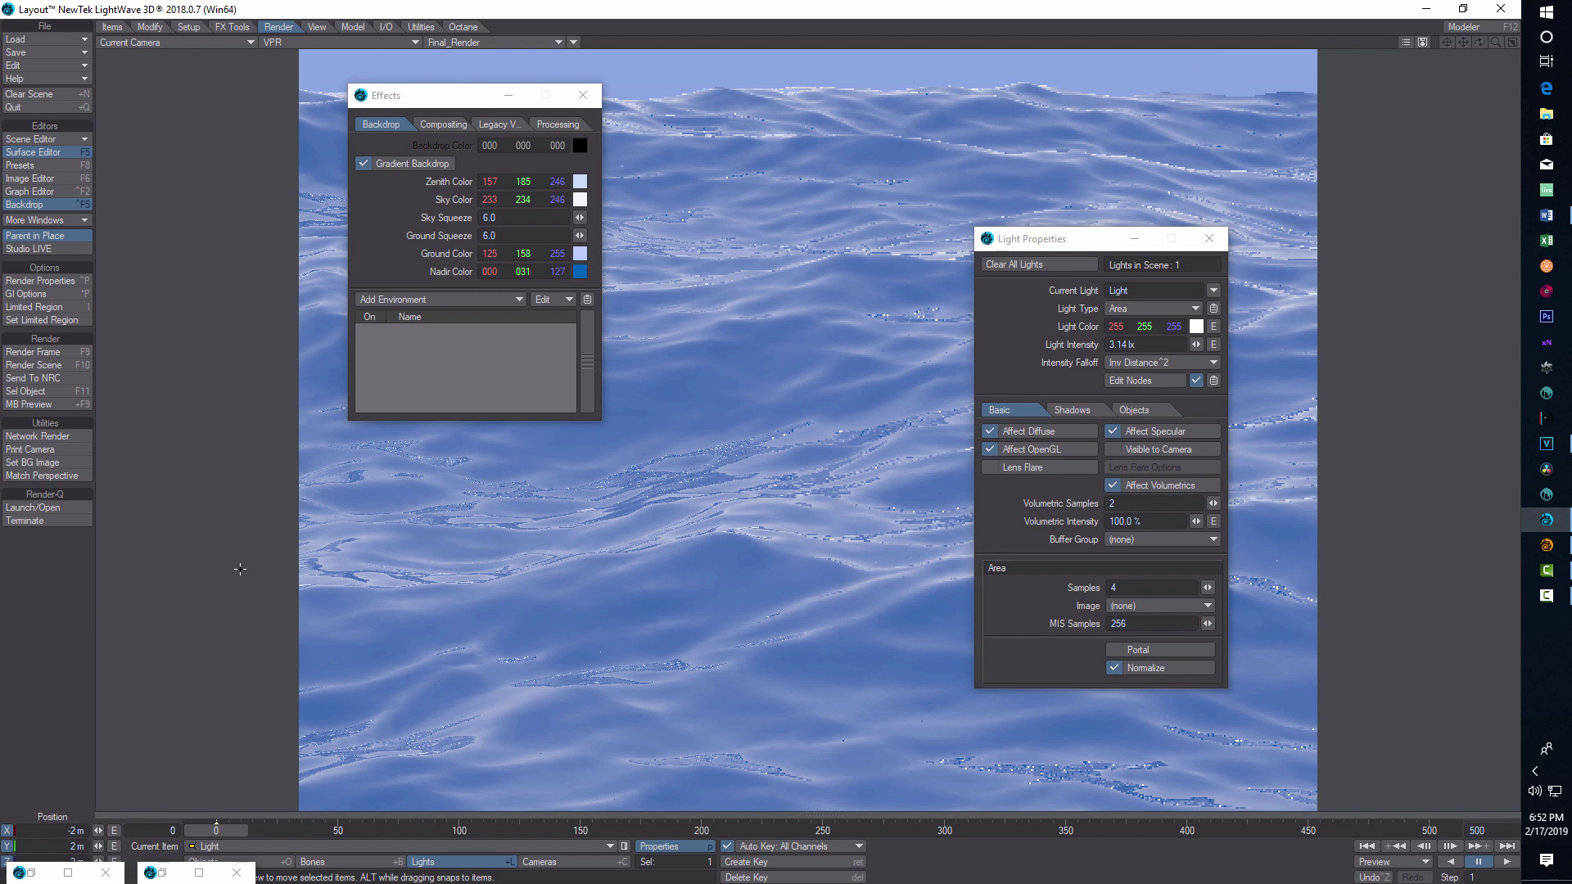
left_click(583, 95)
key("shift+o")
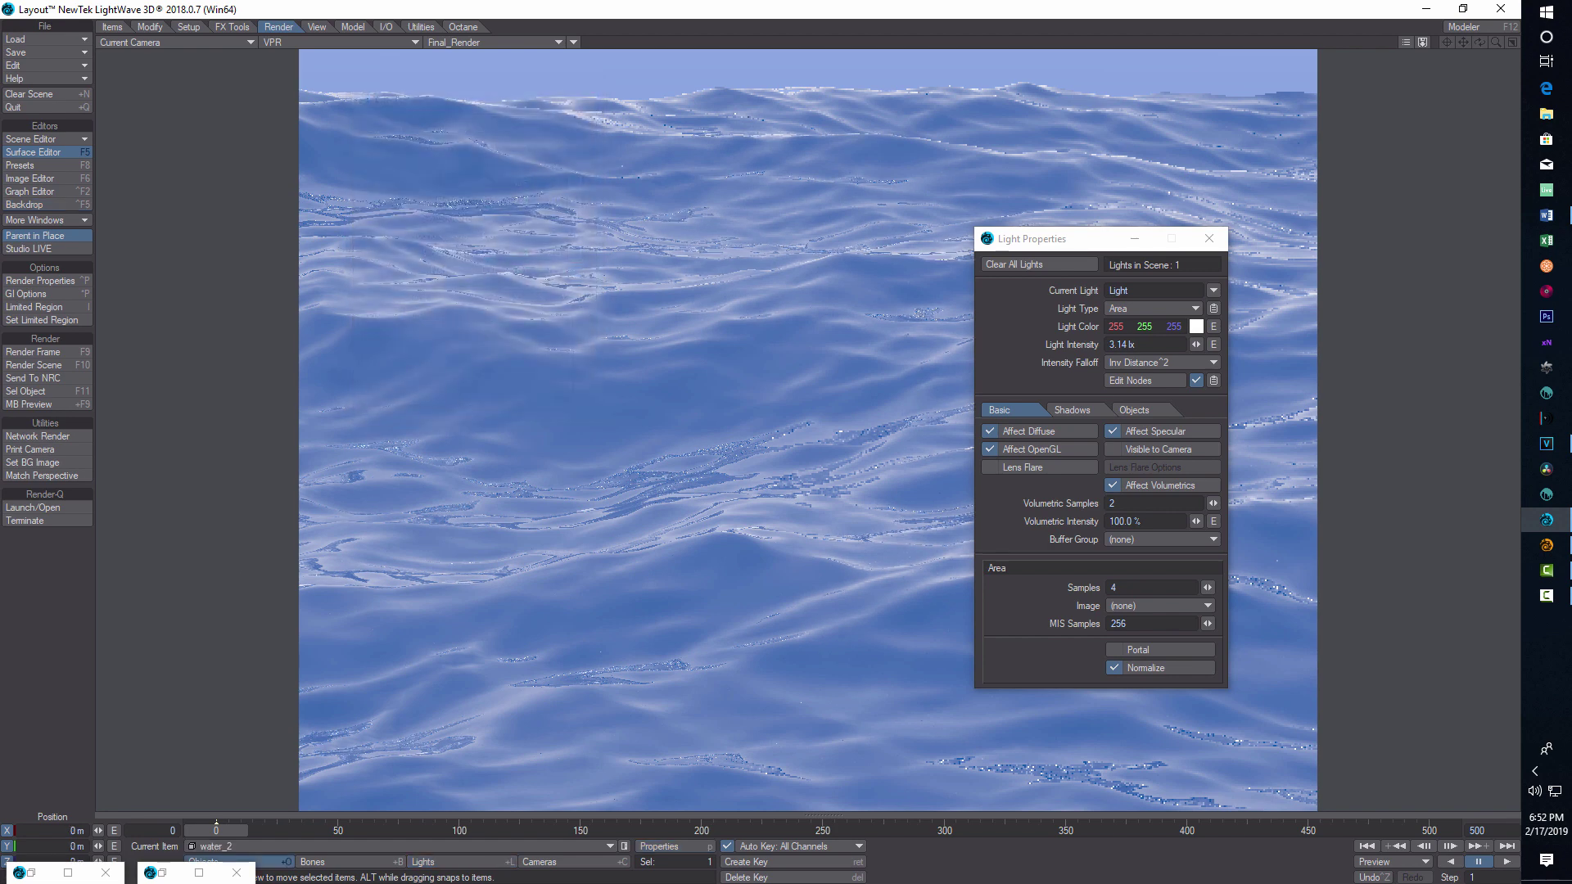
Turn off Affect Specular for the area light and set its intensity to 7.725 lx.
left_click(1113, 432)
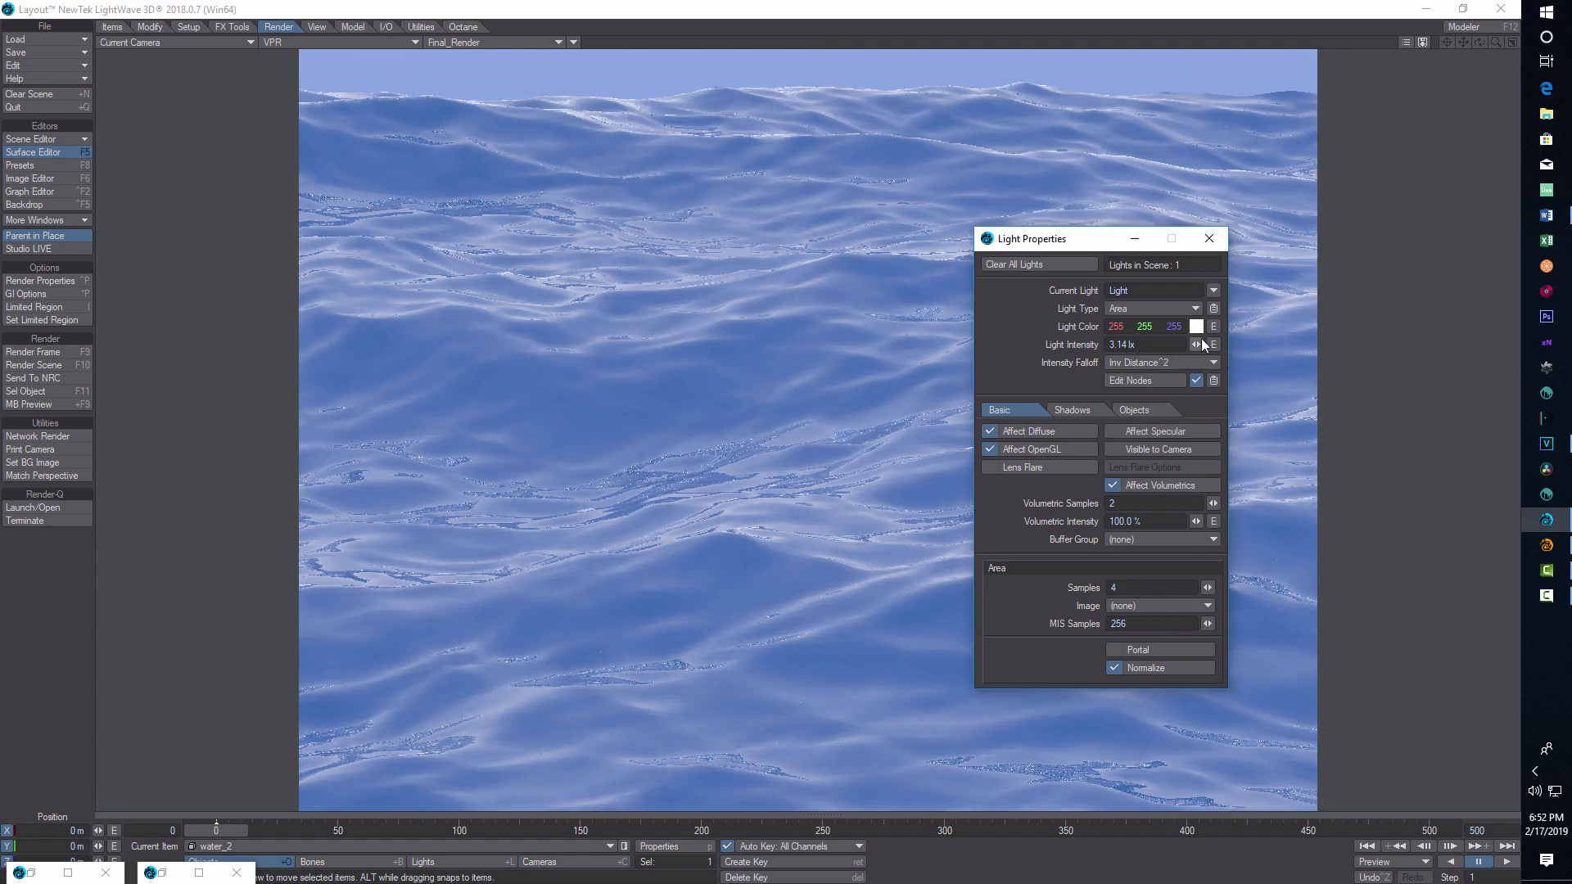
left_click_drag(1198, 352, 1247, 352)
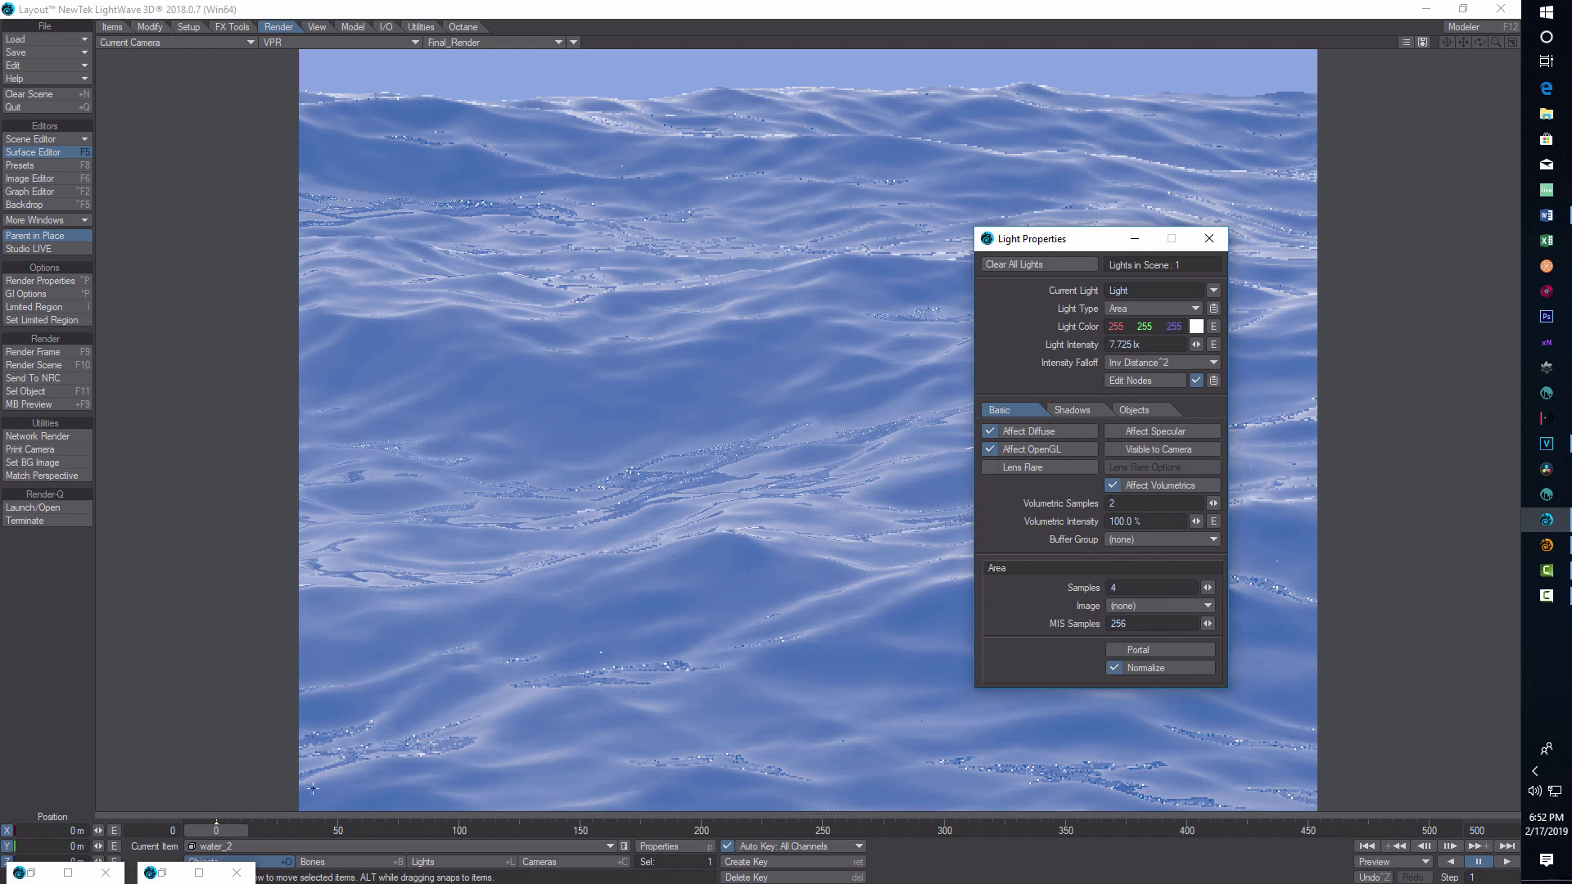
Look through the scene light in Textured Shaded Solid Wireframe display and lower it to a Y position of 1.18 m.
left_click(463, 863)
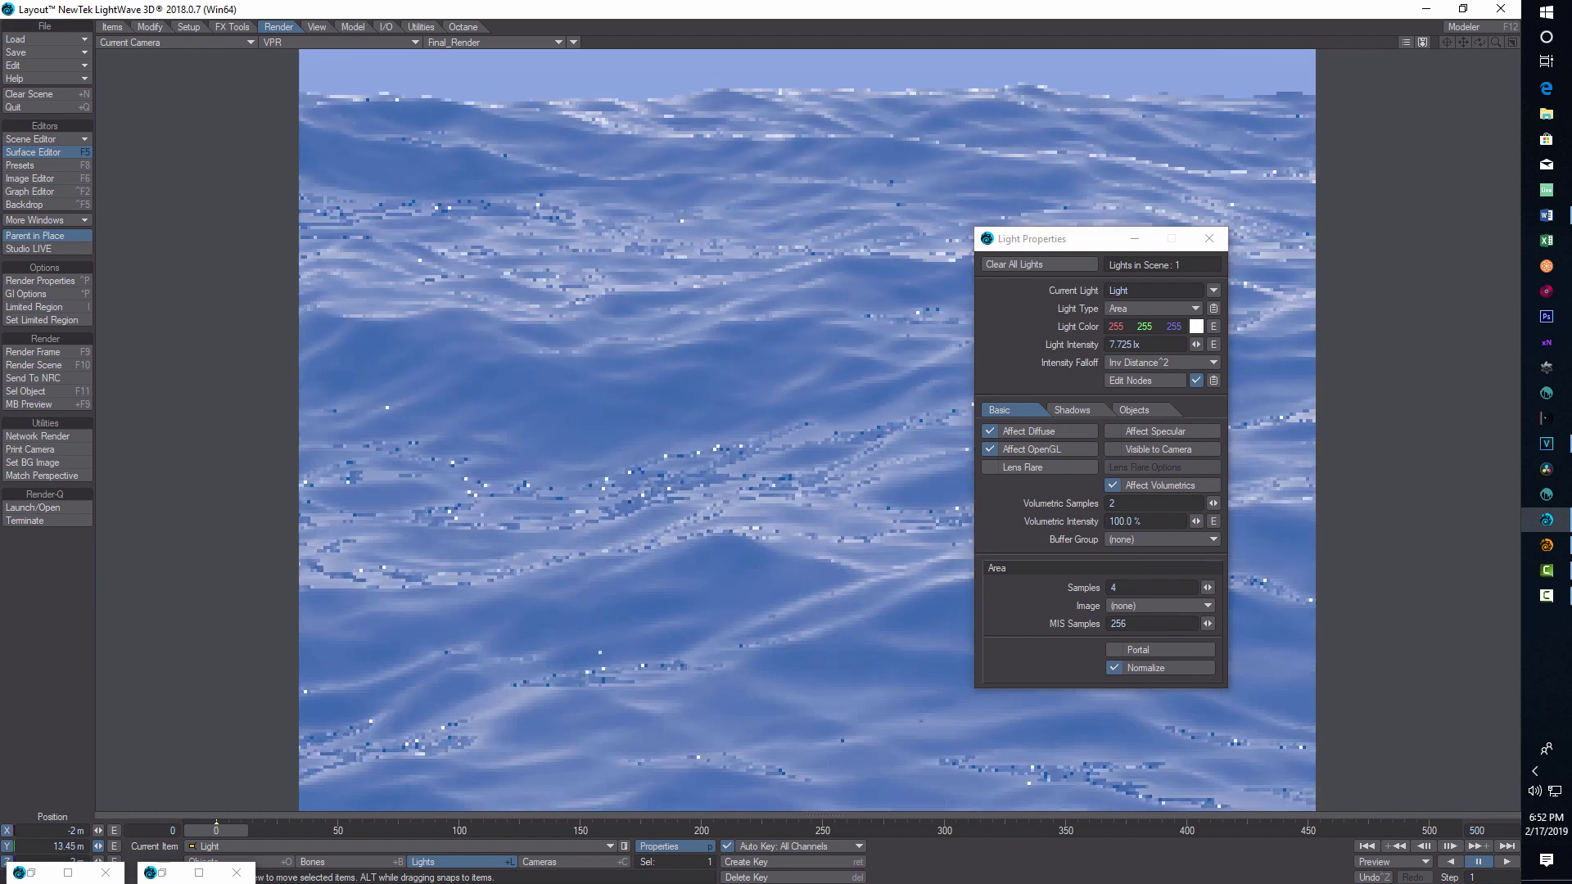
left_click(250, 42)
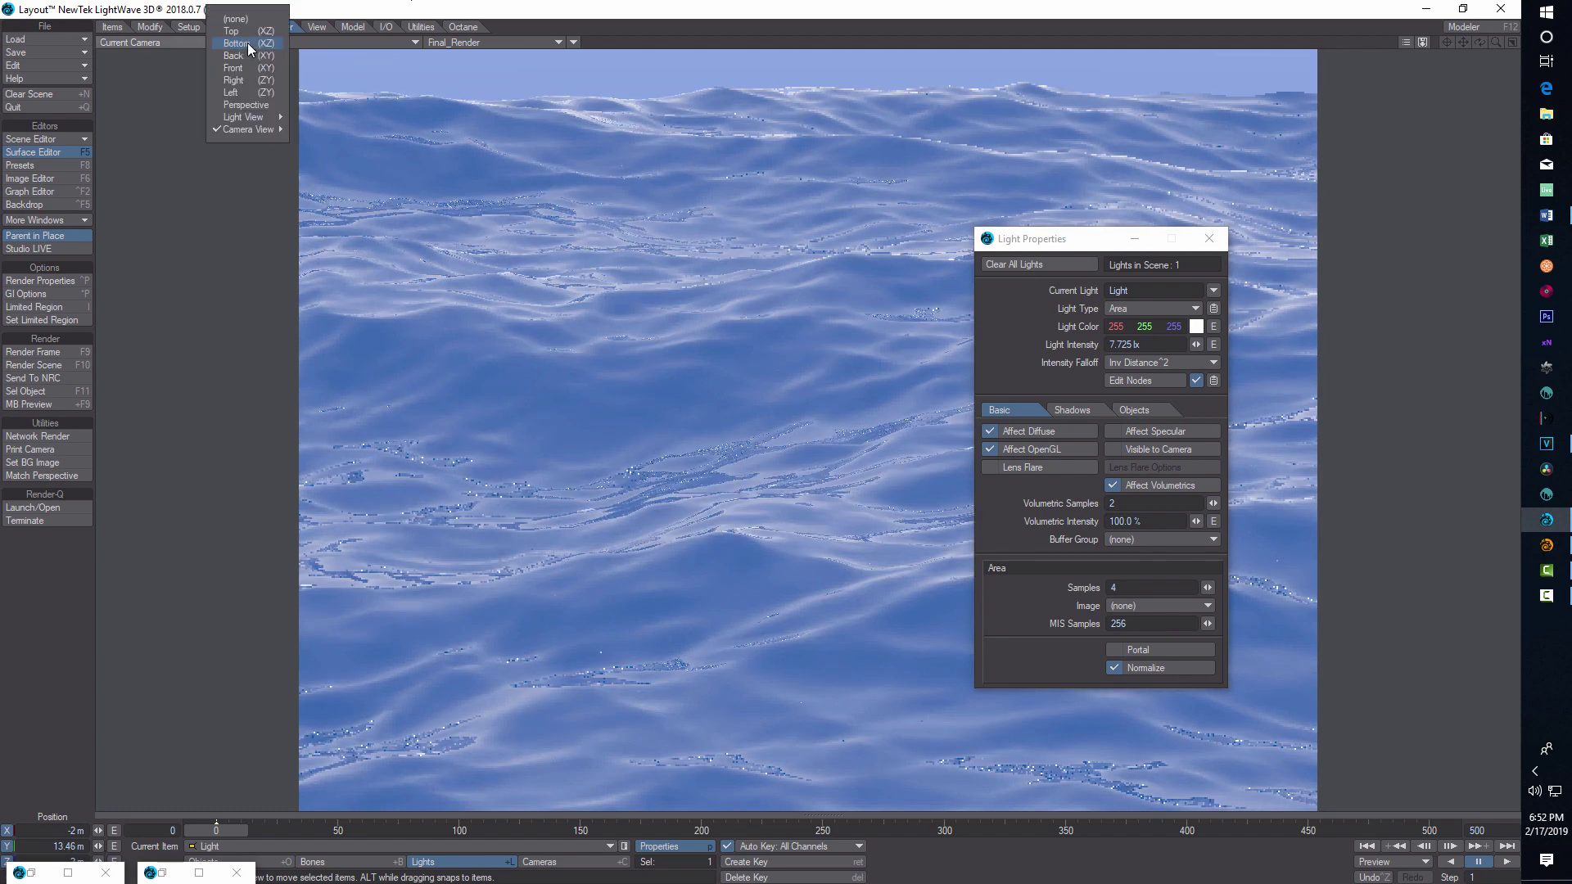
left_click(257, 118)
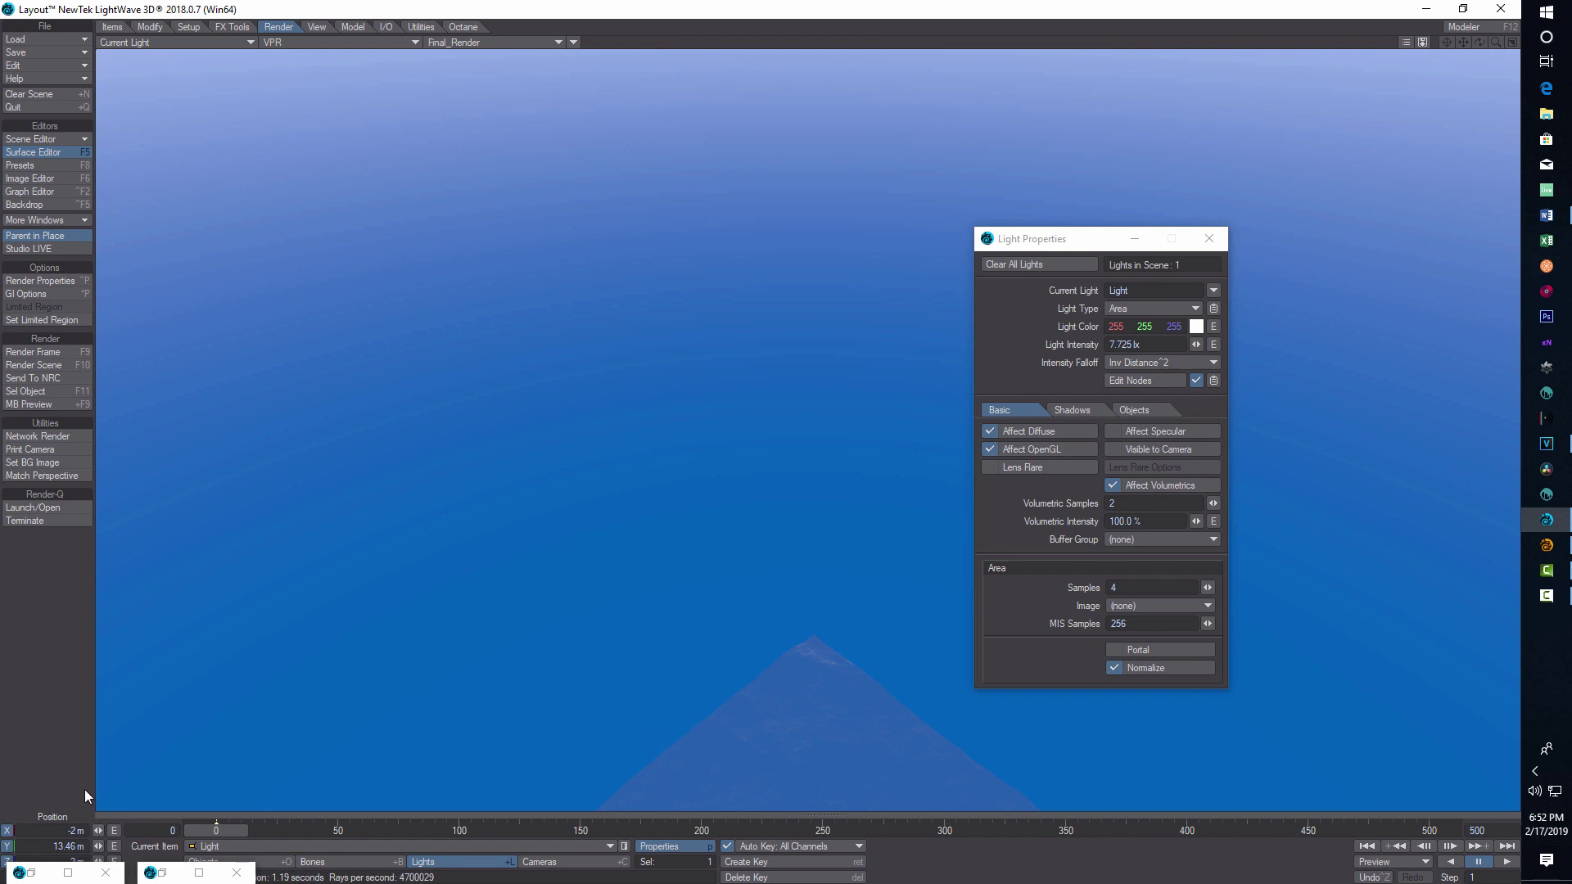
left_click(416, 39)
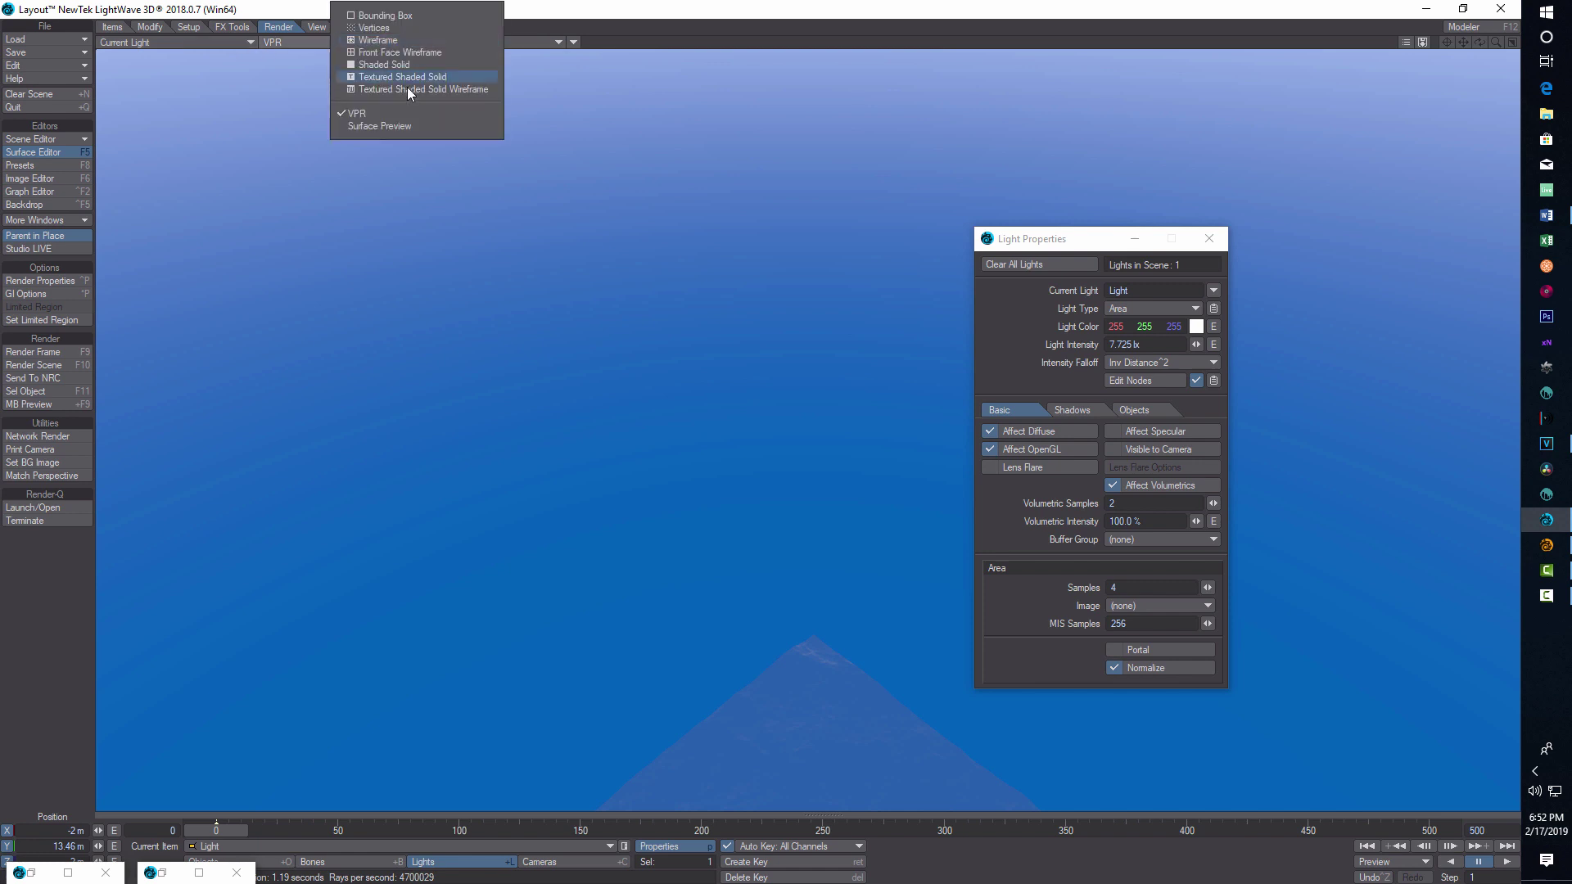
left_click(411, 95)
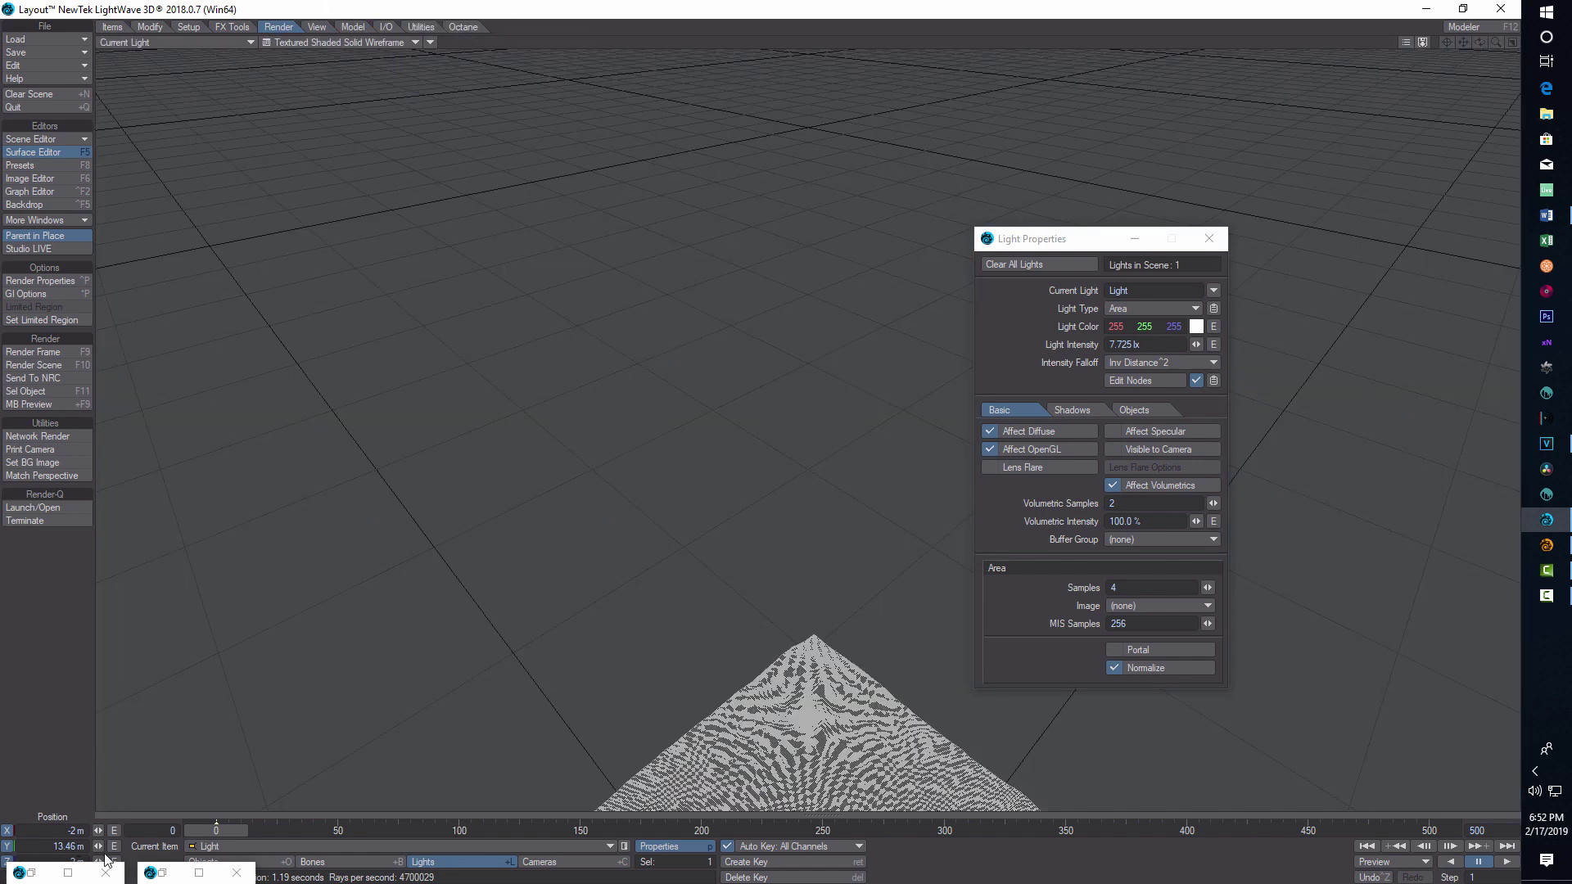
mouse_move(98, 846)
left_mouse_down()
mouse_move(123, 842)
mouse_move(74, 843)
left_mouse_up()
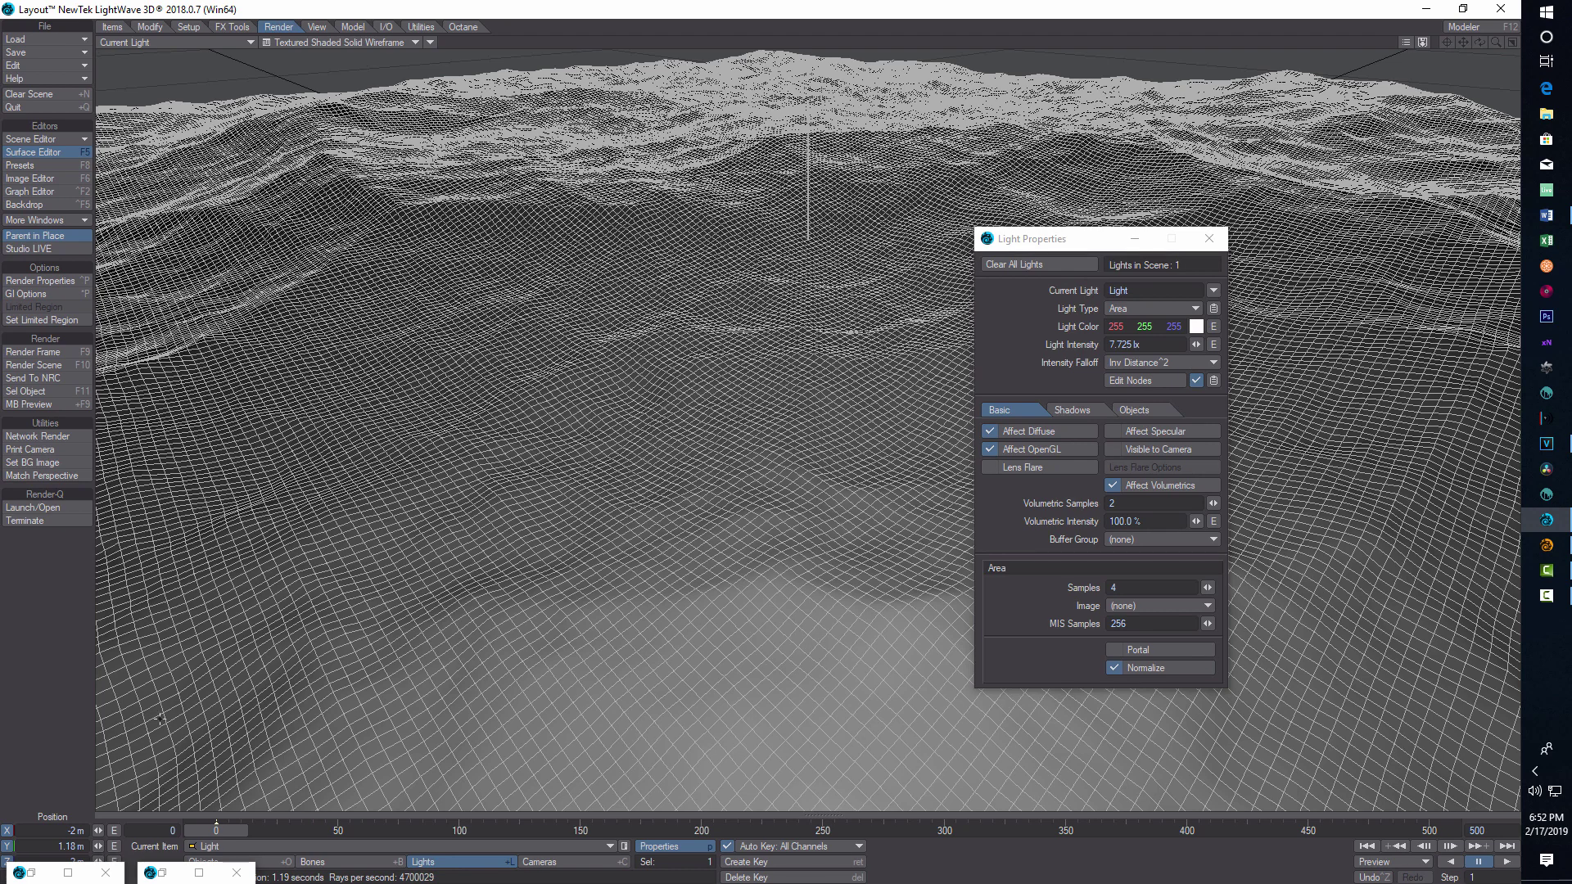
In the Top view, move the light just outside the water plane to about X -6.1 m and rotate its heading to 84°.
left_click(250, 42)
left_click(250, 34)
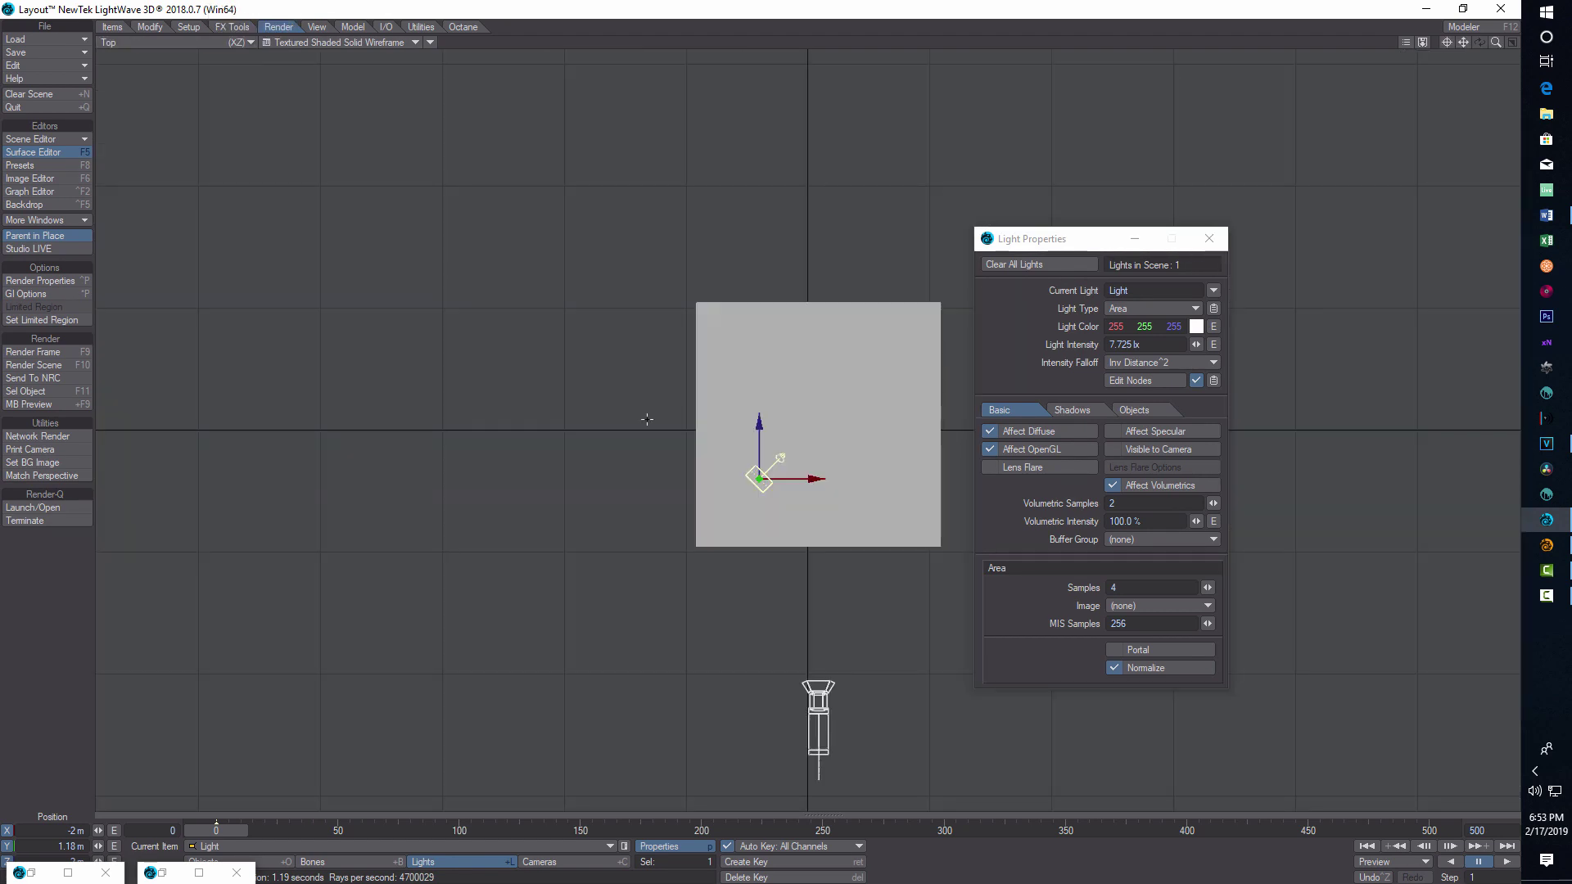
left_click_drag(766, 459, 808, 463)
left_click_drag(798, 406, 711, 422)
key("y")
Look through the light again and raise it to a Y position of 2.31 m.
left_click(252, 44)
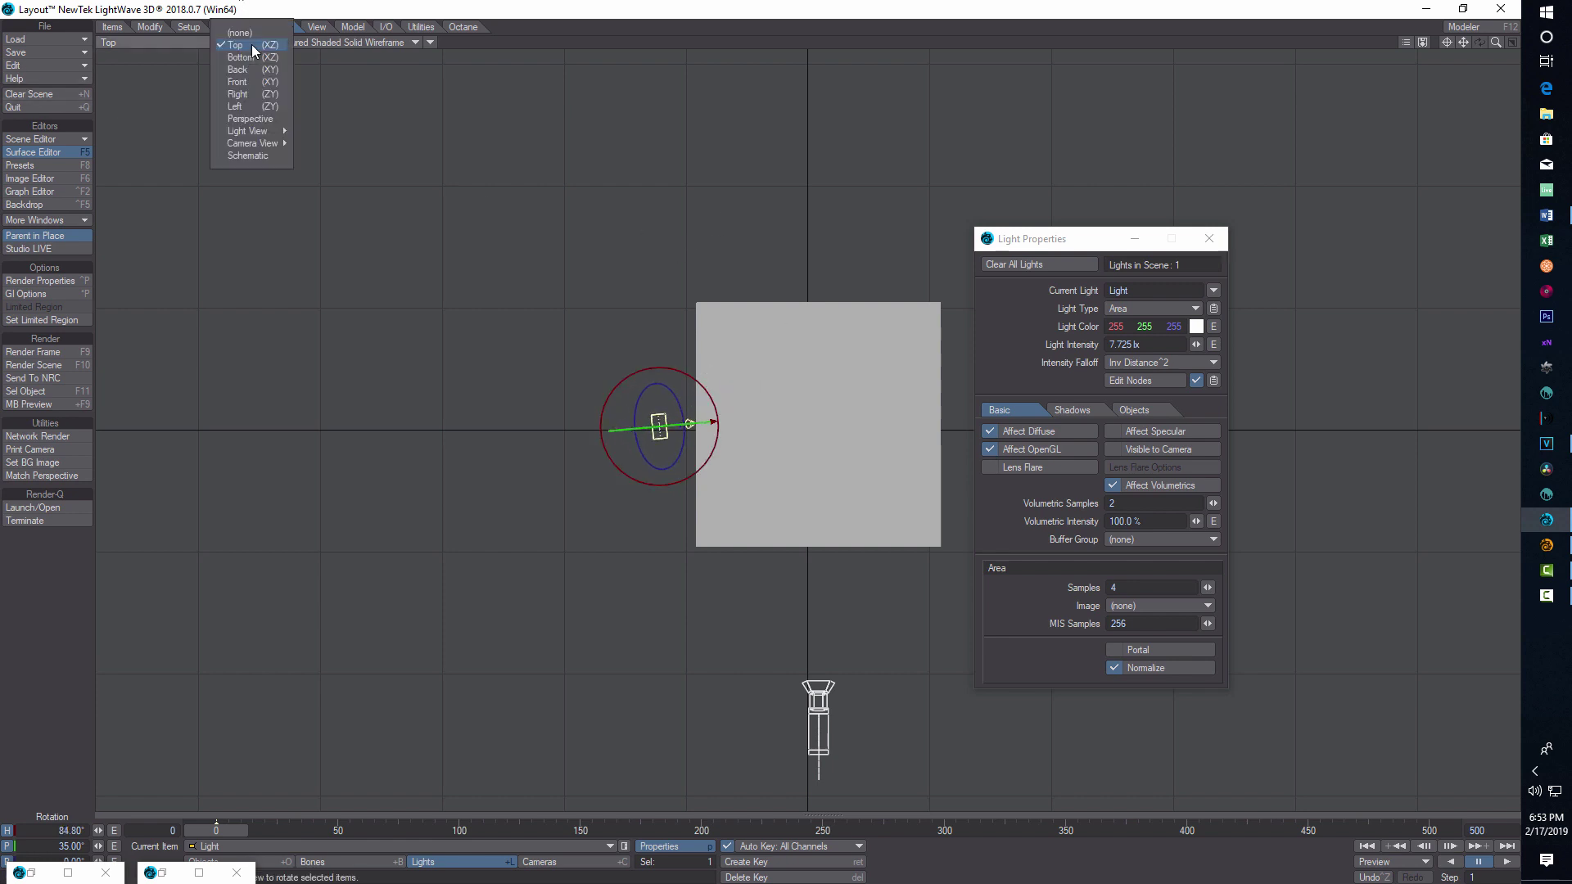
left_click(260, 133)
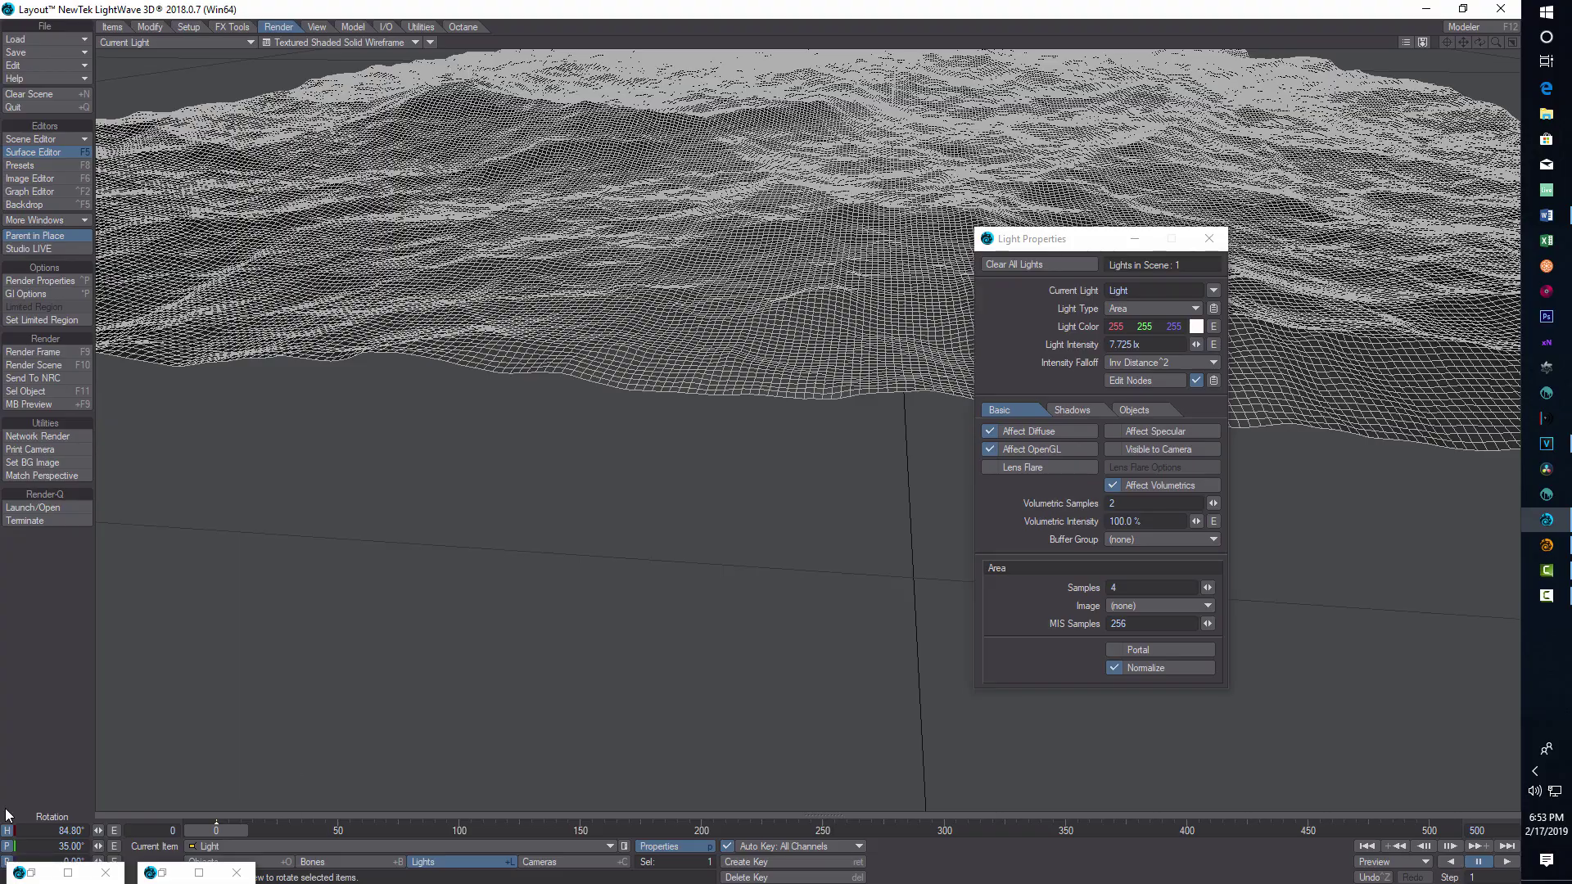
key("t")
type("1.49")
key("Return")
right_click_drag(164, 213, 164, 117)
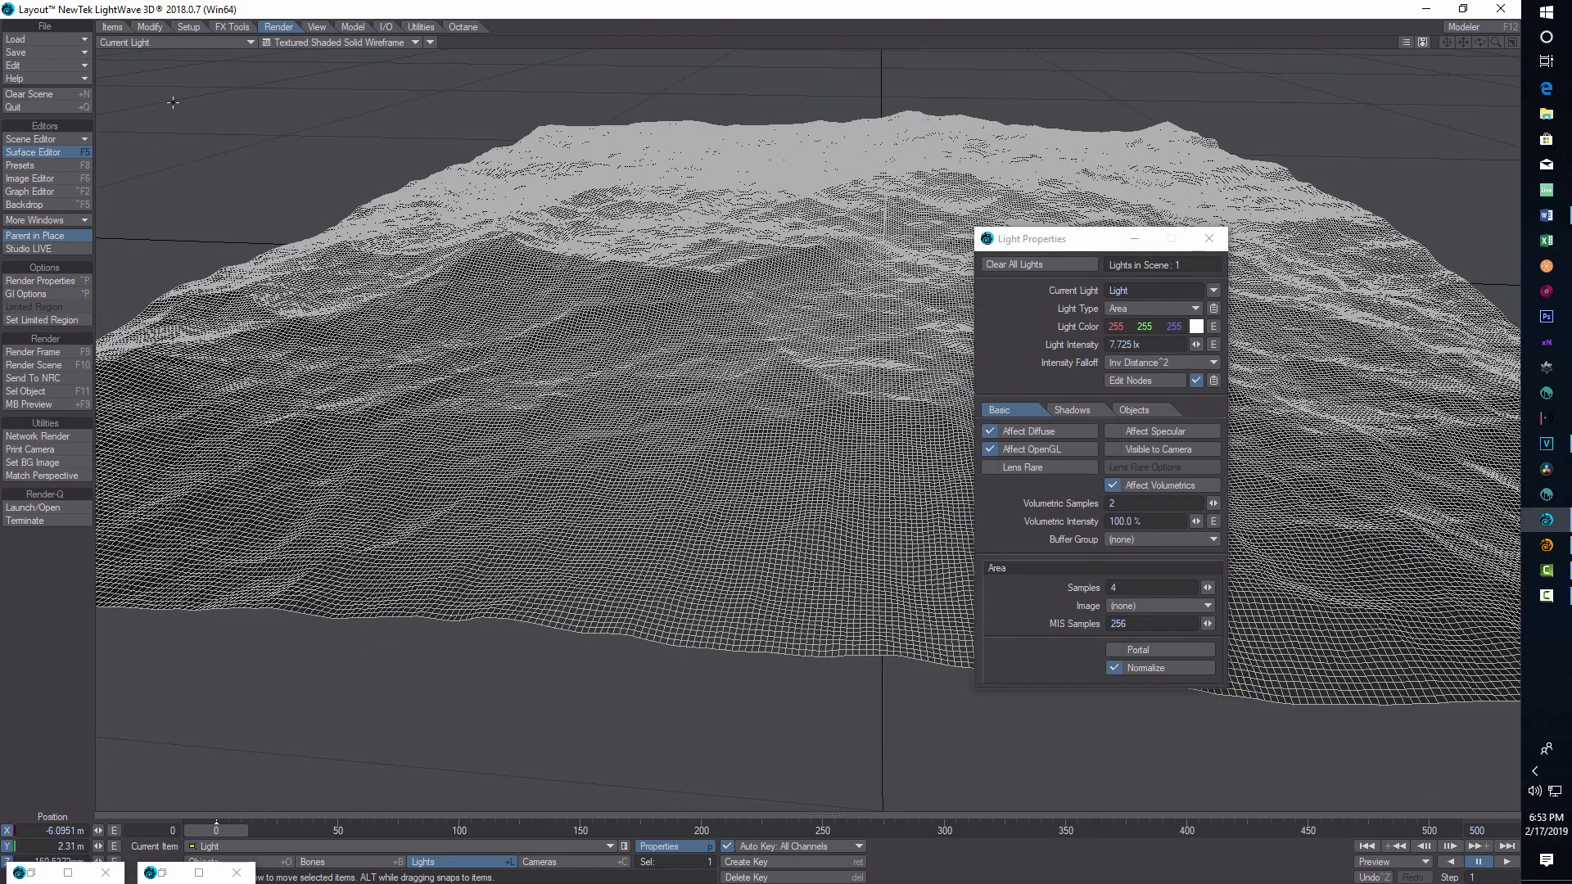
Return the viewport to the Current Camera view in VPR display.
left_click(248, 41)
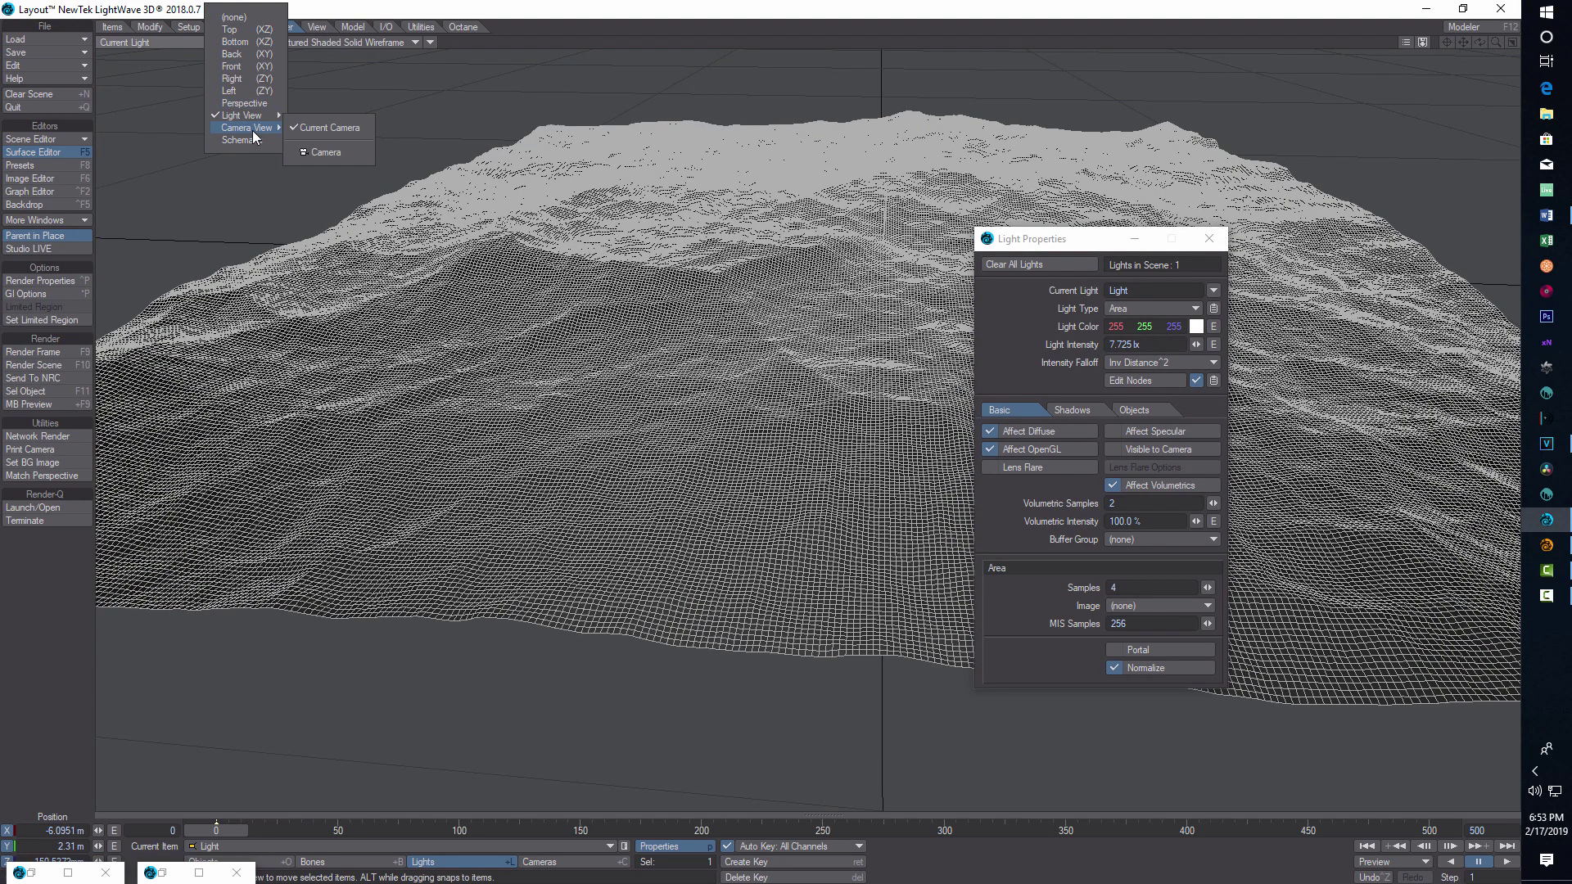
left_click(252, 129)
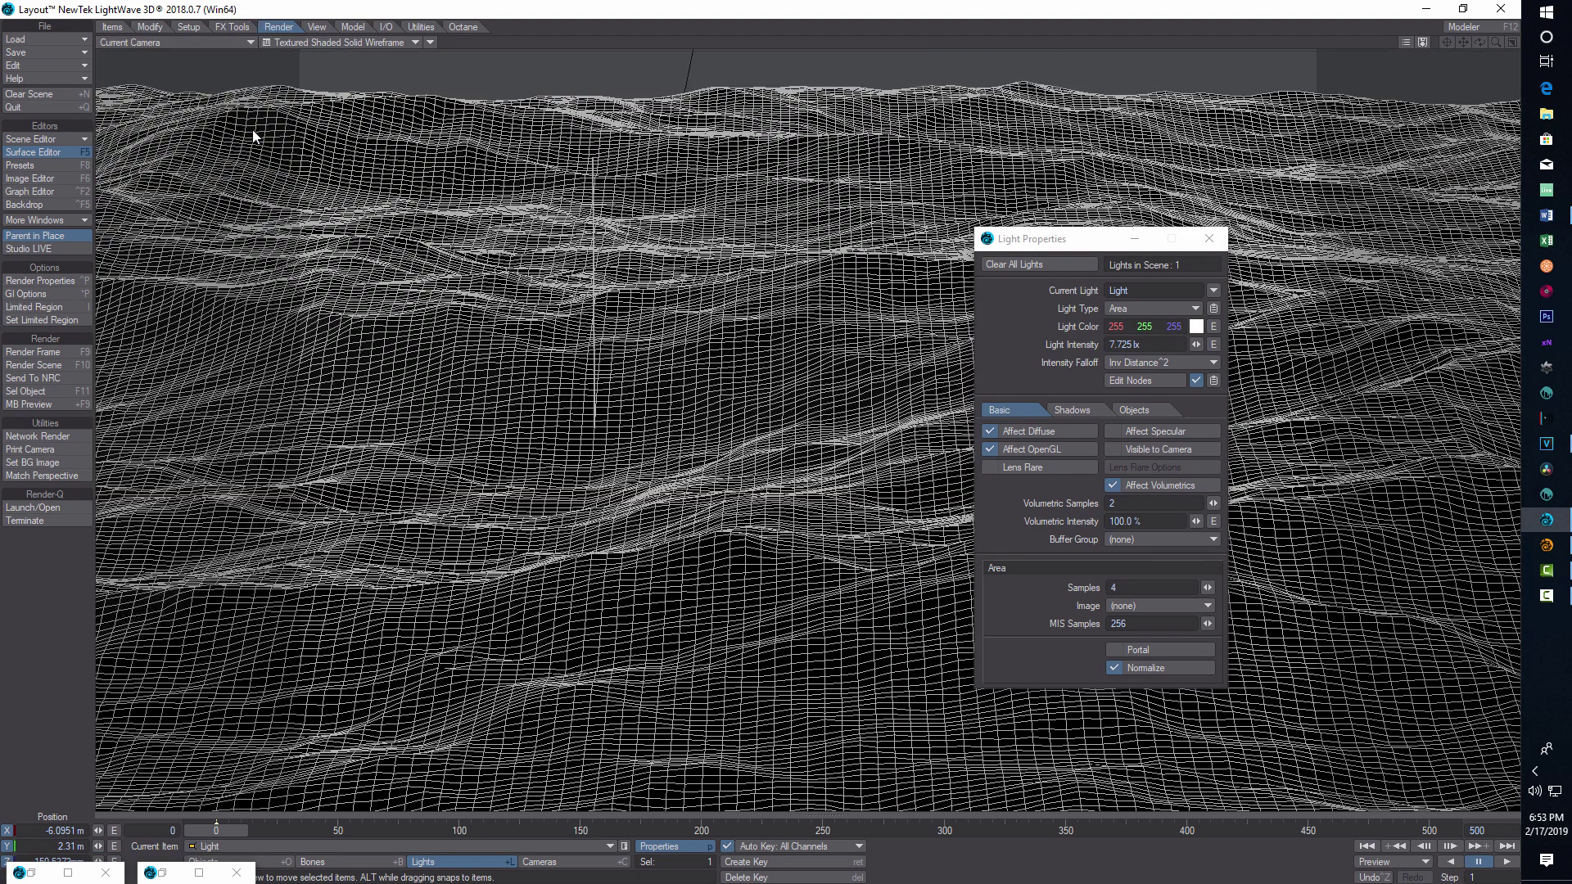
left_click(415, 41)
left_click(380, 115)
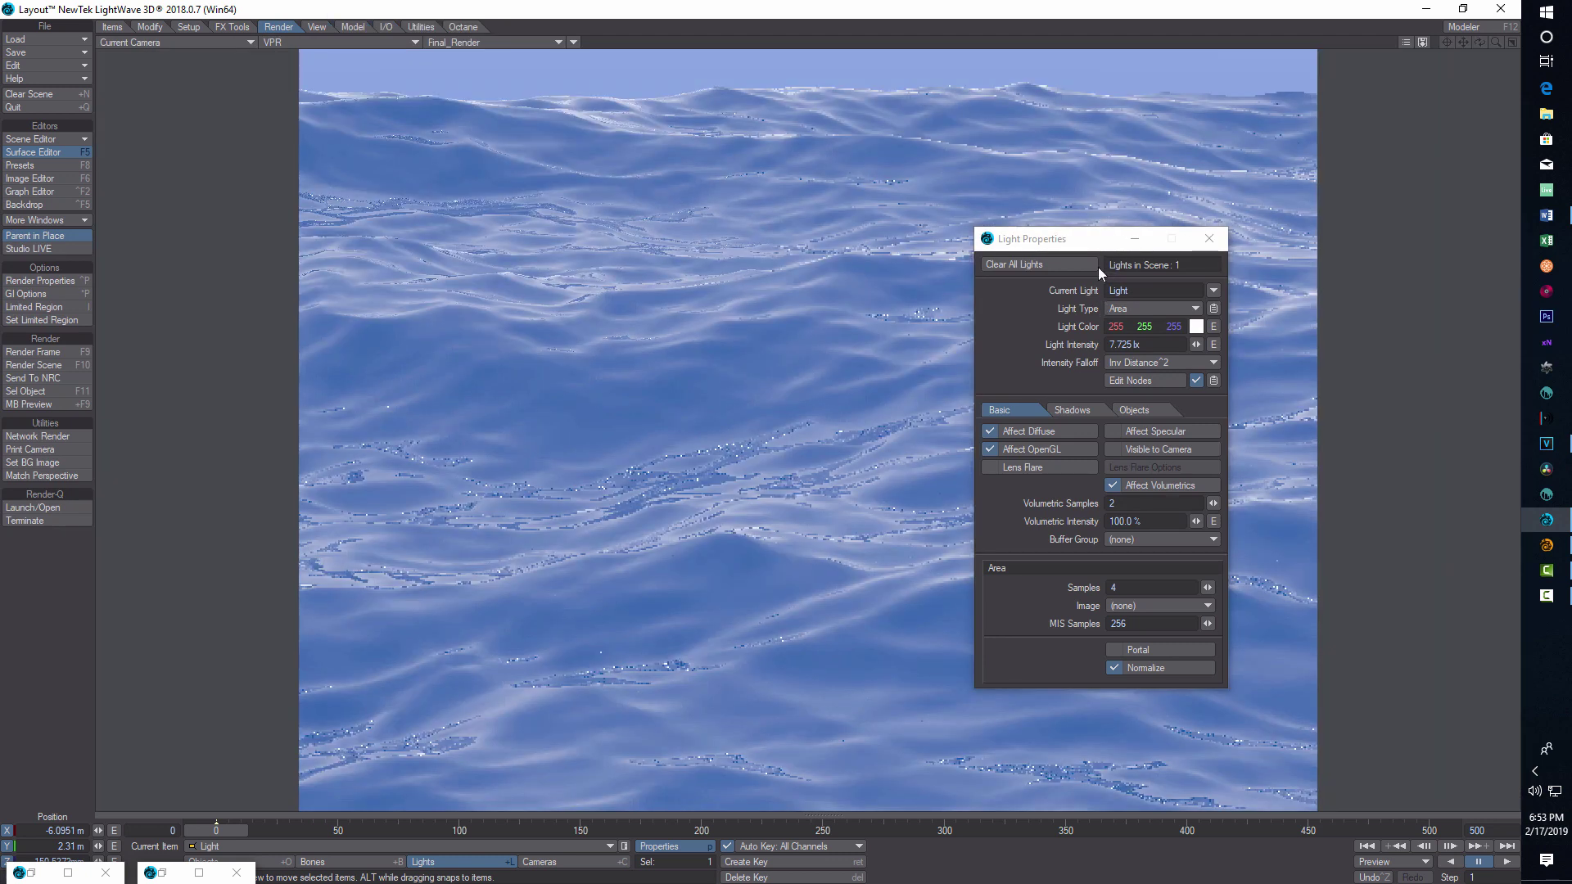
Set the light's intensity to 28.025 lx, raise it to Y 8.21 m, and close the light's properties.
mouse_move(1196, 344)
left_mouse_down()
mouse_move(1249, 344)
mouse_move(1186, 344)
mouse_move(1224, 343)
left_mouse_up()
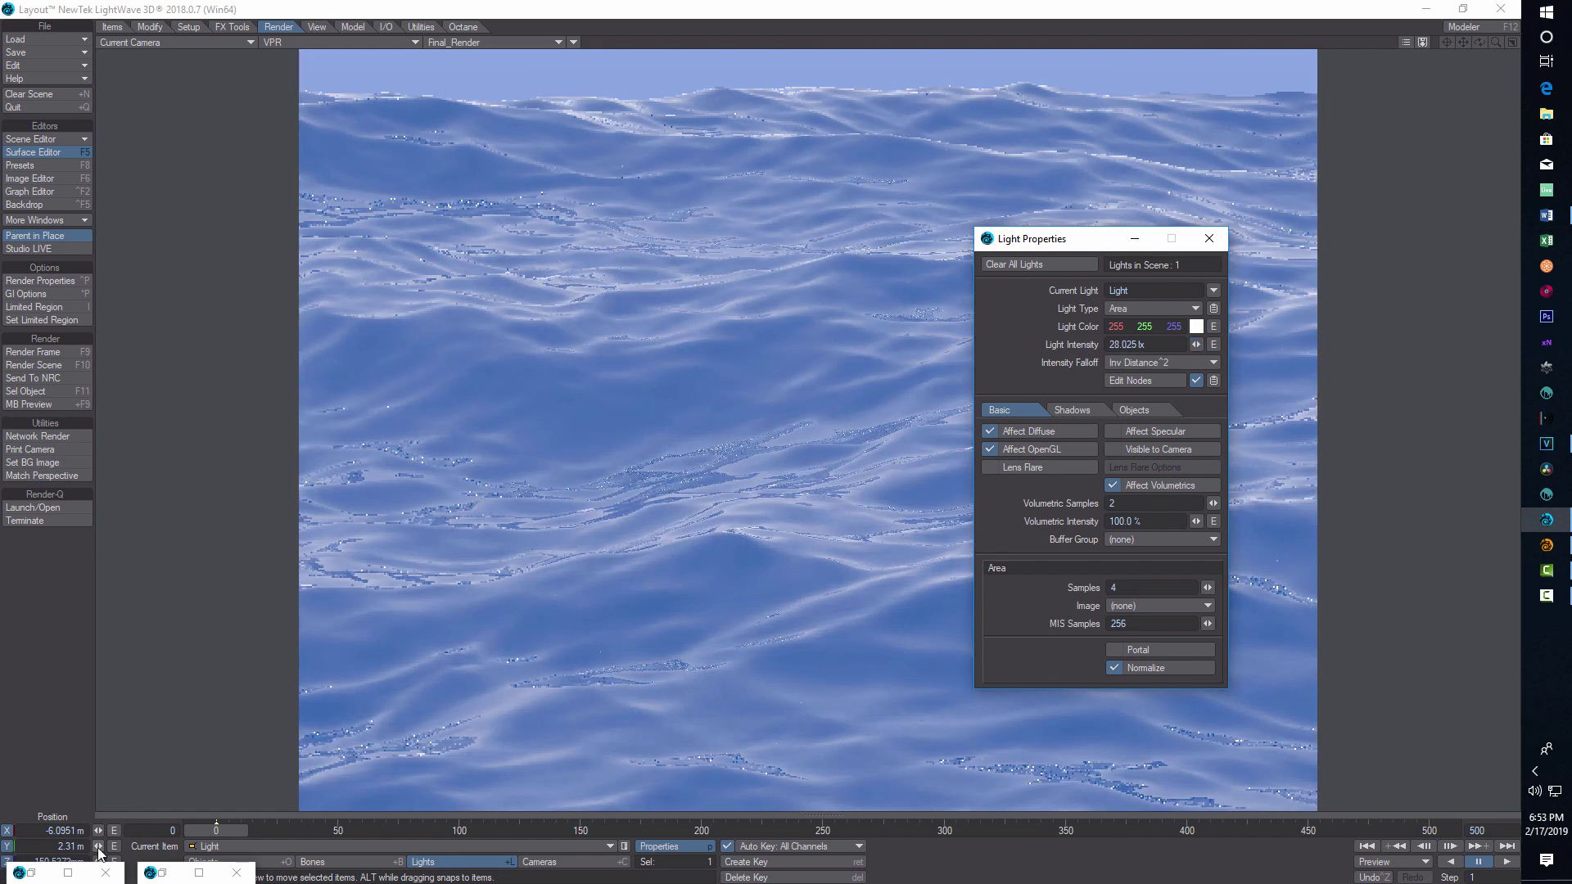
left_click_drag(98, 846, 123, 845)
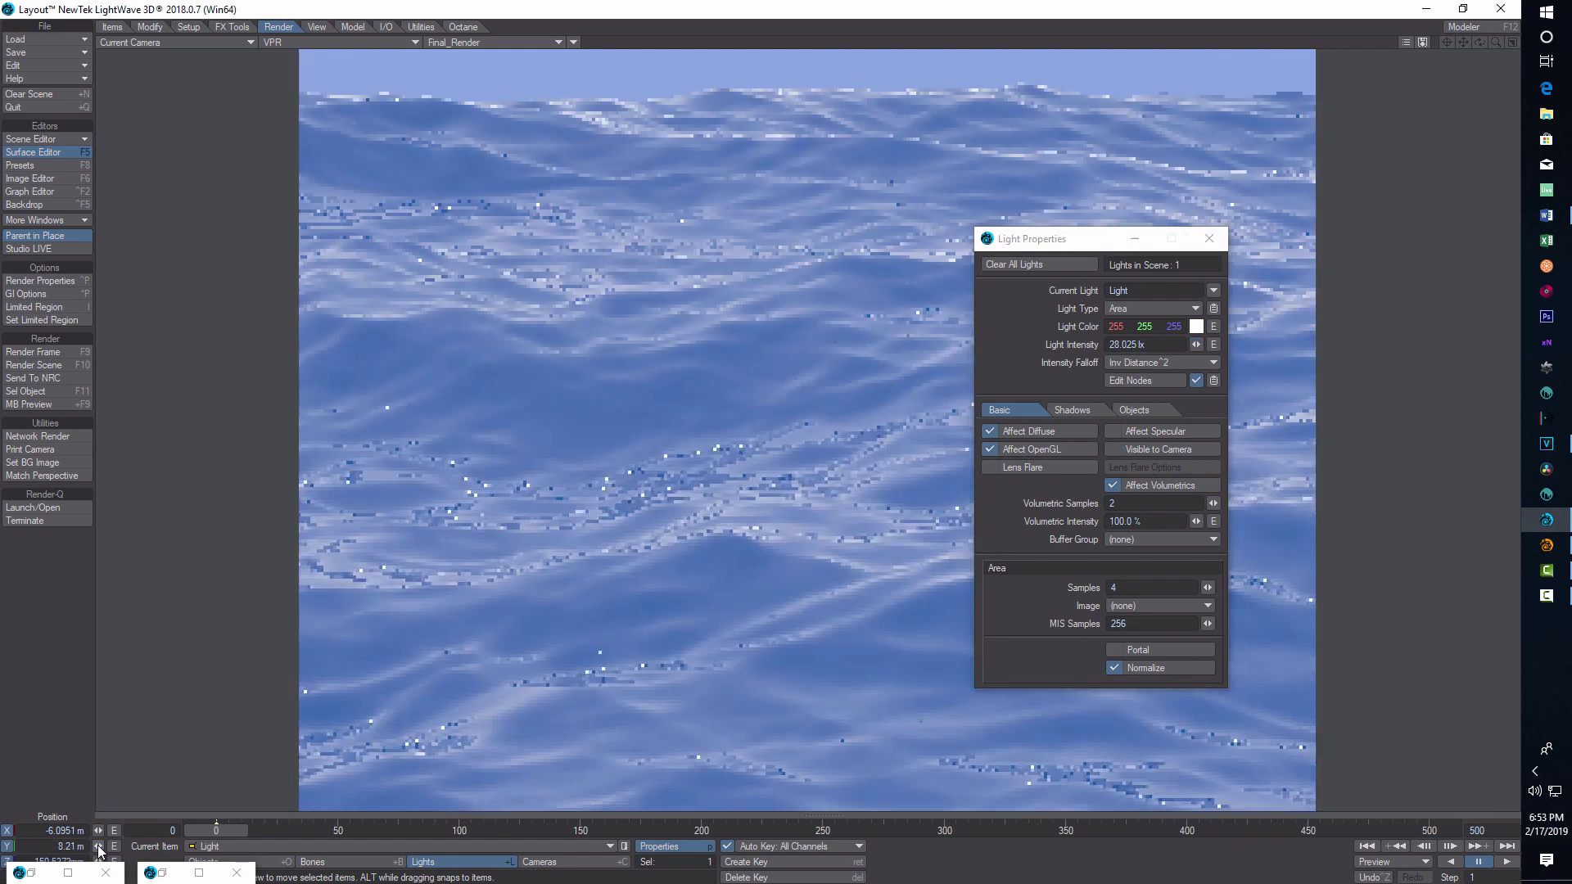
left_click(1209, 239)
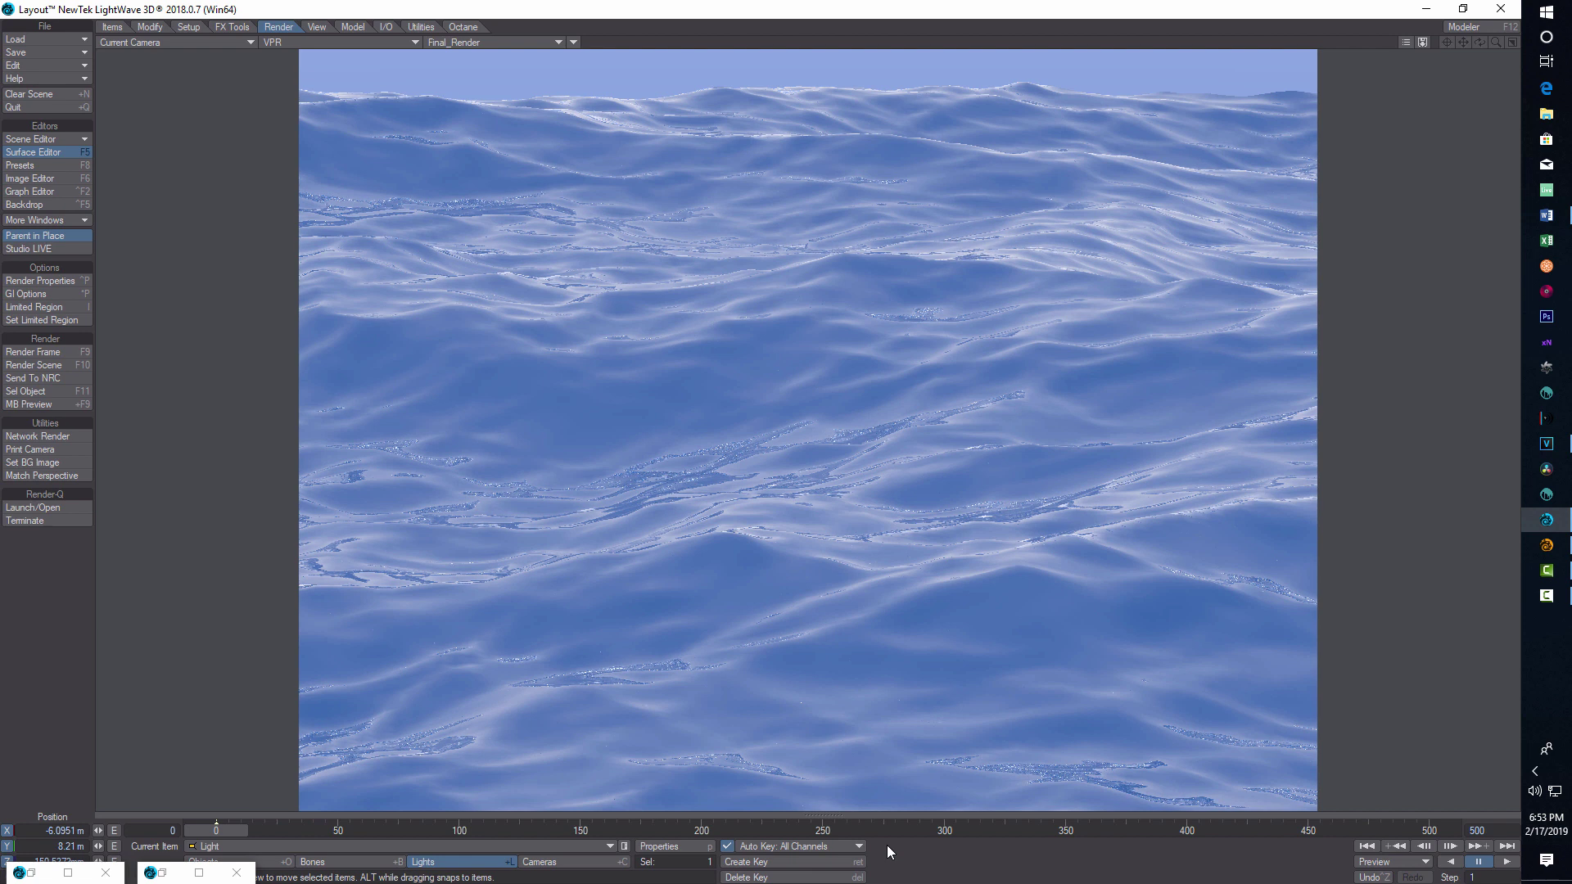
Review the camera's resolution, sampling and motion effects settings and the area light's properties, closing each window.
left_click(573, 862)
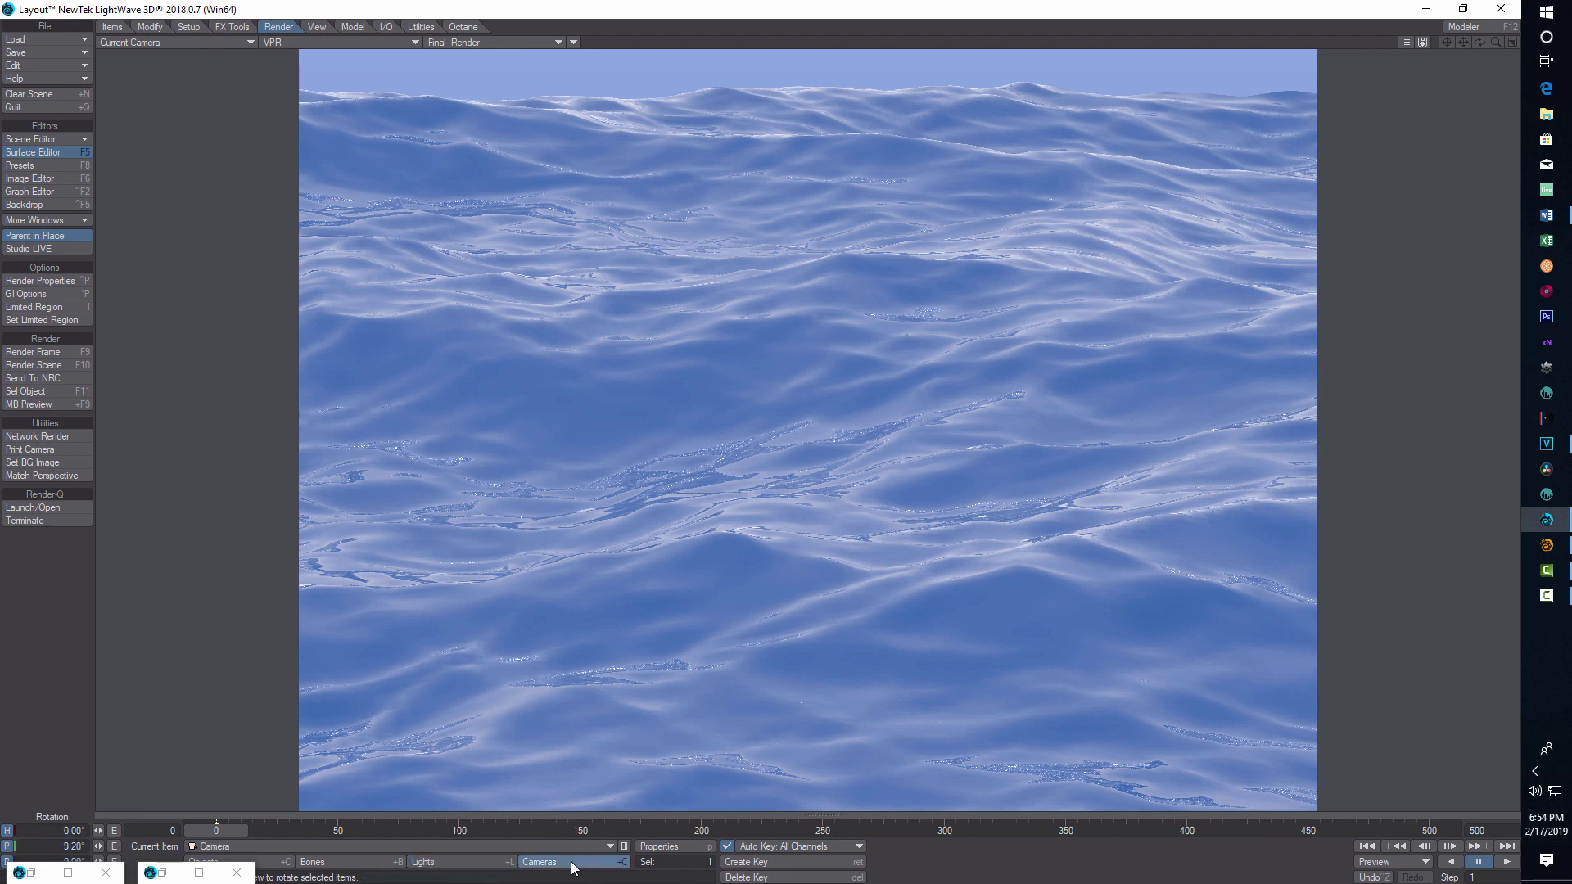
left_click(654, 848)
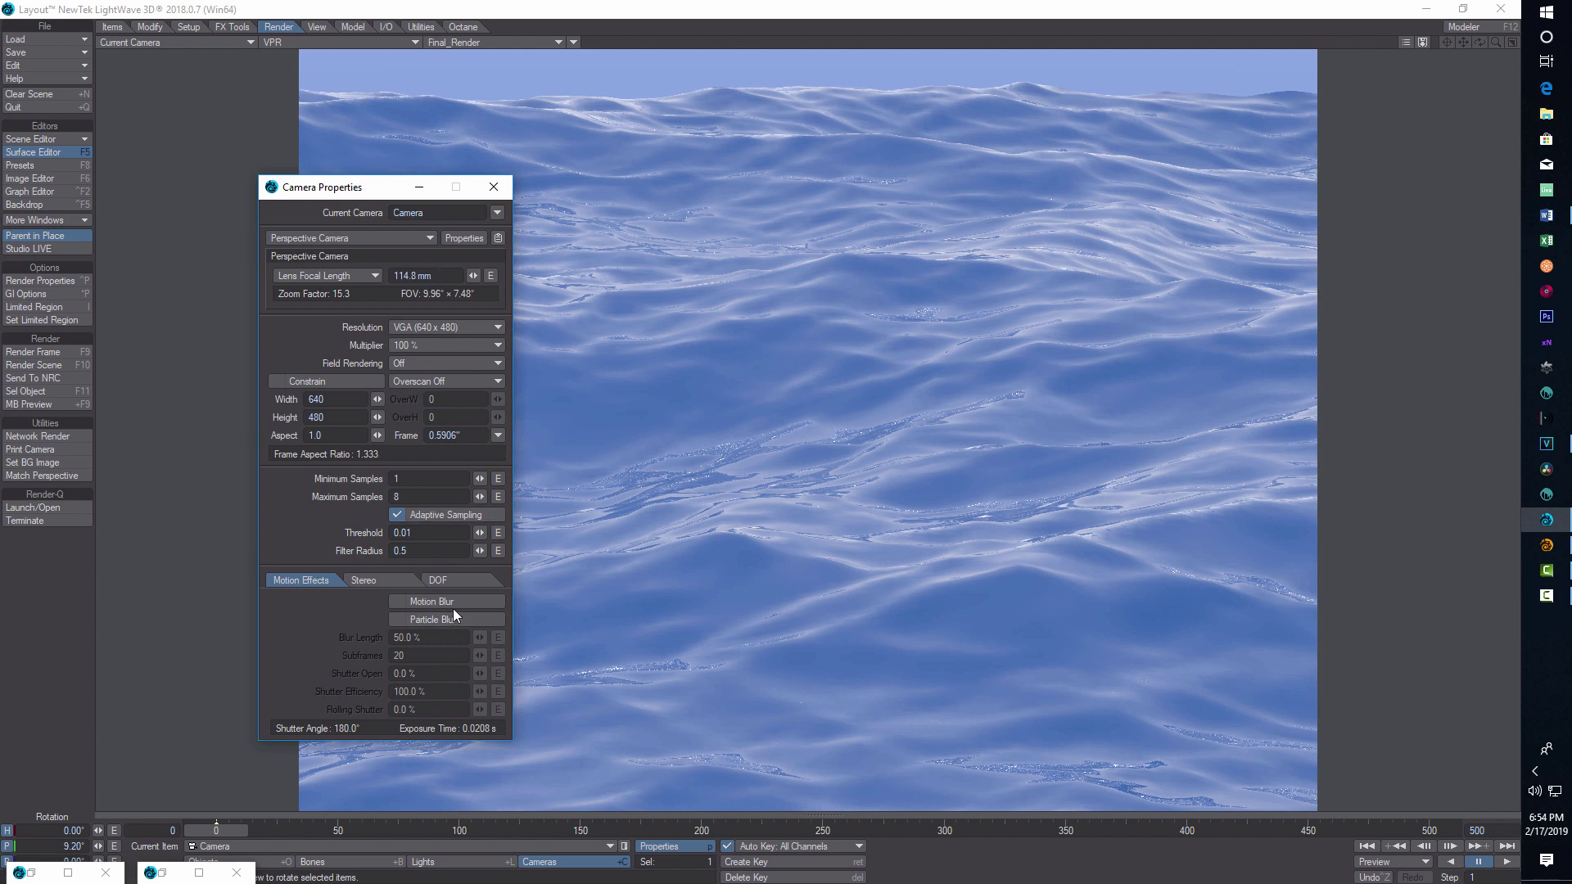
left_click(493, 187)
left_click(446, 862)
left_click(667, 848)
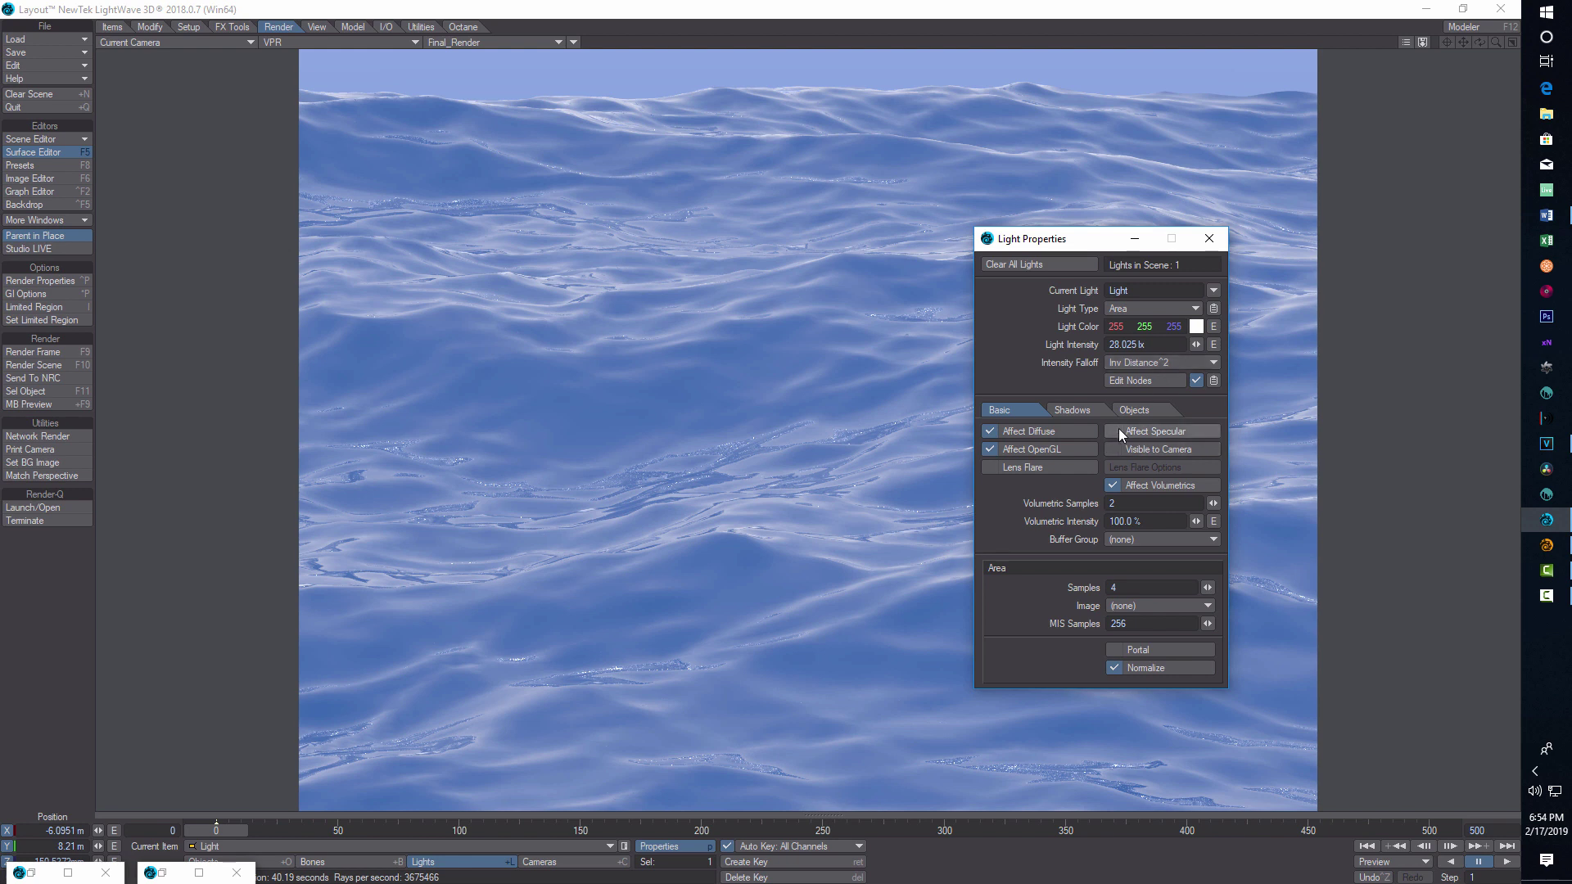
left_click(1209, 238)
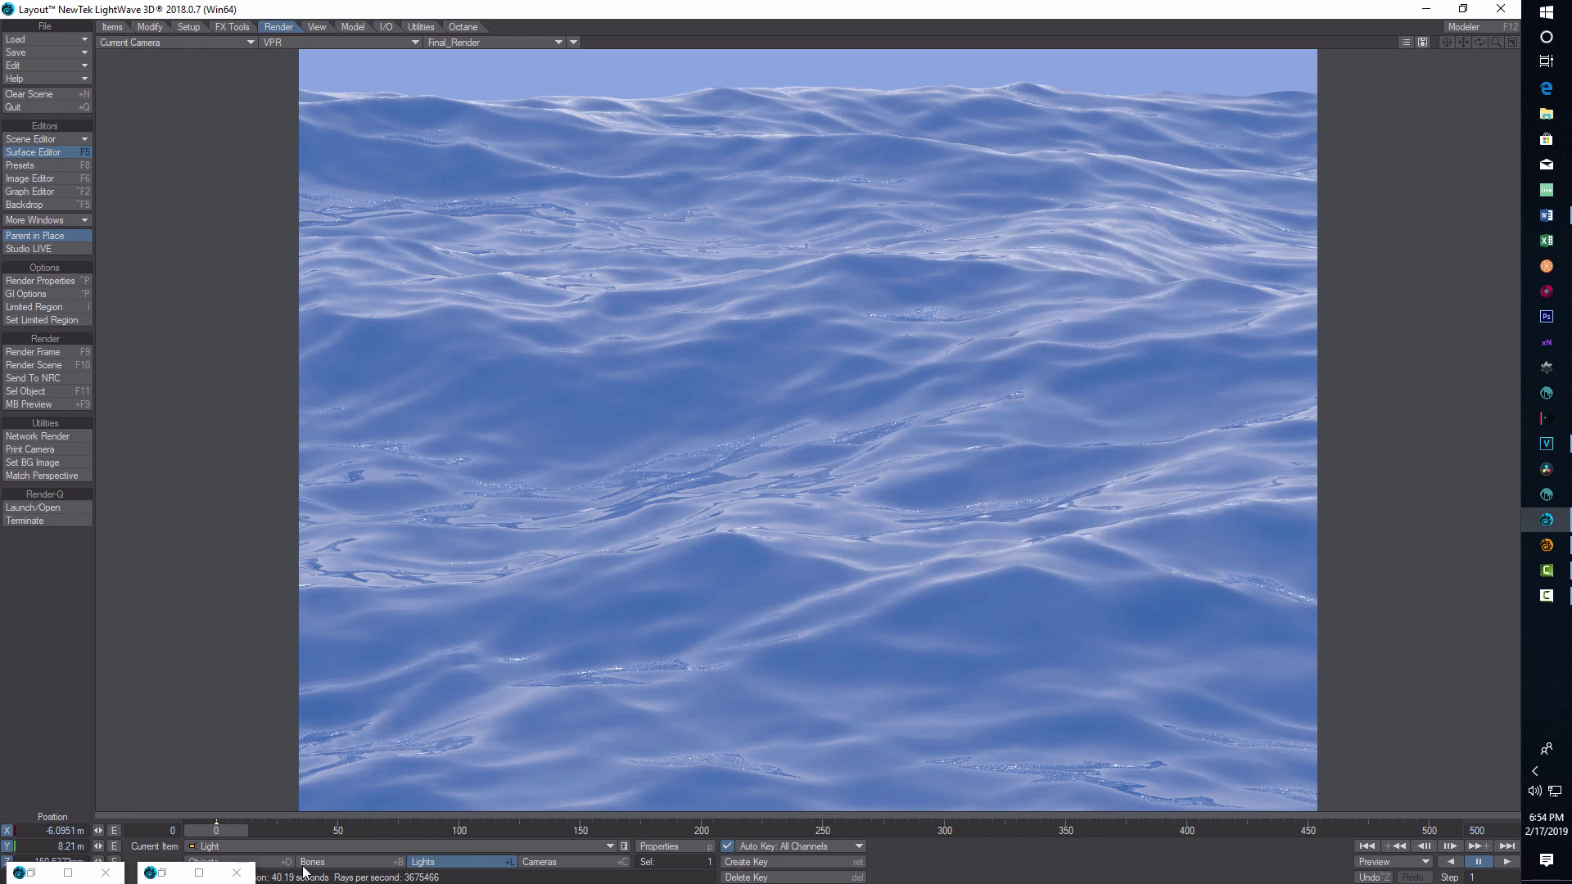
Select the water_2 object and set its surface's Transparency to 85.4%.
left_click(260, 861)
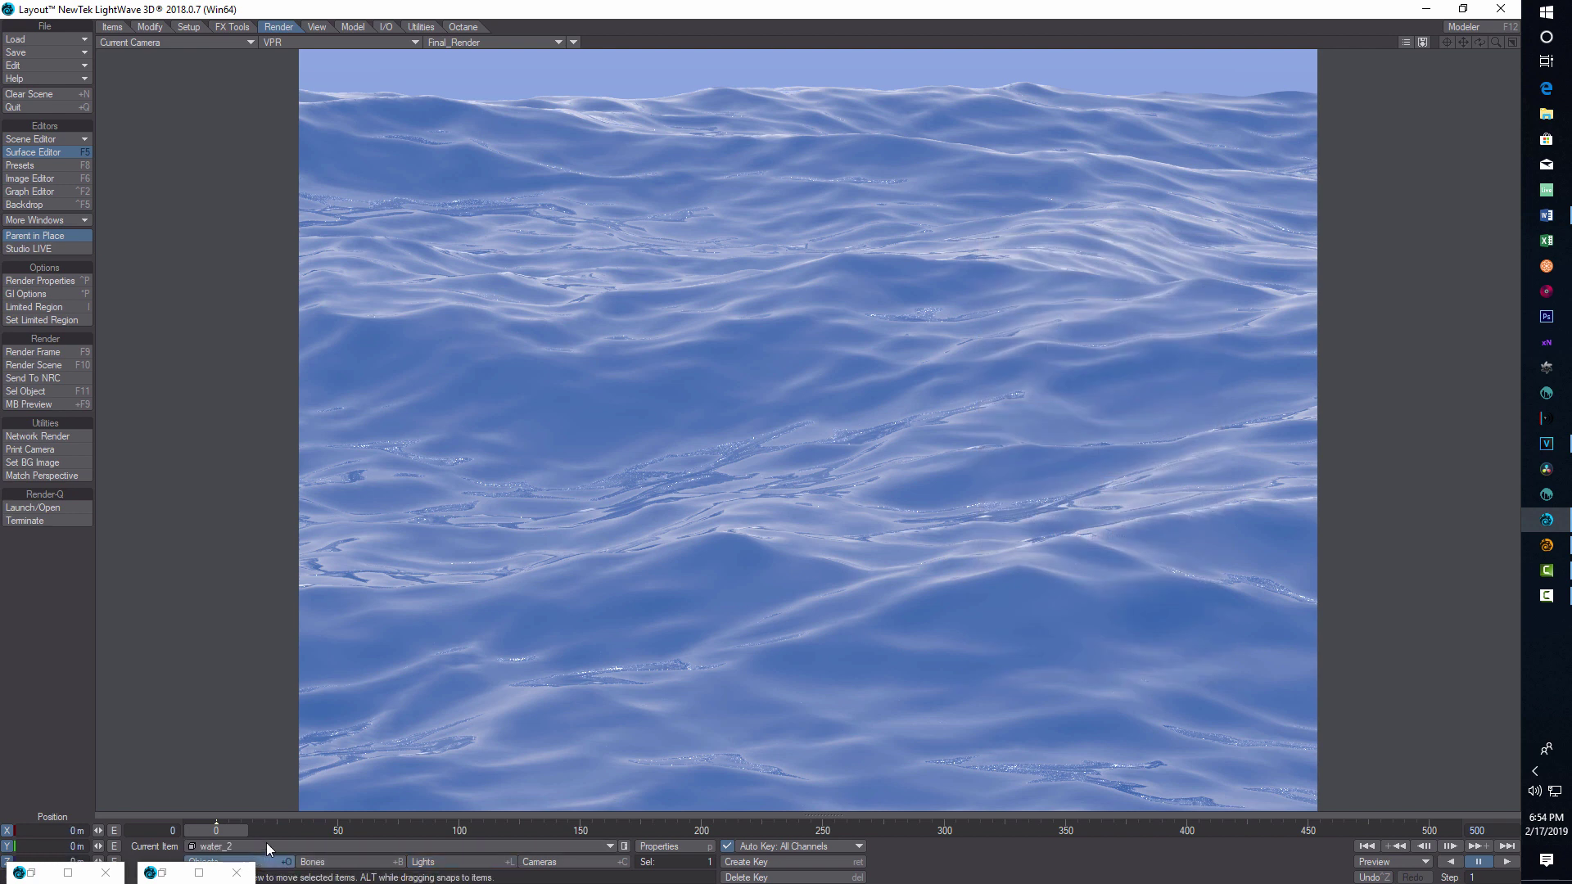
left_click(67, 152)
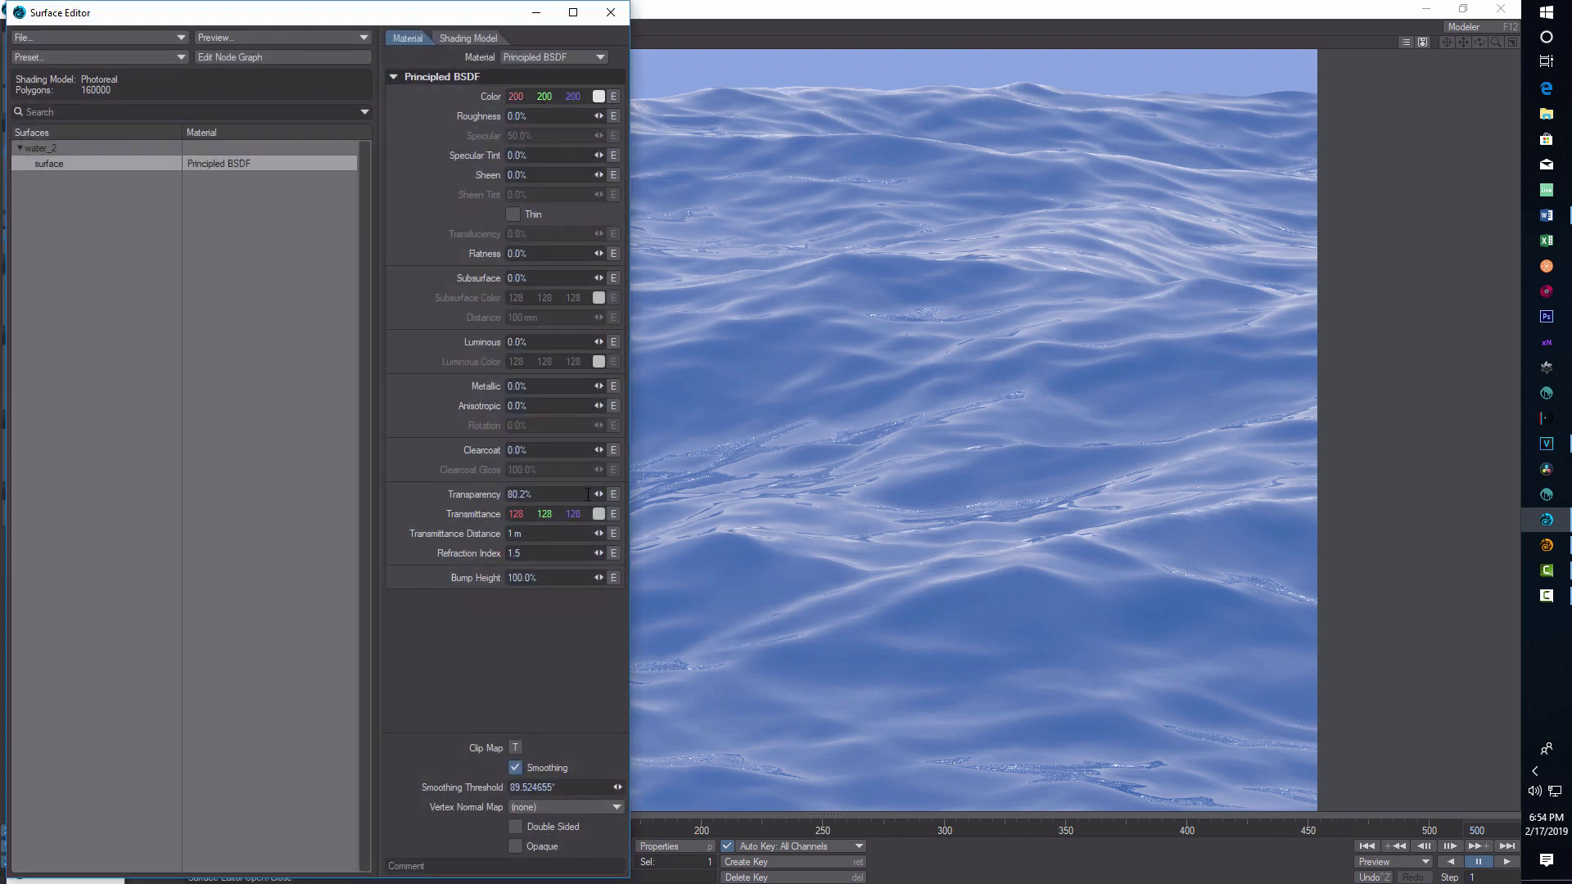
left_click_drag(599, 494, 597, 493)
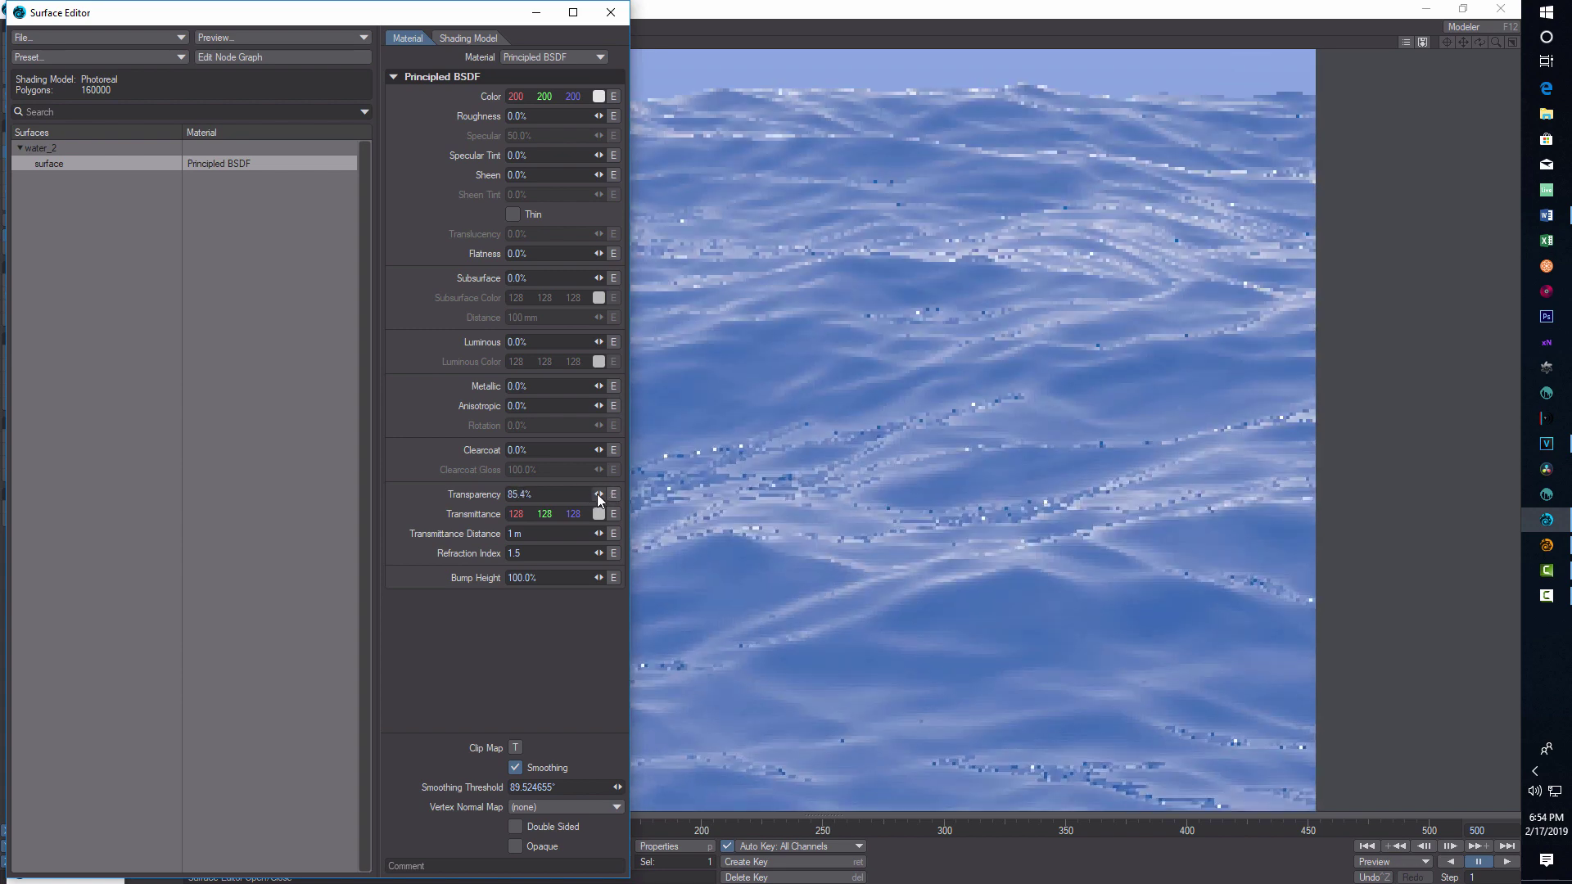
Open the water surface's node graph, close the Surface Editor, and reposition the Node Editor window.
left_click(249, 57)
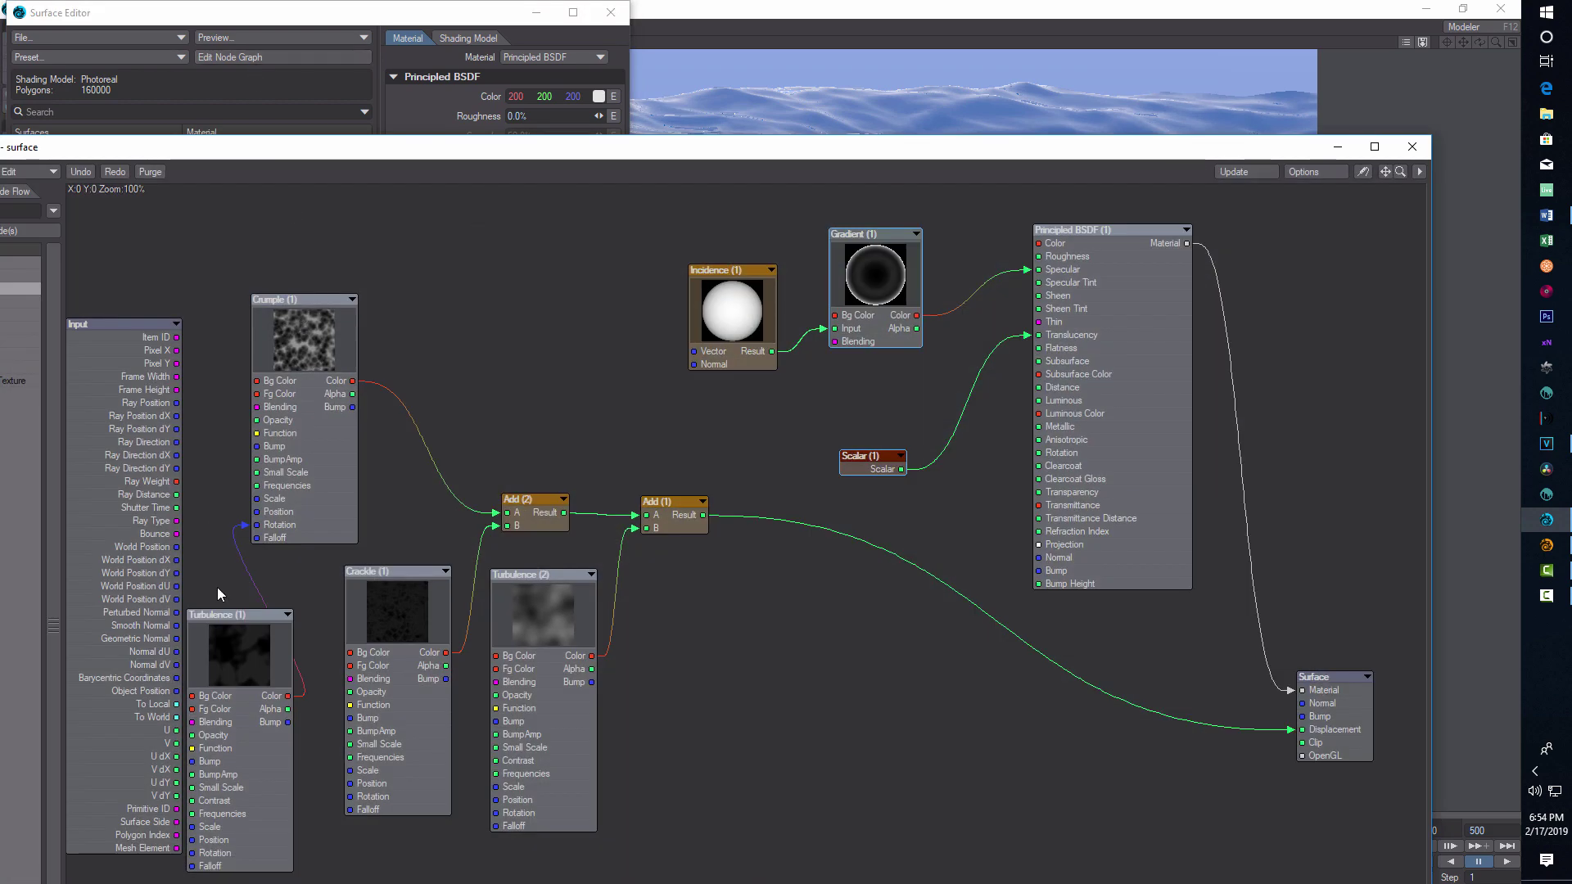
left_click_drag(741, 155, 753, 459)
left_click(610, 13)
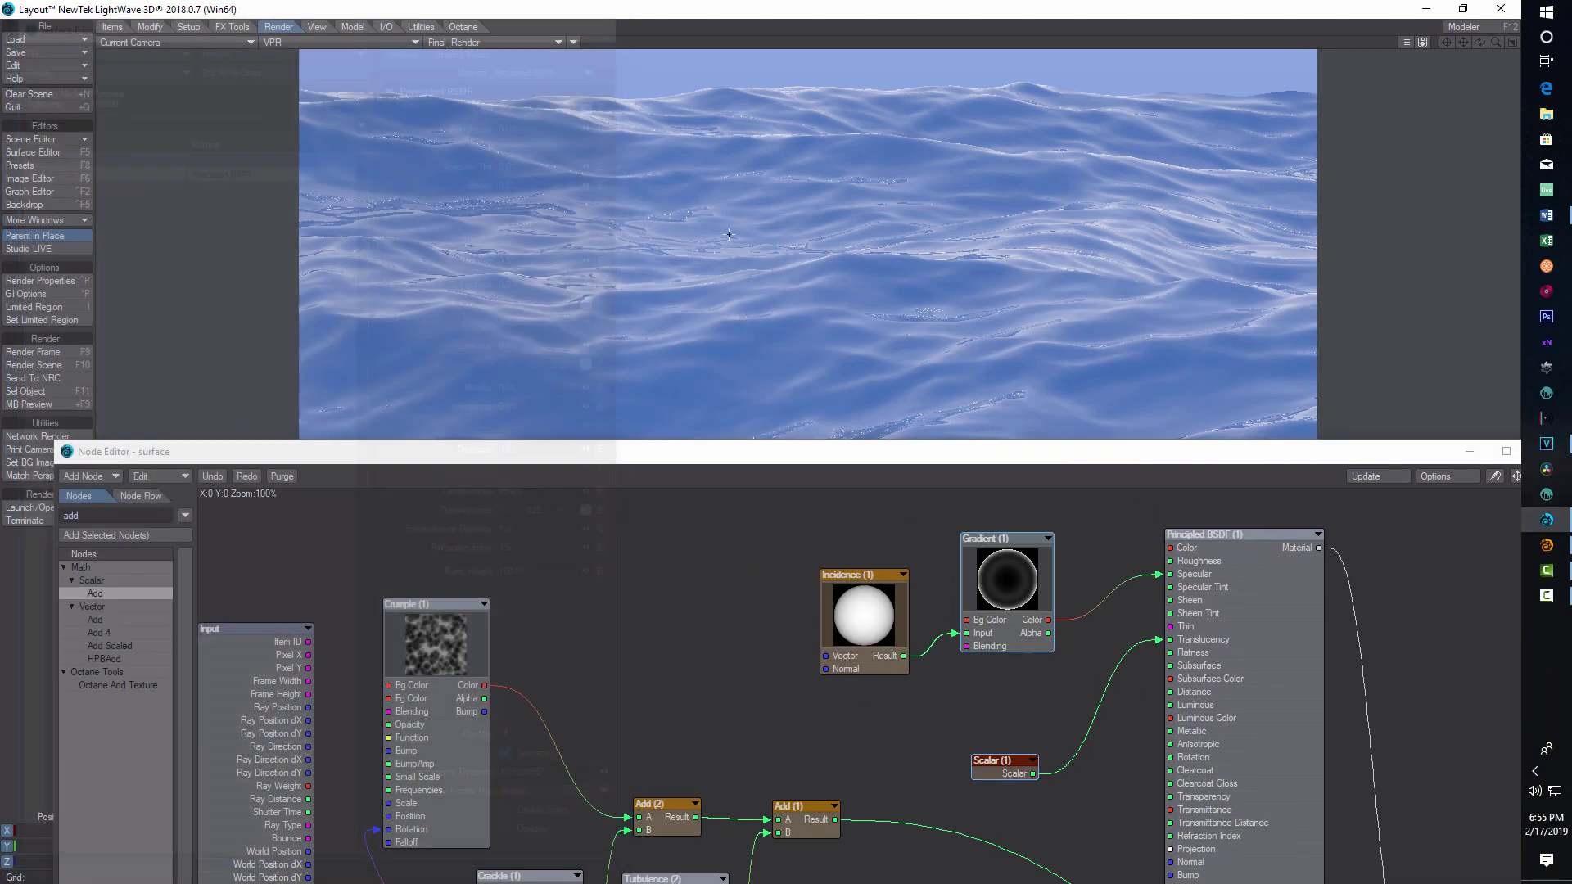
left_click_drag(844, 457, 810, 124)
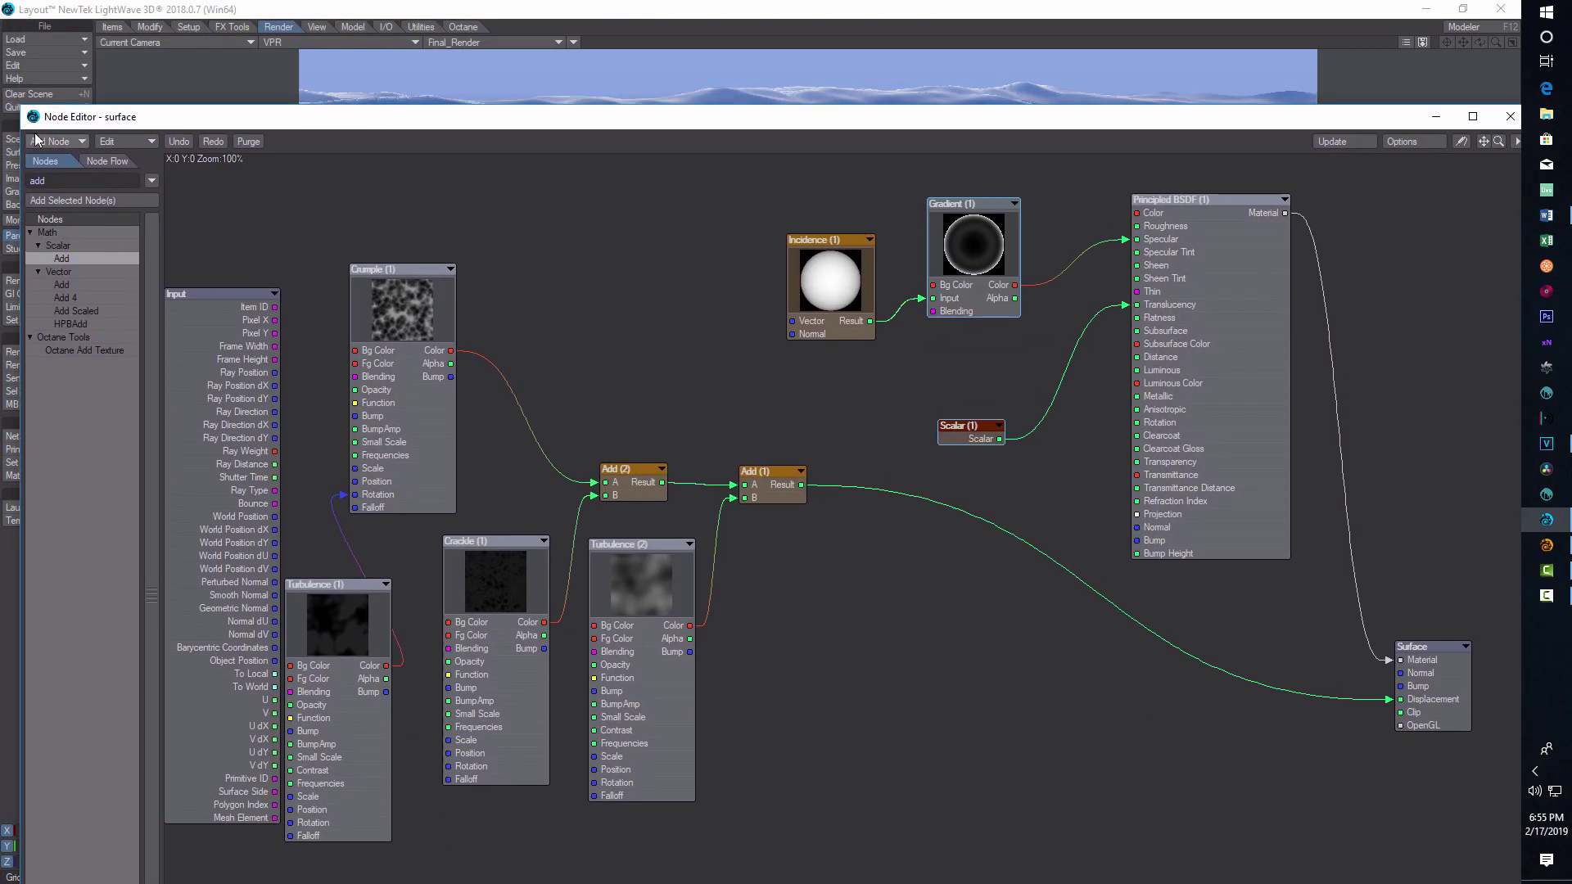
Select all nodes, examine the whole surface node graph in the maximized Node Editor, and restore the window below the render preview.
left_click(152, 143)
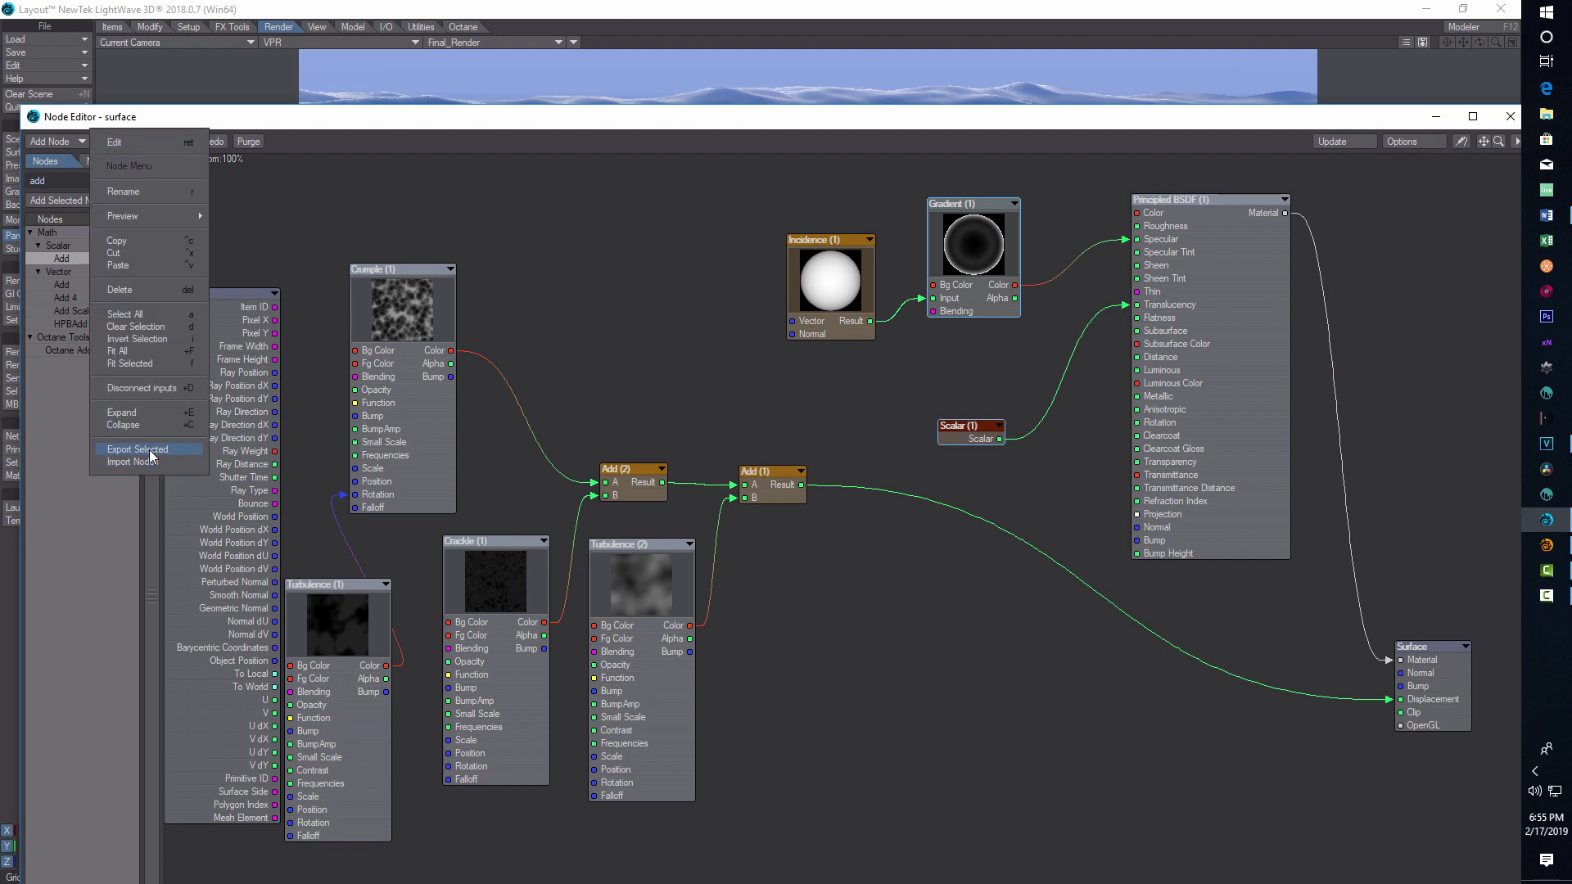
left_click(135, 317)
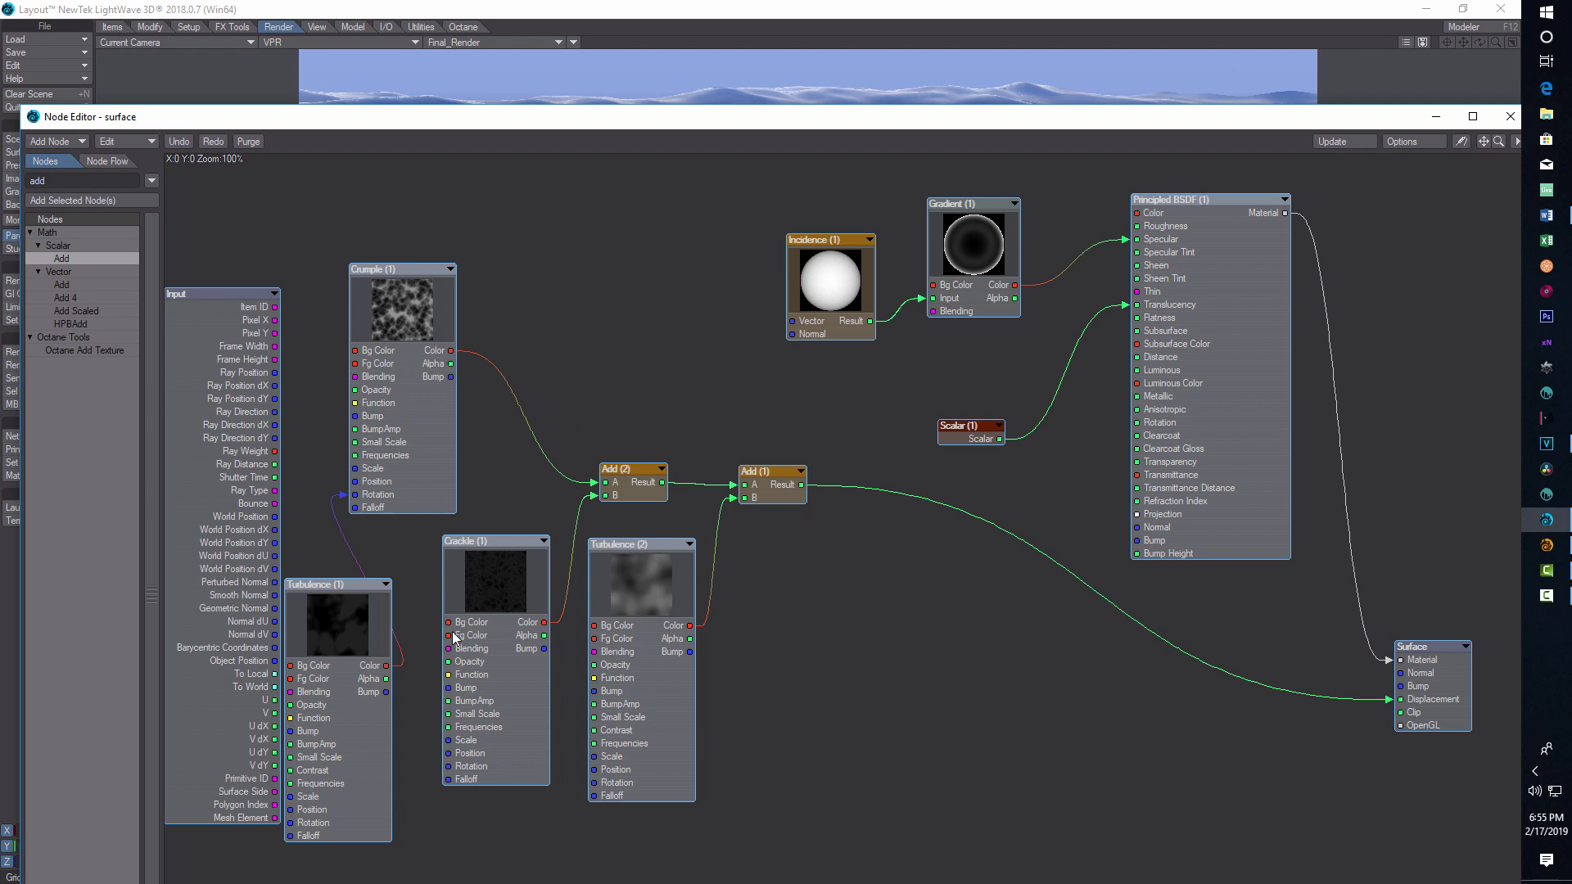
left_click_drag(712, 117, 767, 185)
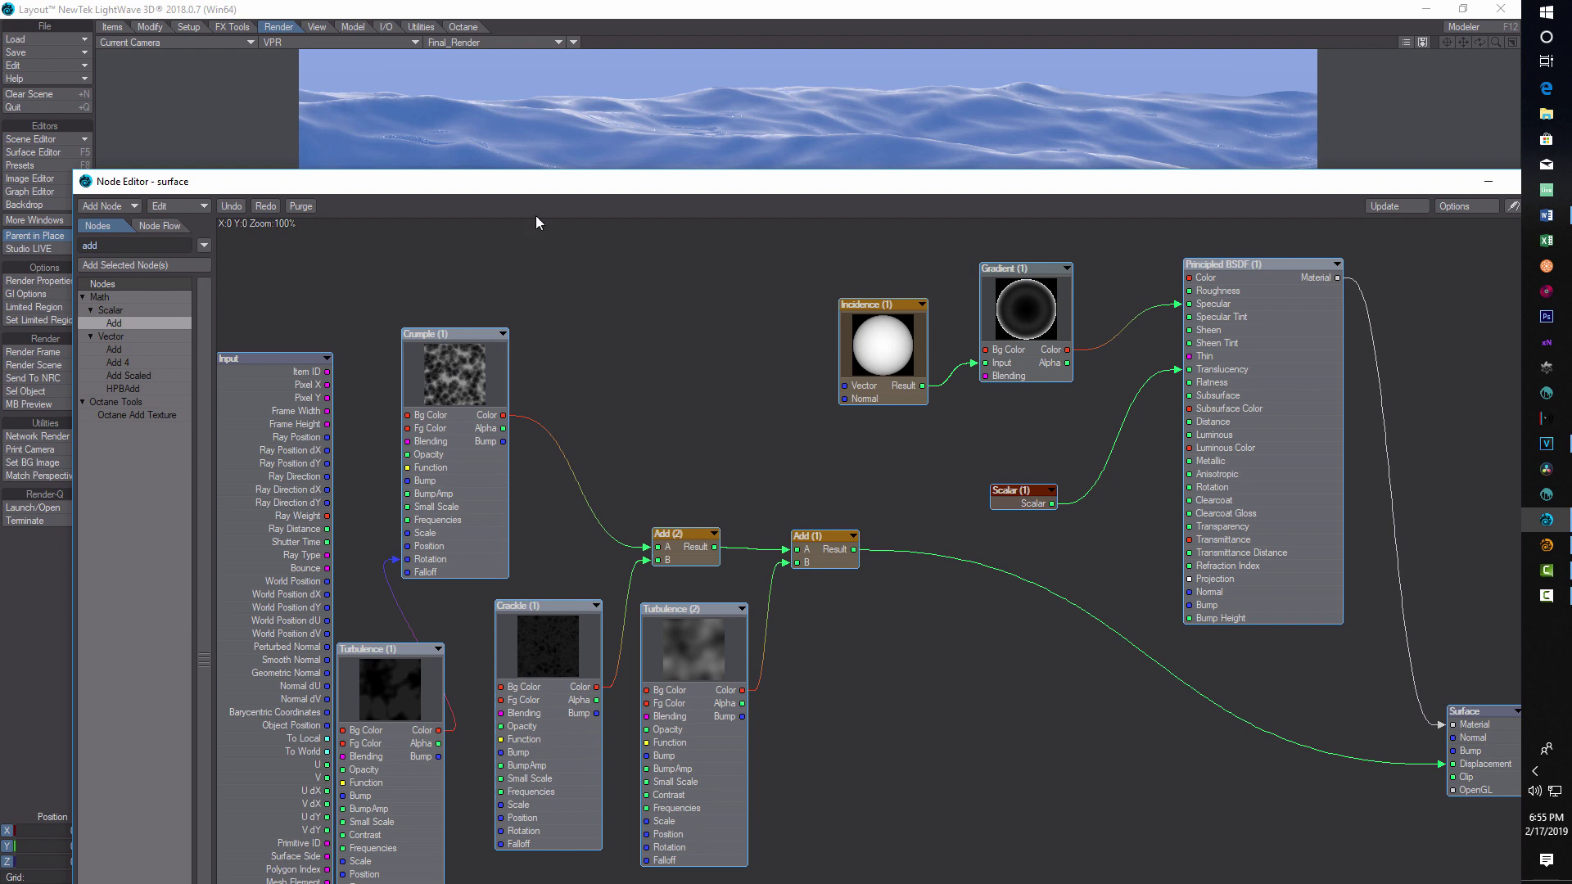
double_click(563, 186)
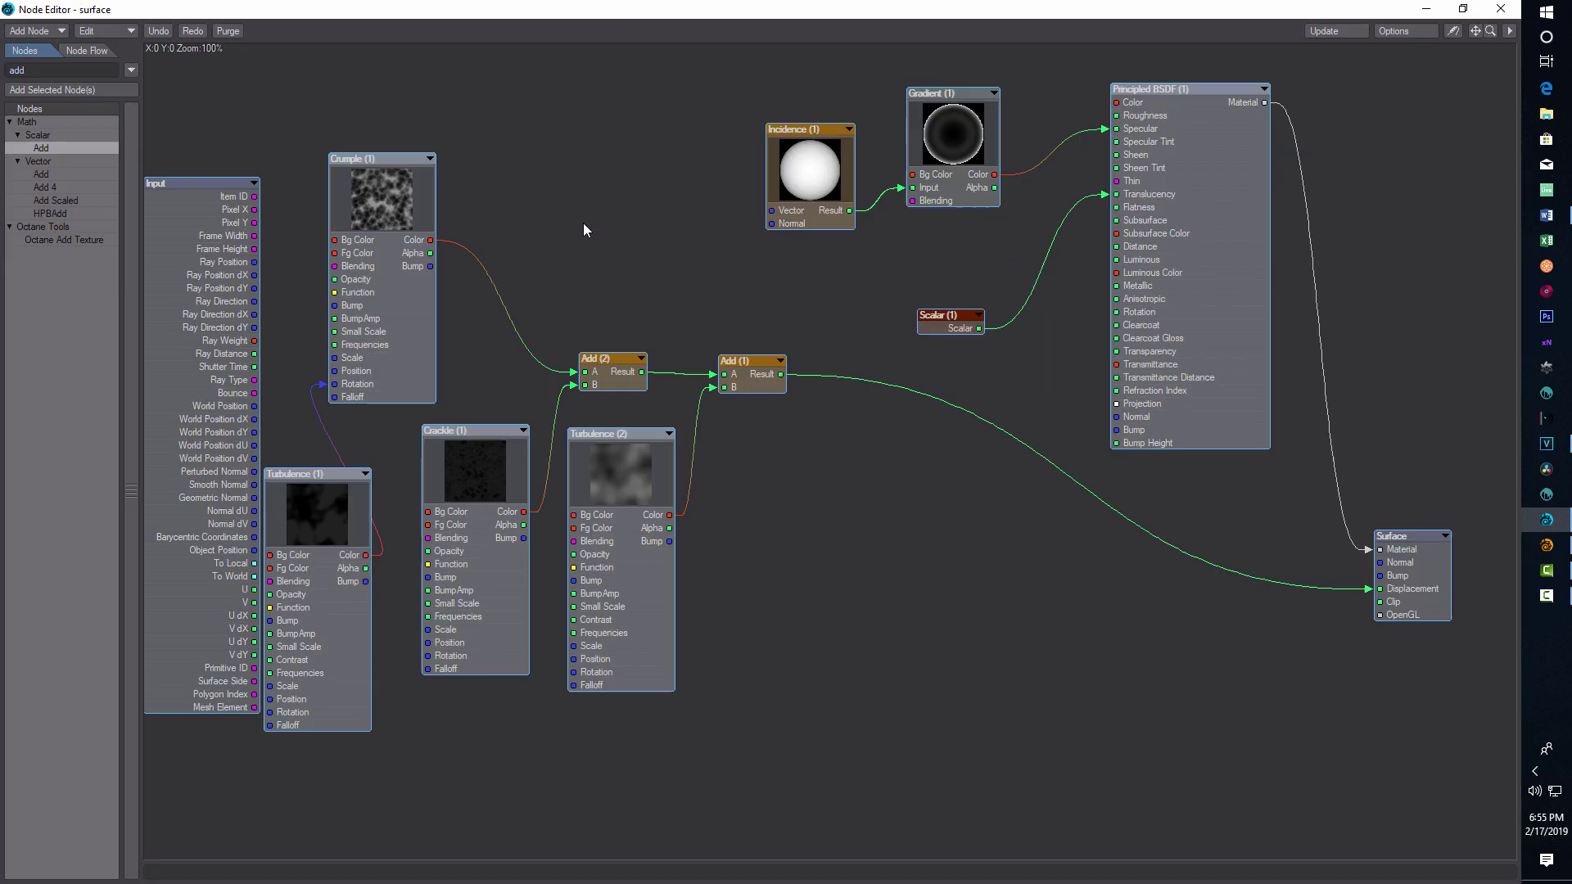
left_click(1463, 8)
left_click_drag(941, 169, 994, 444)
Set the Crumple (1) node's Opacity to 21.0%, with its settings window moved clear of the node graph.
double_click(508, 626)
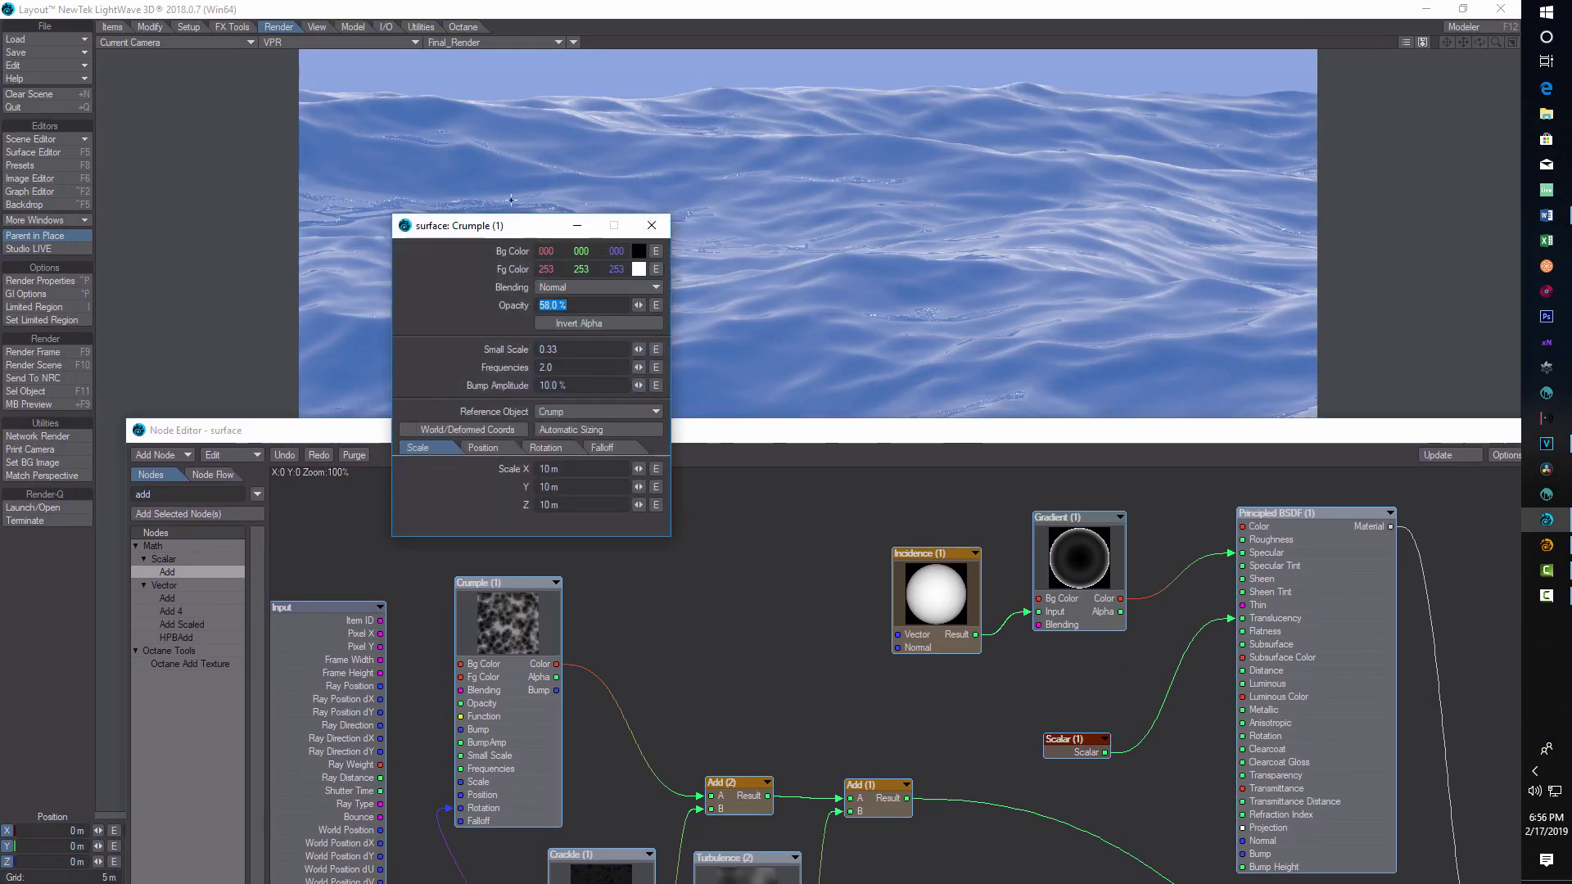
left_click_drag(532, 235, 238, 171)
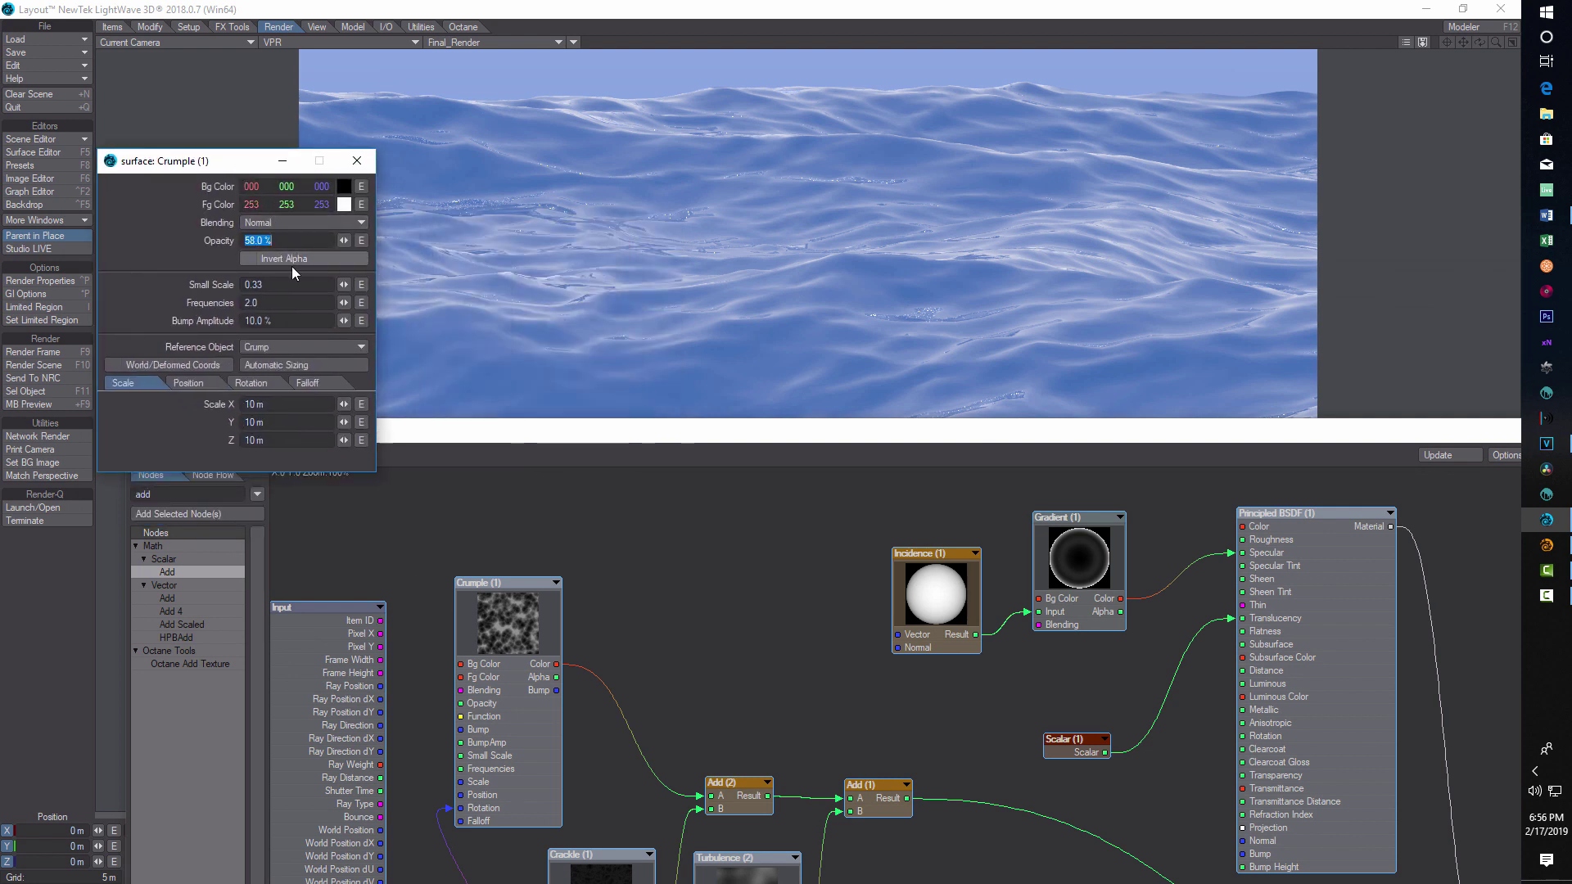
left_click_drag(343, 240, 295, 240)
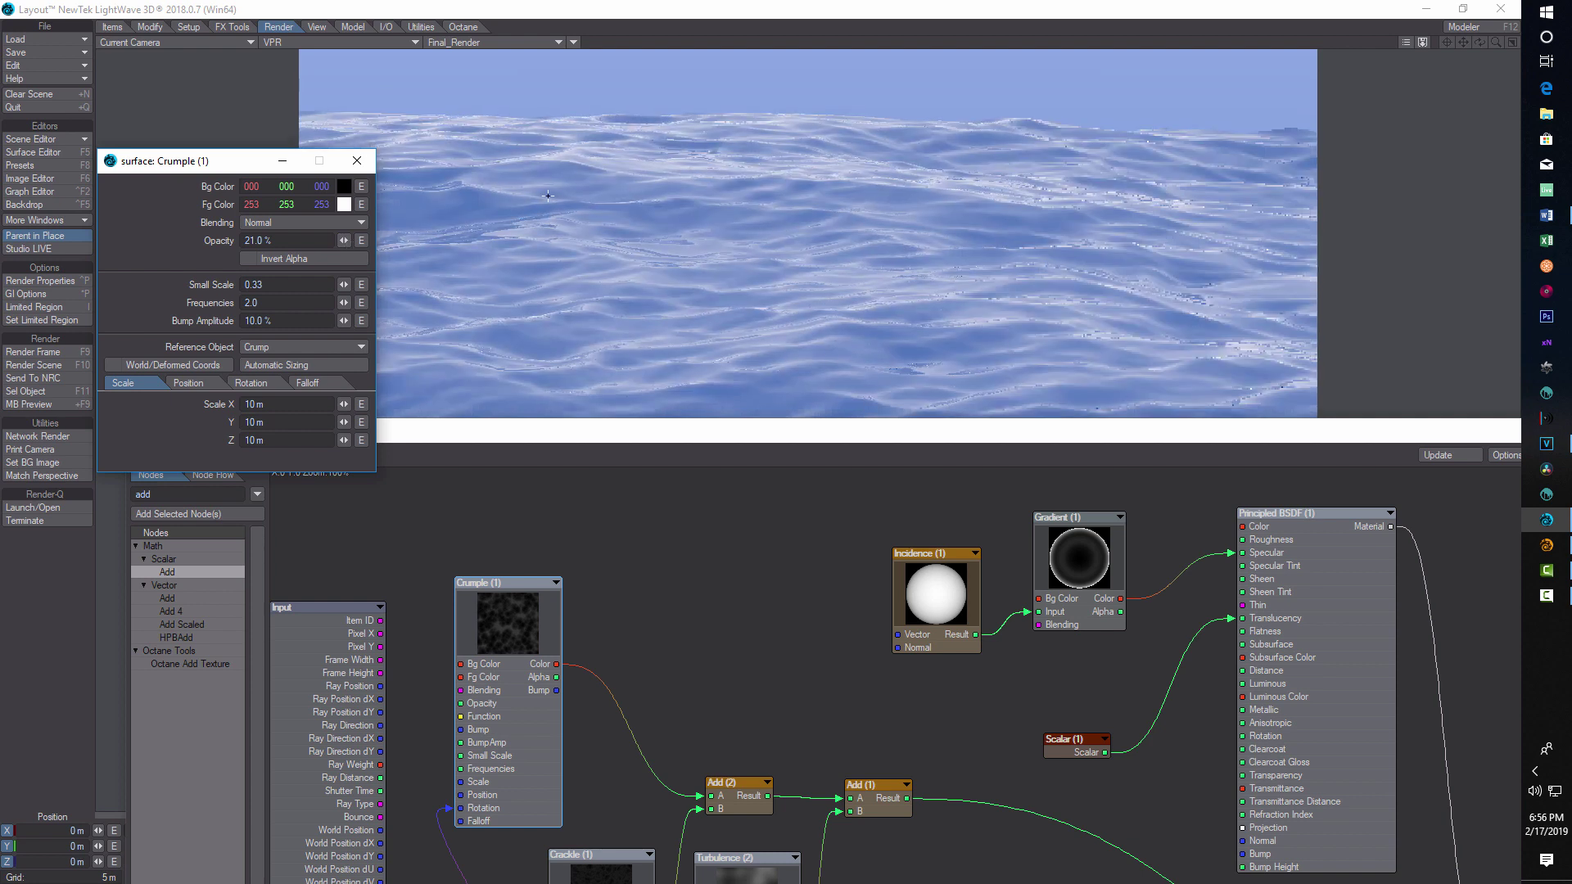
Set the Crumple (1) node's Opacity to 25.0%.
left_click_drag(344, 240, 354, 240)
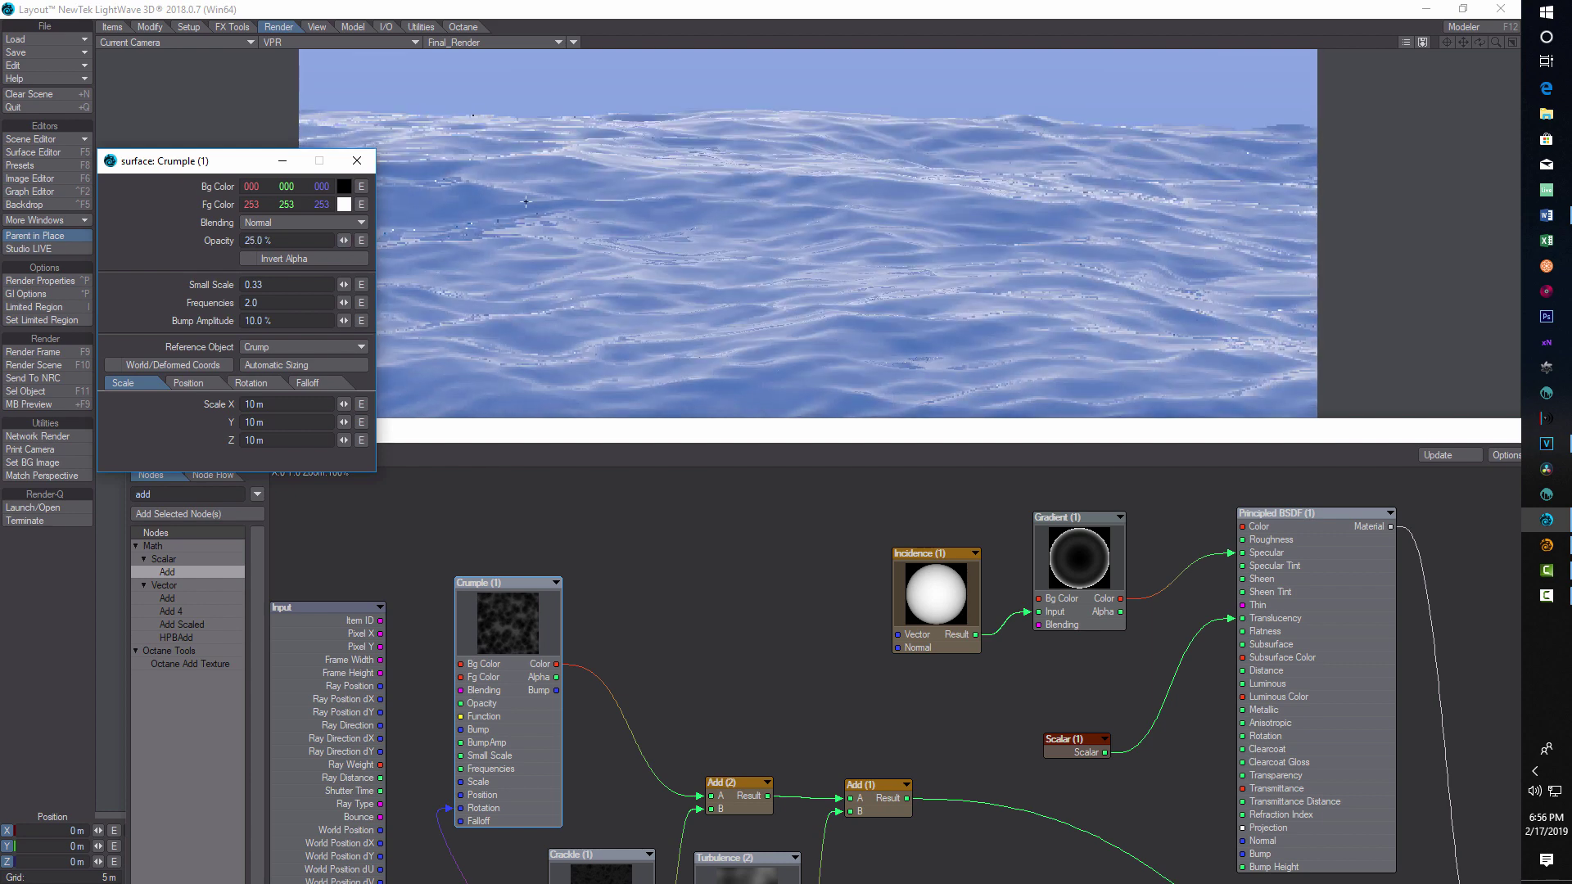
Open the Turbulence (2) node's settings, reposition the Node Editor below the render preview, and set the node's Opacity to 34.0%.
double_click(832, 431)
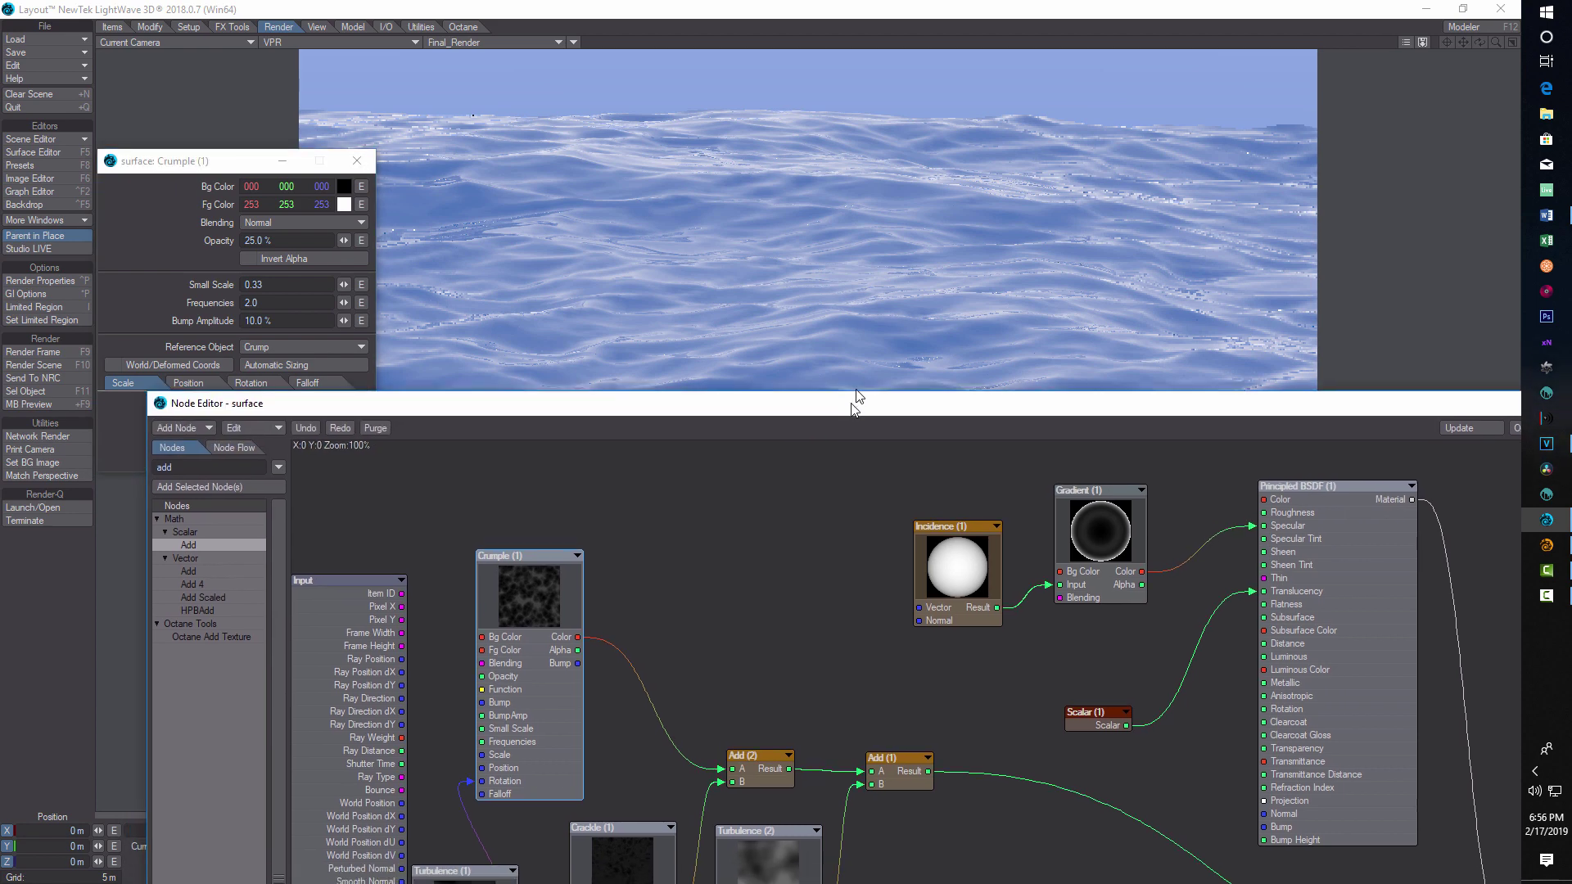
left_click(788, 697)
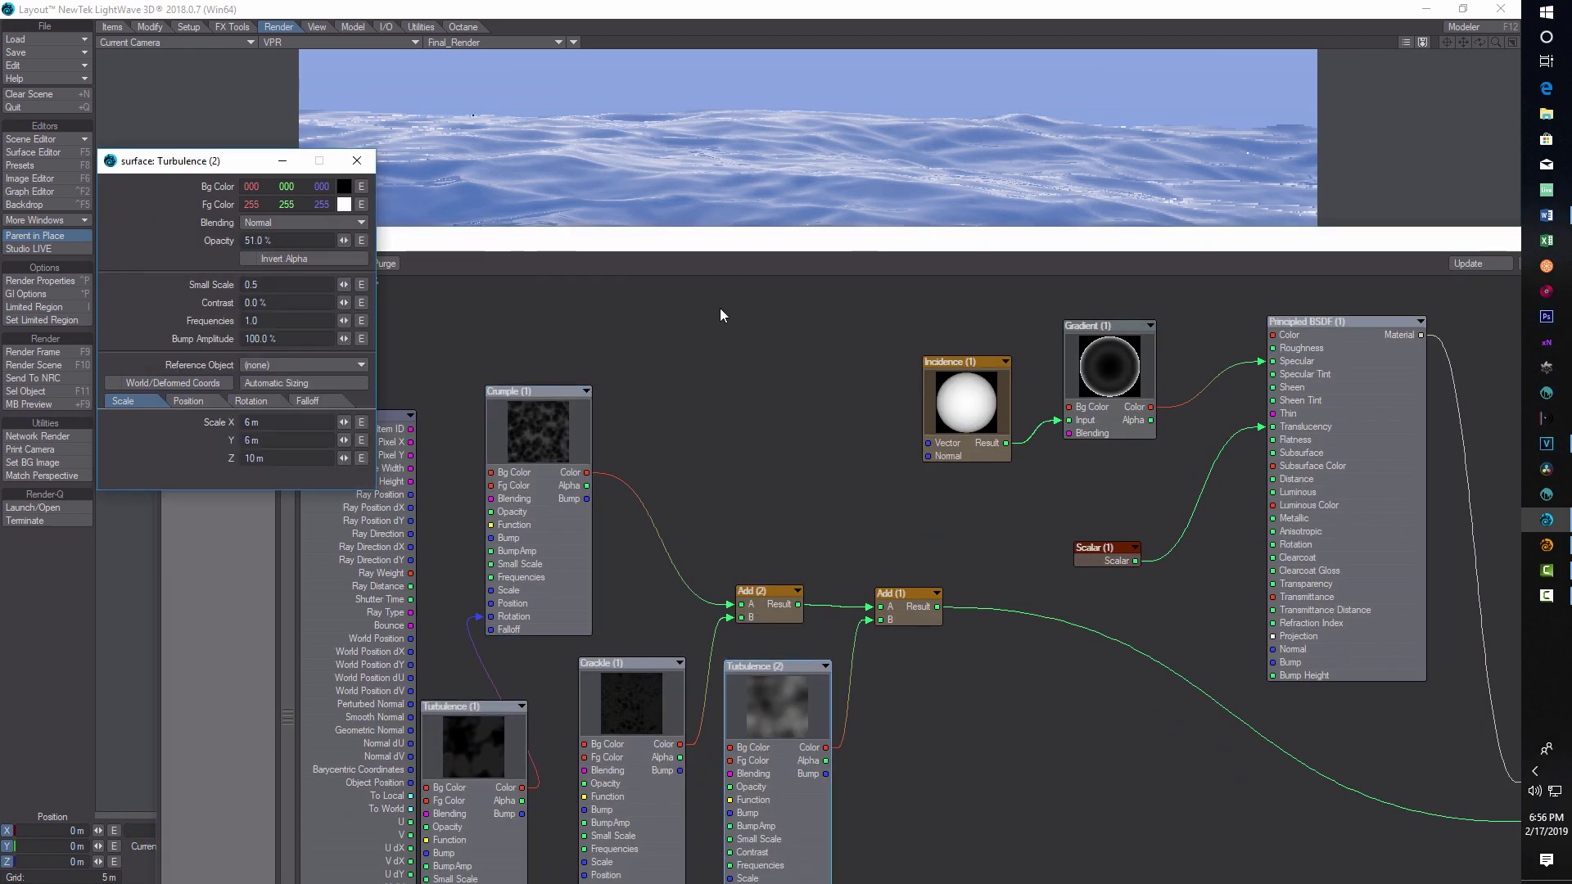
left_click(737, 249)
left_click_drag(737, 249, 753, 347)
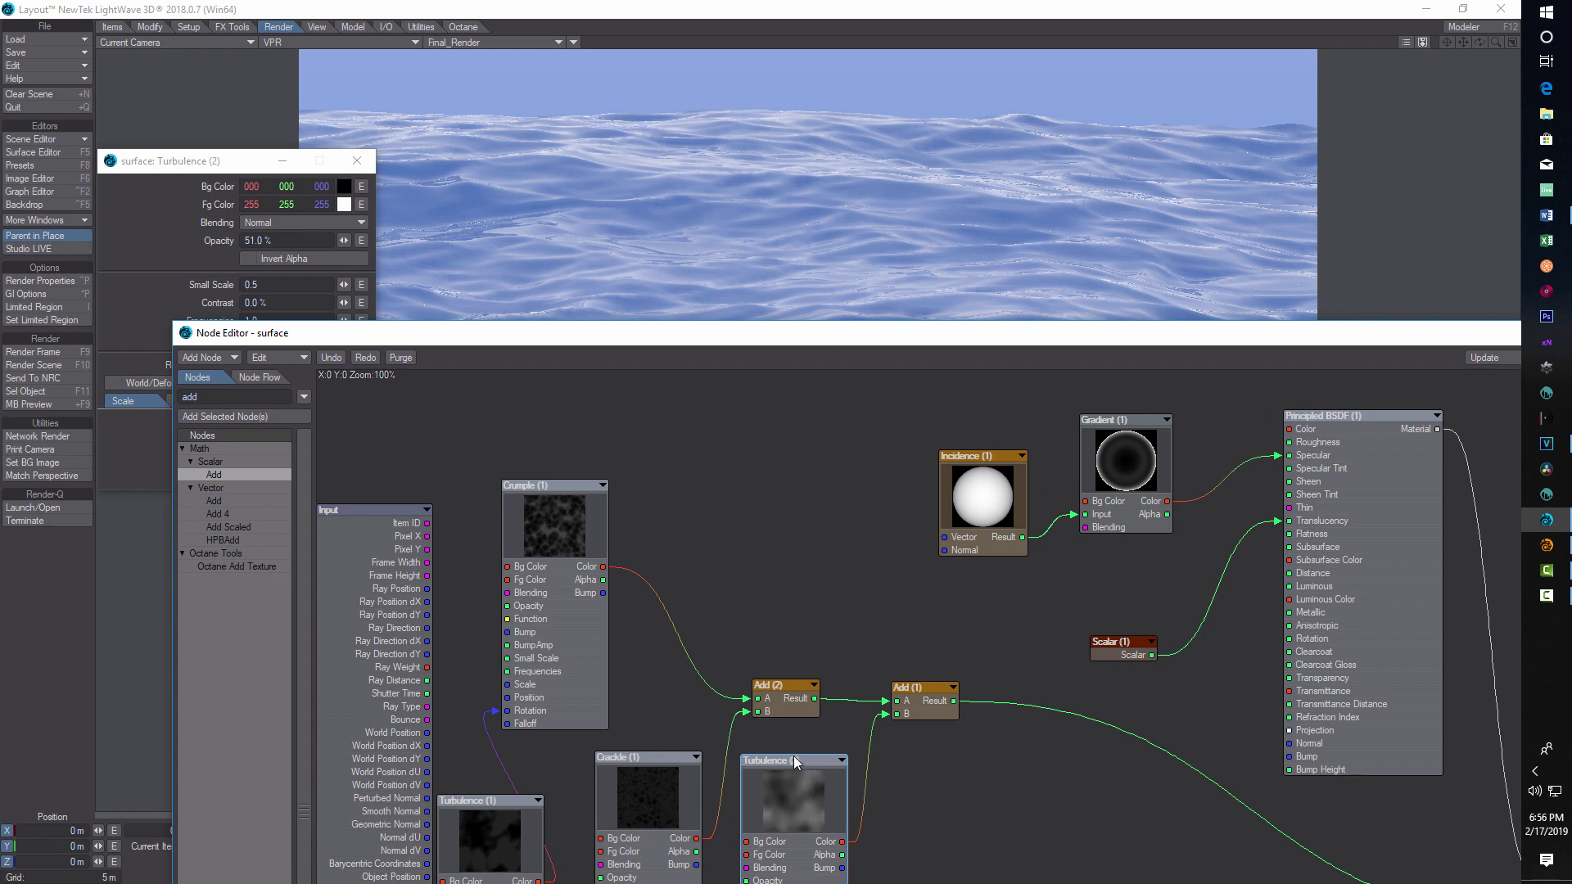
left_click_drag(809, 332, 802, 484)
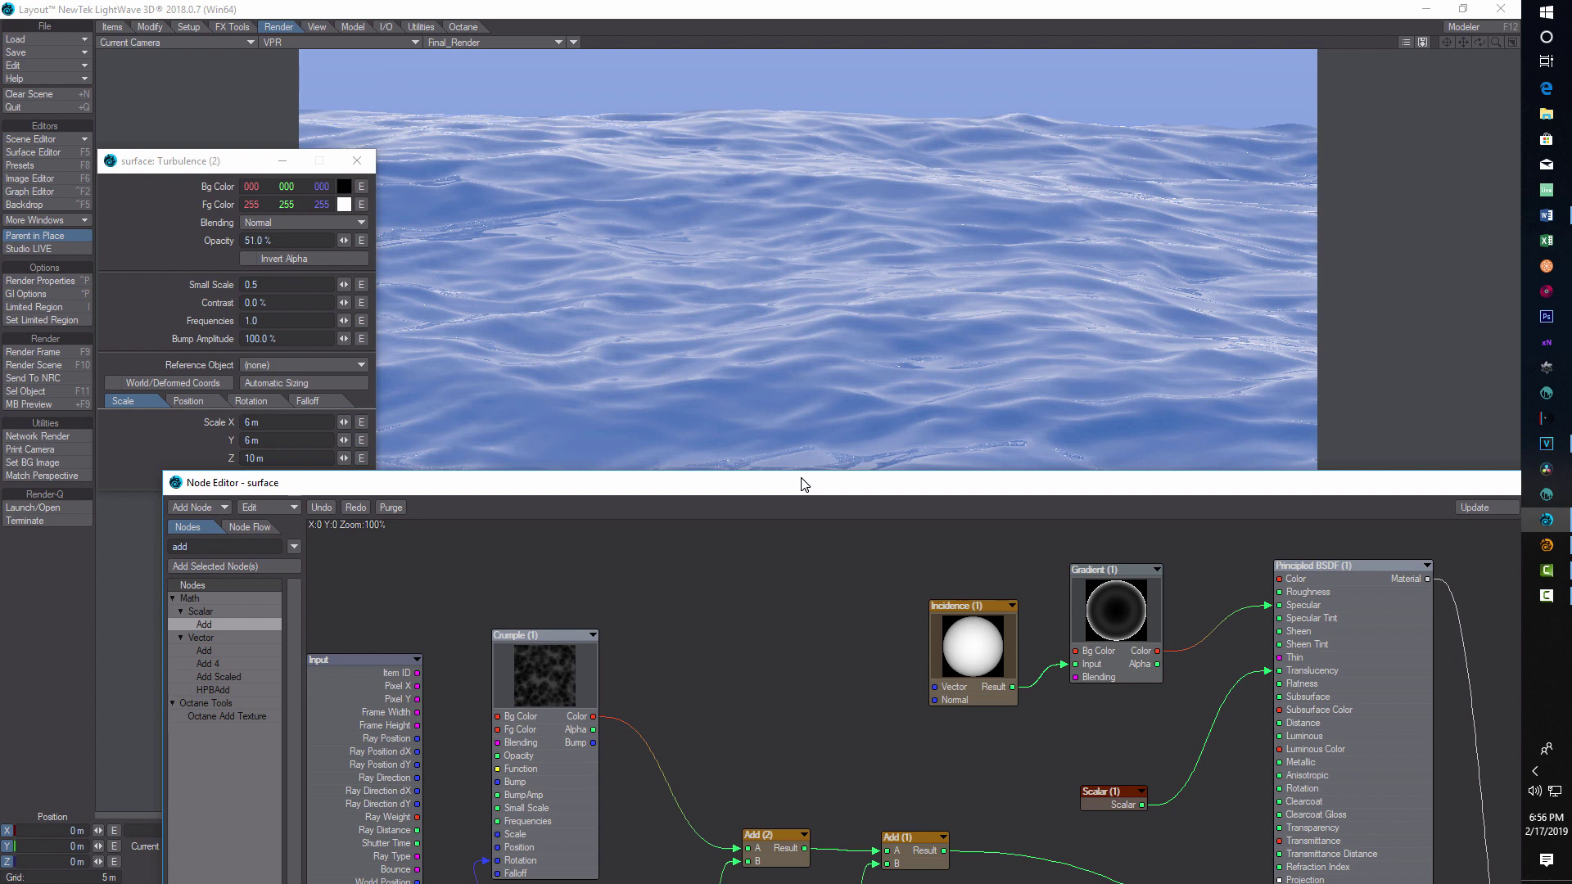
left_click(345, 246)
left_click_drag(346, 245, 344, 240)
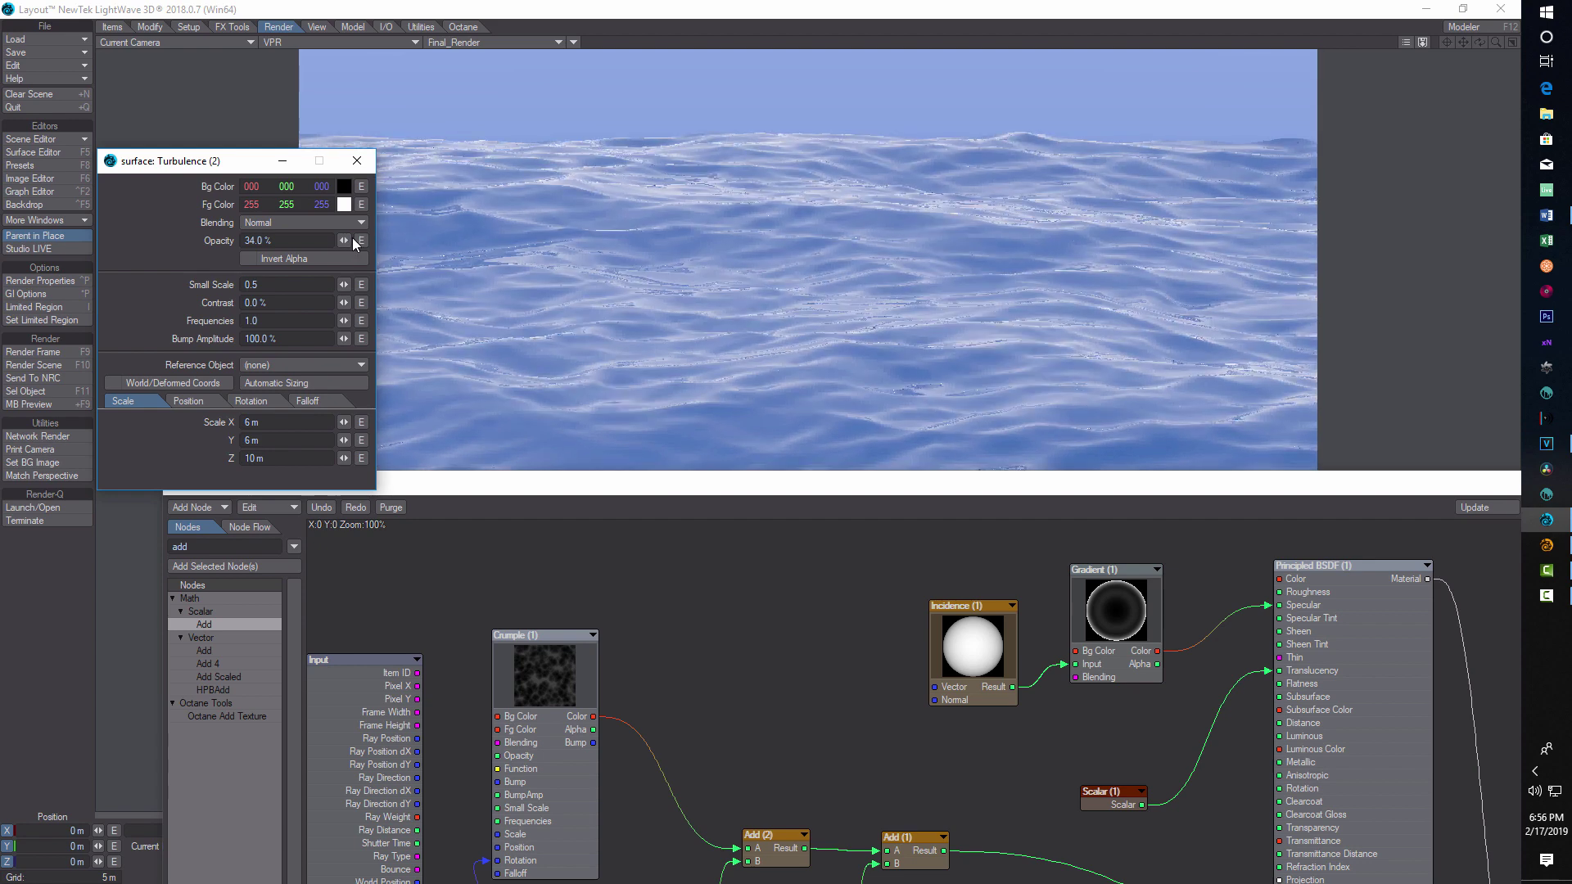
Change the Turbulence (2) node's Fg Color to gray (085, 085, 085) and close its settings.
left_click(343, 205)
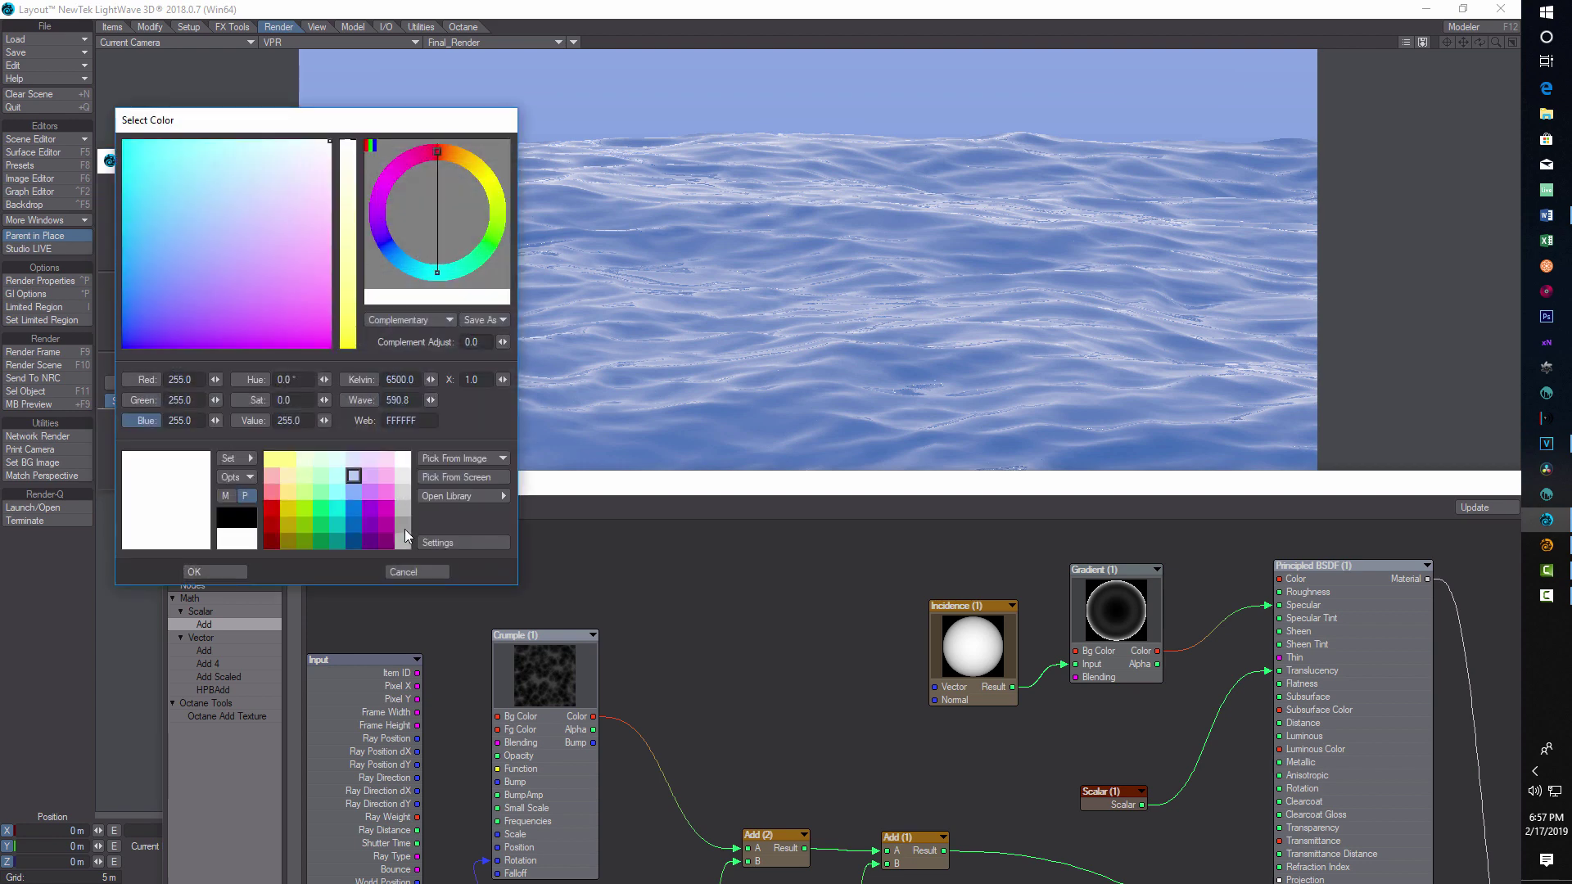
left_click(405, 529)
left_click(239, 572)
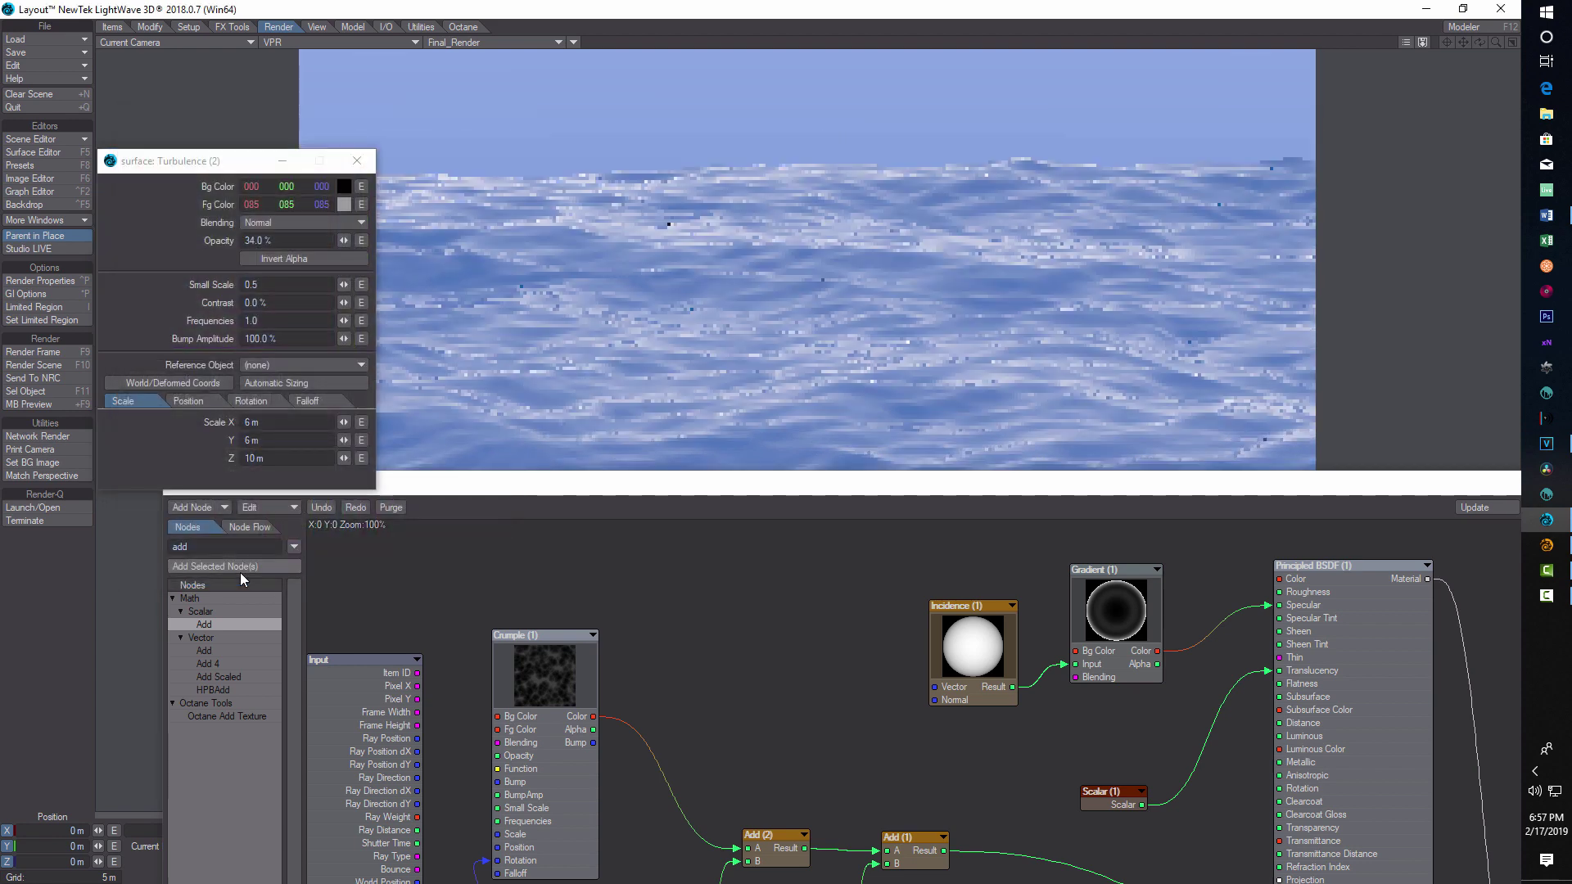
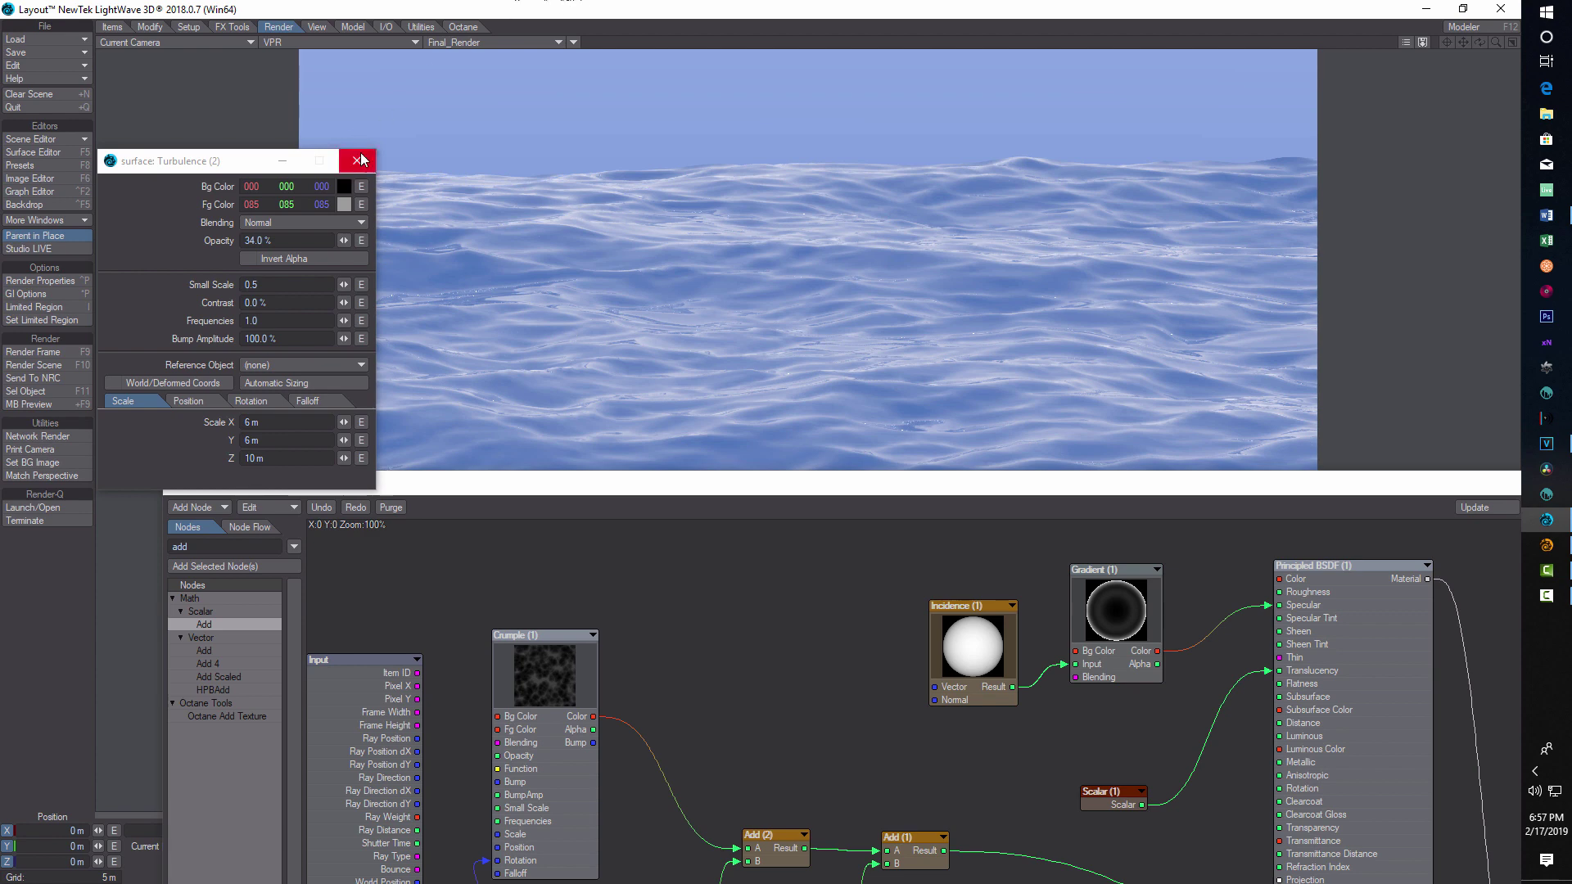
left_click(357, 160)
Switch the camera viewport to Textured Shaded Solid Wireframe and close the Node Editor.
left_click_drag(807, 488, 820, 356)
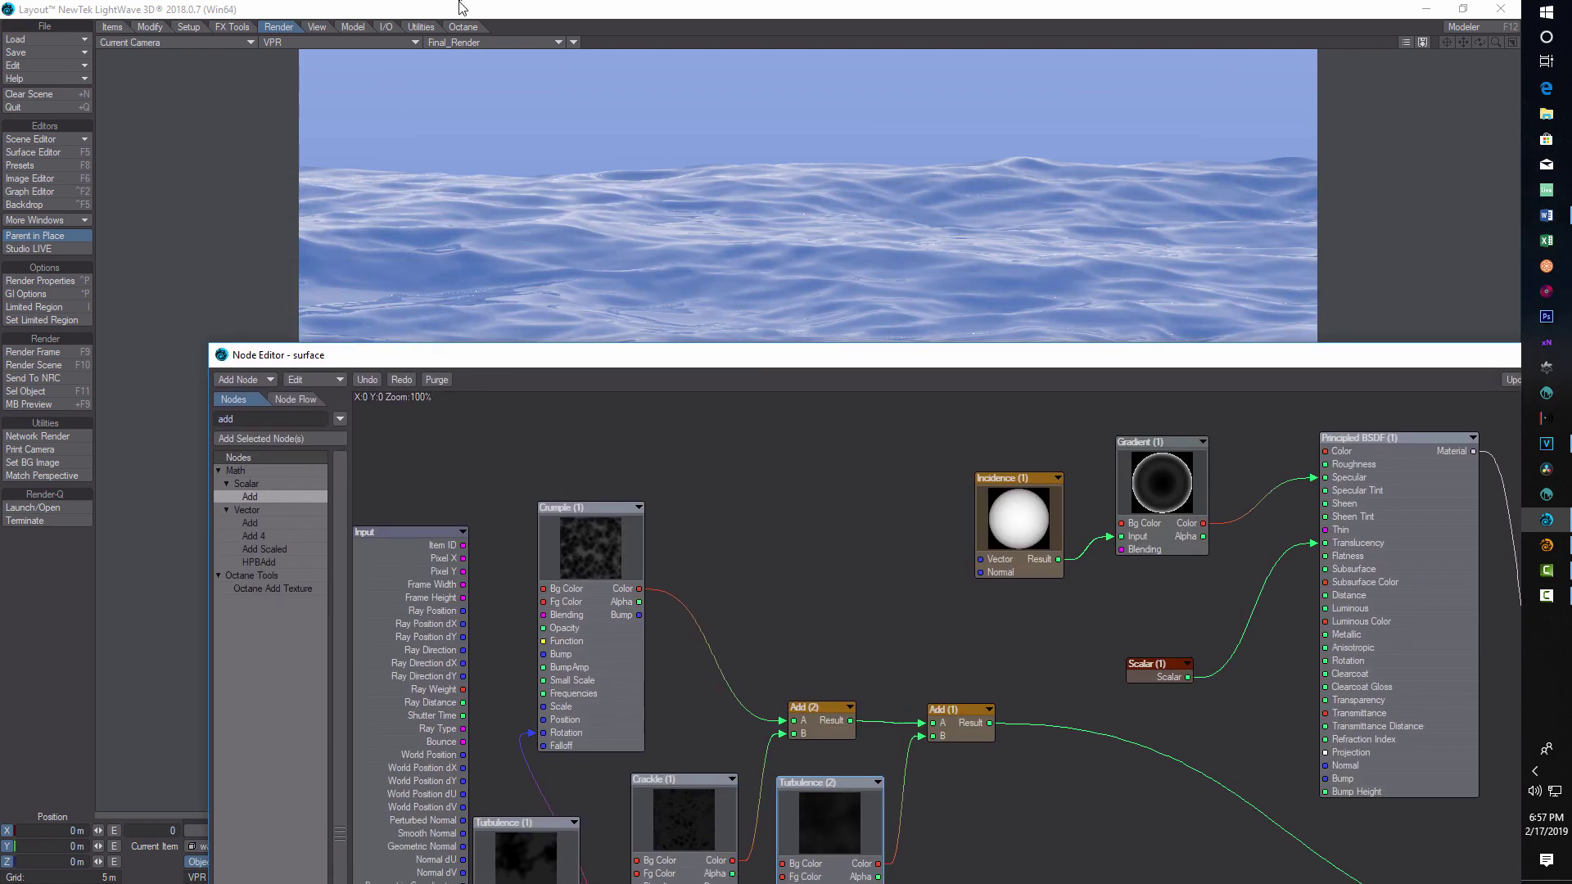
left_click(418, 44)
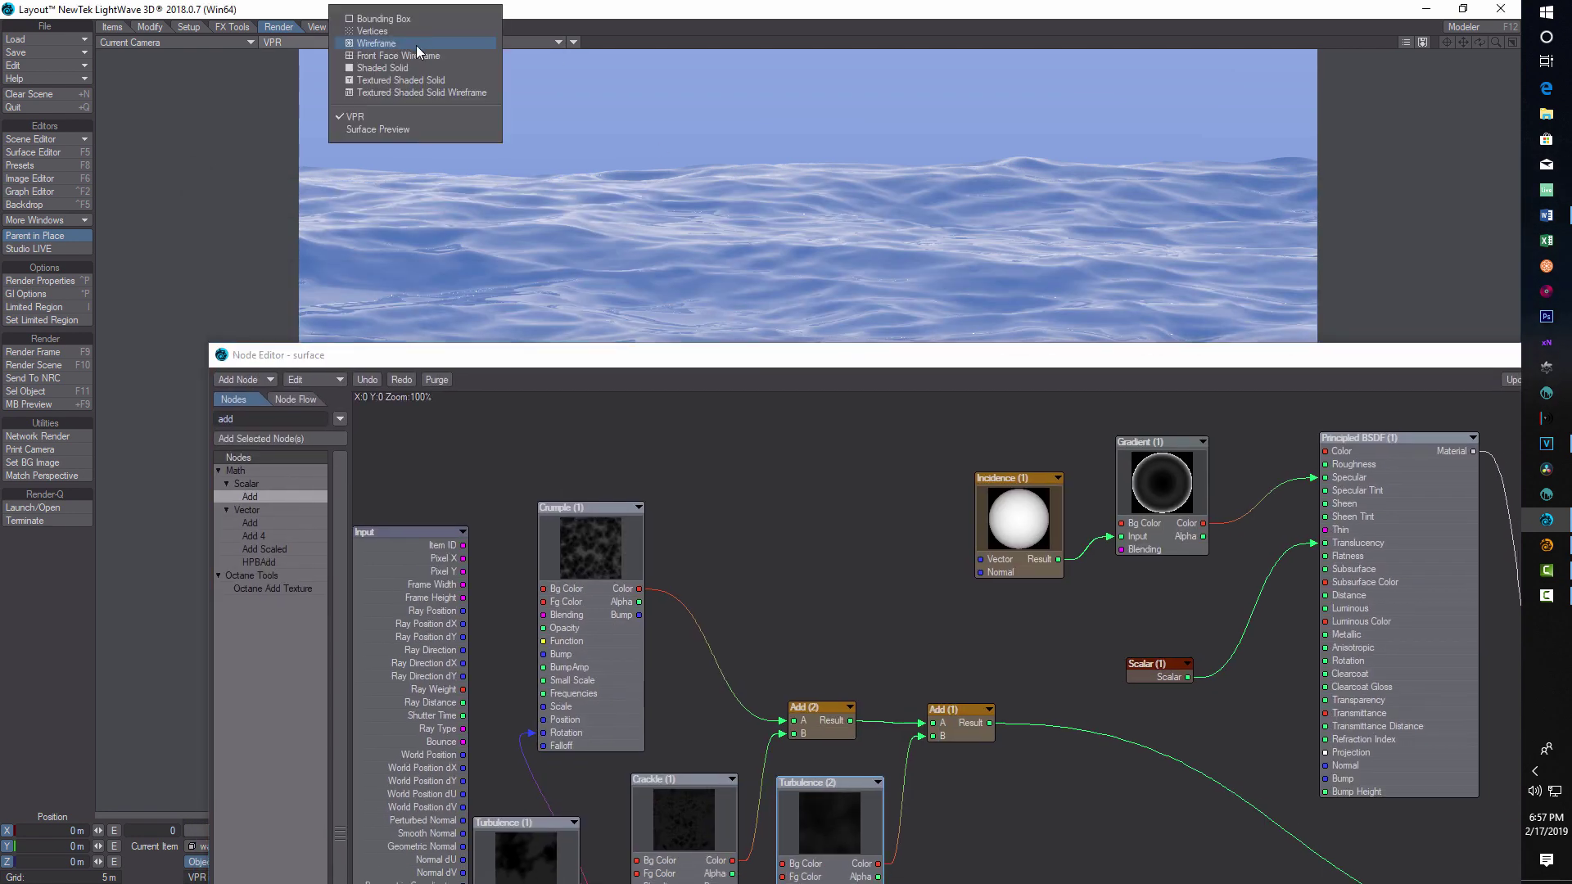
left_click(429, 92)
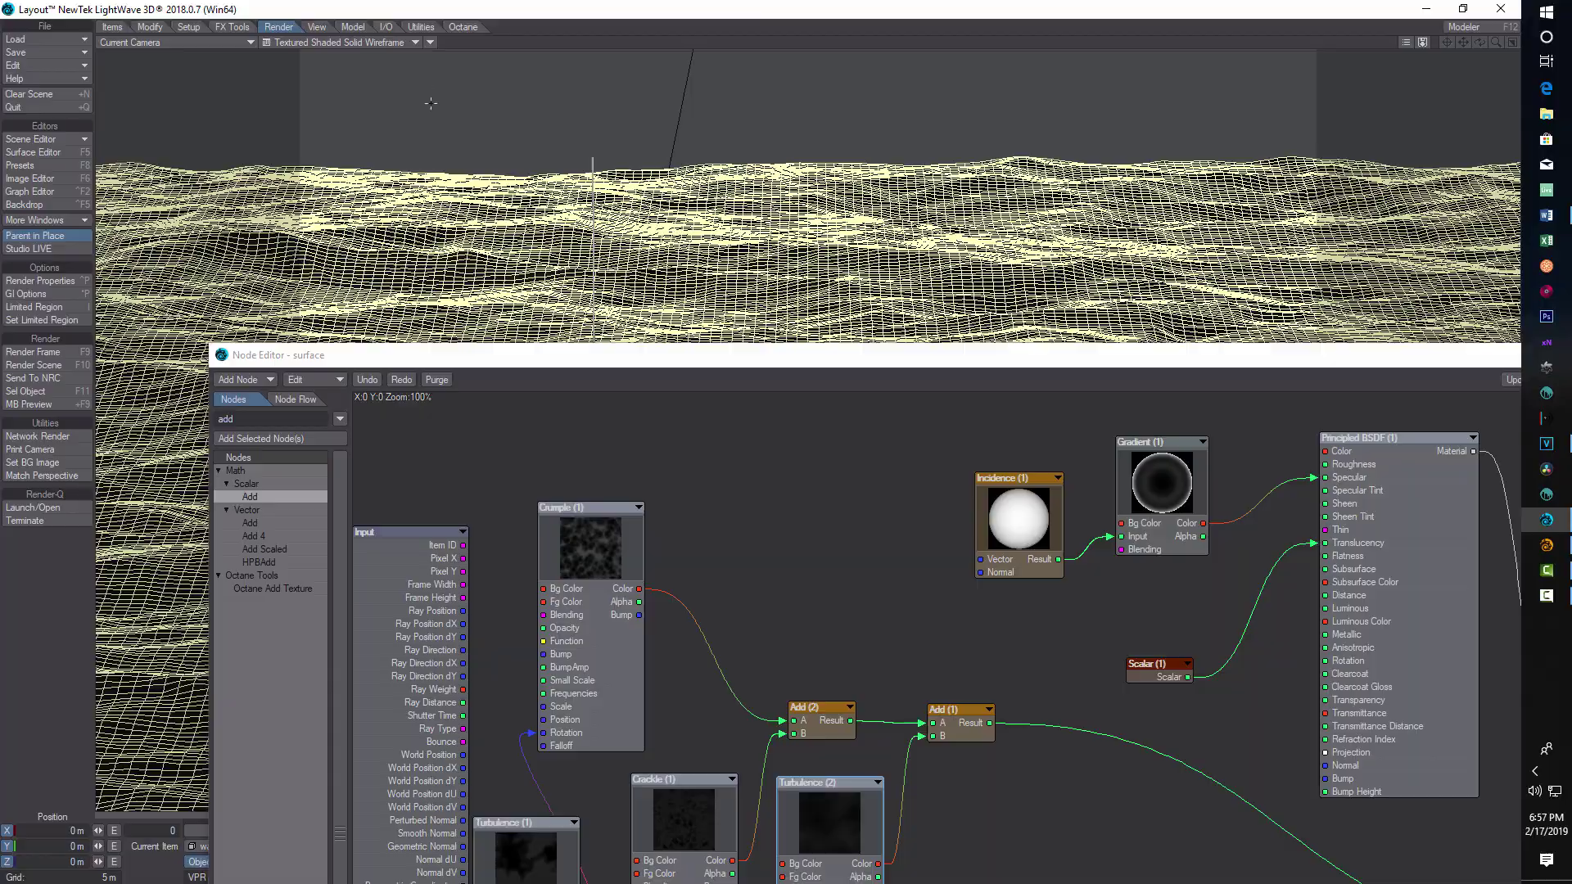
left_click_drag(745, 359, 84, 216)
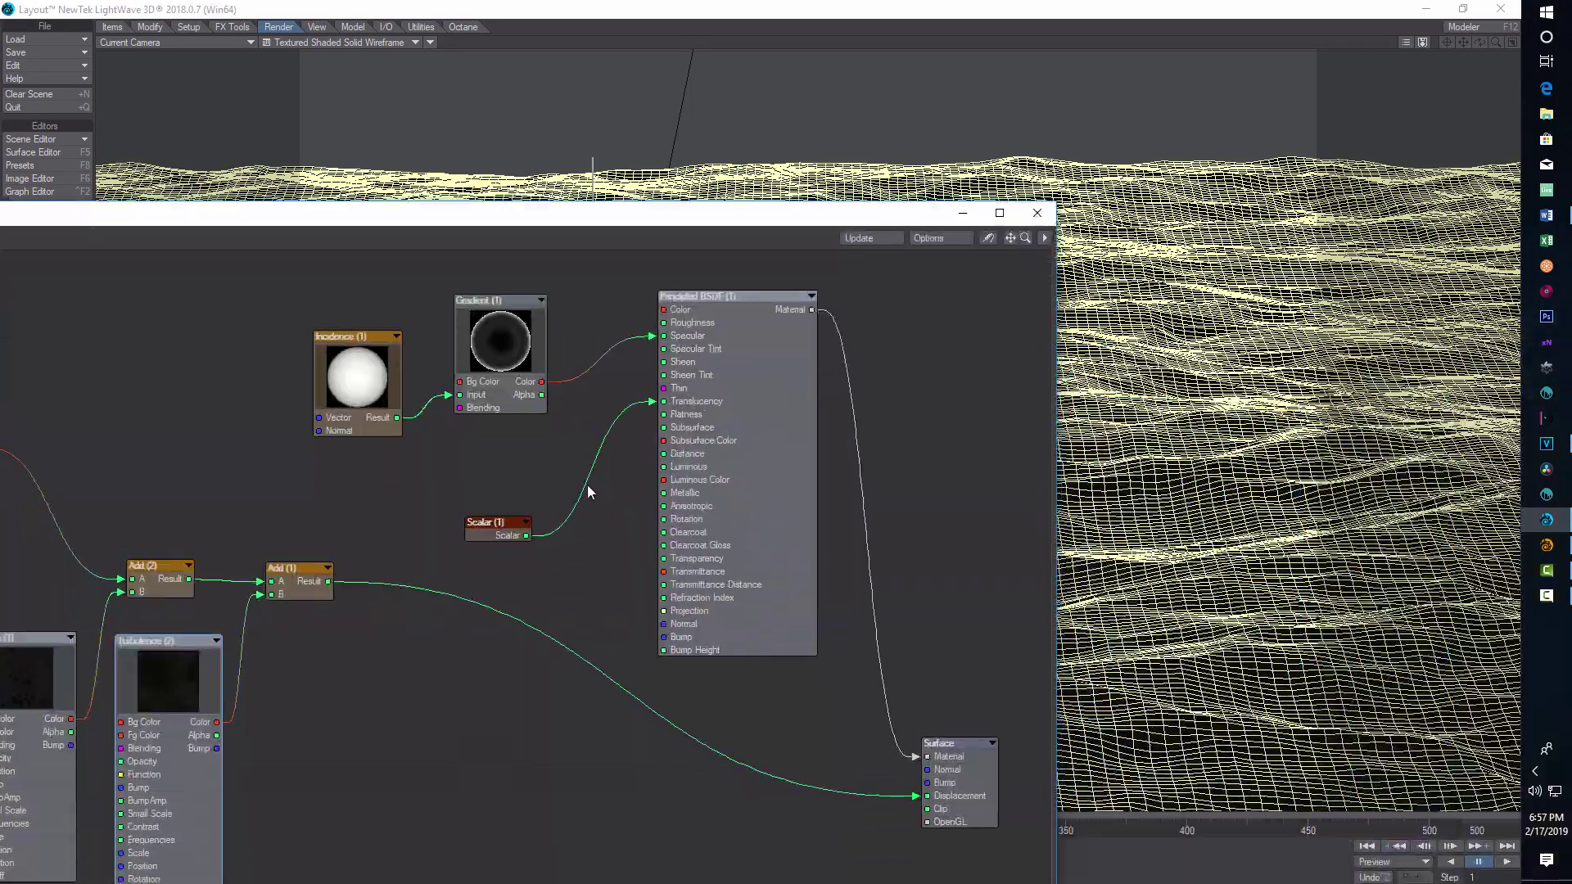
left_click(1051, 215)
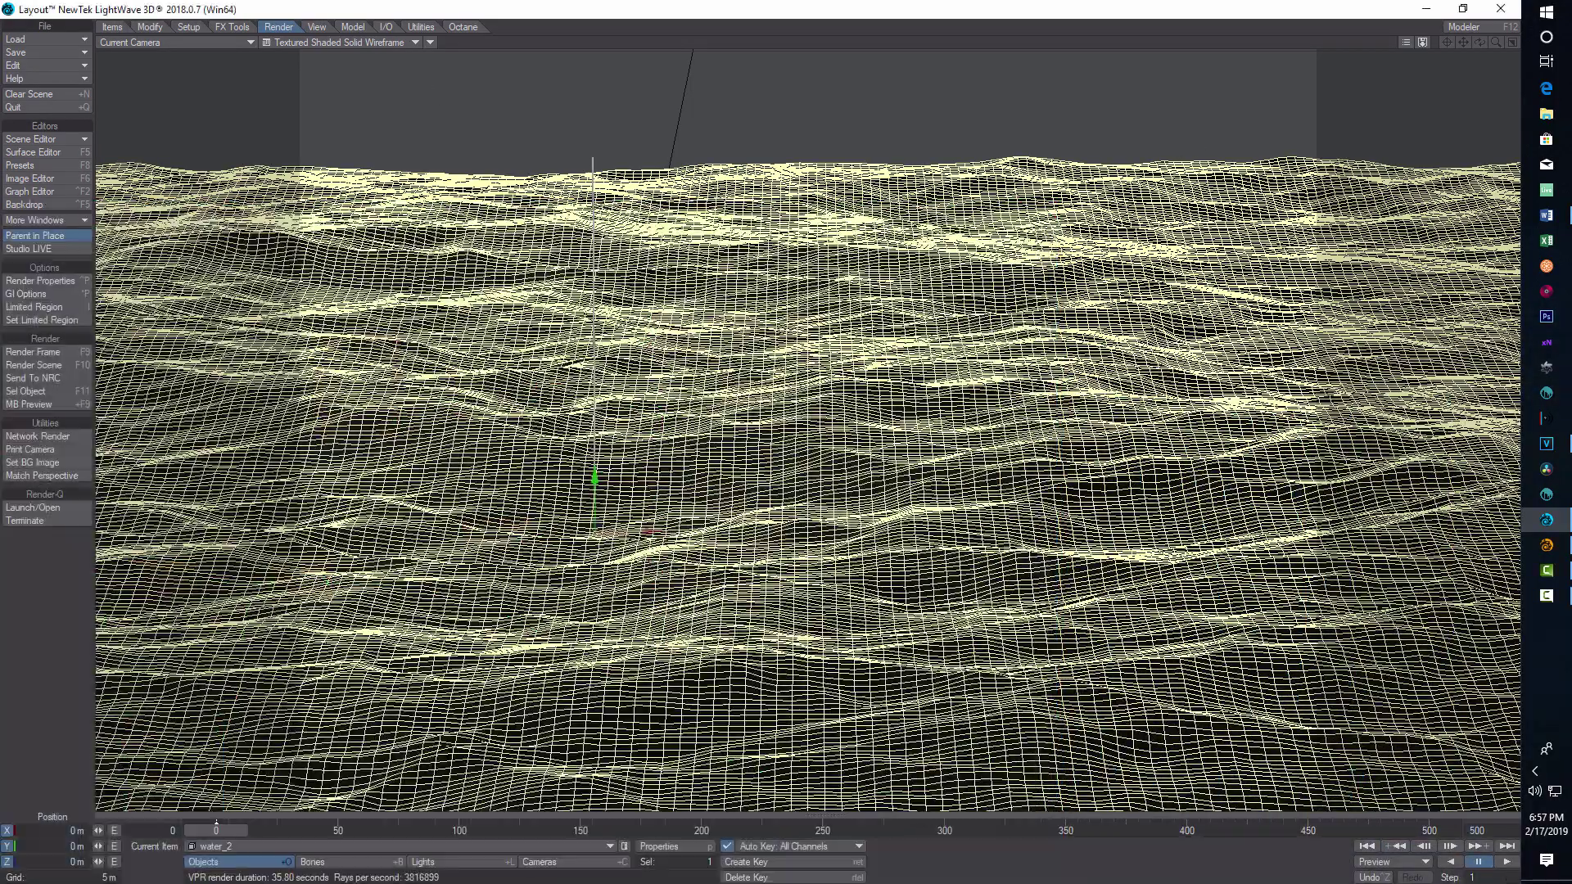
Play the wave animation in the wireframe viewport and stop the playback.
left_click(1508, 864)
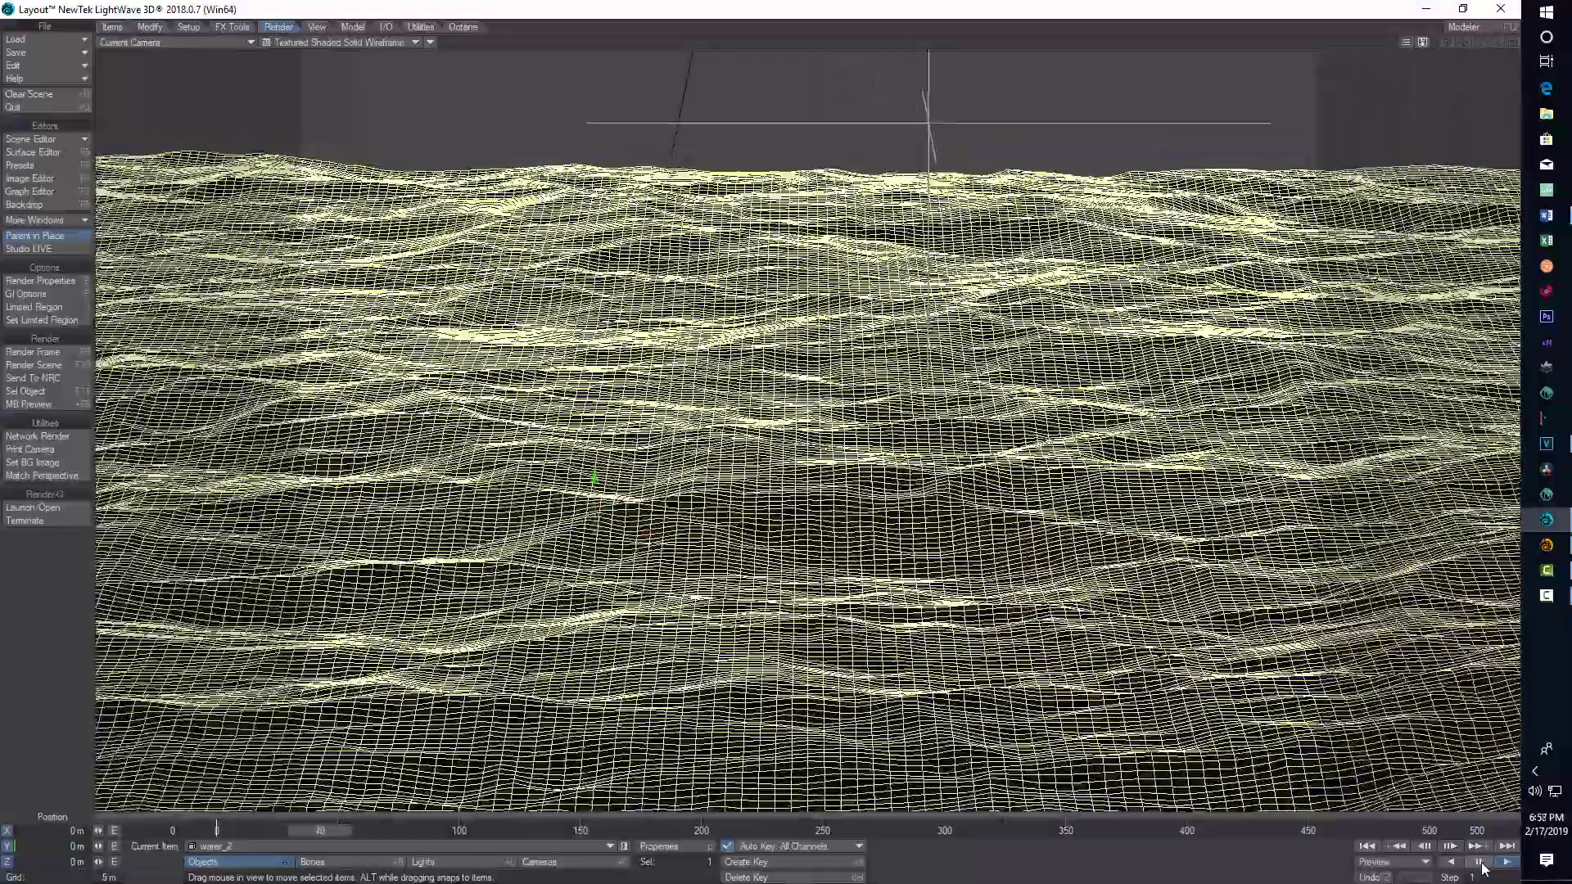
left_click(1478, 863)
Select the Crump object and preview the water at frame 499 in VPR.
left_click(611, 845)
left_click(612, 834)
left_click_drag(312, 832, 1419, 832)
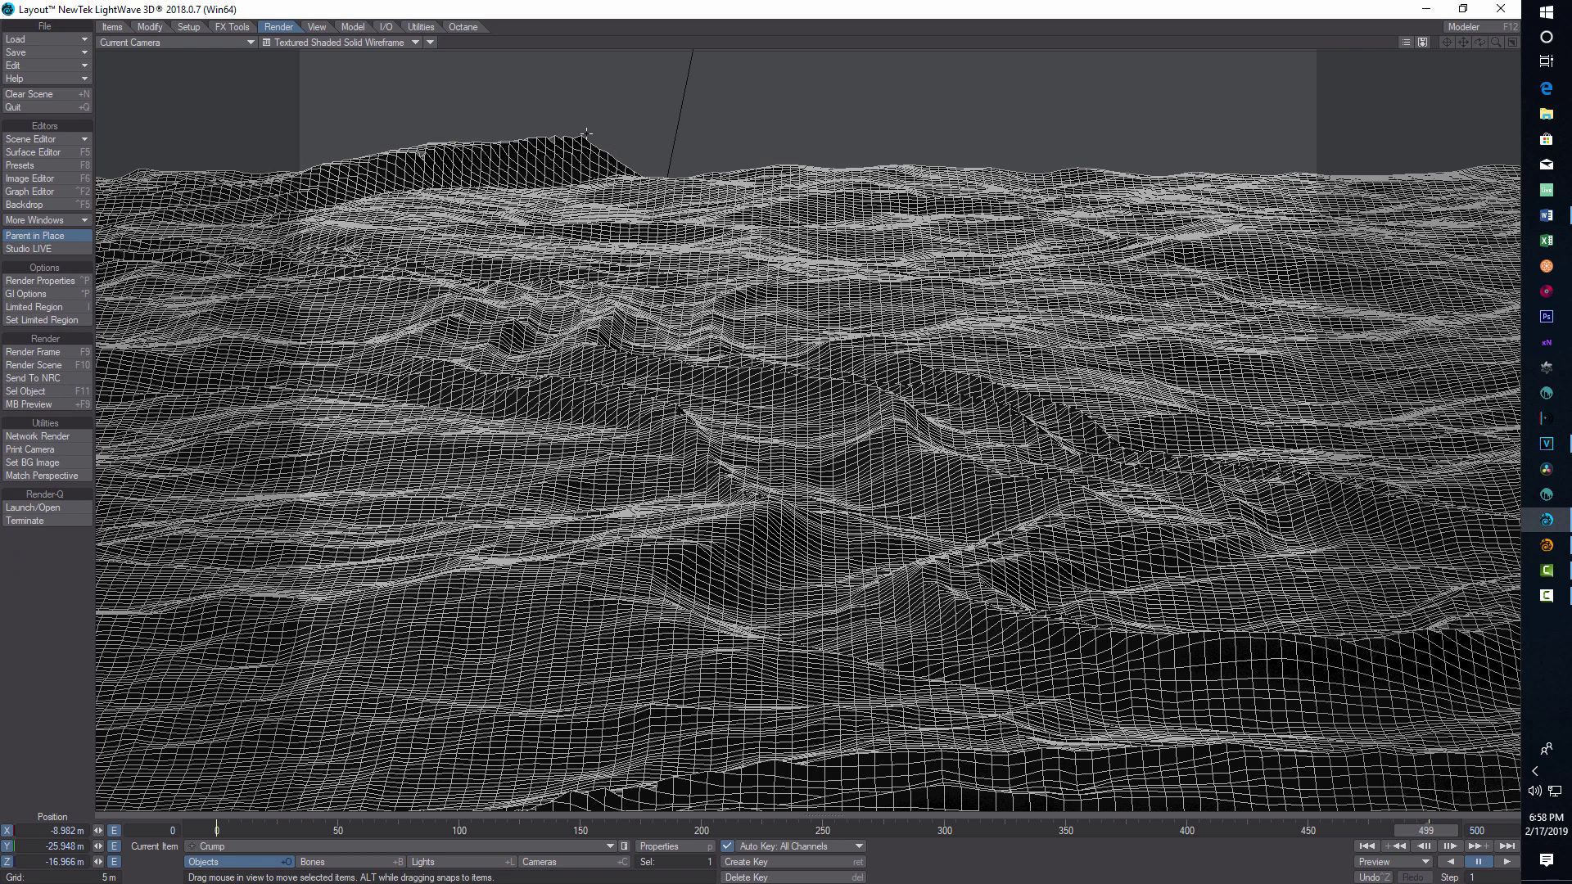
left_click(414, 43)
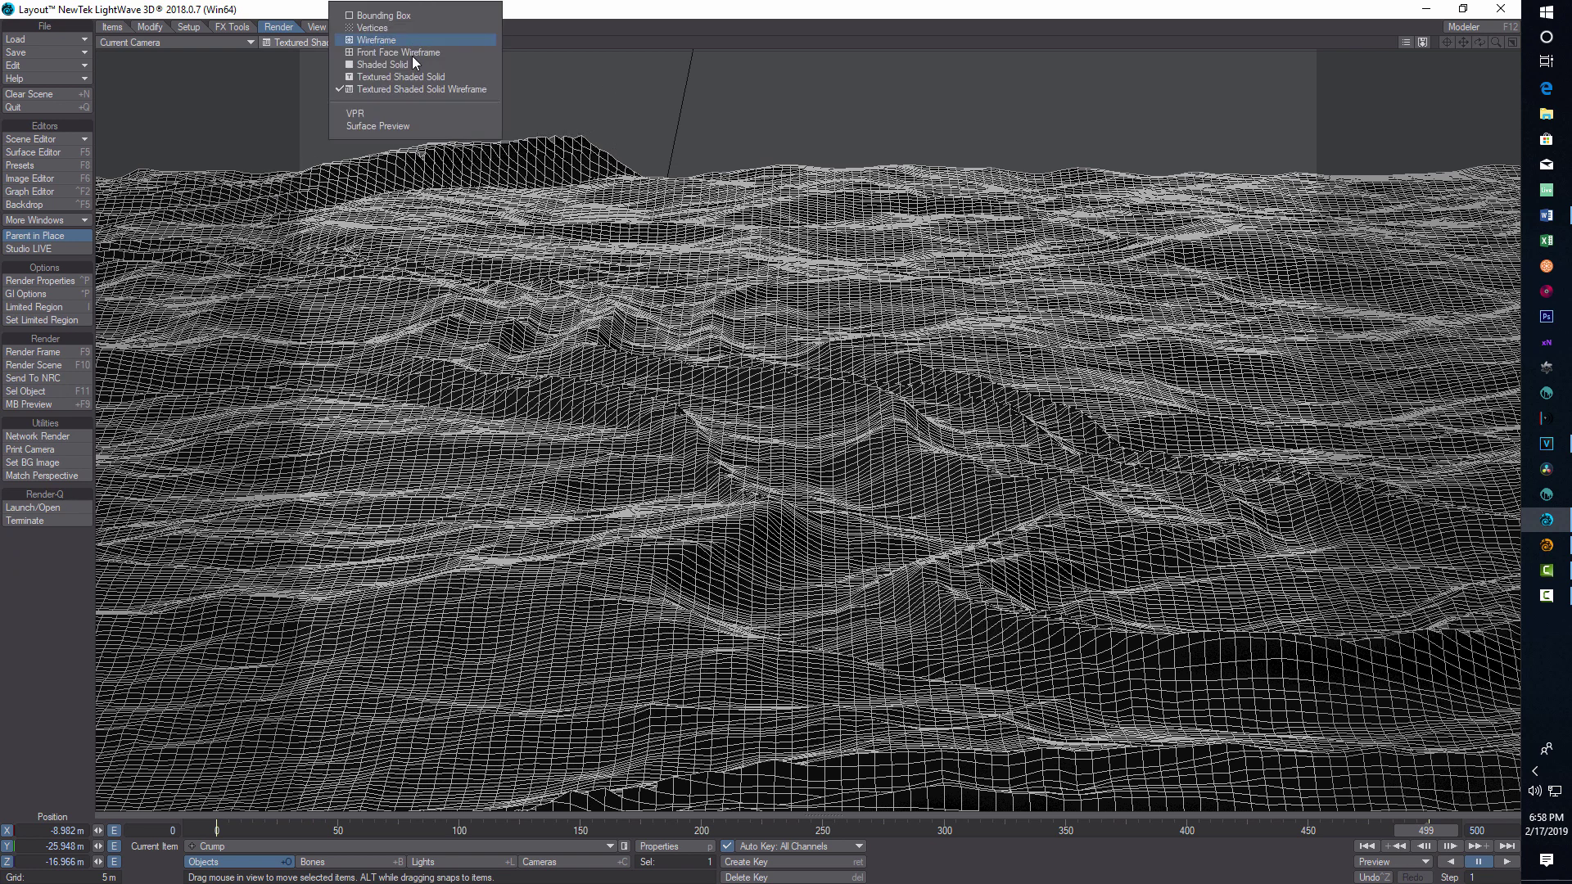
left_click(385, 119)
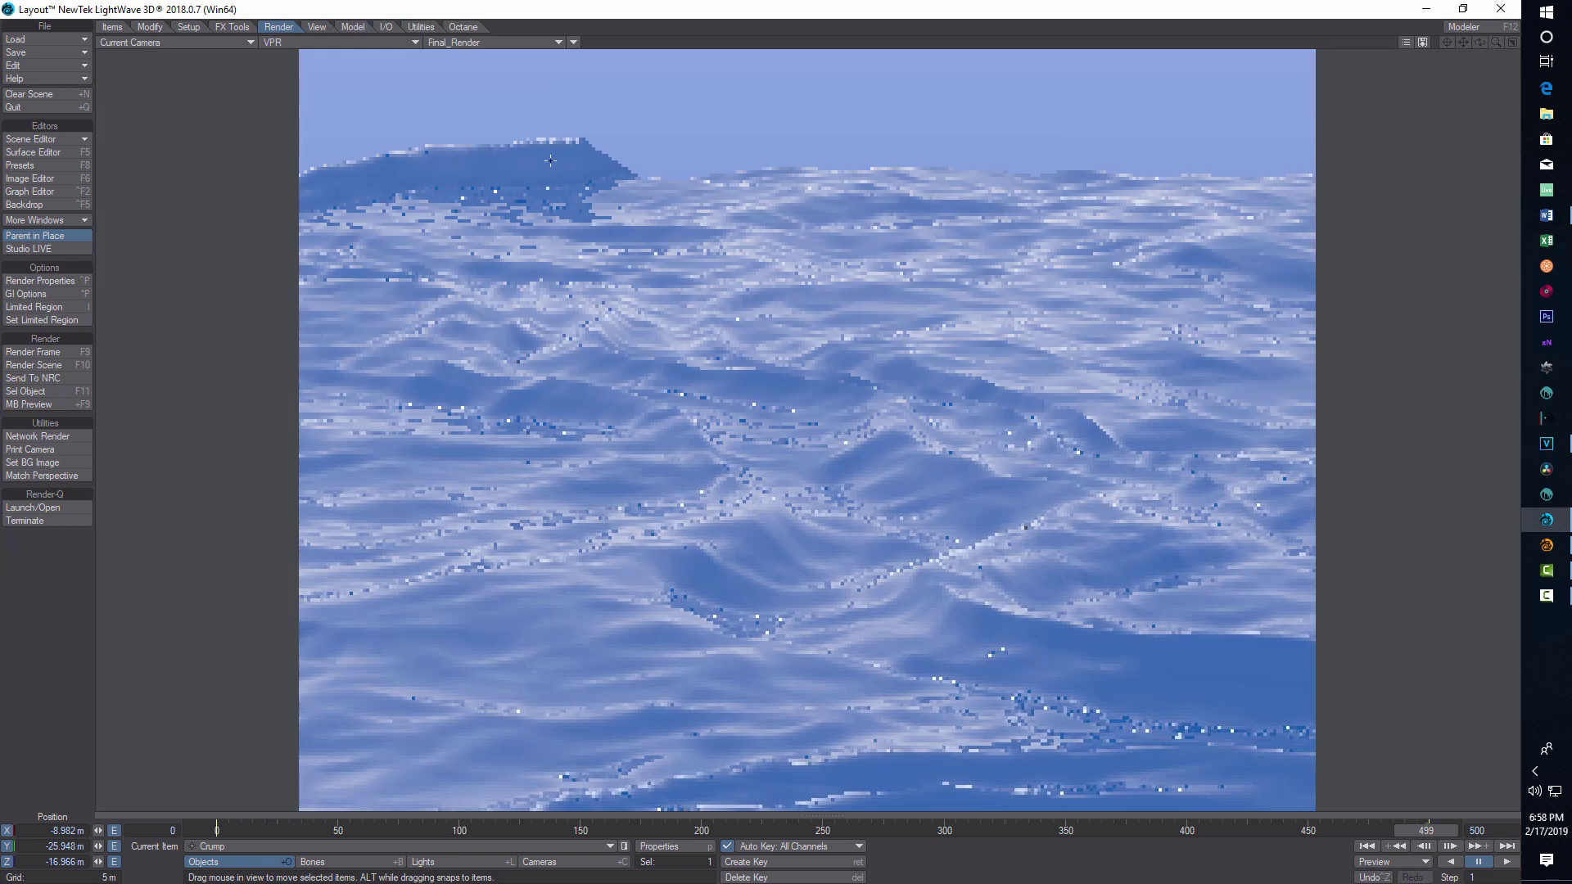